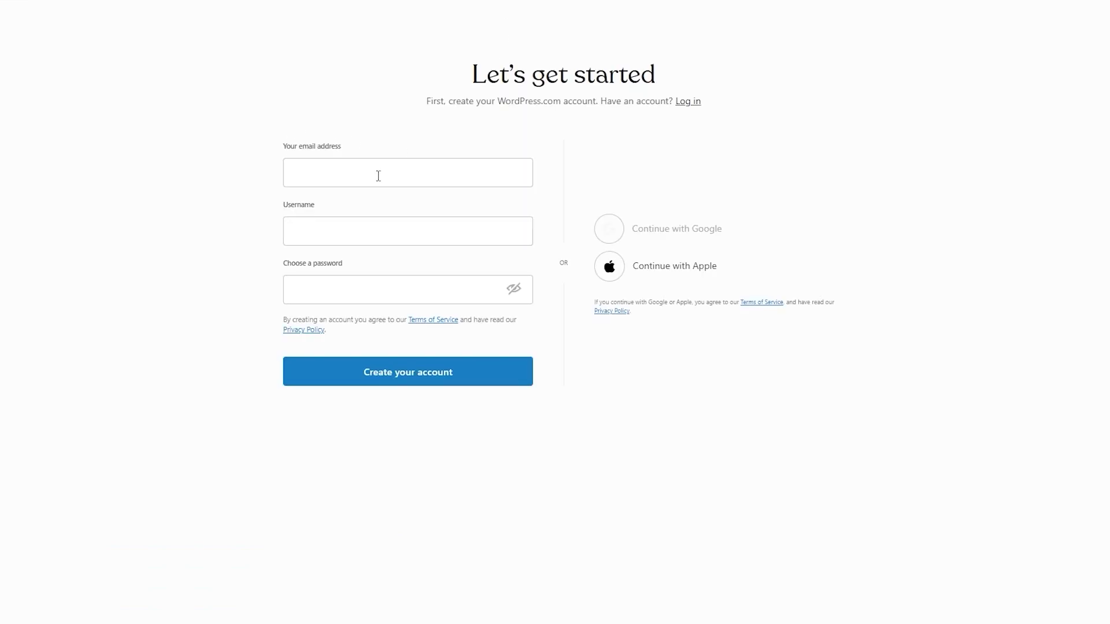
drag(474, 78, 643, 75)
click(824, 91)
drag(487, 119, 621, 123)
click(786, 138)
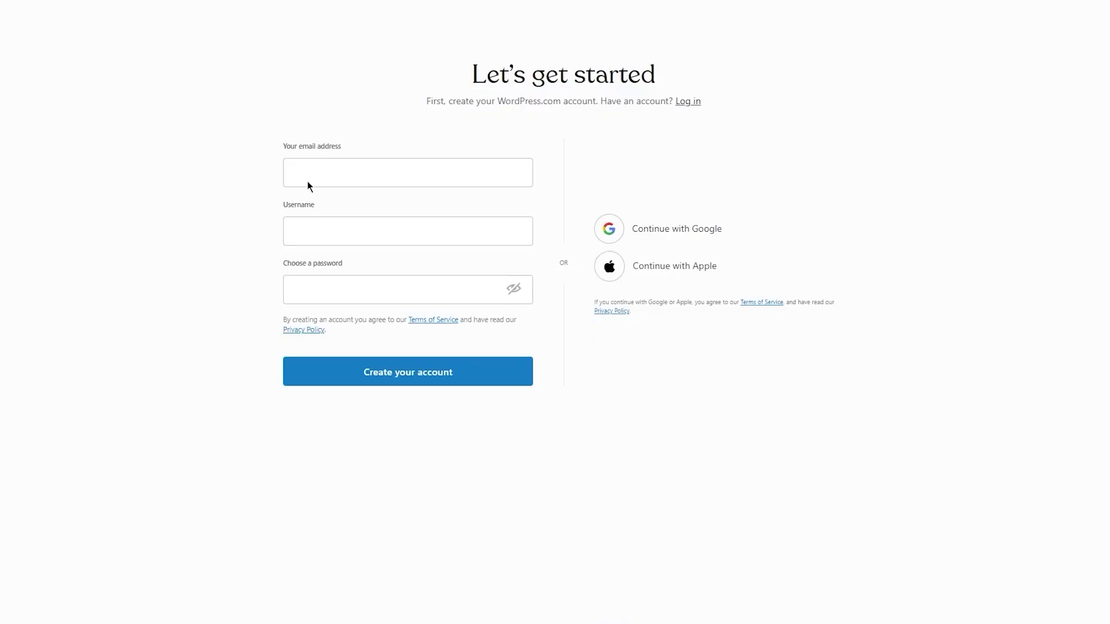
Try to enter the temporary email address in the sign-up form and read the response to it
click(330, 169)
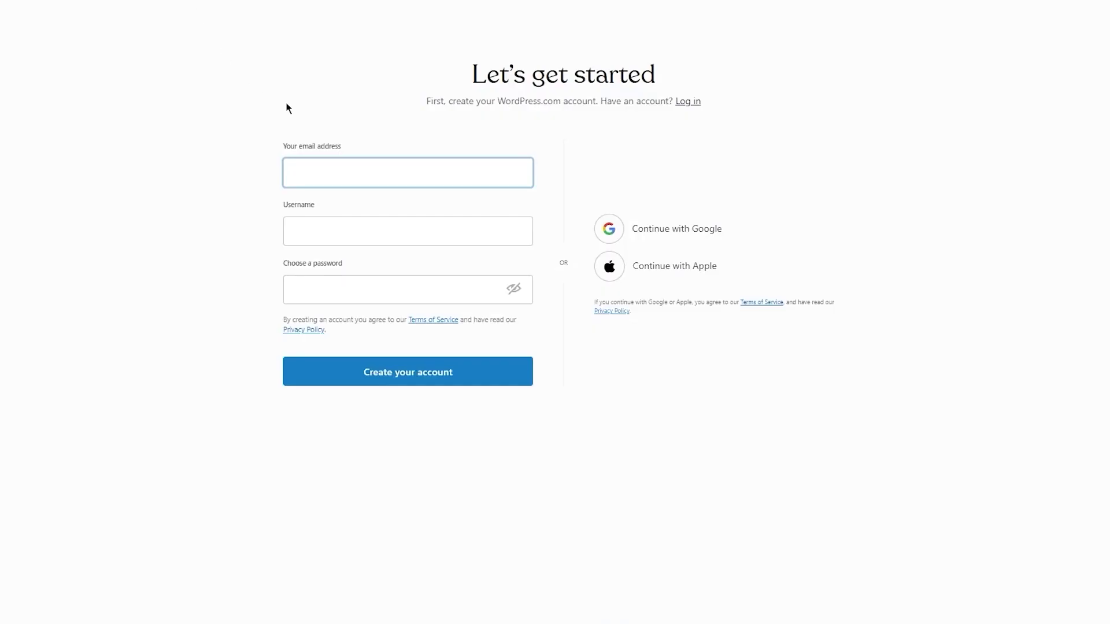
key(ctrl+v)
click(347, 230)
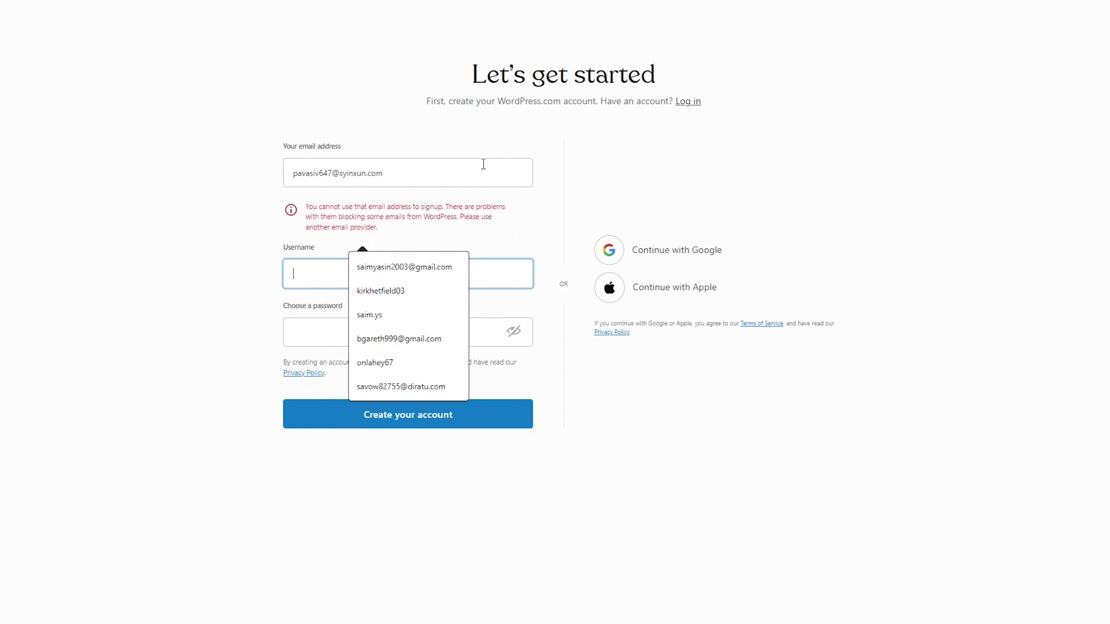
drag(301, 207, 455, 238)
drag(324, 207, 474, 251)
click(440, 221)
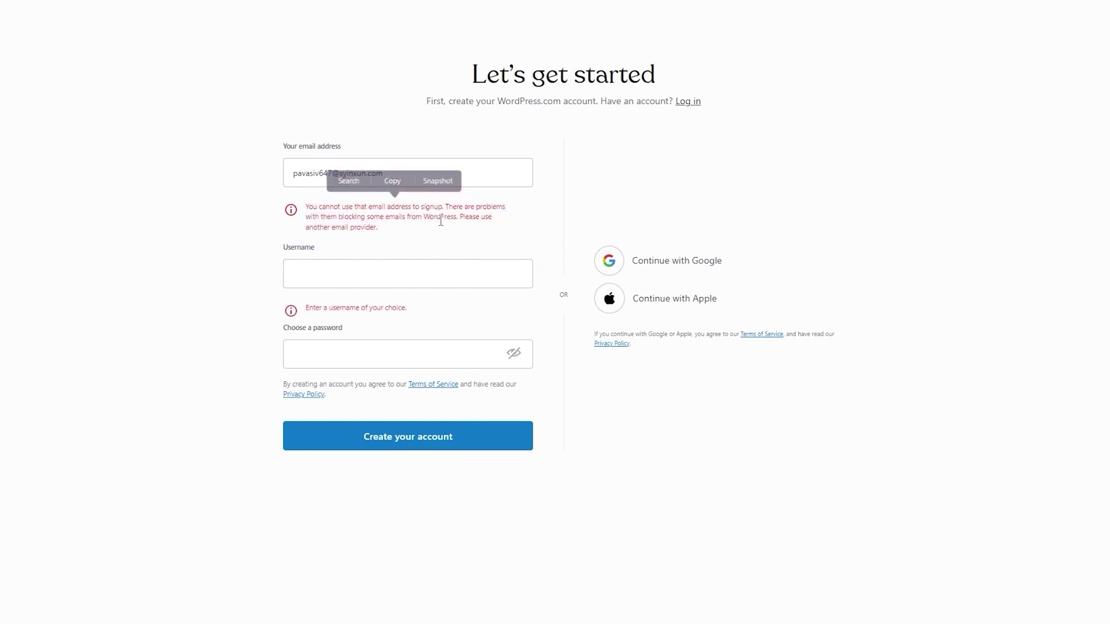
double_click(469, 207)
click(419, 221)
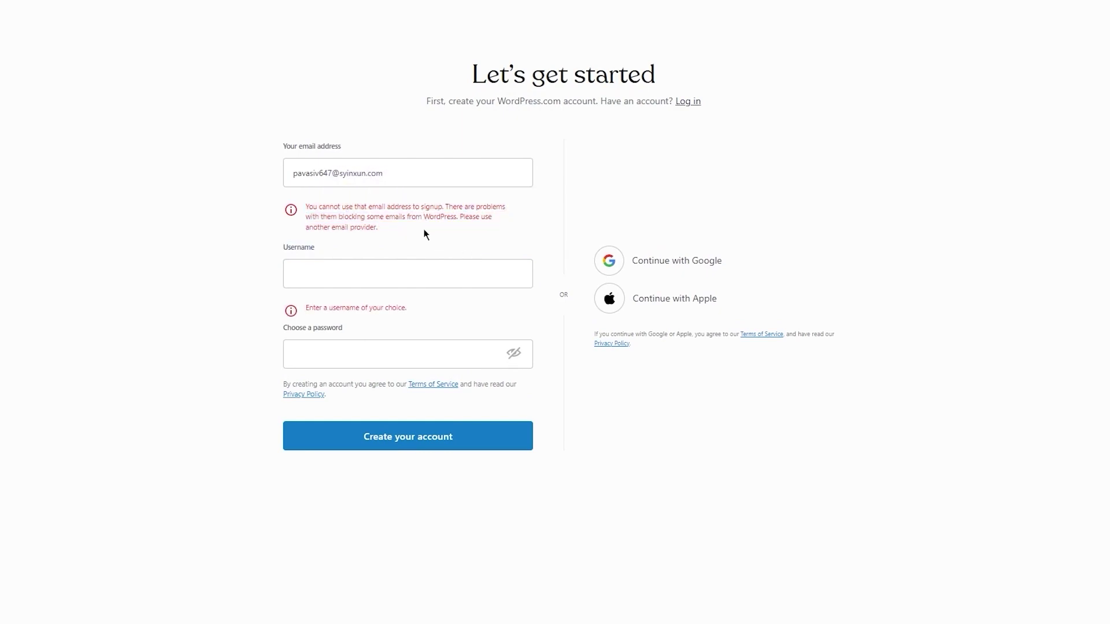
Delete the current address in Temp Mail, copy the replacement and try it as the sign-up email
click(97, 15)
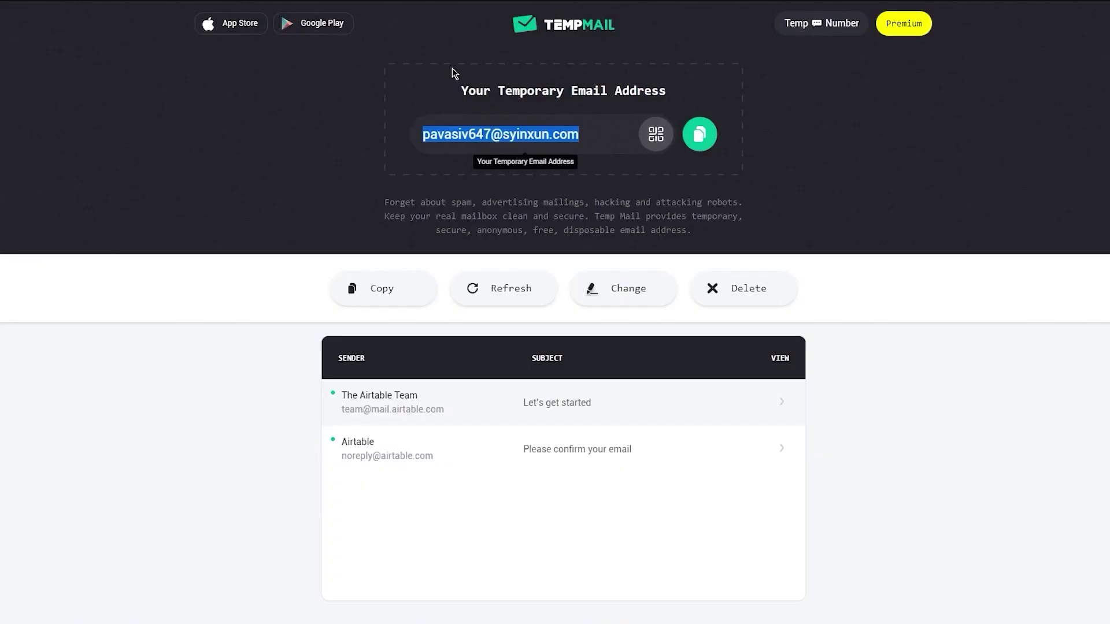
click(699, 285)
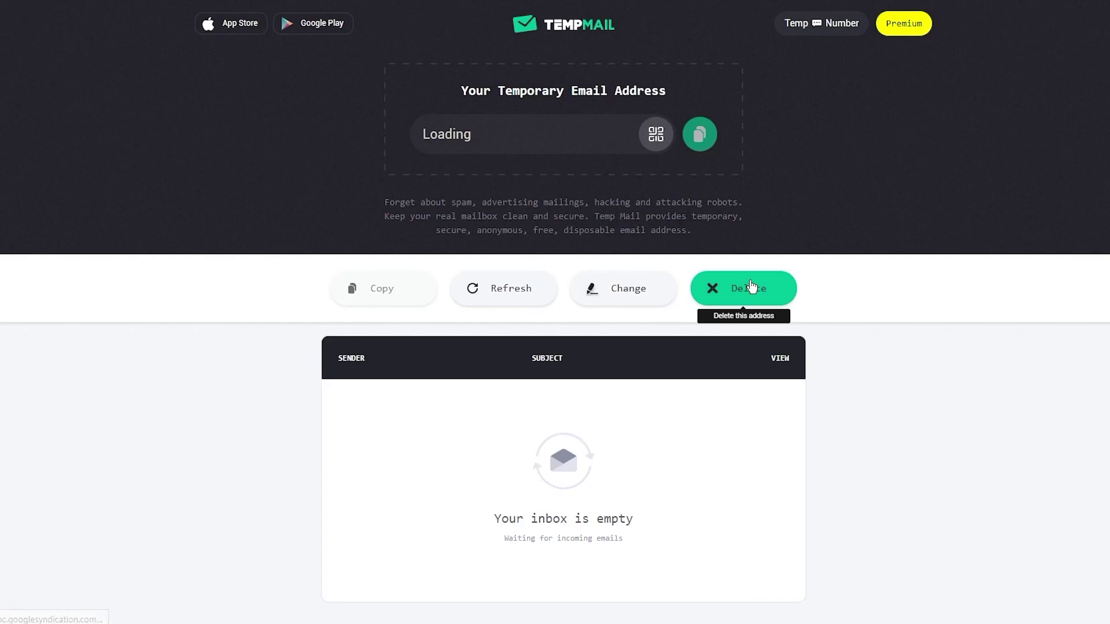
click(698, 133)
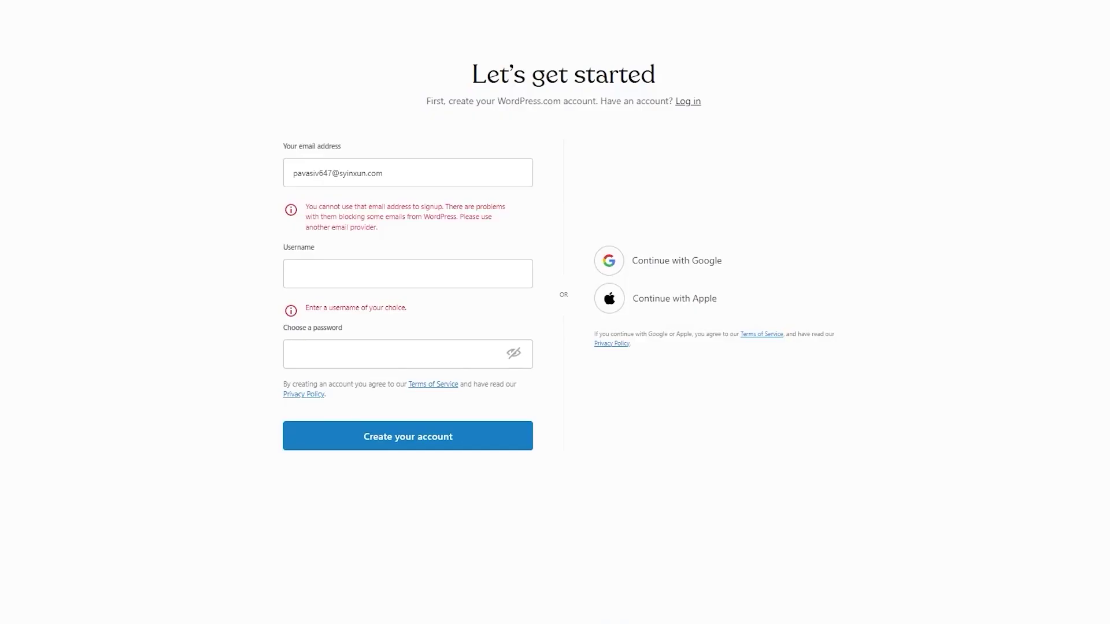
drag(428, 164, 147, 164)
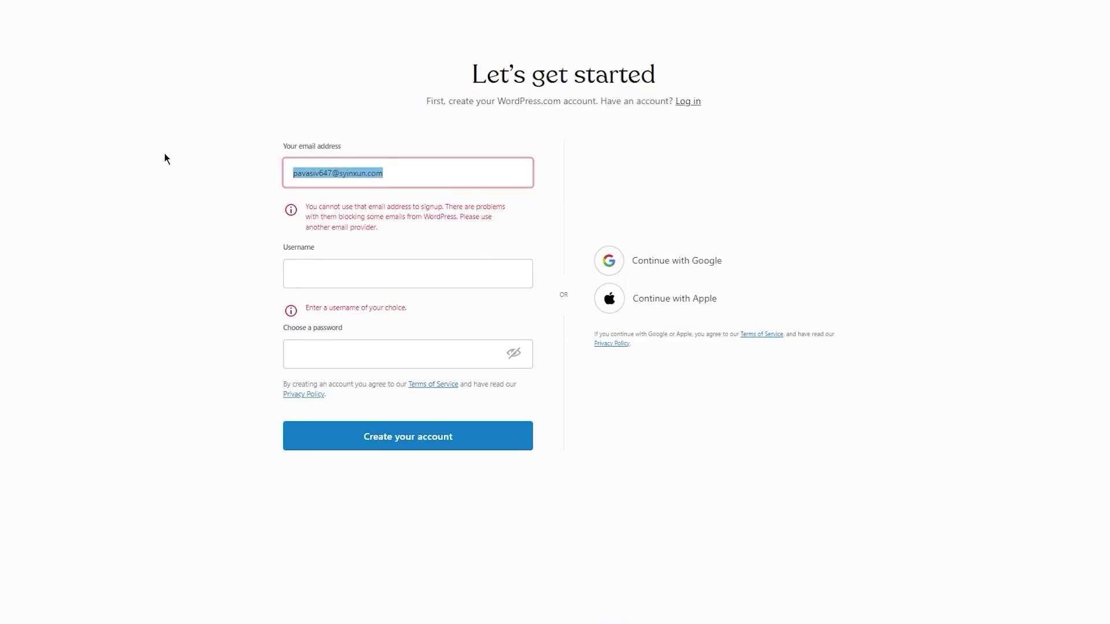
key(ctrl+v)
click(190, 155)
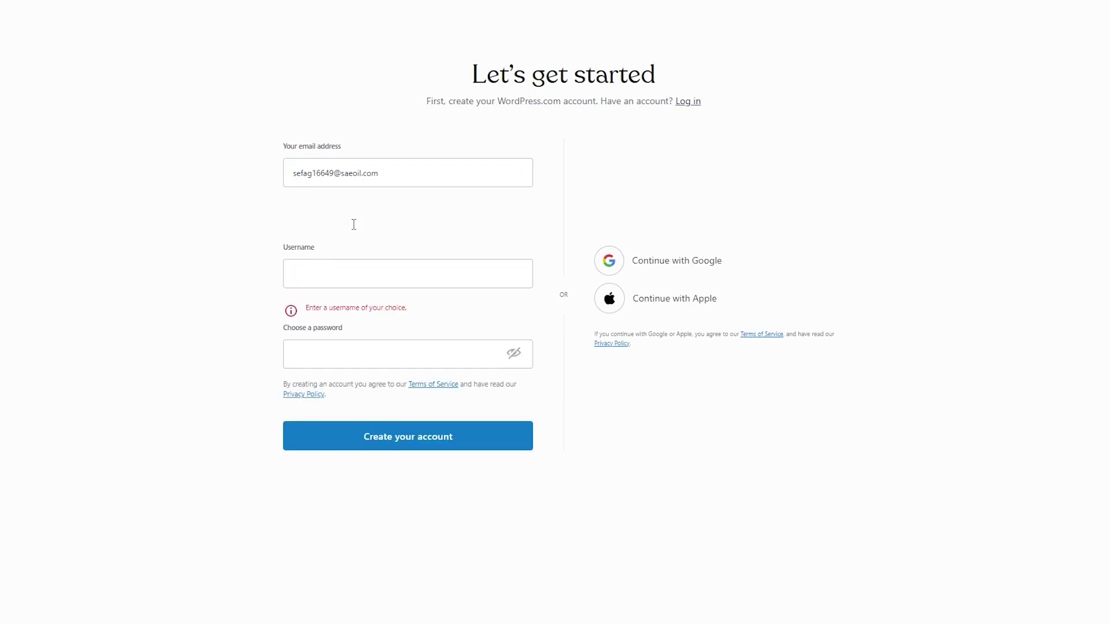
Try to sign up by continuing with a Google account, and clear the email address from the form
click(609, 260)
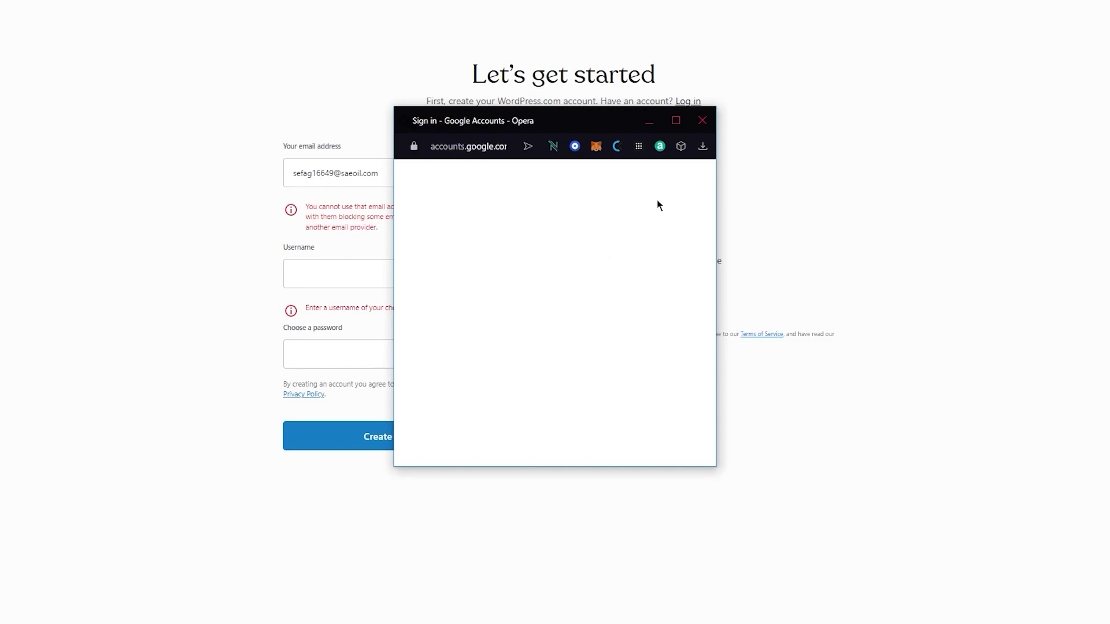
scroll(555, 297, down, 3)
scroll(554, 296, up, 3)
scroll(556, 297, down, 5)
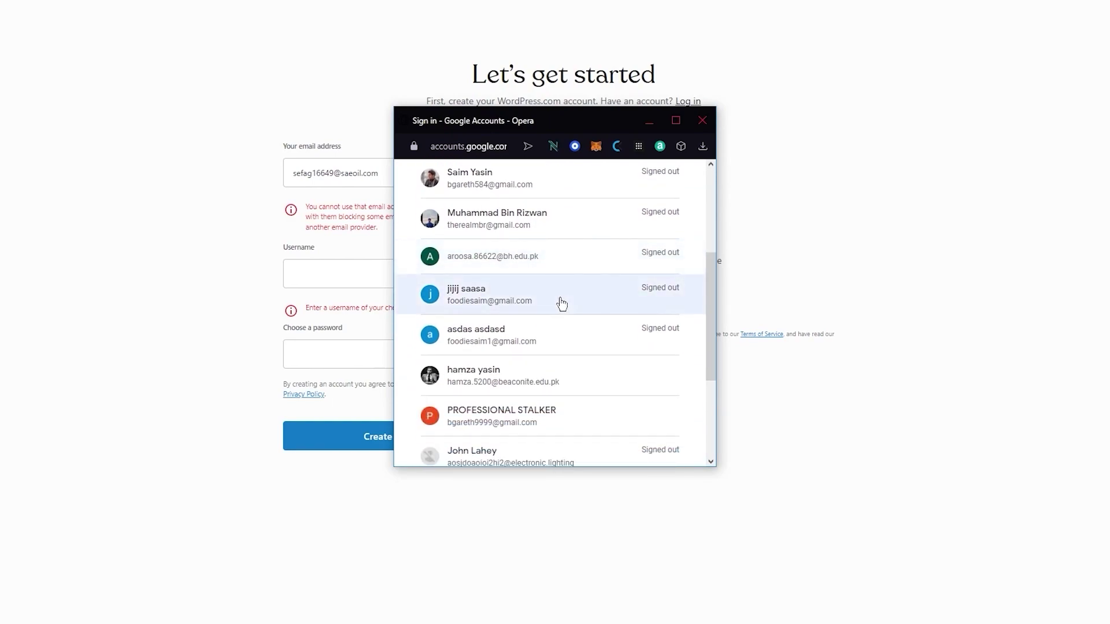
scroll(578, 346, up, 5)
scroll(602, 396, down, 8)
click(570, 241)
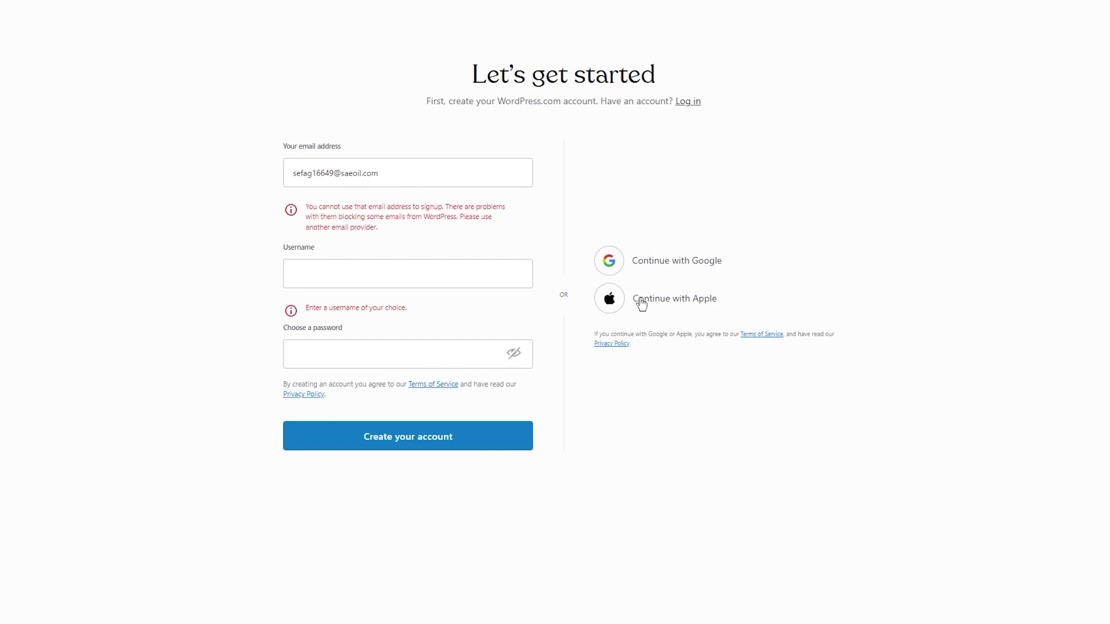
click(505, 265)
click(735, 241)
drag(404, 182, 195, 184)
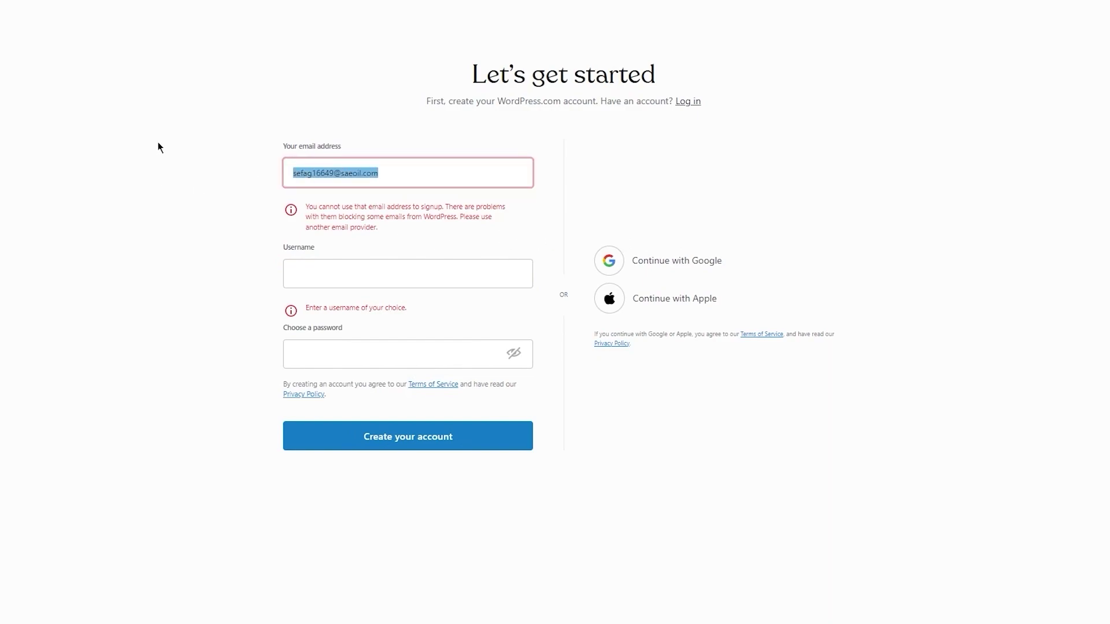
key(BackSpace)
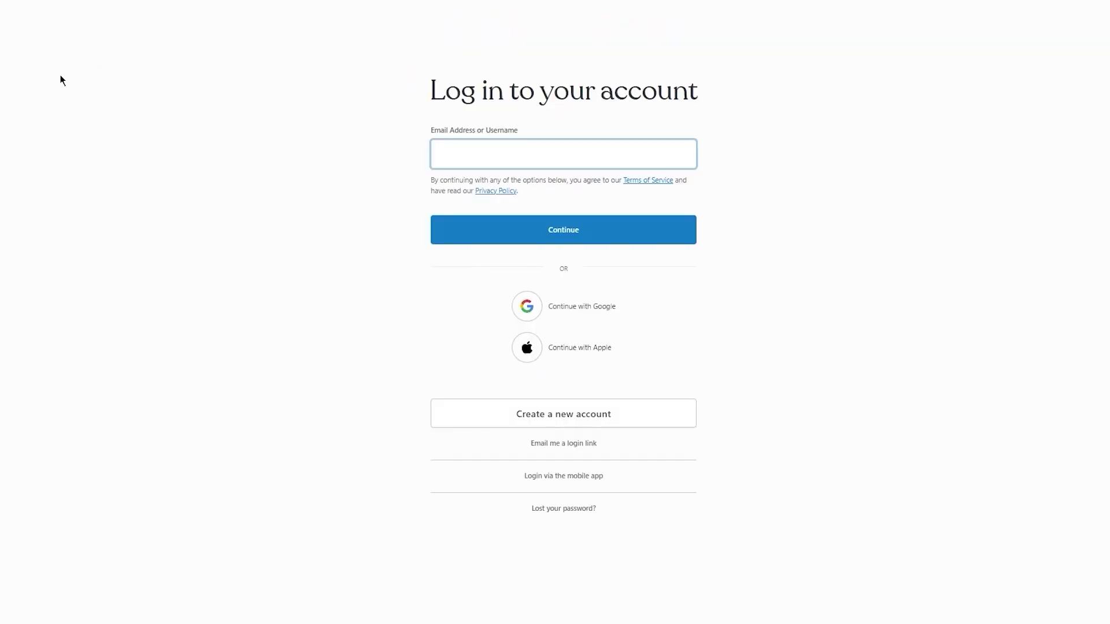
Log in to WordPress.com by continuing with one of the listed Google accounts
click(509, 237)
click(519, 301)
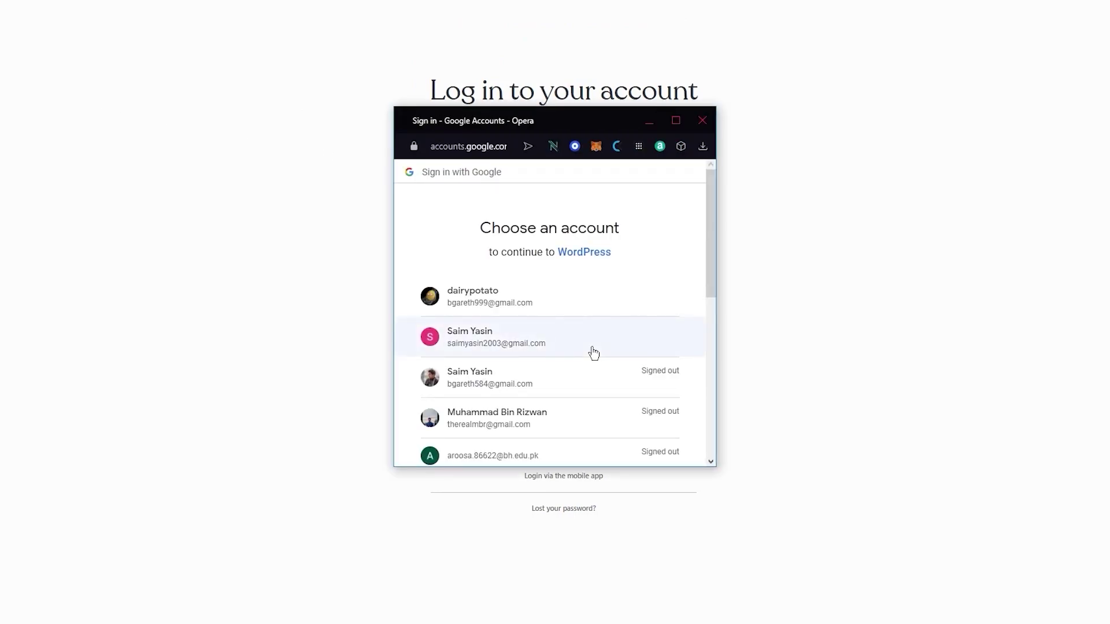
scroll(558, 335, down, 5)
click(549, 317)
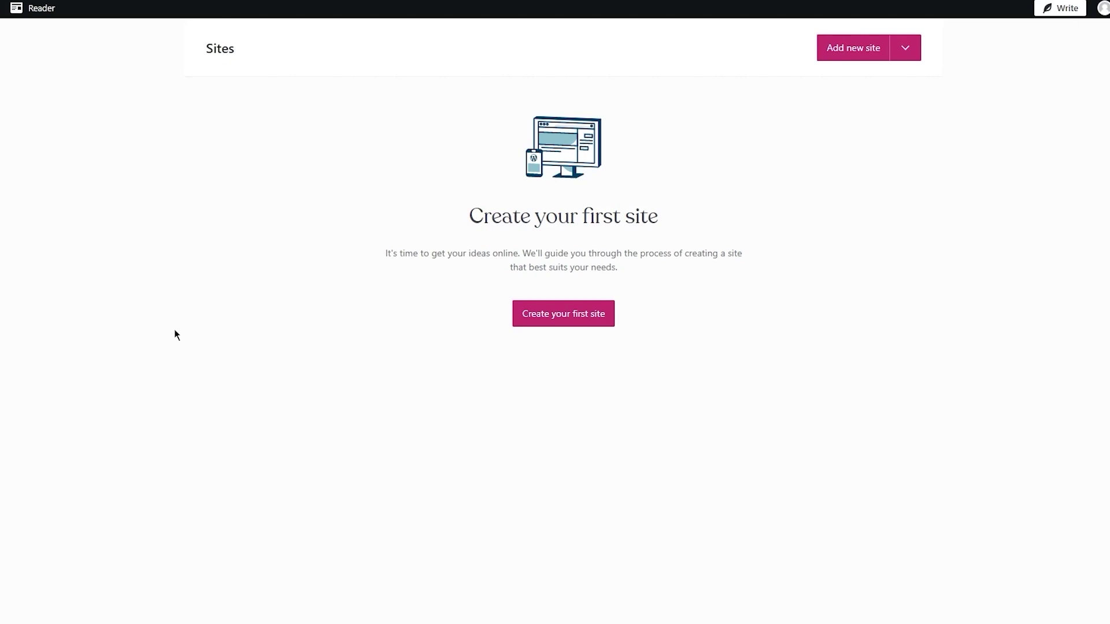
Start creating the first site and review the free one-year domain offer and the option to use an owned domain
click(561, 318)
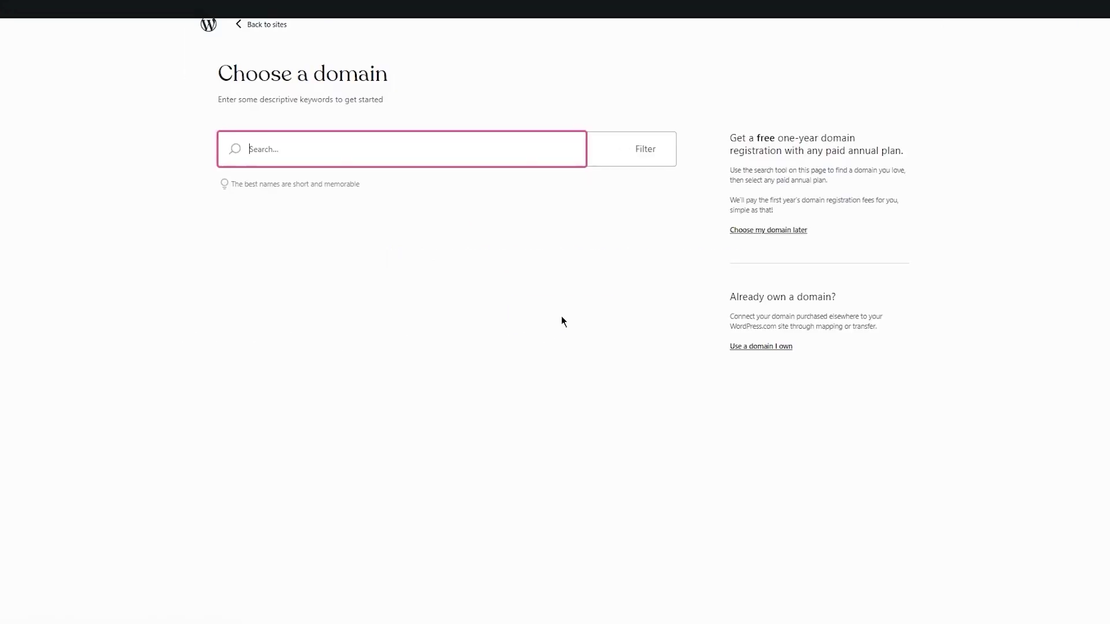
click(399, 152)
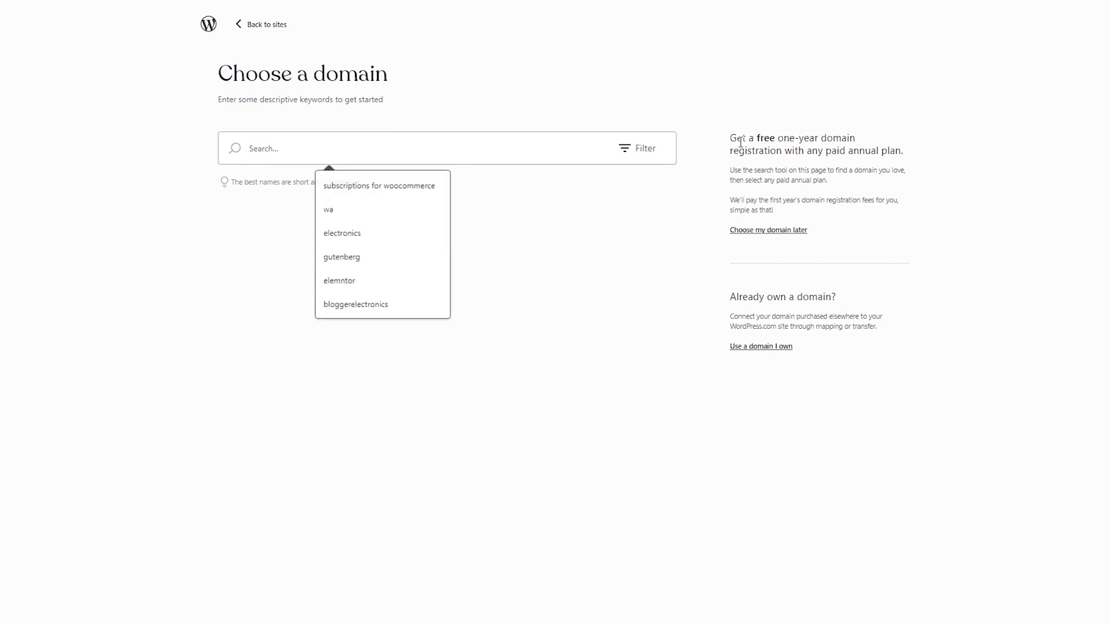
drag(728, 140, 994, 166)
click(727, 167)
drag(729, 150, 934, 148)
click(915, 157)
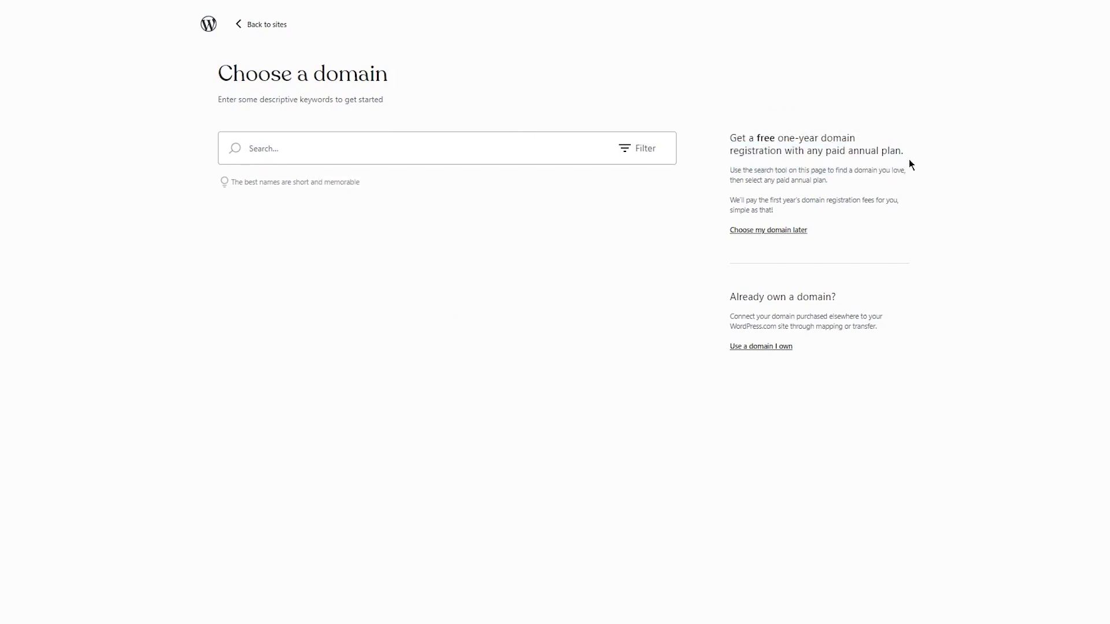
drag(702, 286, 884, 328)
click(918, 341)
click(470, 141)
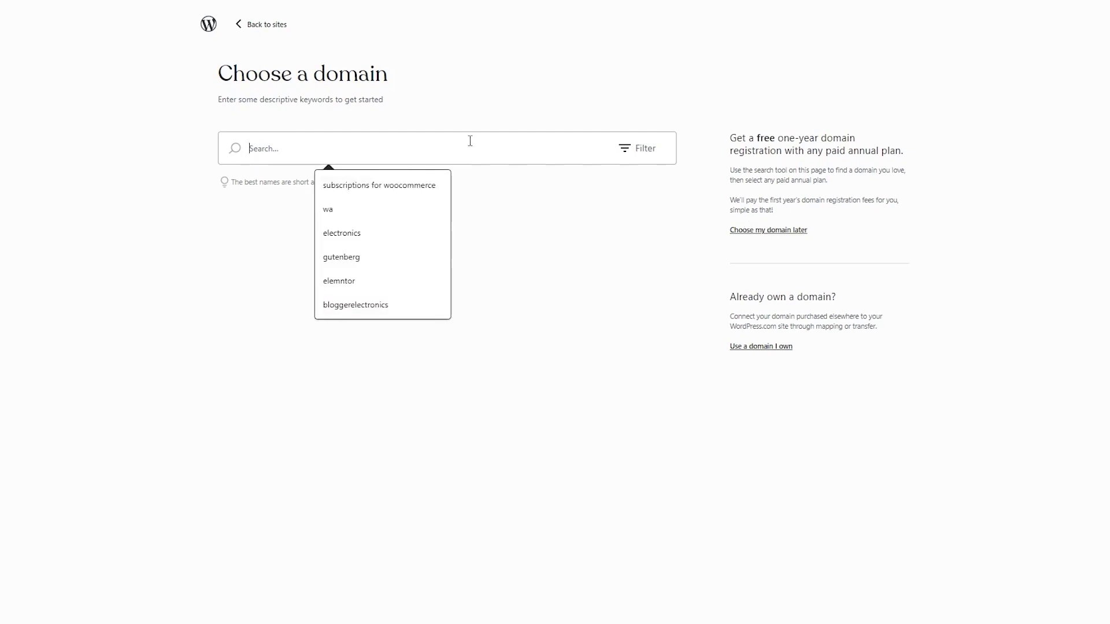
text(a)
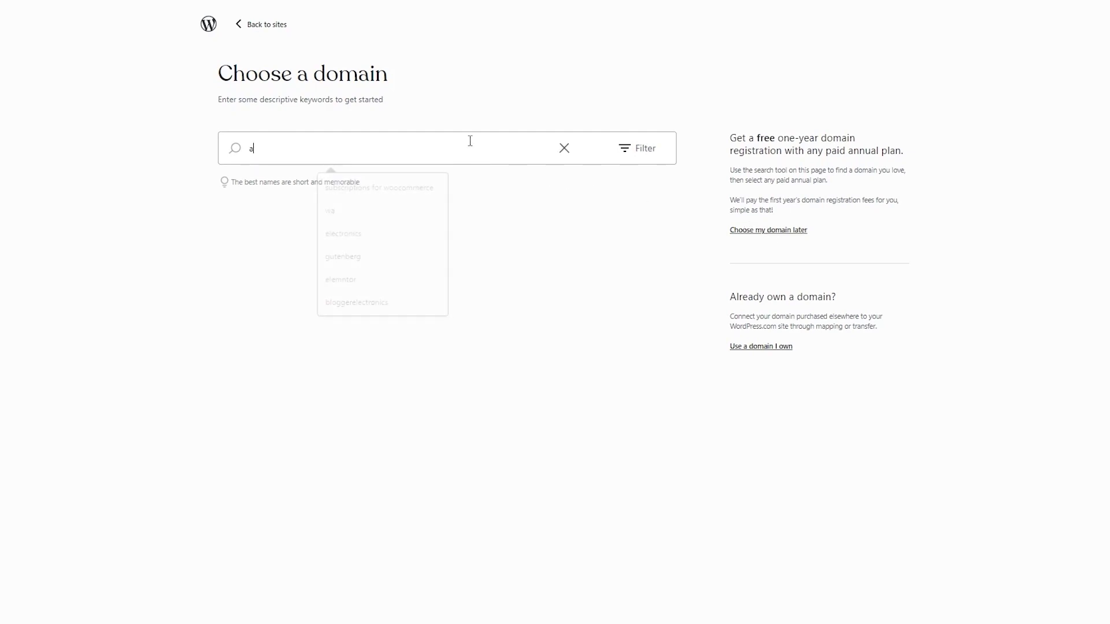
text(ffilia)
key(ctrl+a)
key(BackSpace)
Search the domains for "john's affiliatt" and select the free johnsaffiliatt.wordpress.com
text(john's affiliatt)
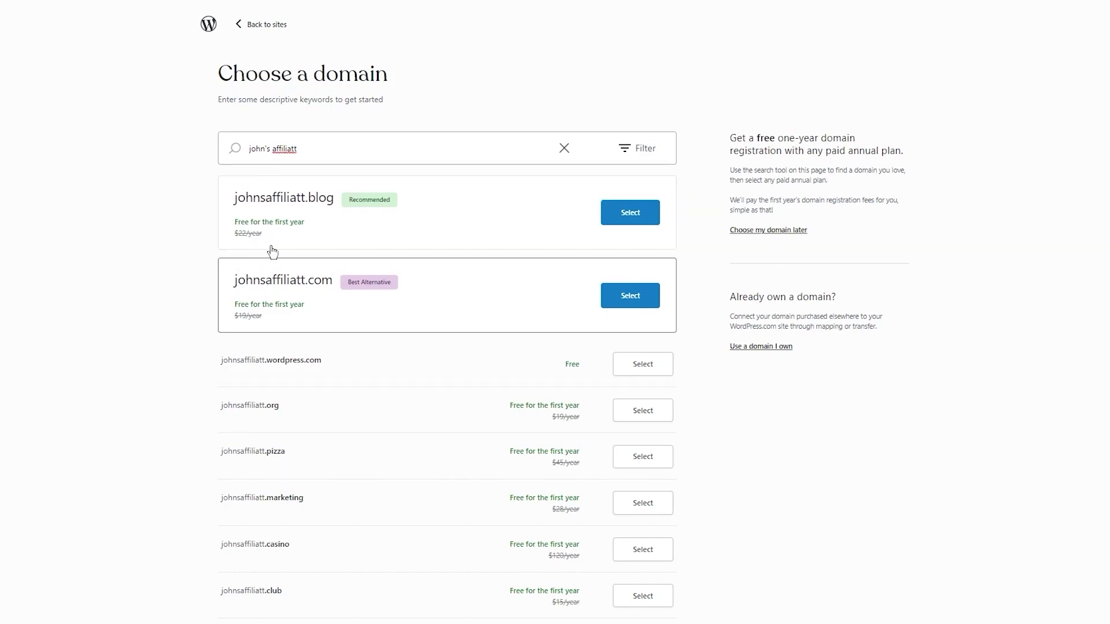
click(660, 366)
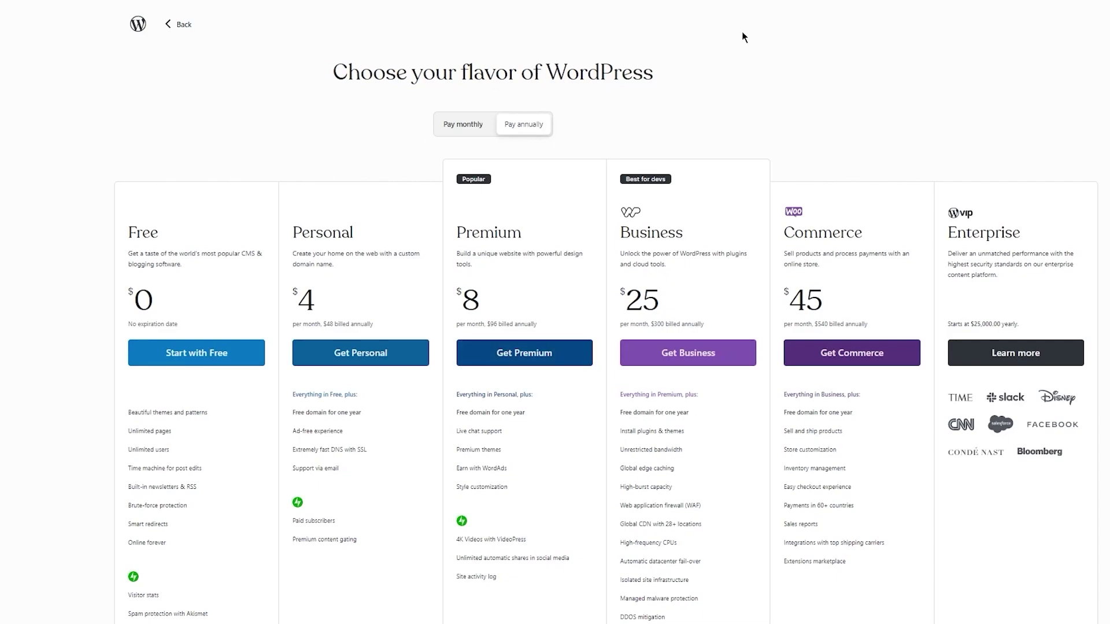
Compare the plans from Free to Enterprise and start the site with the Free plan
drag(326, 79, 656, 85)
click(774, 90)
scroll(520, 75, down, 4)
scroll(317, 62, up, 3)
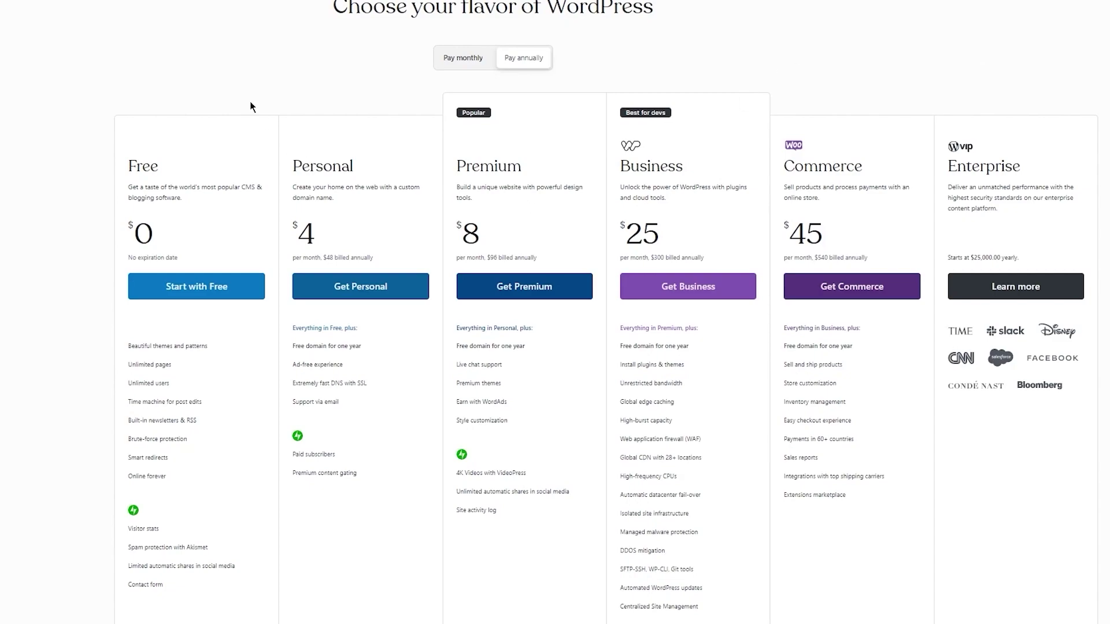
drag(165, 100, 307, 71)
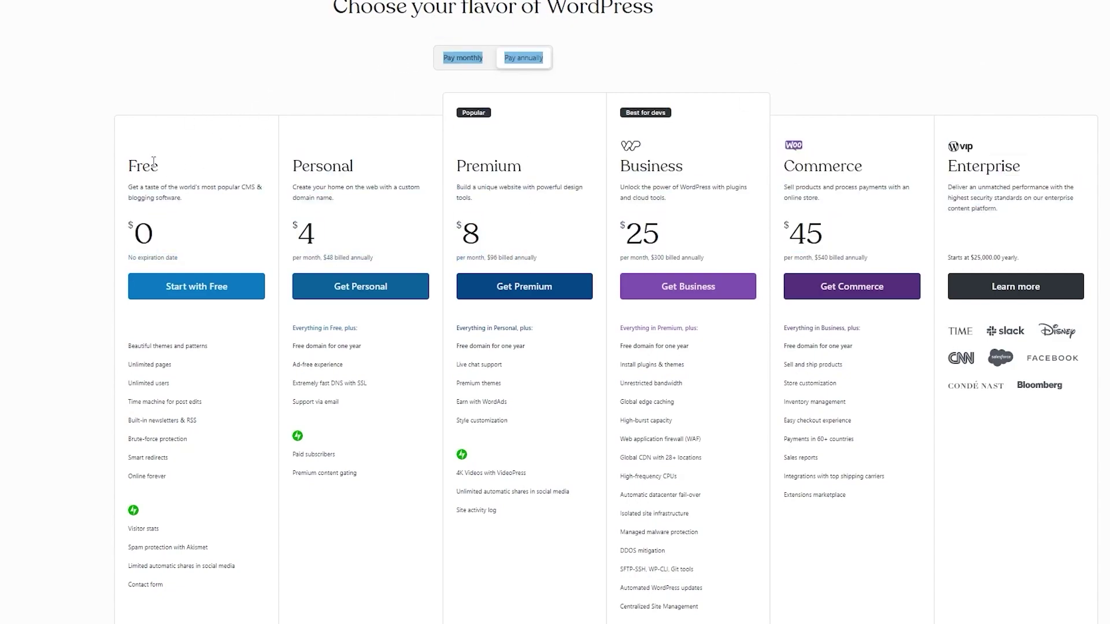
drag(462, 58, 262, 102)
click(261, 104)
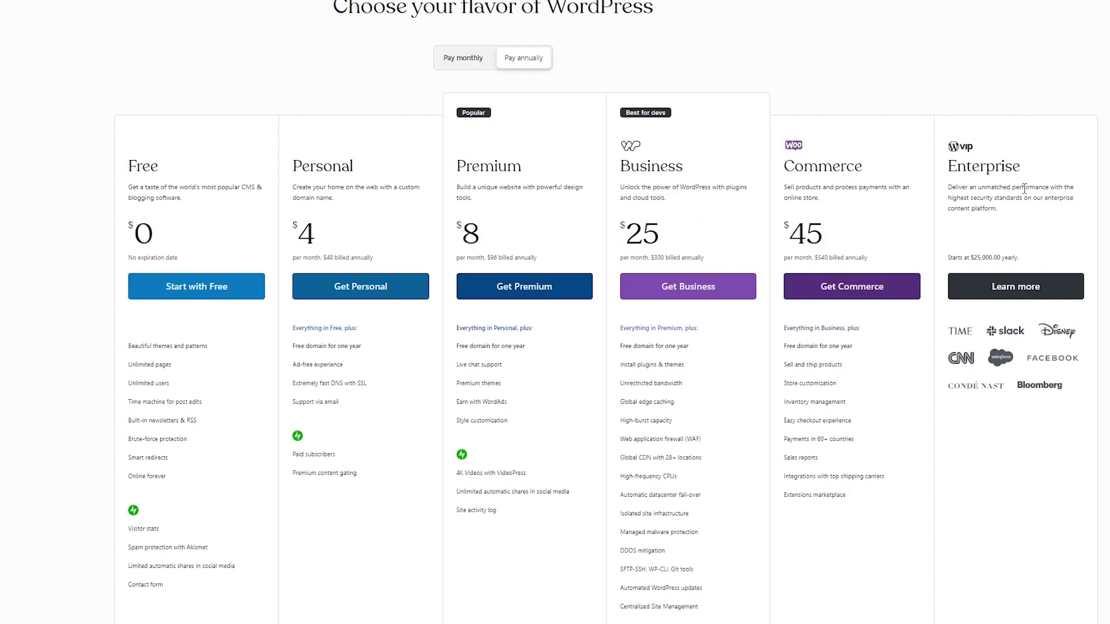
triple_click(931, 126)
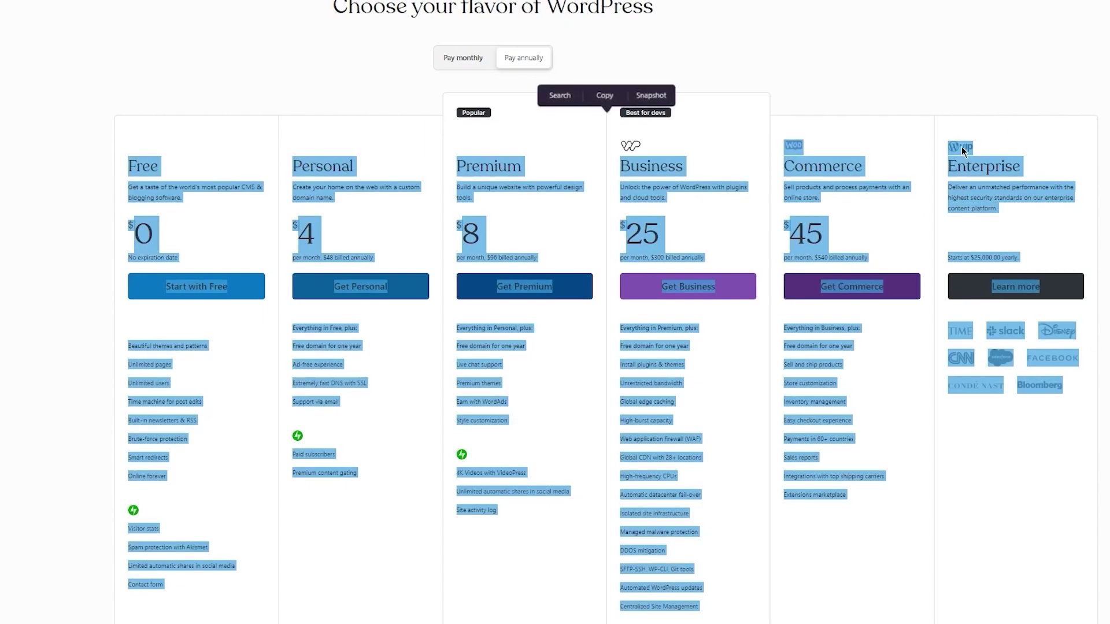
click(997, 91)
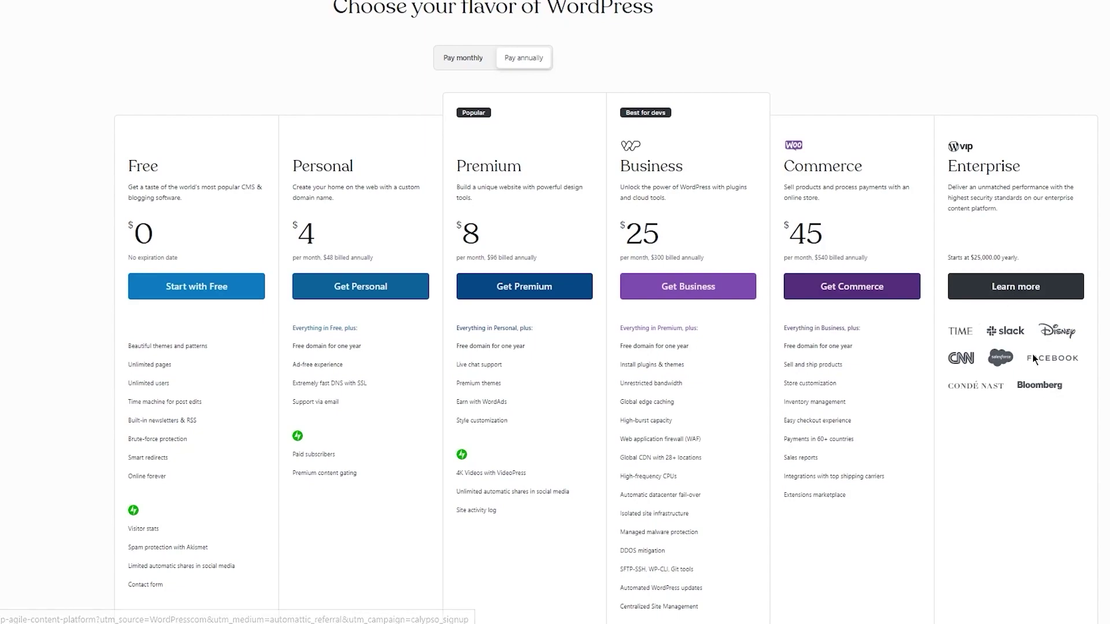
triple_click(934, 116)
click(969, 70)
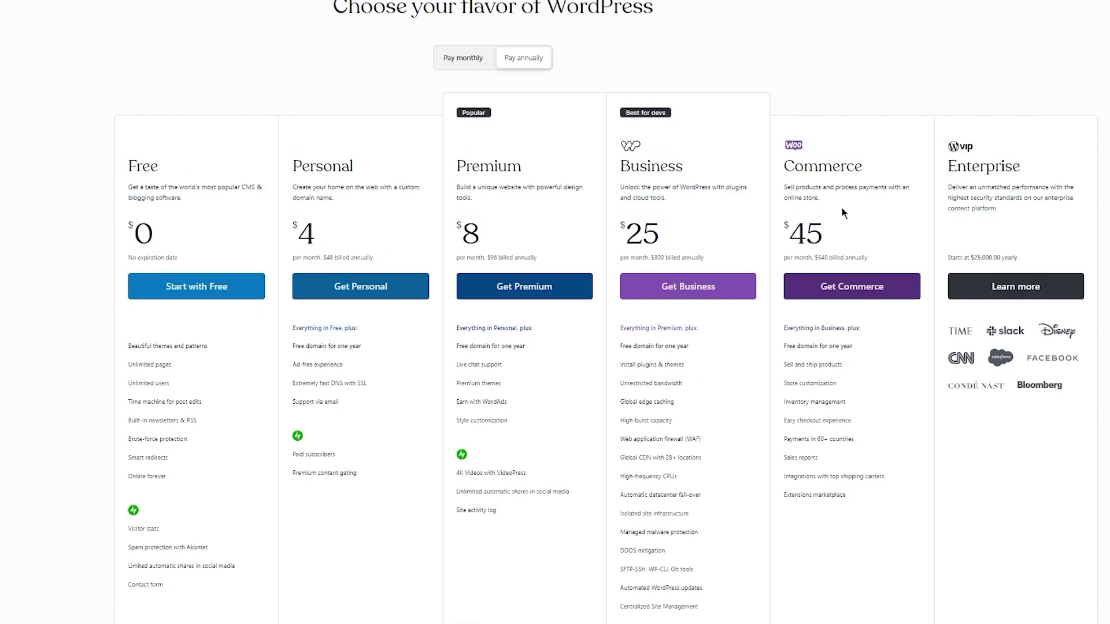
drag(625, 143, 701, 130)
click(217, 290)
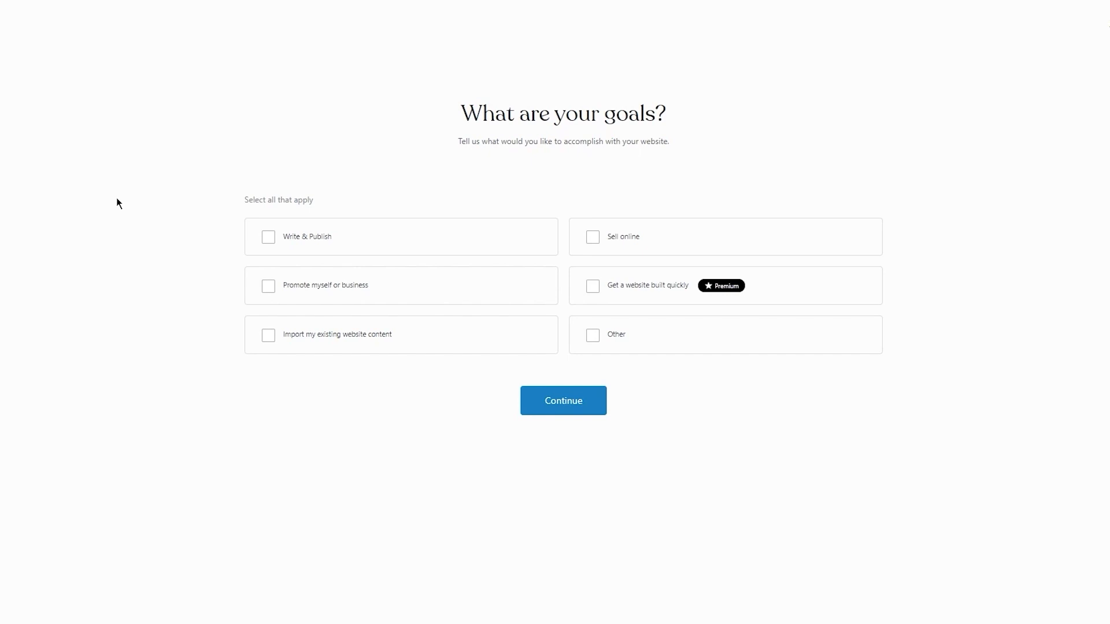
drag(259, 205, 543, 243)
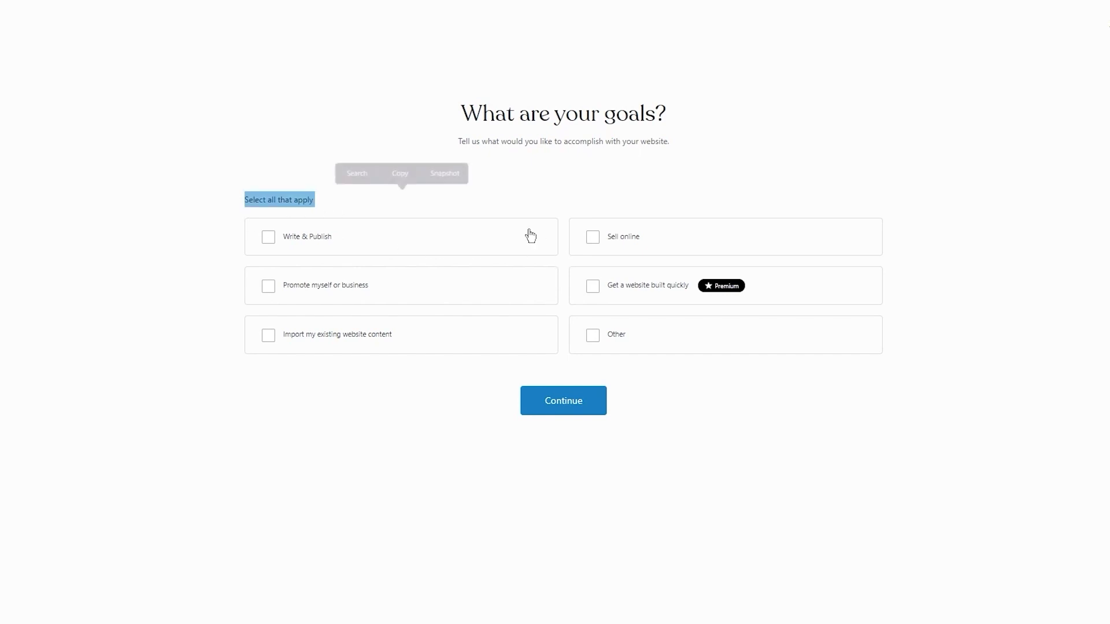
click(453, 173)
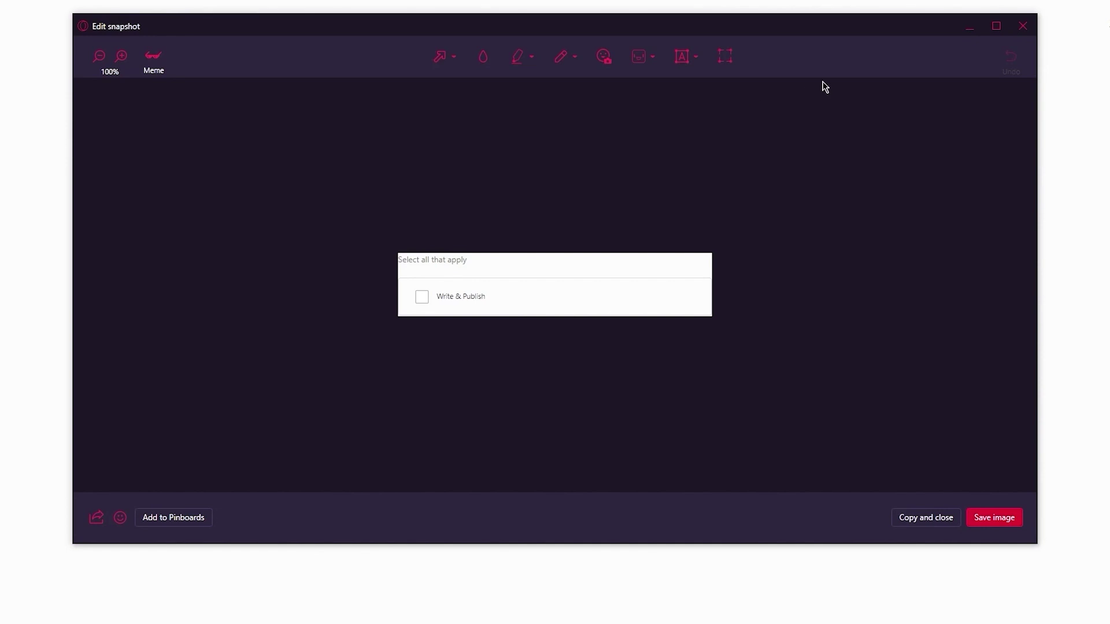
click(1022, 26)
click(502, 174)
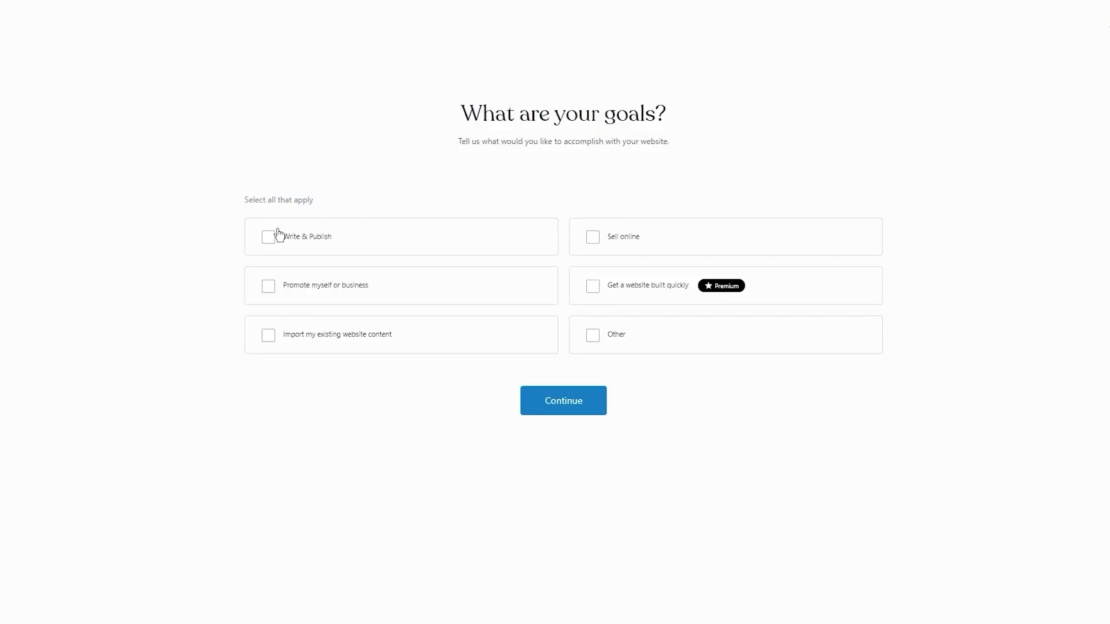
Select "Promote myself or business" as the goal for the website
click(432, 288)
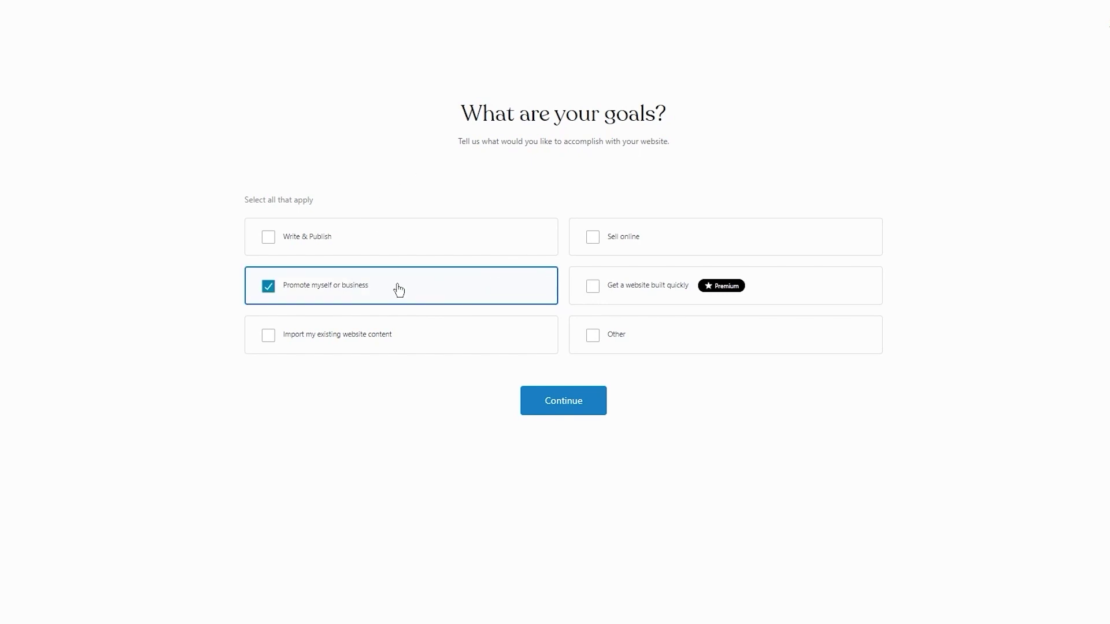
Add "Sell online" to the website goals and set the website's category to "Affiliate Programs"
click(623, 247)
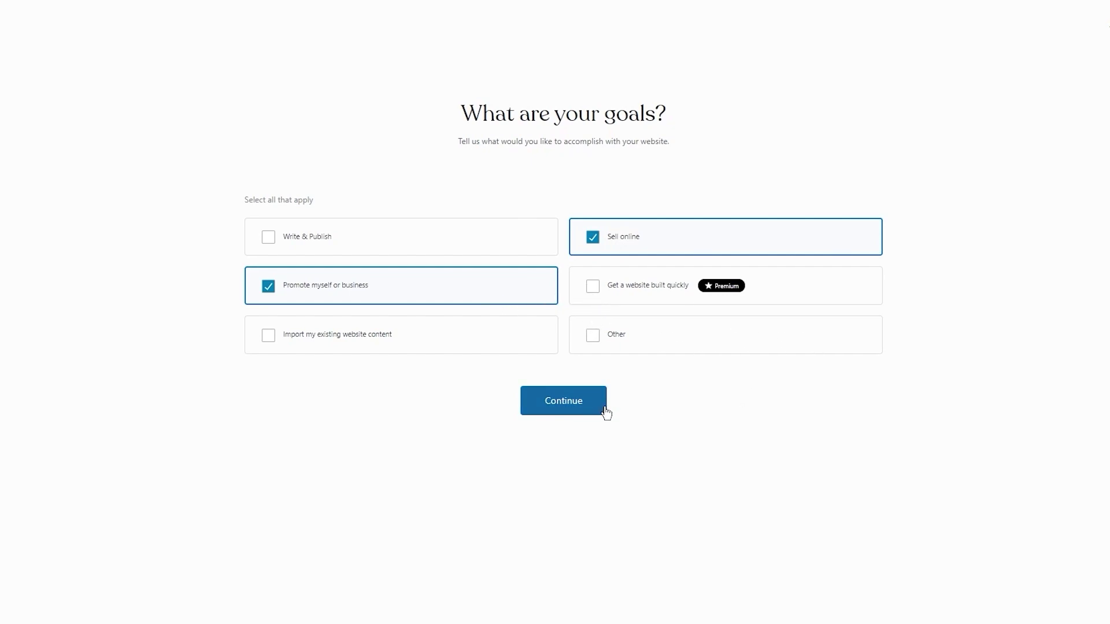
click(545, 399)
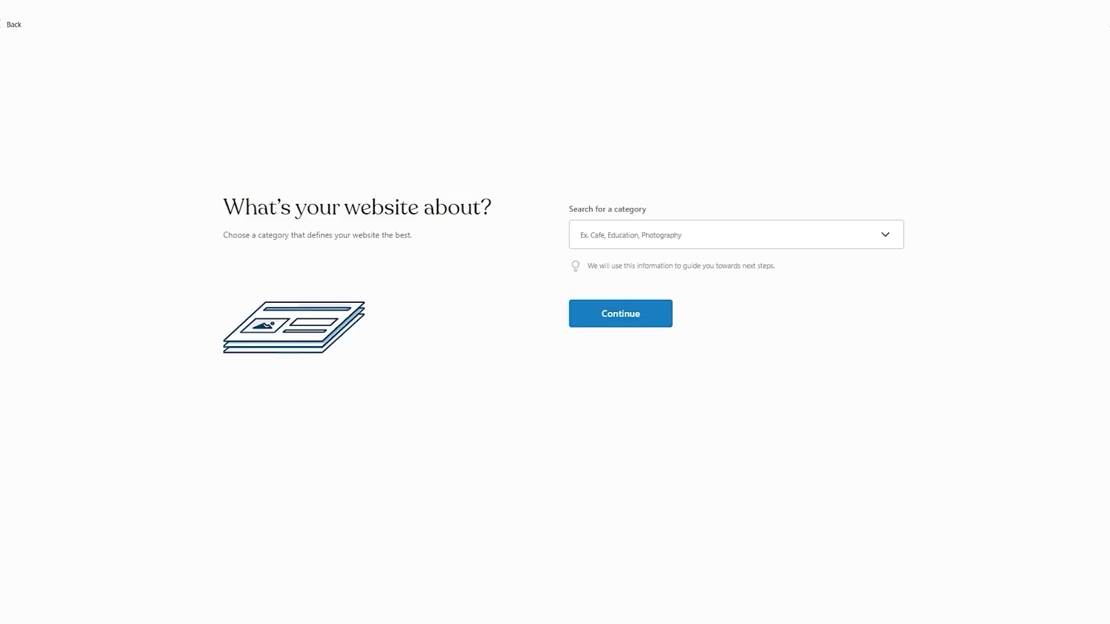
click(761, 240)
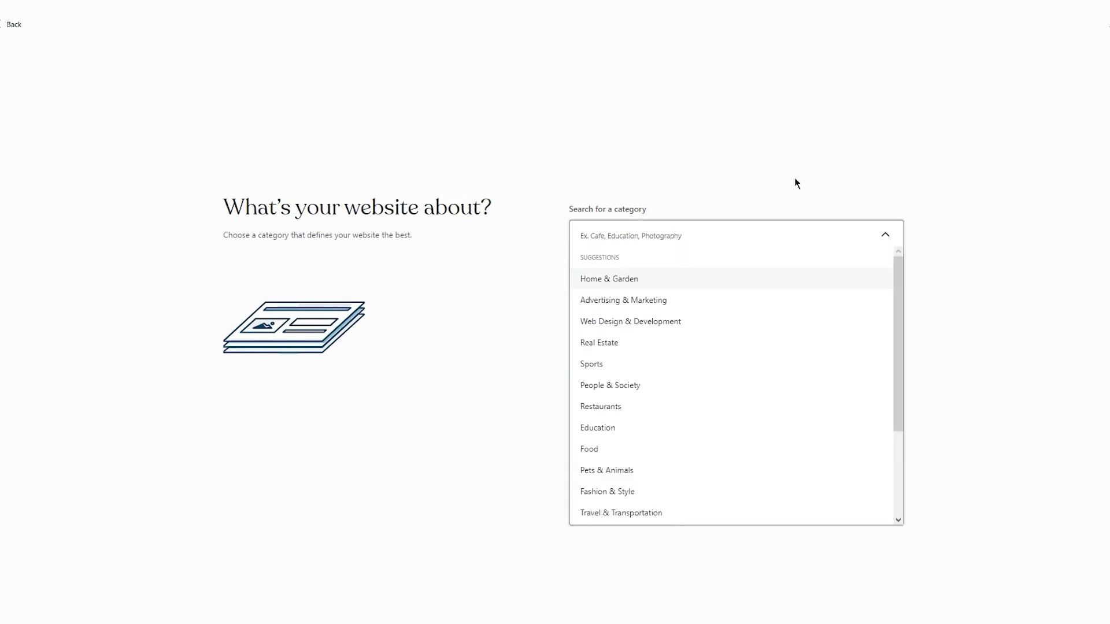
text(aff)
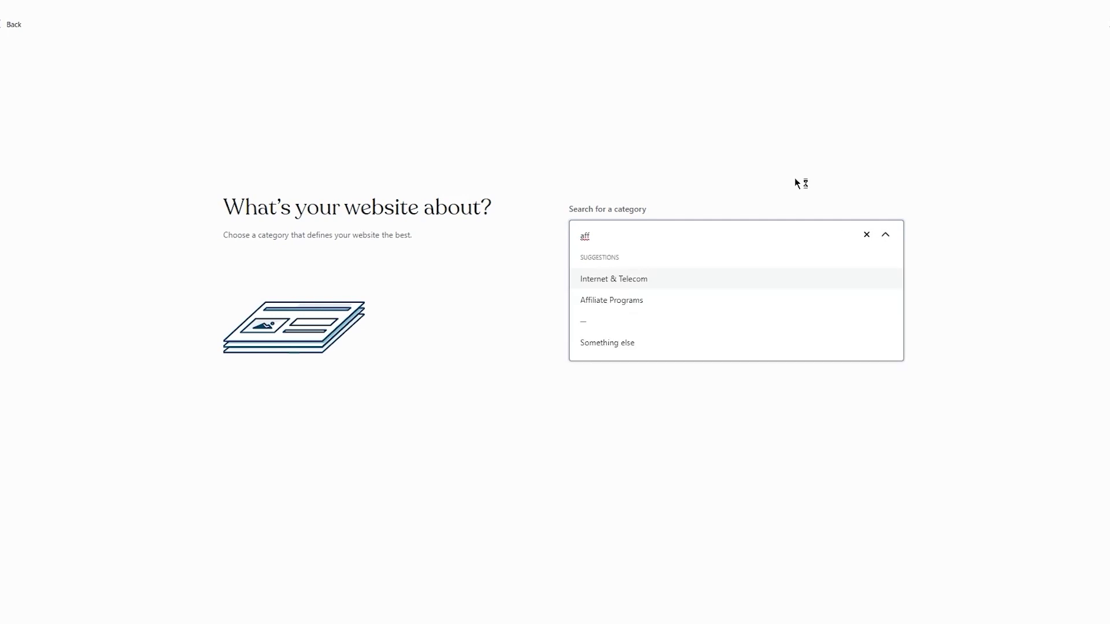
click(659, 305)
click(634, 315)
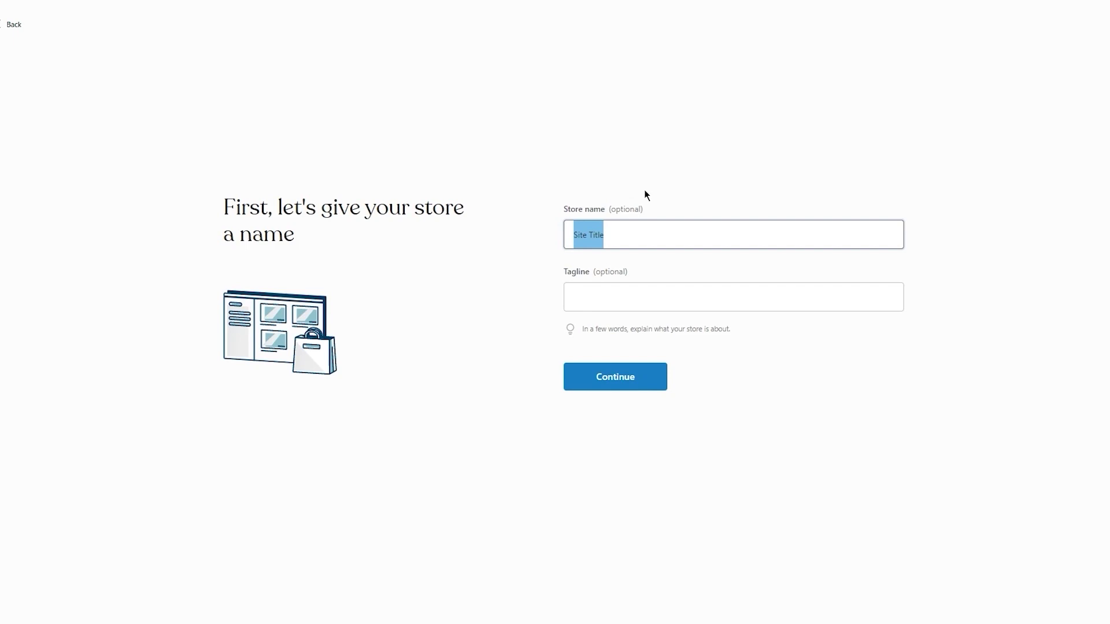
Name the store "jgjhgtiyu", leave the tagline empty and continue to the design selection
text(jgjhgtiyu)
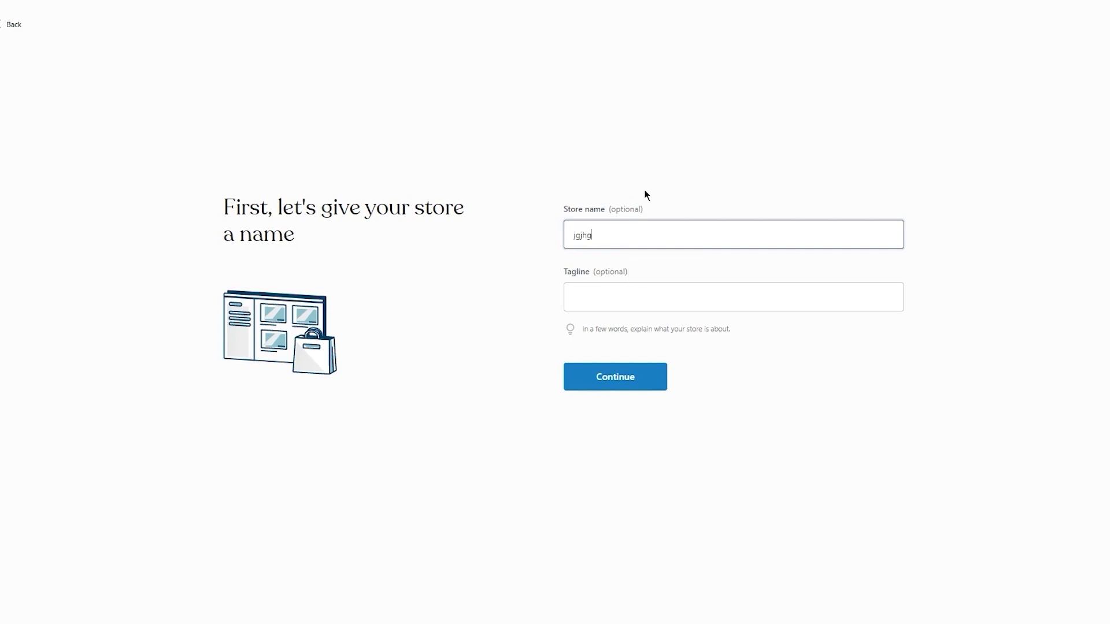
click(788, 351)
click(646, 382)
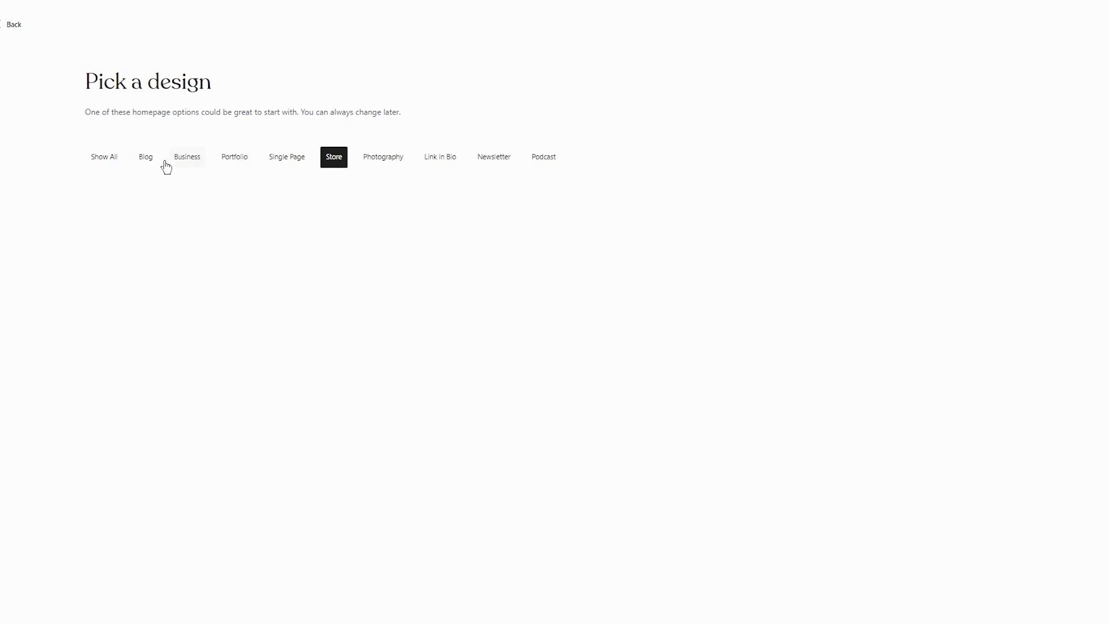
Look through the homepage design categories, including Photography, Single Page, Portfolio, Business, Blog and Show All
drag(198, 110, 477, 135)
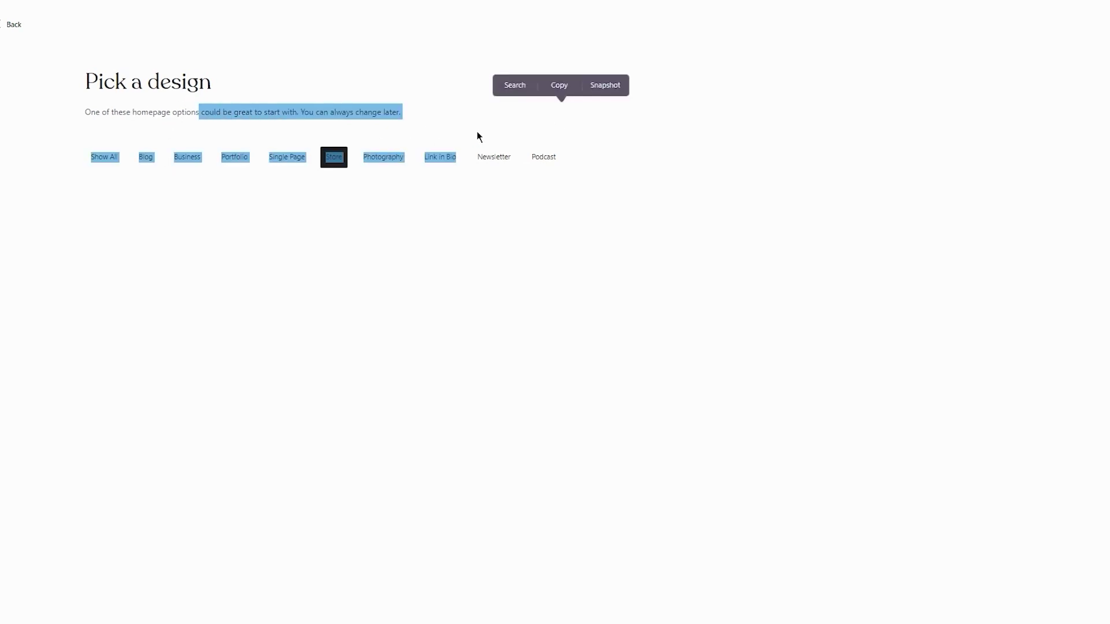
click(357, 165)
click(382, 159)
click(286, 157)
click(234, 157)
click(187, 157)
click(146, 157)
click(104, 157)
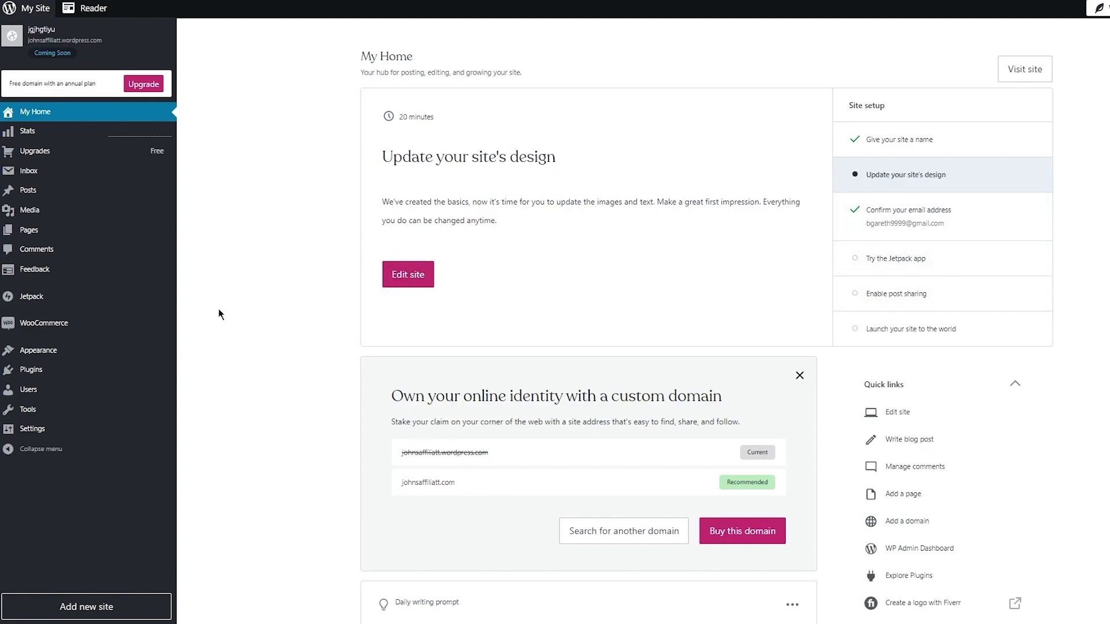
Open the site's theme gallery and browse the recommended themes
click(86, 350)
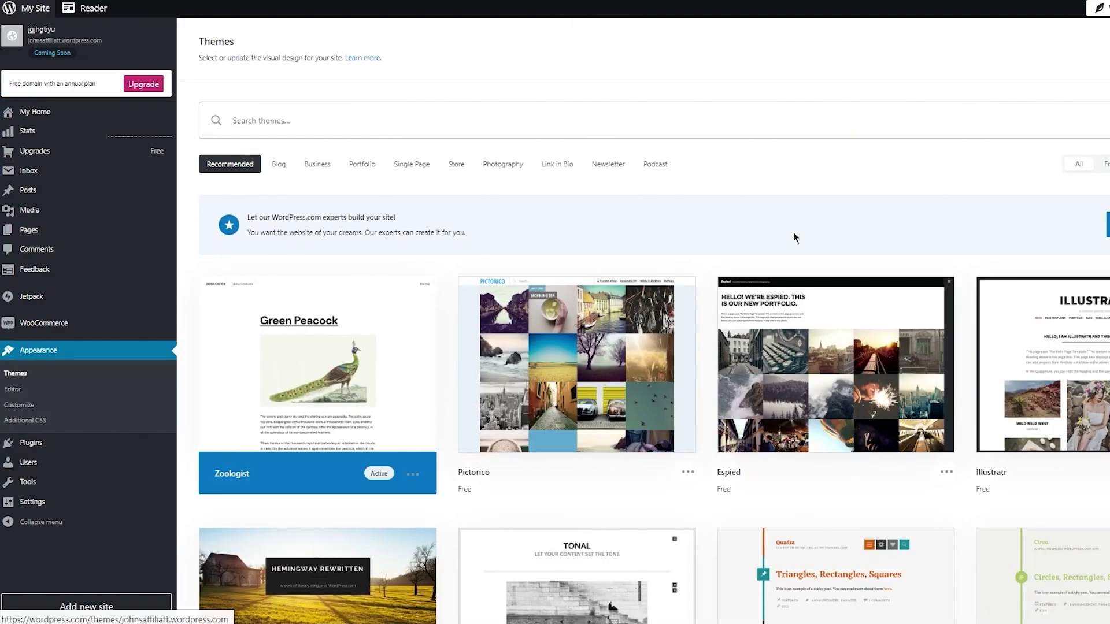
scroll(587, 214, down, 4)
scroll(591, 216, up, 4)
scroll(1004, 249, down, 9)
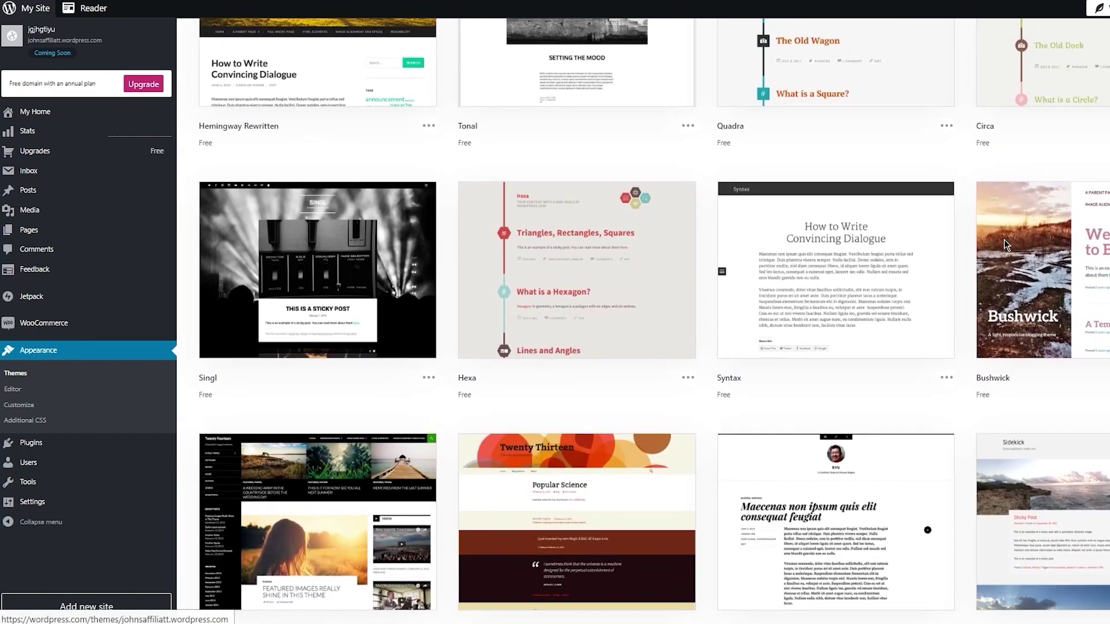
scroll(974, 210, up, 9)
right_click(962, 195)
click(934, 167)
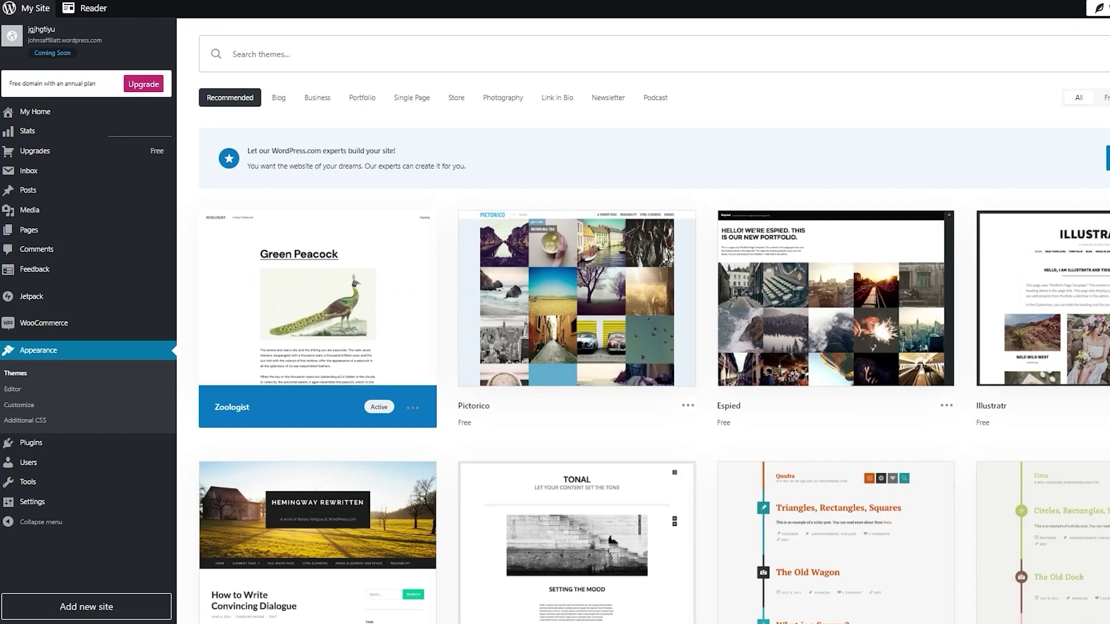
Search the themes for "neve" and open the details of the Neve theme
click(658, 47)
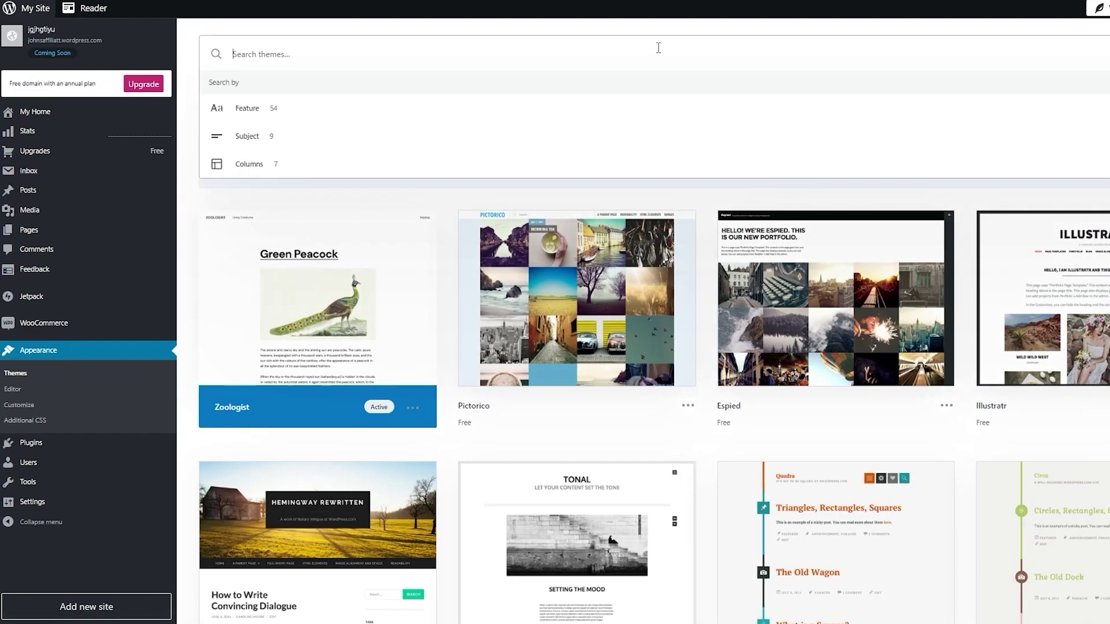
text(neve)
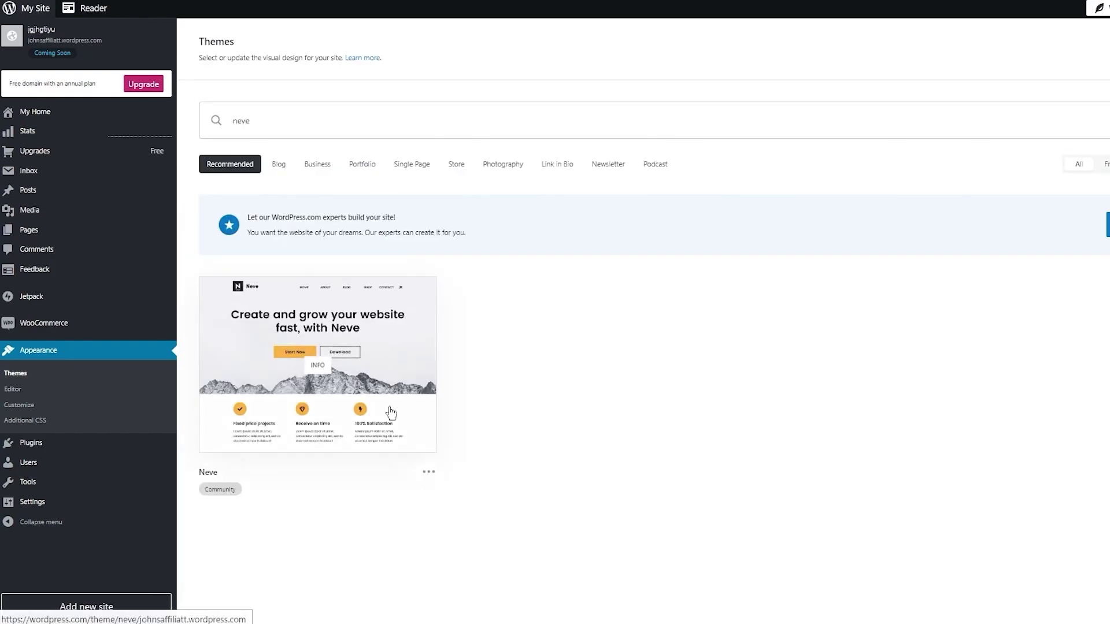
click(367, 367)
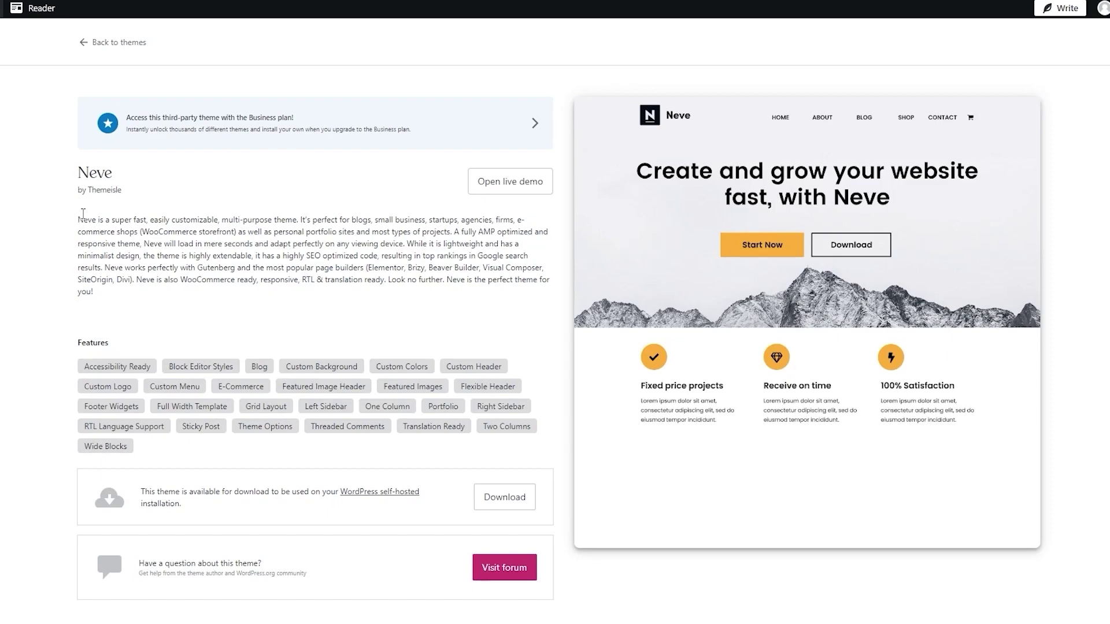
Read the Neve theme's description, features and download option
drag(74, 169, 278, 244)
click(236, 180)
drag(63, 212, 288, 232)
click(262, 202)
scroll(630, 405, down, 1)
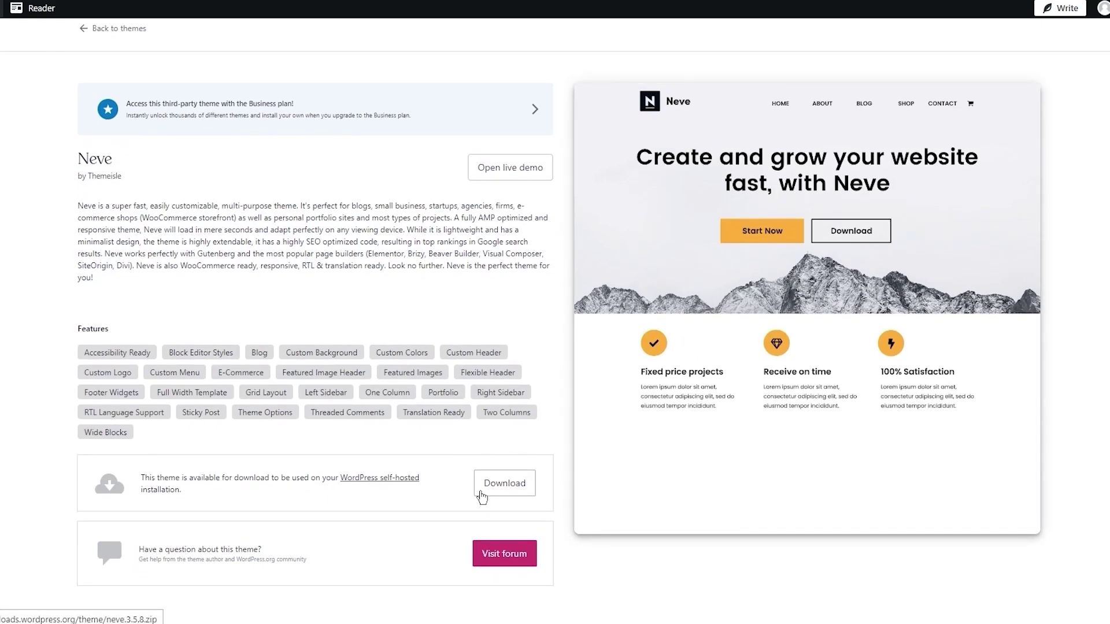
scroll(486, 451, up, 1)
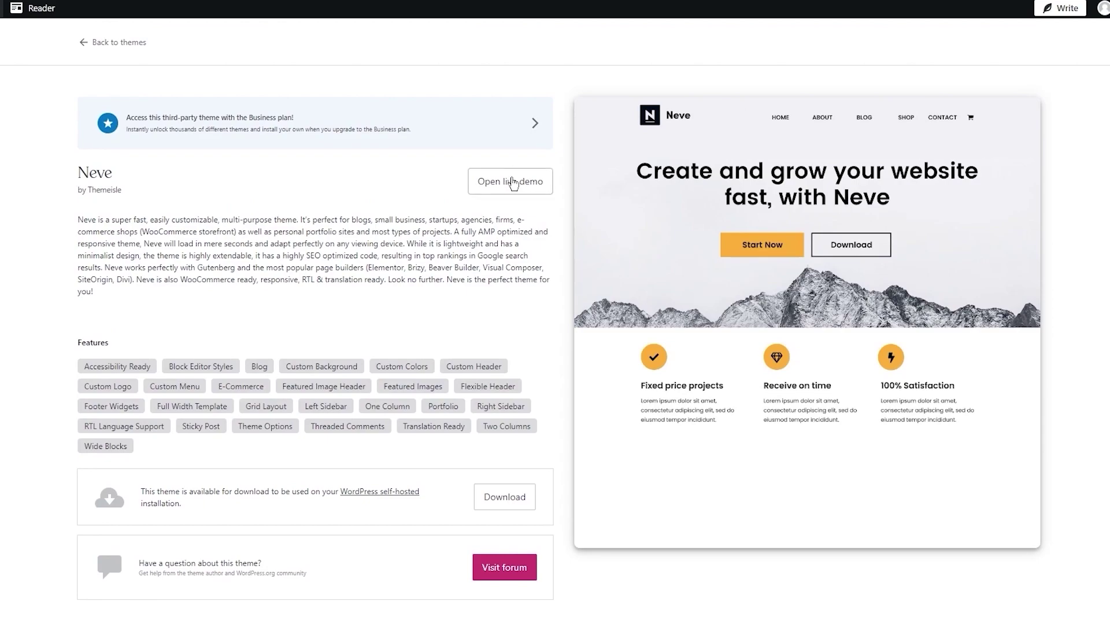
Check the Business plan upgrade for the Neve theme, return to its details and read the self-hosted download note
click(530, 126)
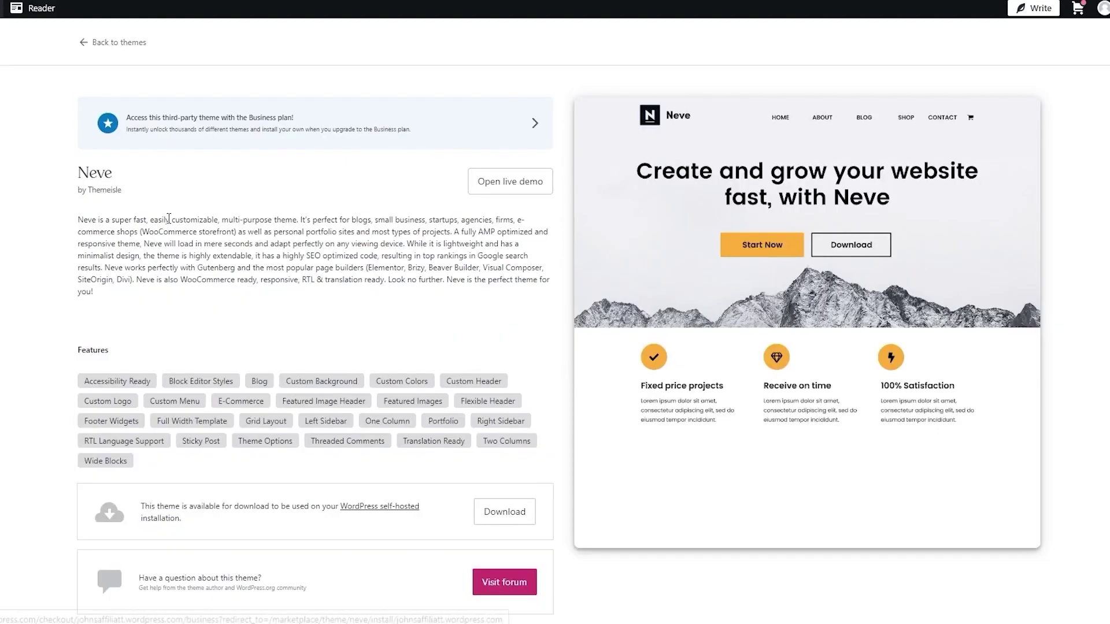
scroll(401, 307, down, 1)
drag(177, 478, 311, 493)
click(311, 493)
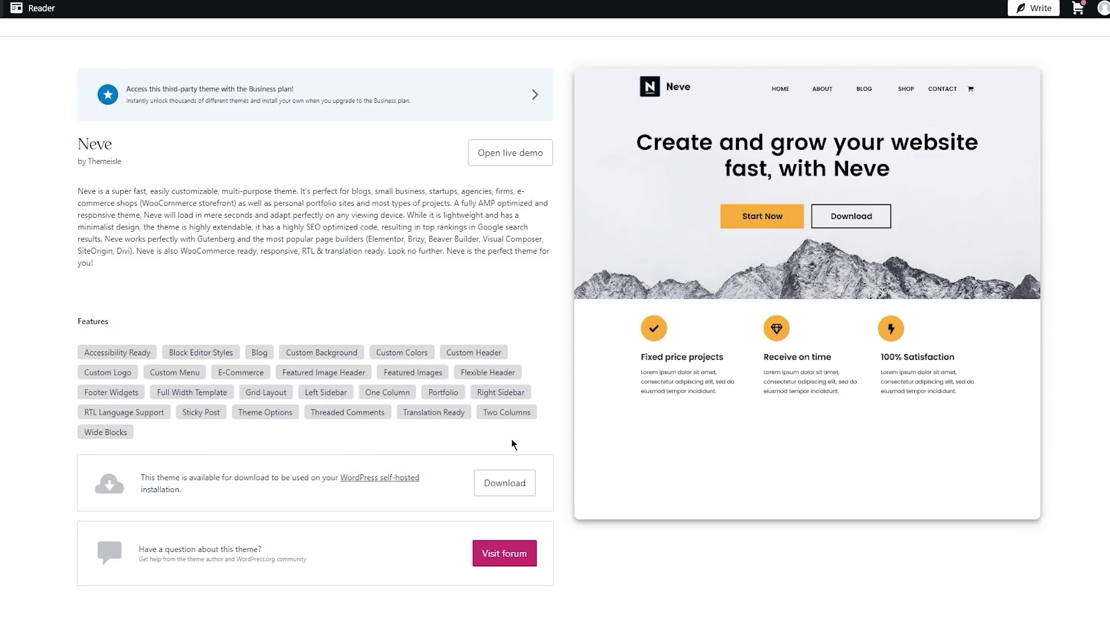
scroll(869, 301, up, 1)
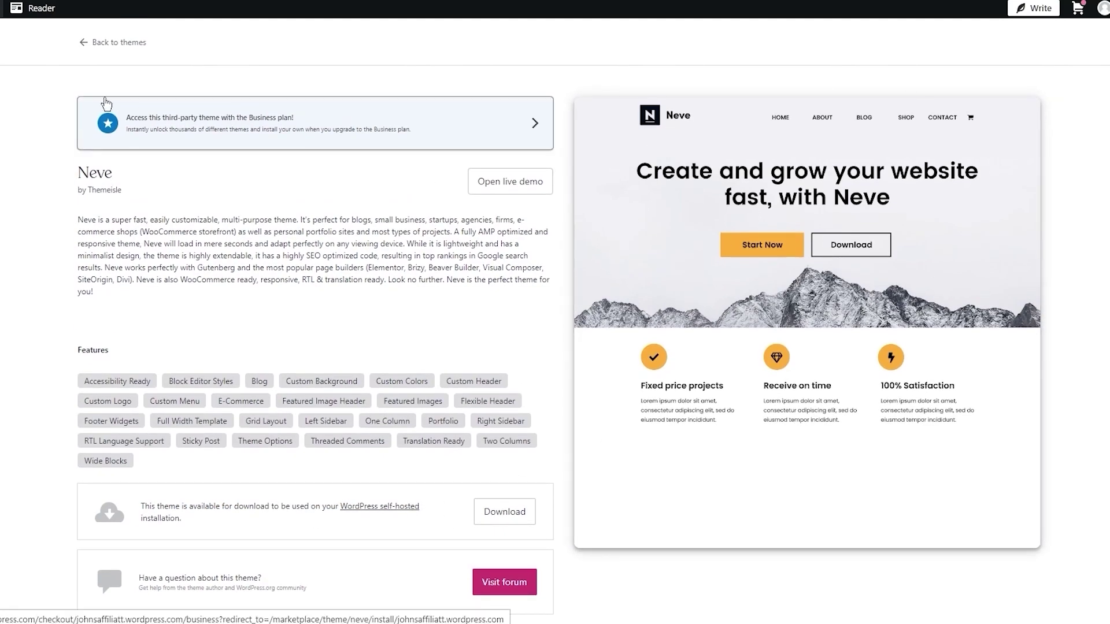
Return to the theme gallery, clear the "neve" search and browse only the free themes
click(87, 43)
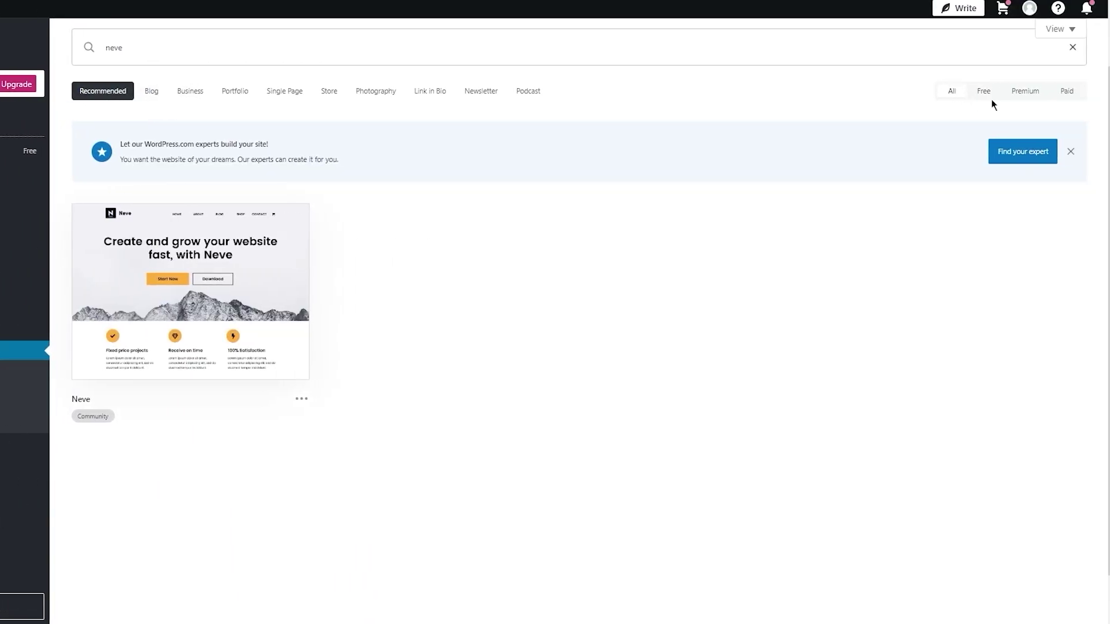
click(1052, 93)
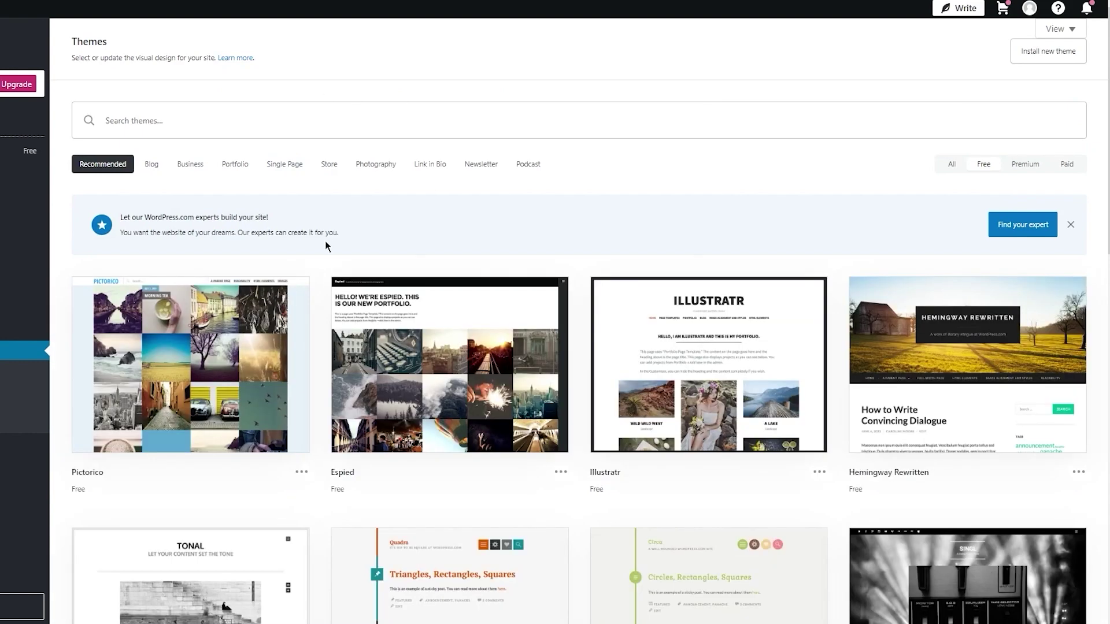
scroll(325, 245, down, 2)
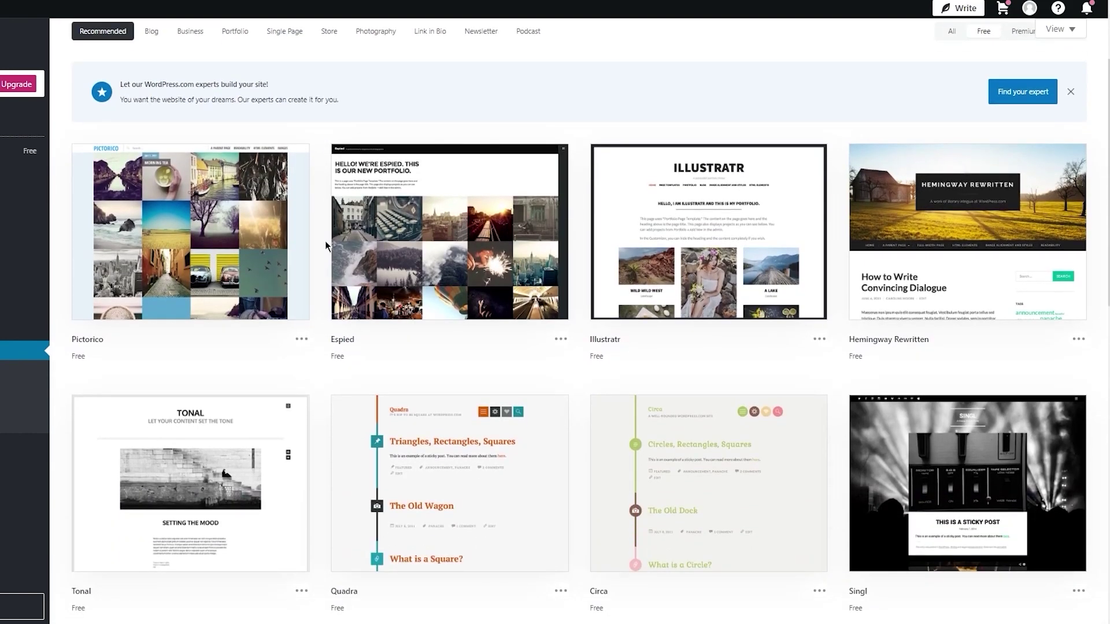
scroll(327, 244, down, 2)
scroll(327, 242, up, 2)
Open the free Illustratr theme and activate its design for the site
click(667, 267)
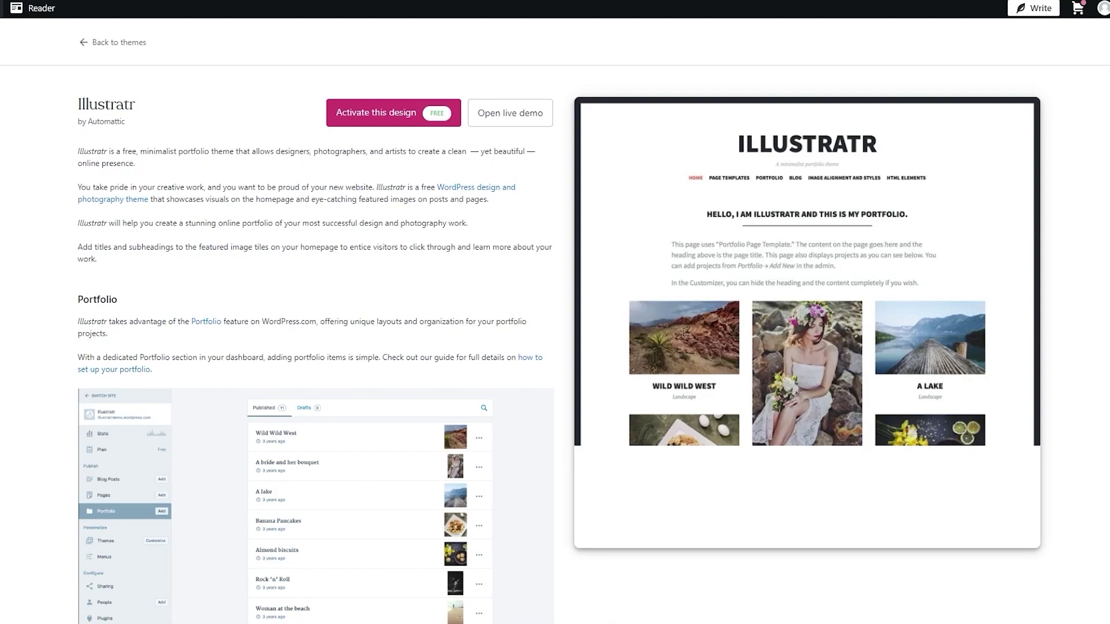
click(434, 124)
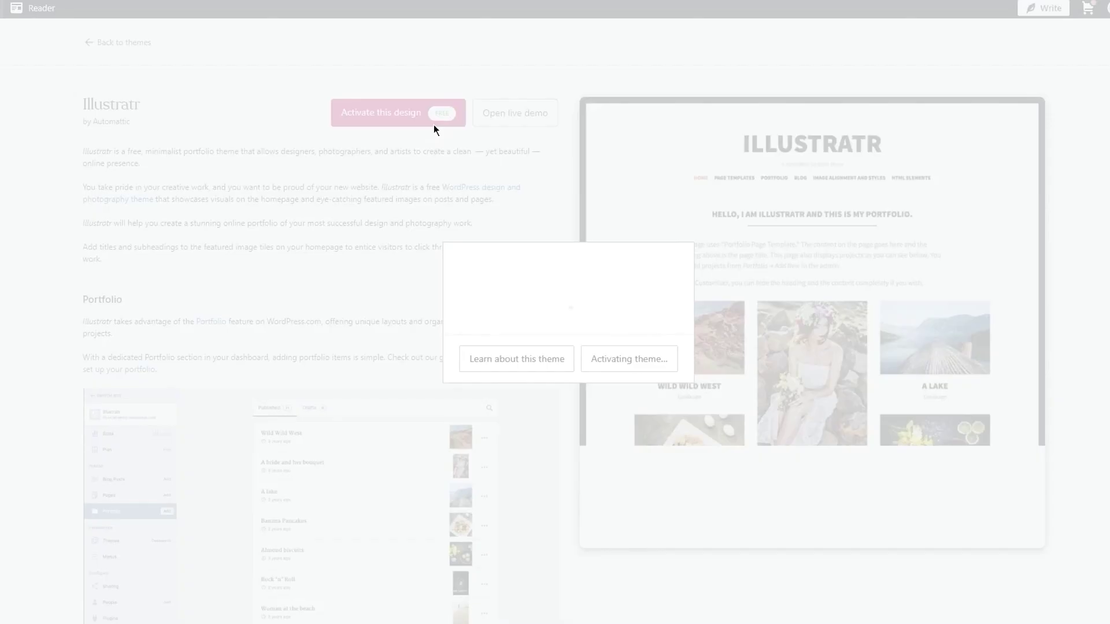
scroll(767, 501, down, 2)
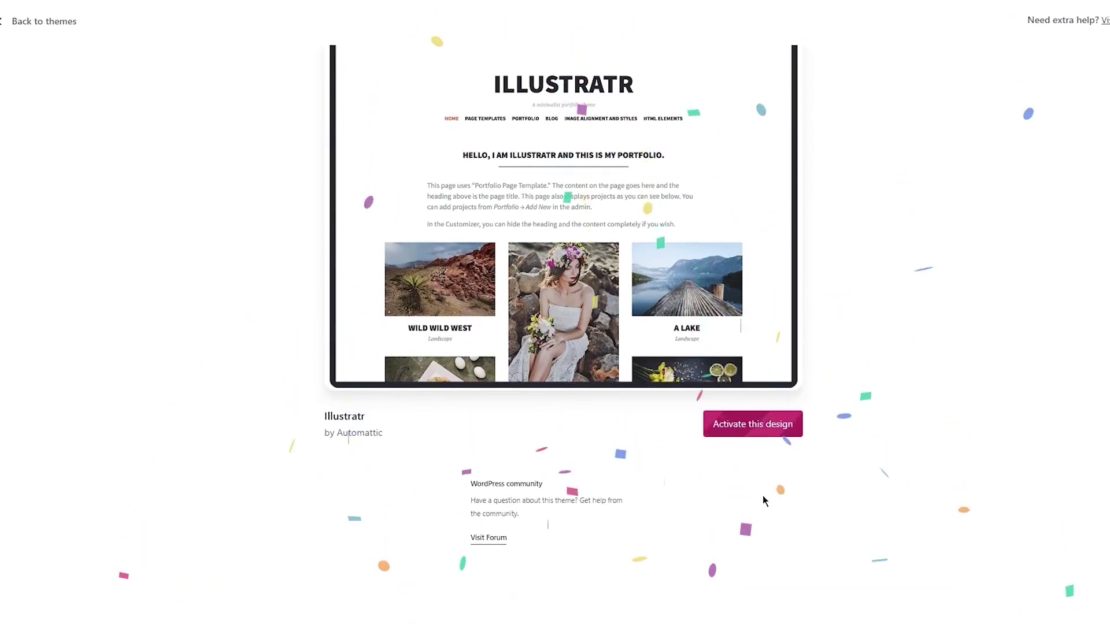
Review the customization options for the Illustratr design, view the site and return to its home dashboard
click(677, 429)
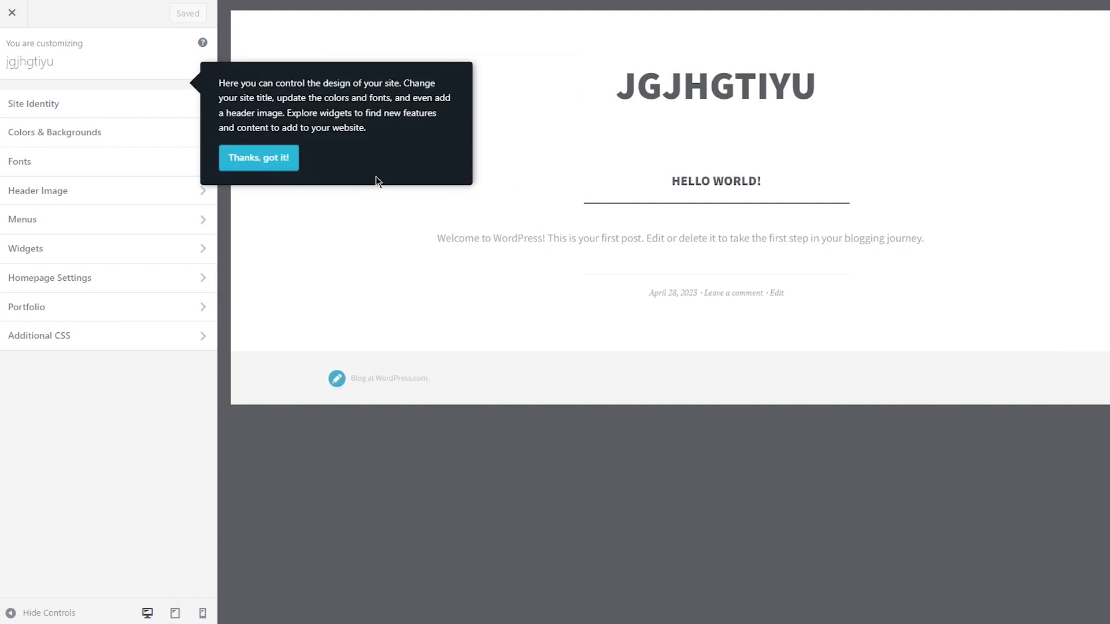
click(470, 157)
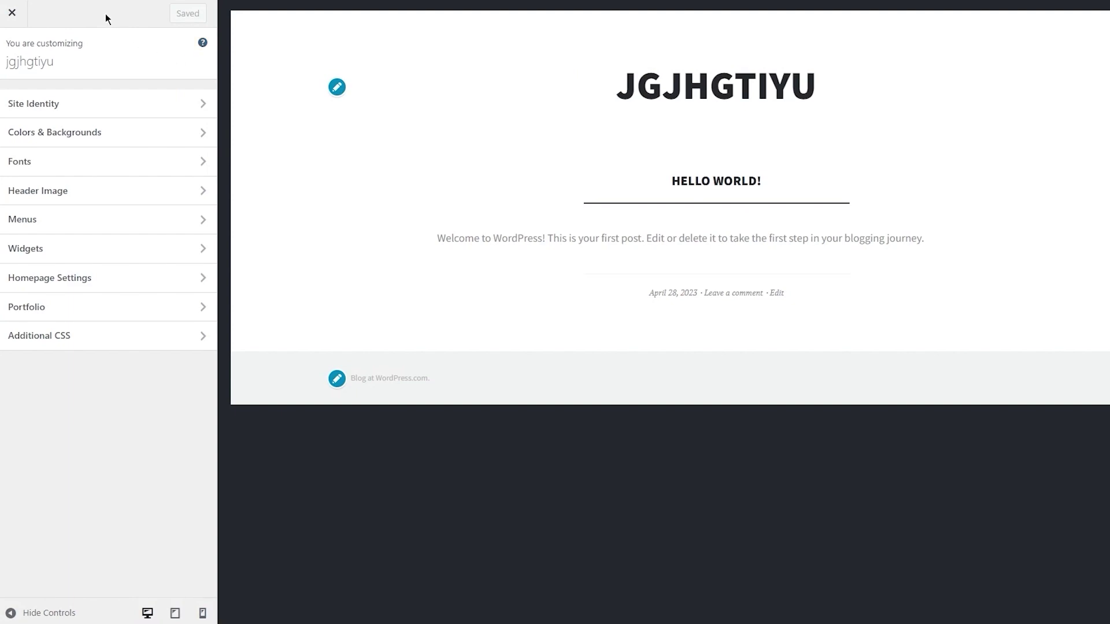
click(12, 12)
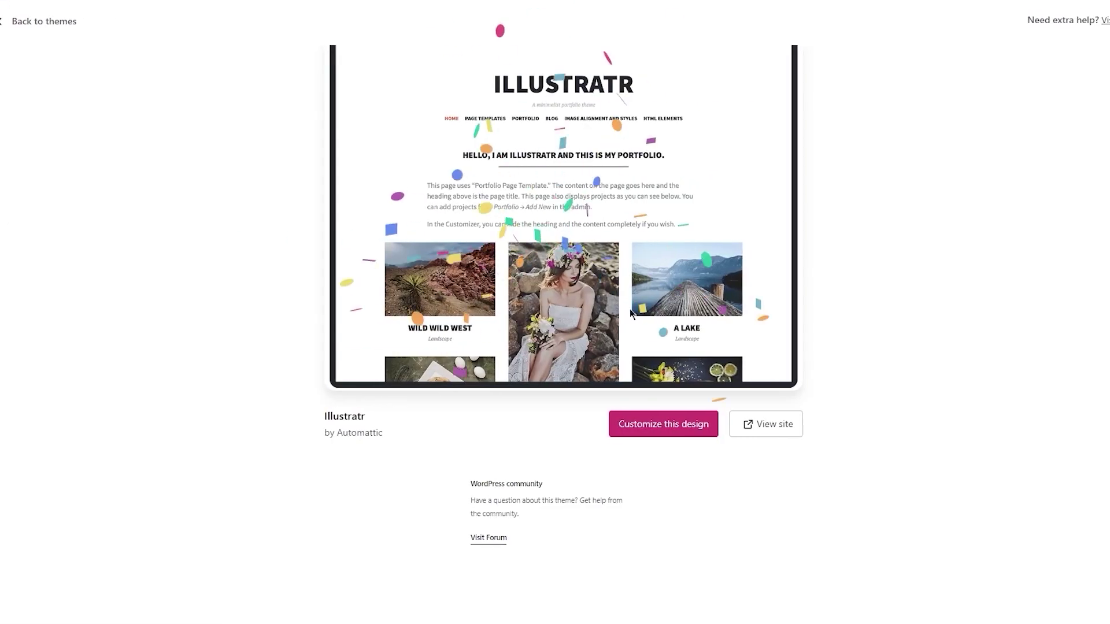
click(765, 427)
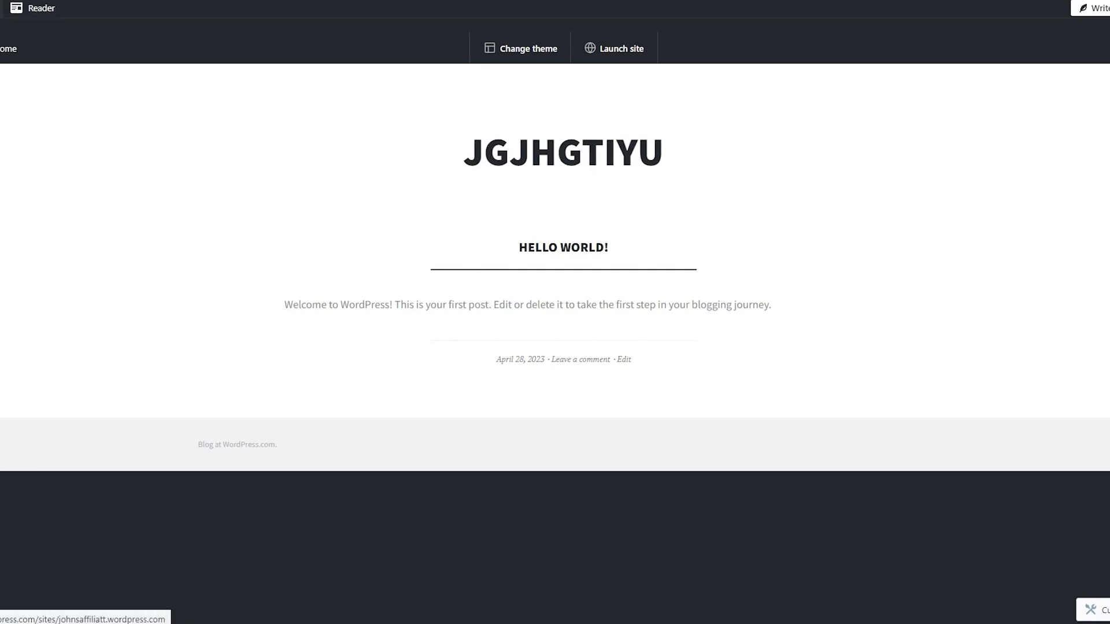
click(1, 8)
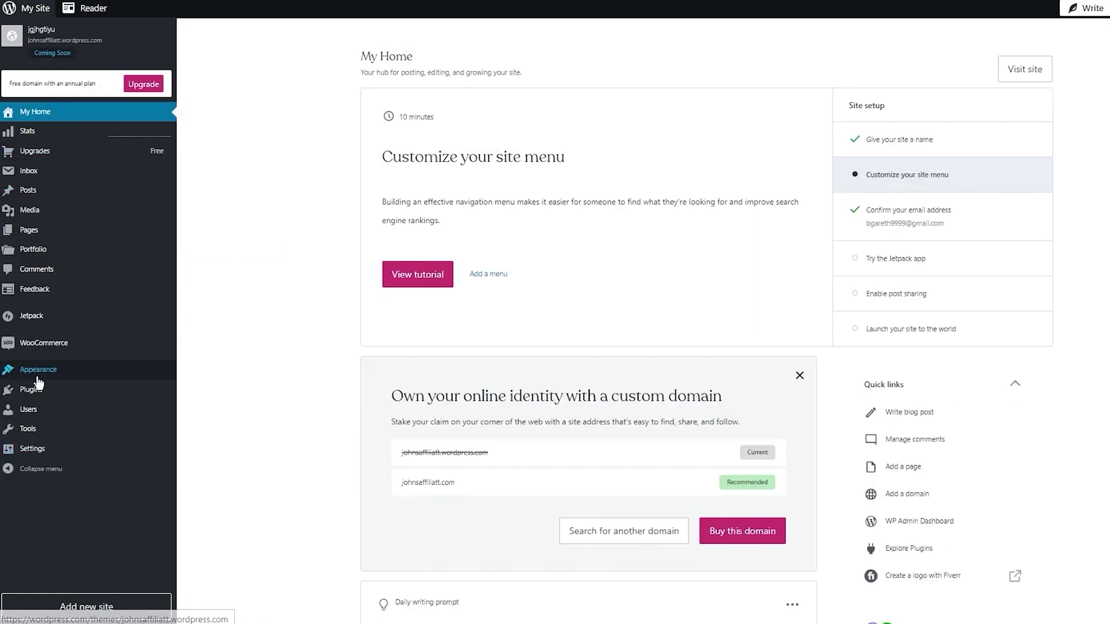
Open the site customizer, look at the Header Image settings and return to the home dashboard
mouse_move(67, 383)
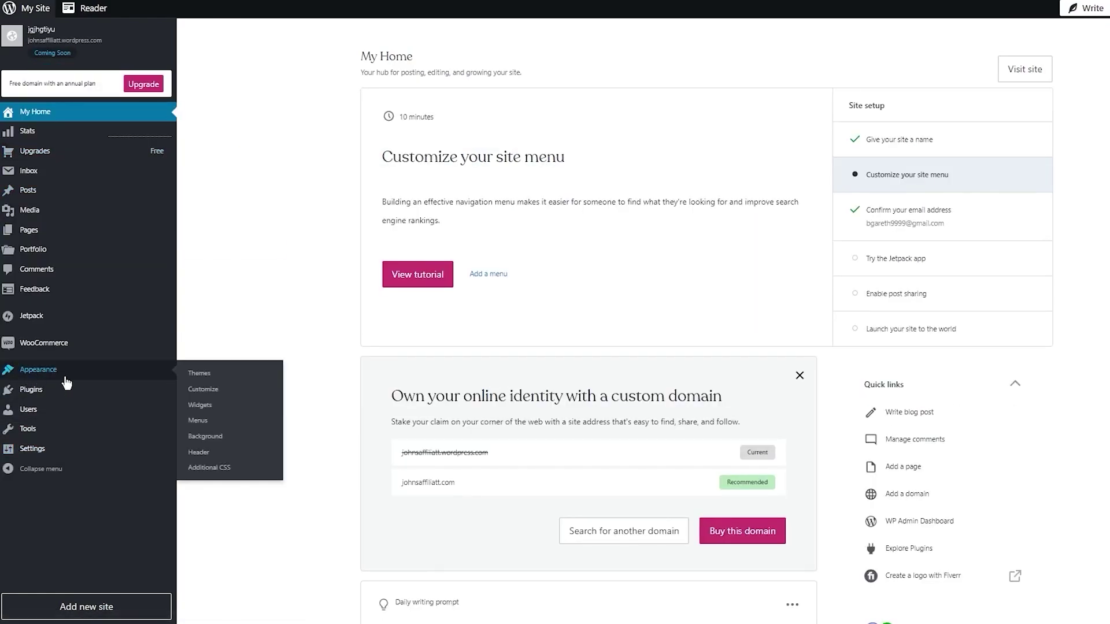
click(233, 391)
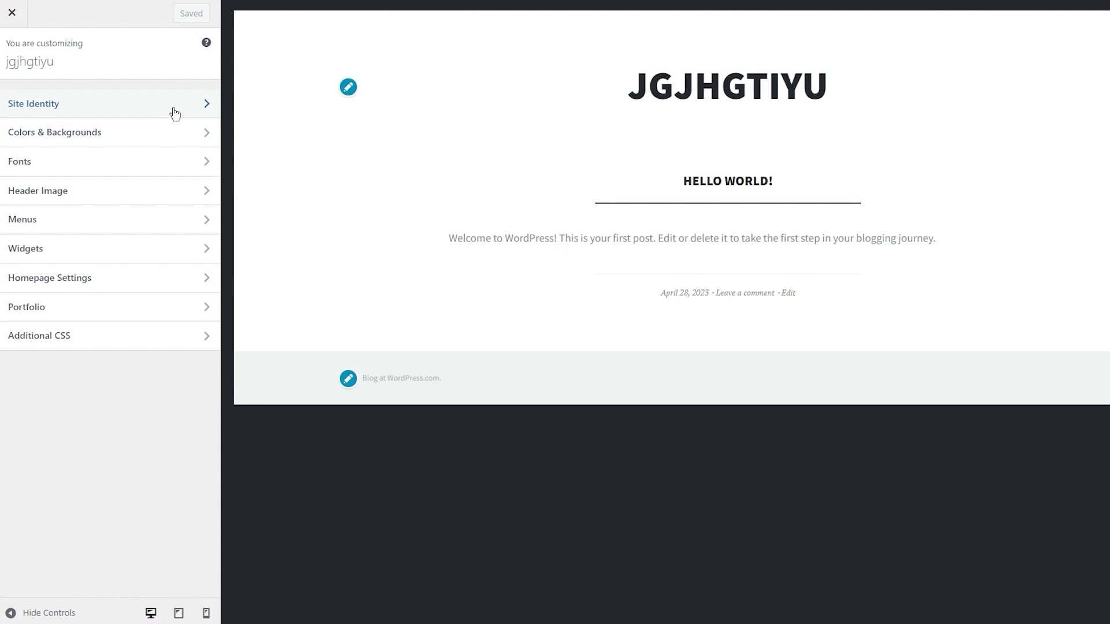
click(155, 189)
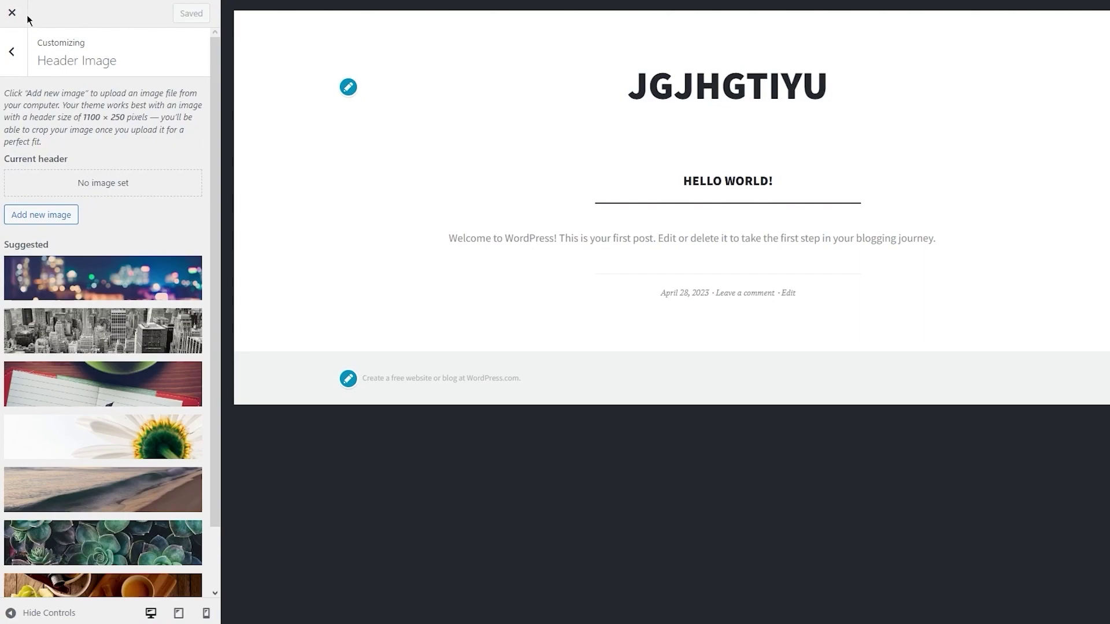
click(30, 35)
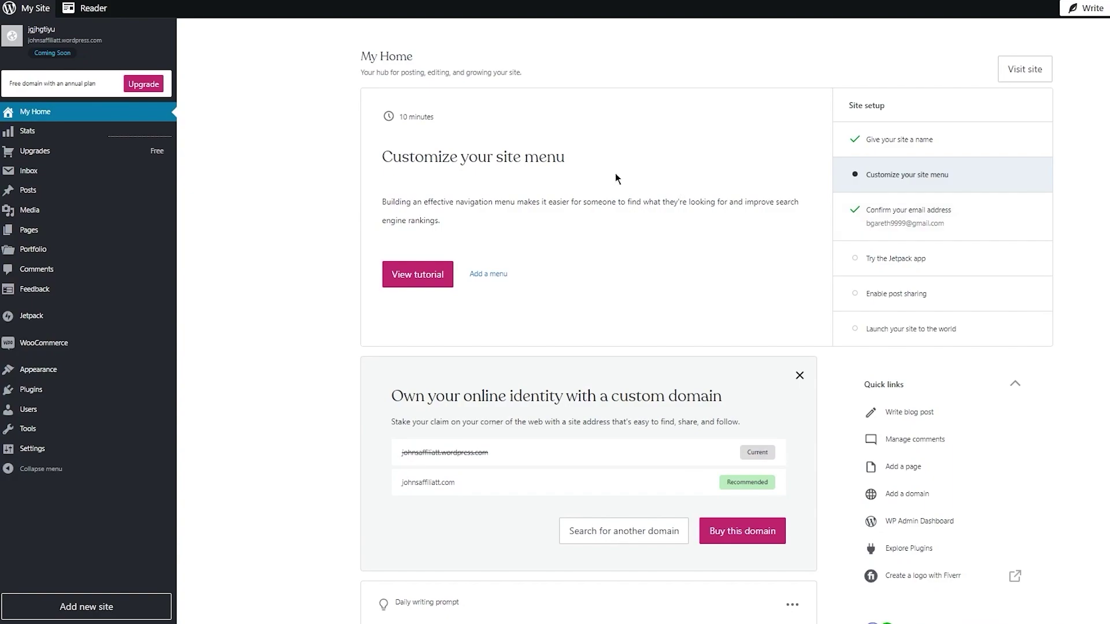
Open the site customizer and bring up the Site Identity settings through the site title's edit shortcut
click(67, 376)
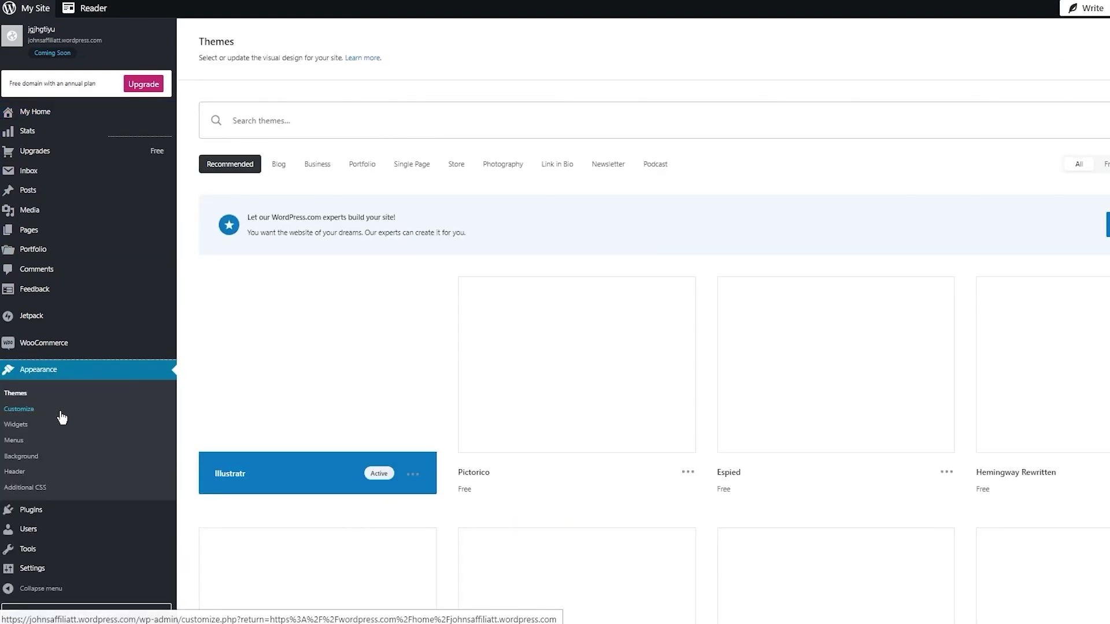
click(61, 412)
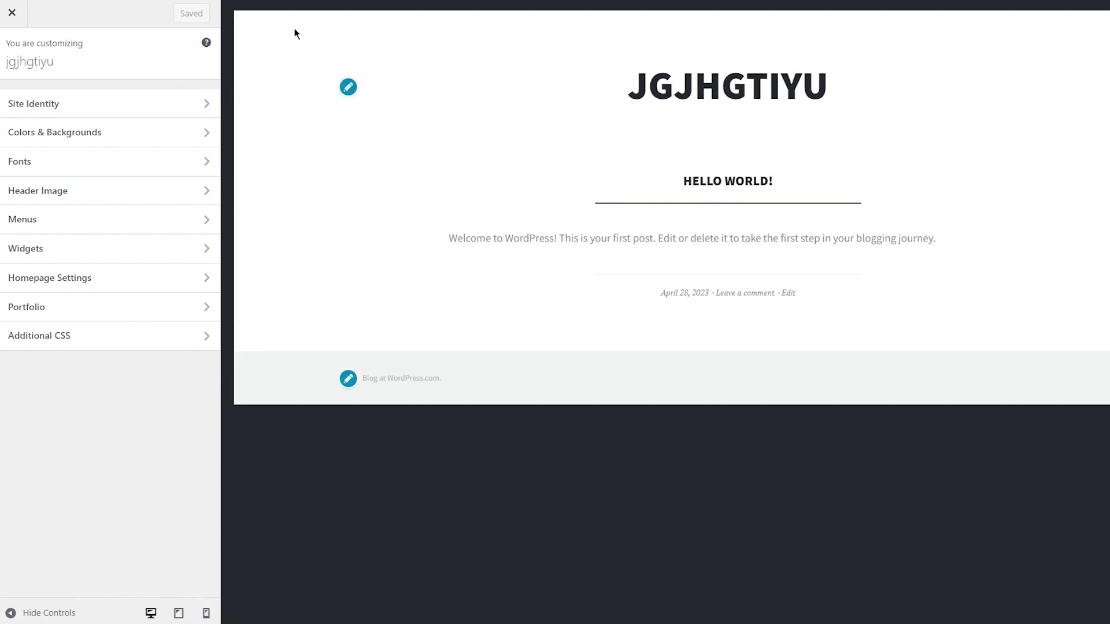
click(348, 91)
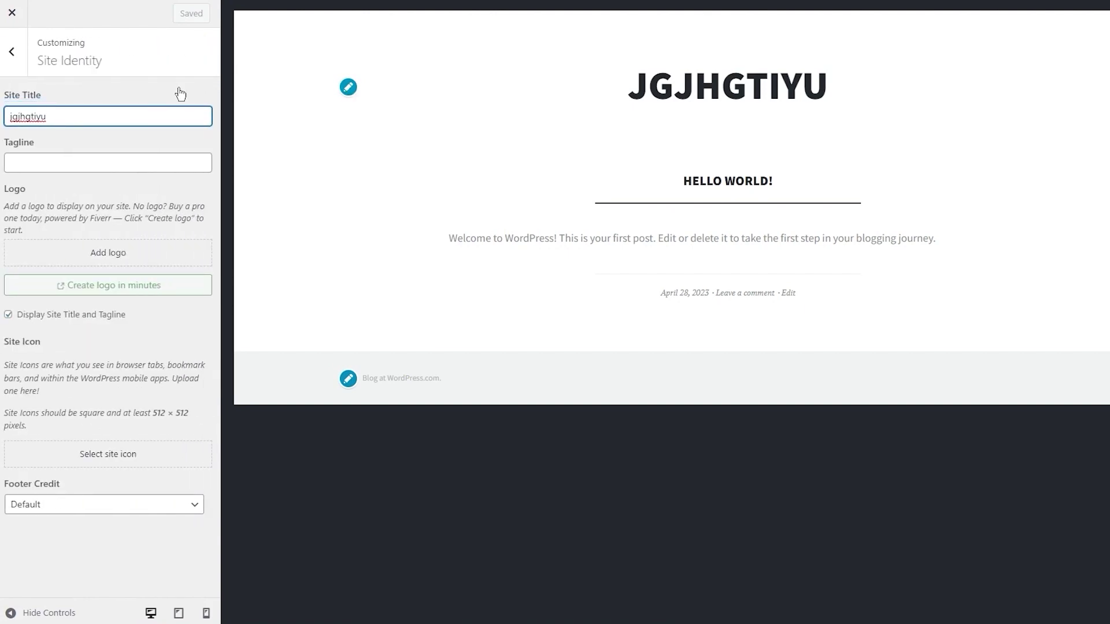
click(425, 61)
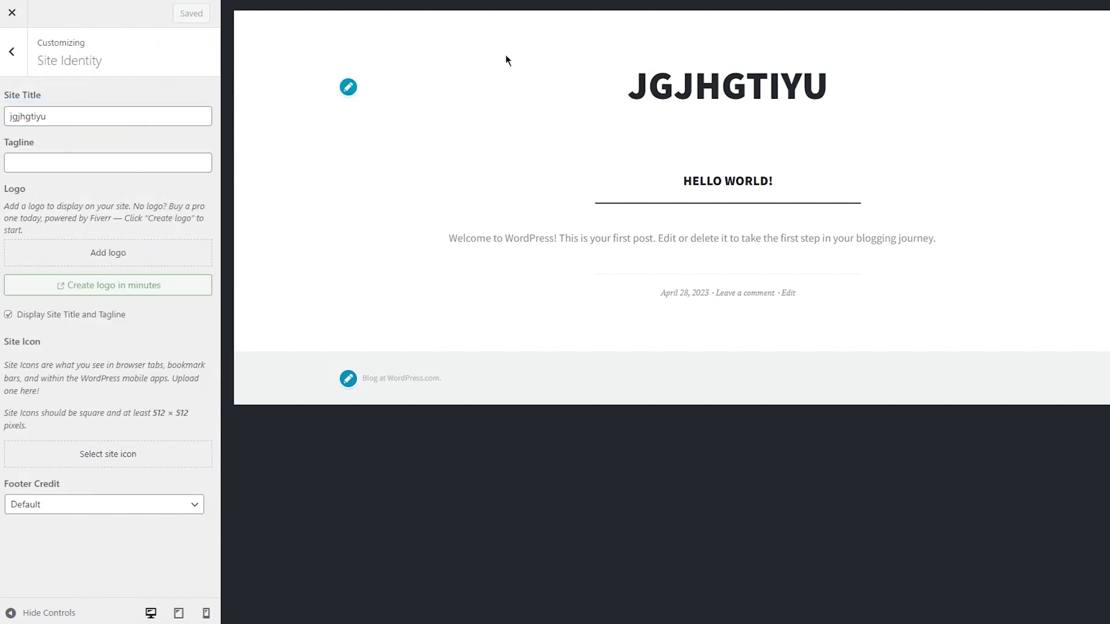
Start adding a site logo and check the suggested image dimensions for the upload
click(88, 255)
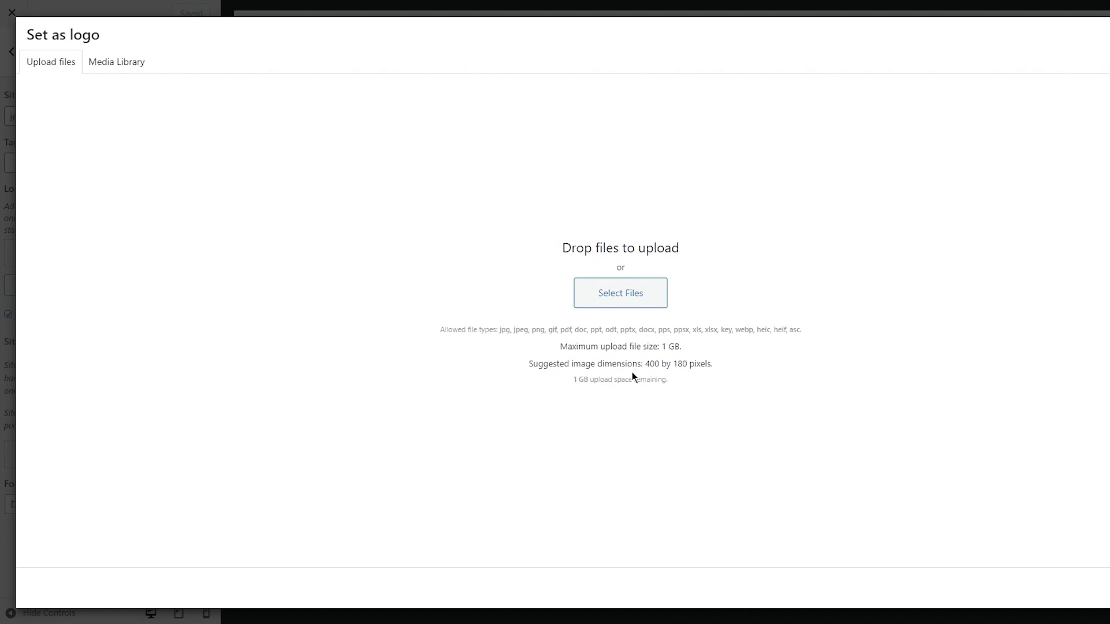
drag(645, 379, 573, 379)
click(688, 372)
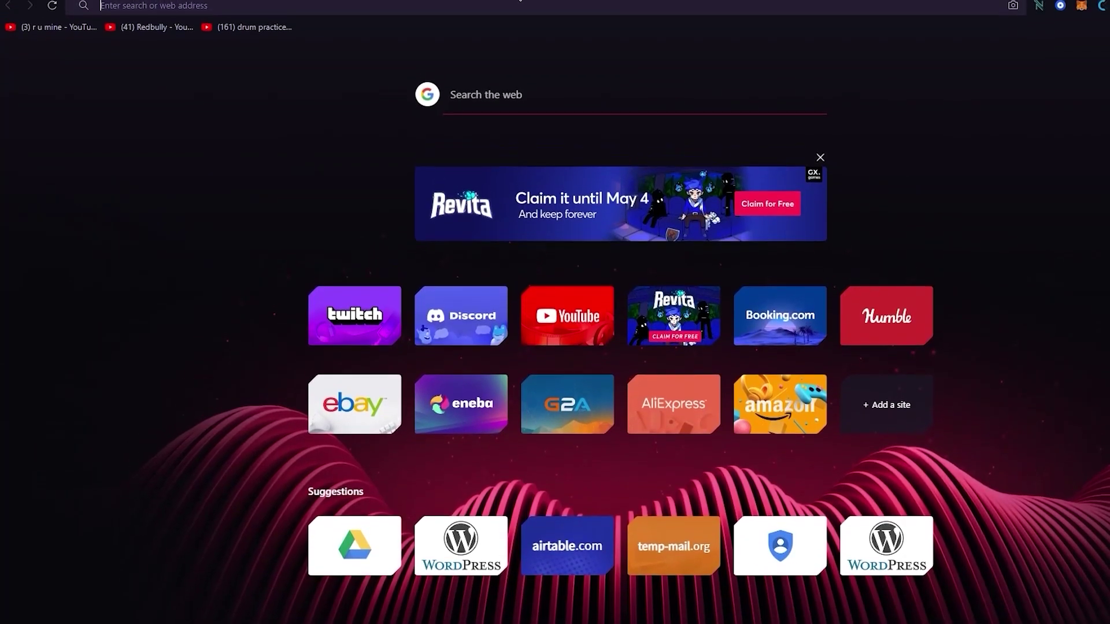
Switch to Canva, search its templates for "logo" and open the Logo template category
text(canva)
key(Return)
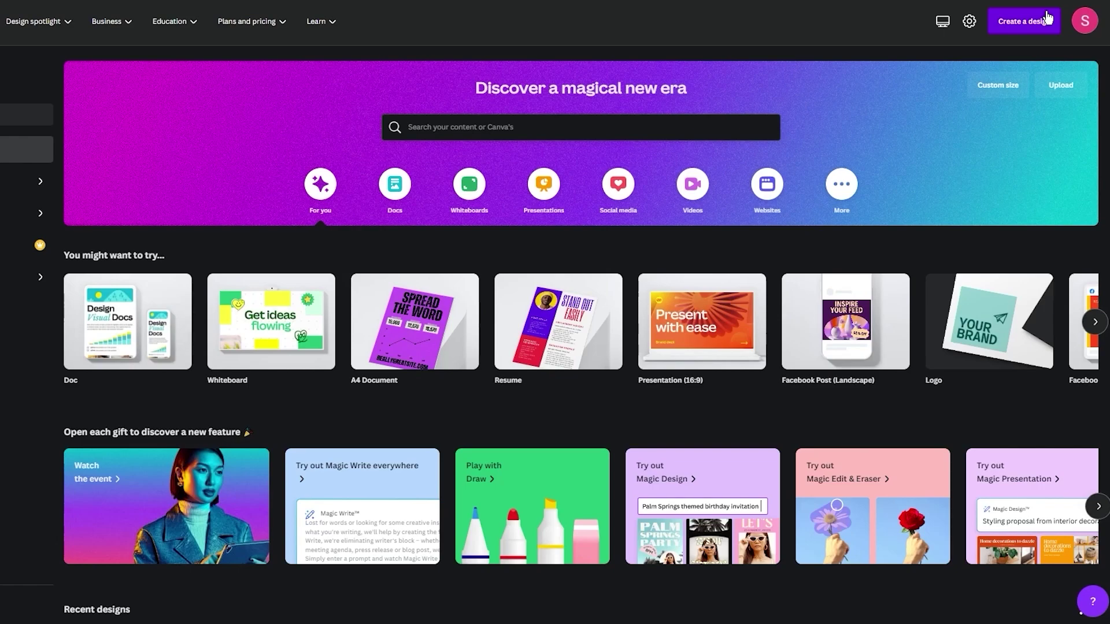
click(557, 123)
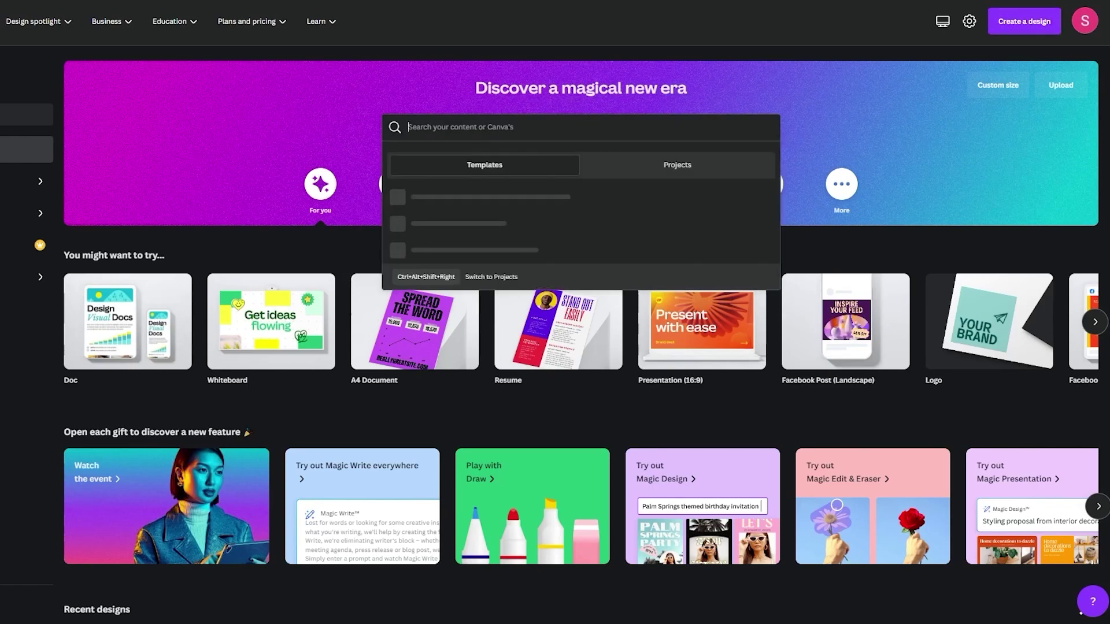
text(logo)
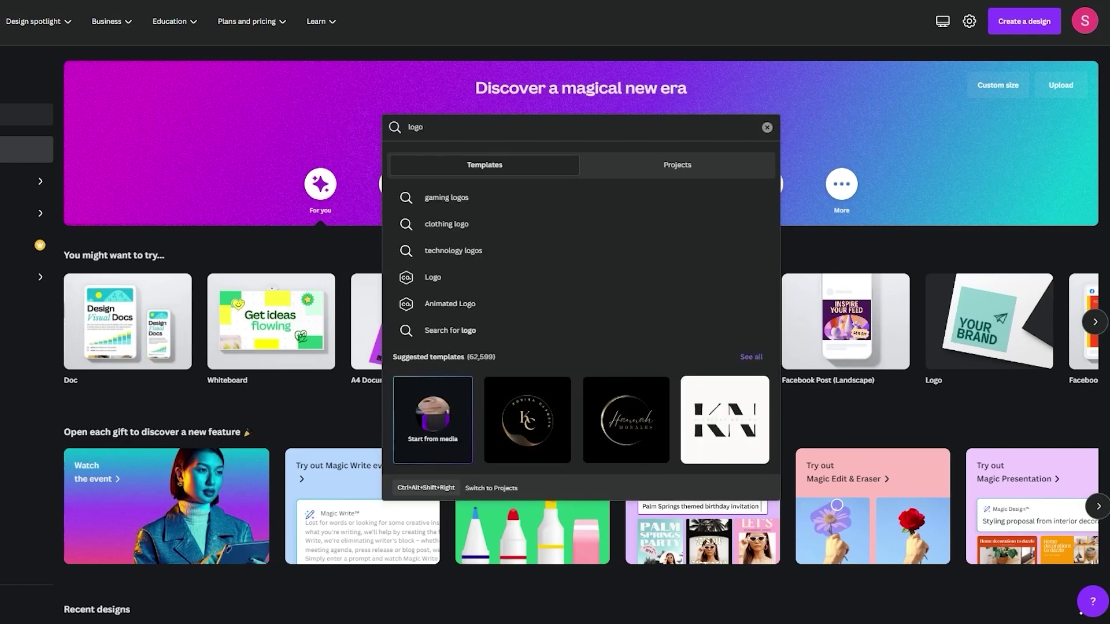
click(449, 278)
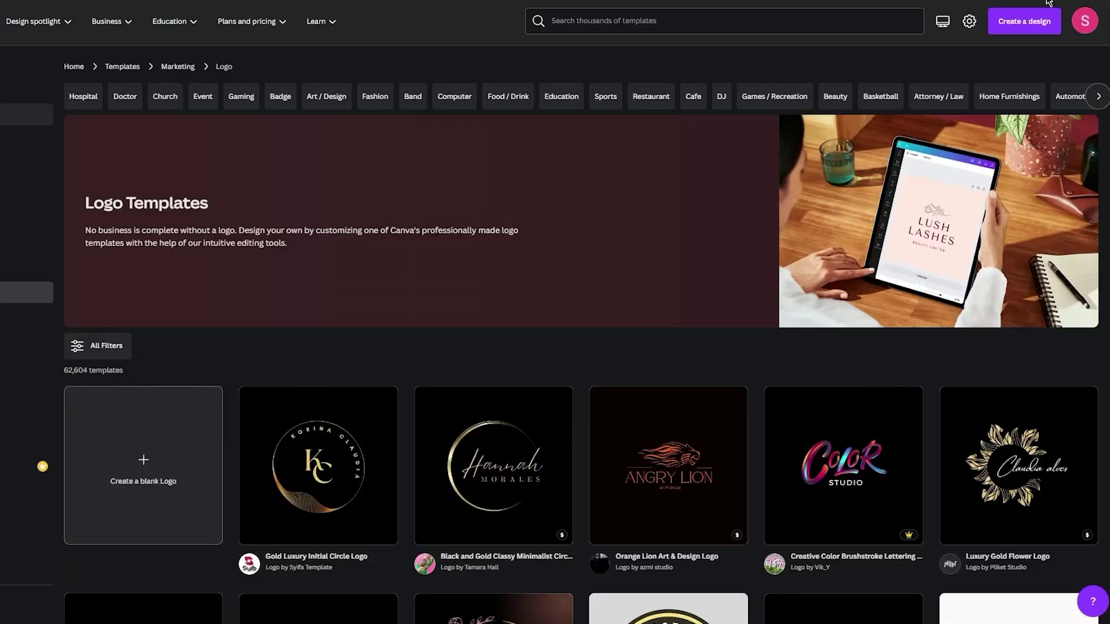
Create a new blank design with a custom size of 400 × 180 px
click(1024, 21)
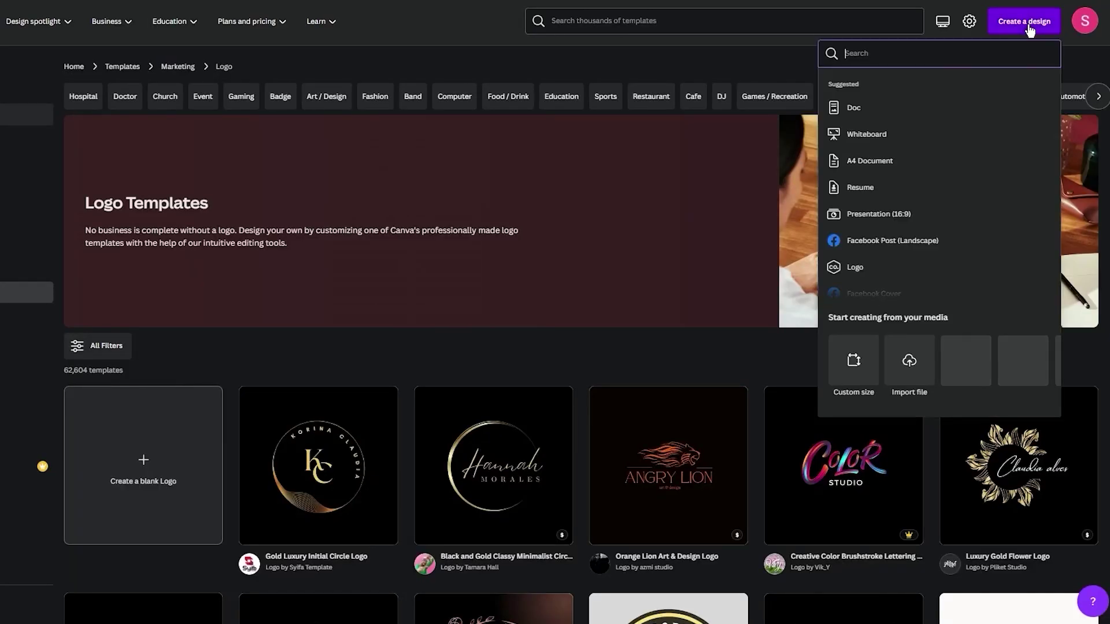
click(853, 359)
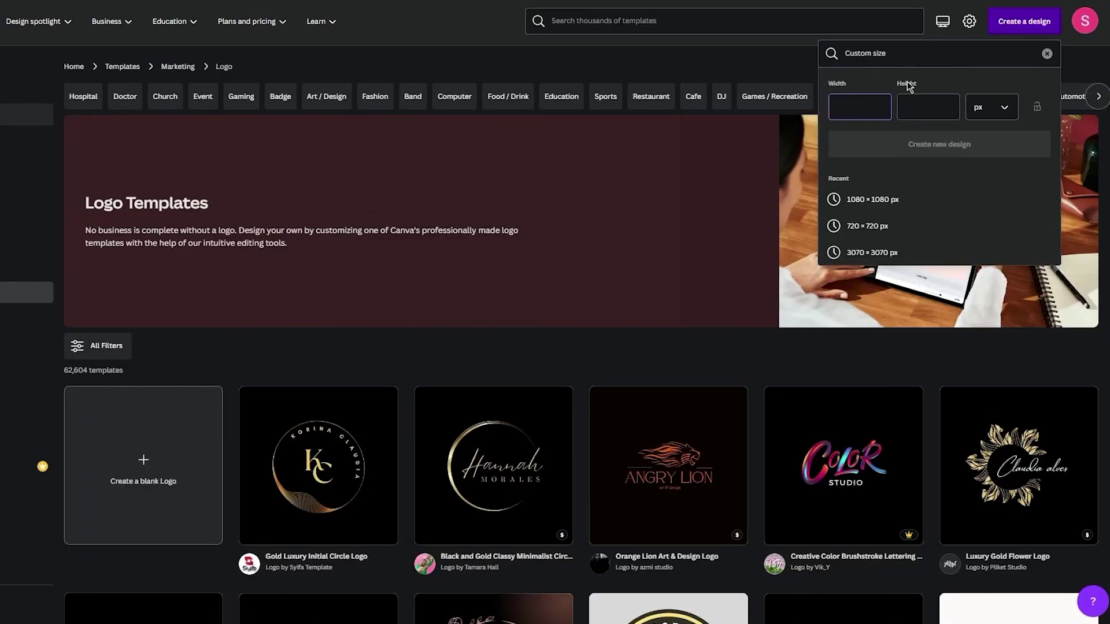
text(400)
click(922, 109)
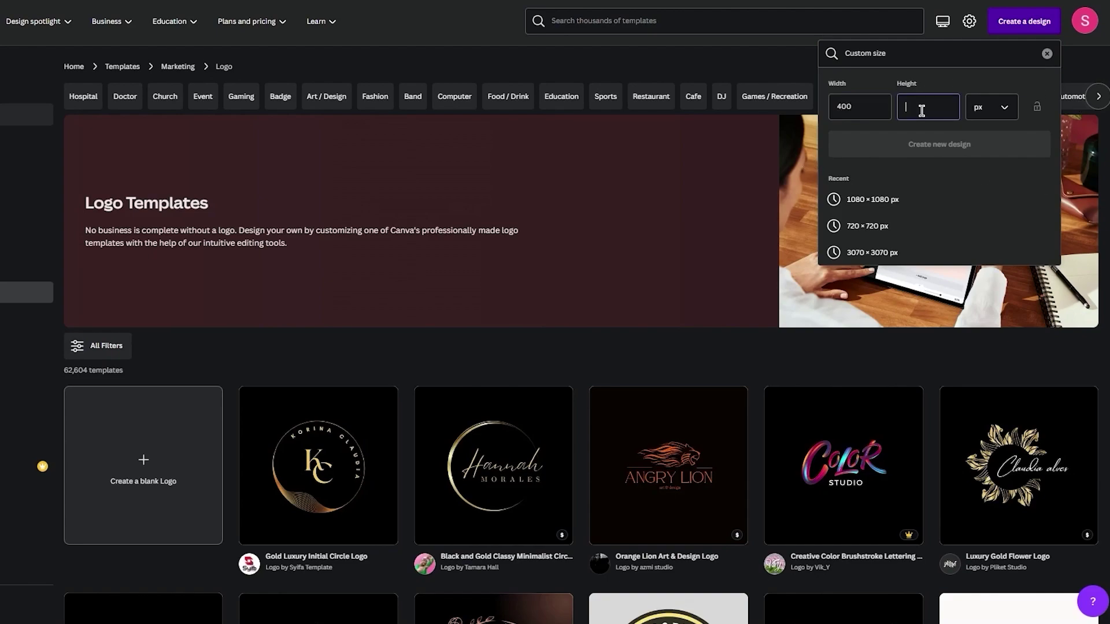
text(180)
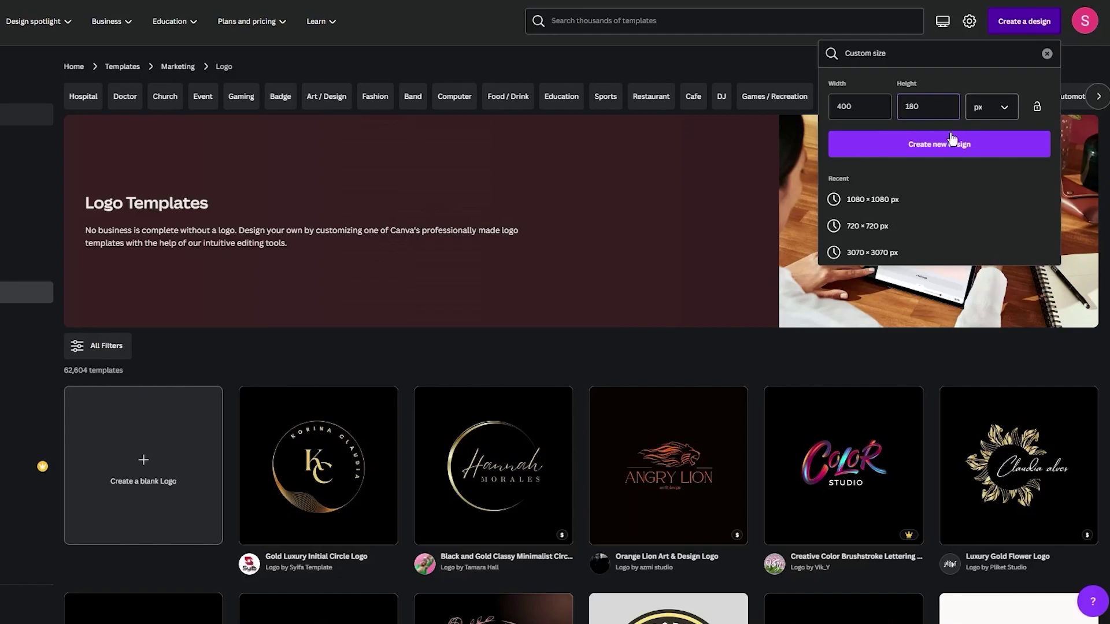
click(945, 141)
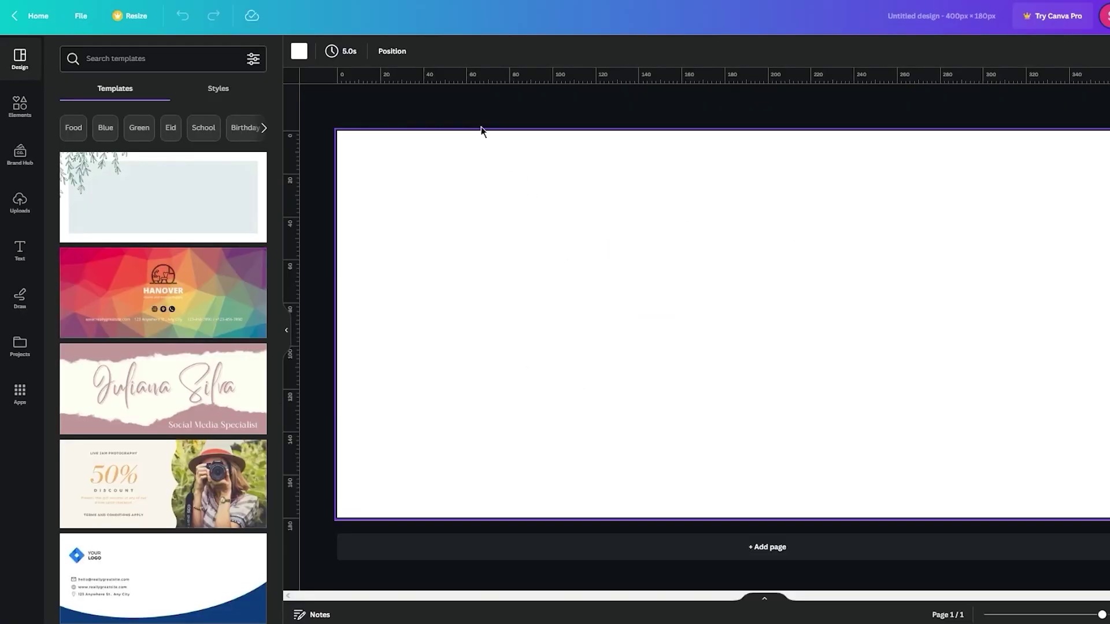
Set the blank page's background to the light gray default solid color
click(299, 51)
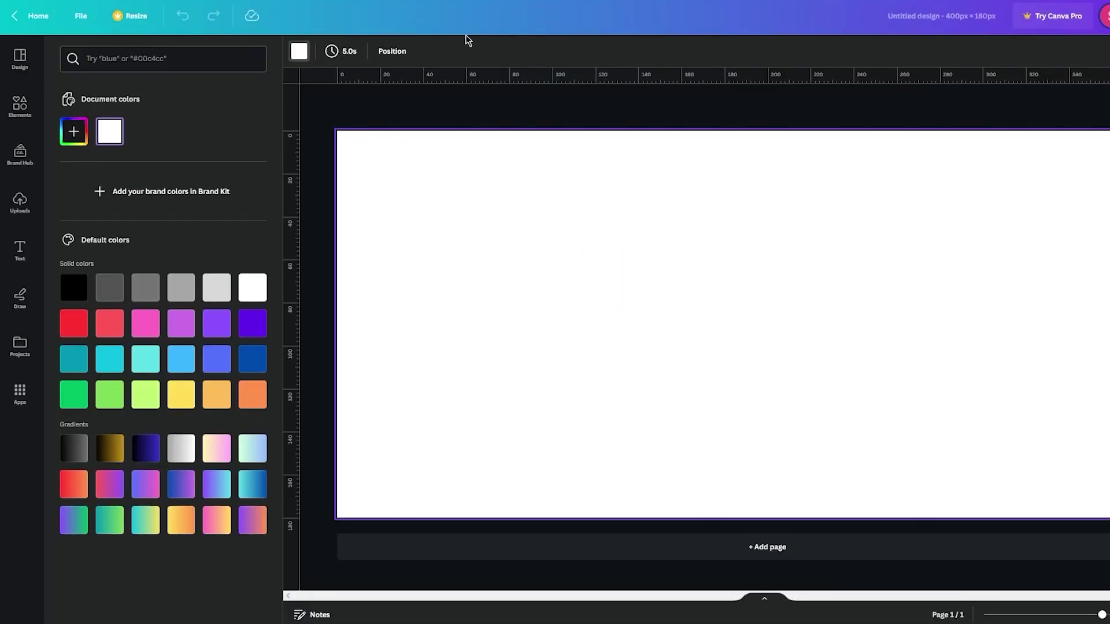
click(221, 292)
click(538, 119)
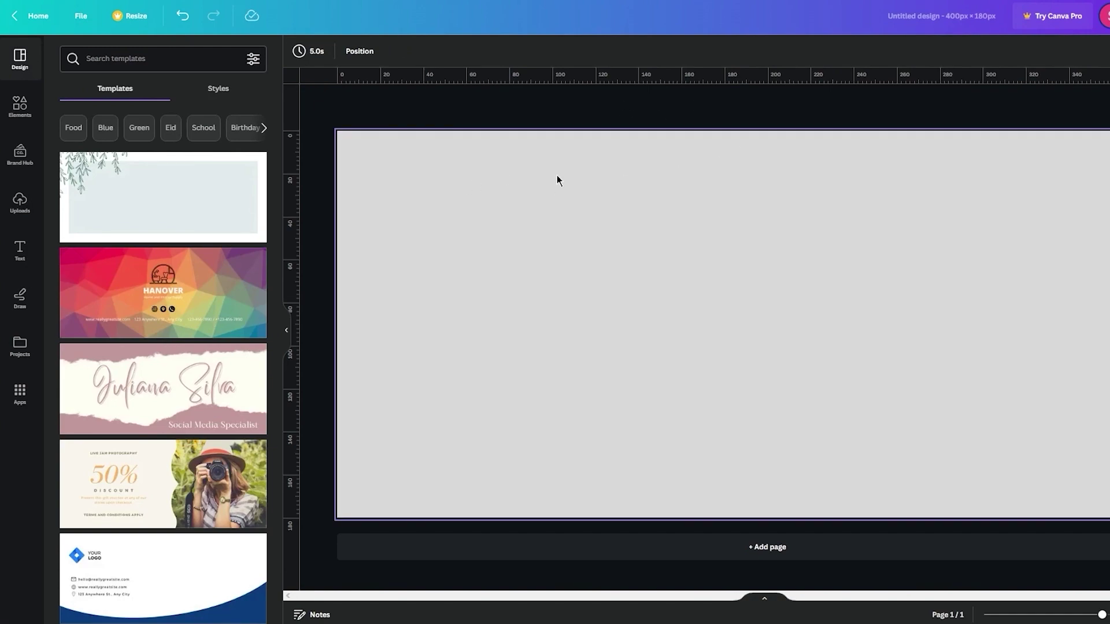
Try the Green Leaves Hand Drawn Personal Envelope template on the page and undo it
click(220, 212)
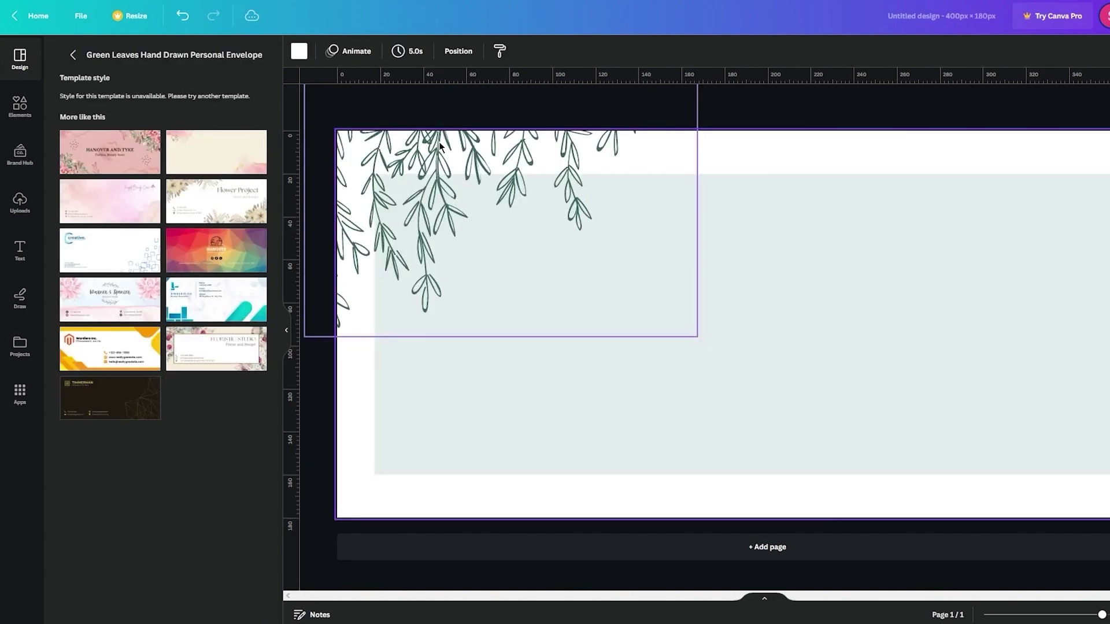
click(583, 113)
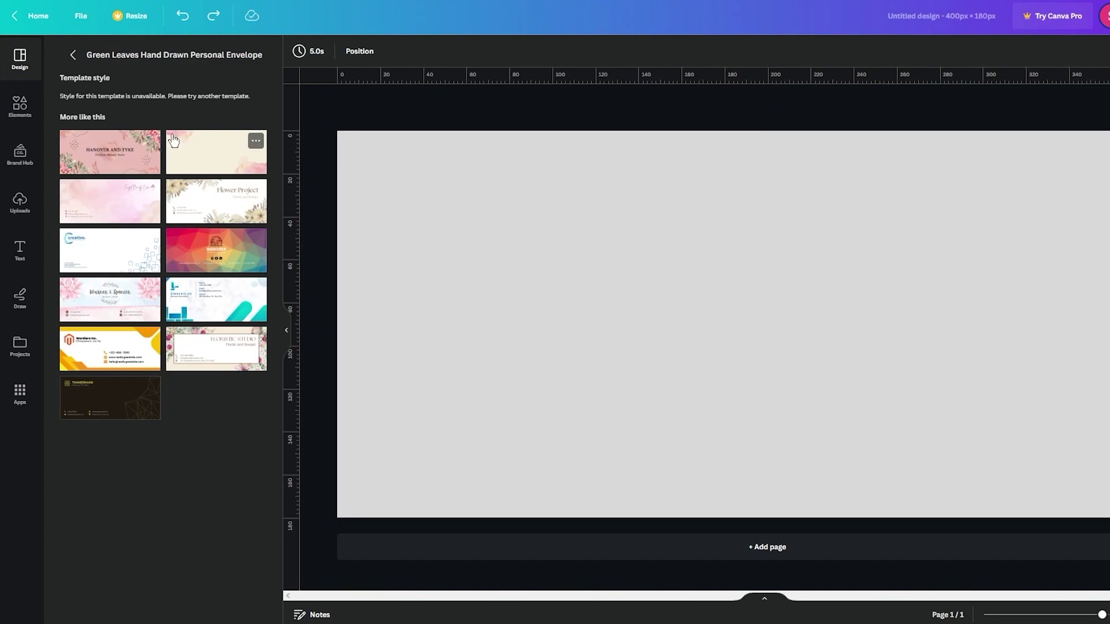
Browse the design elements and search them for "texture"
click(20, 107)
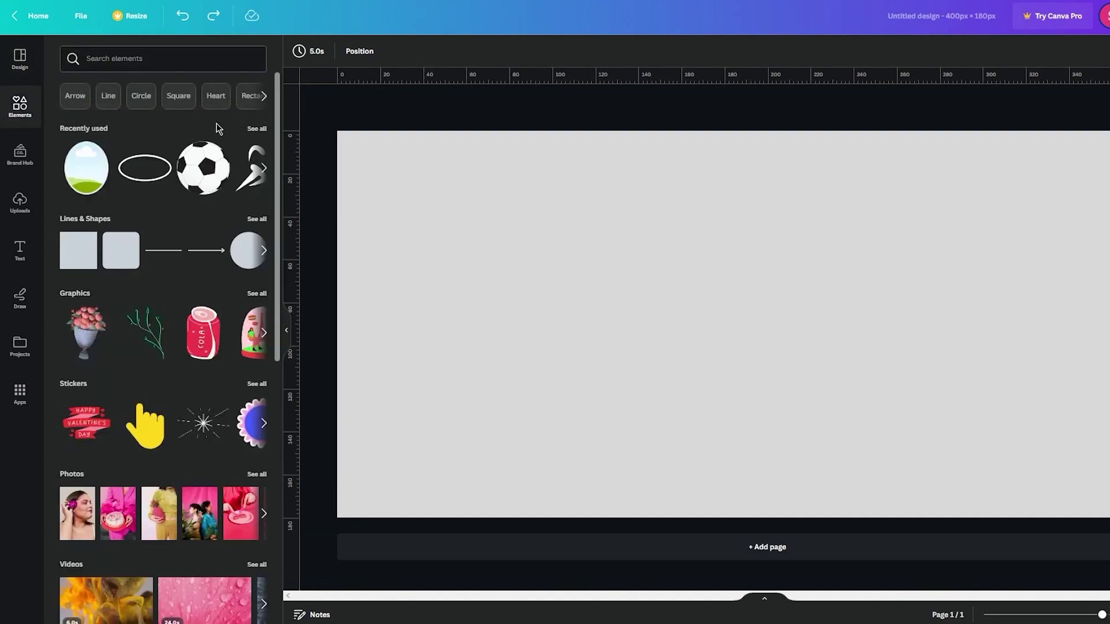
scroll(184, 212, down, 5)
scroll(185, 215, up, 5)
click(164, 58)
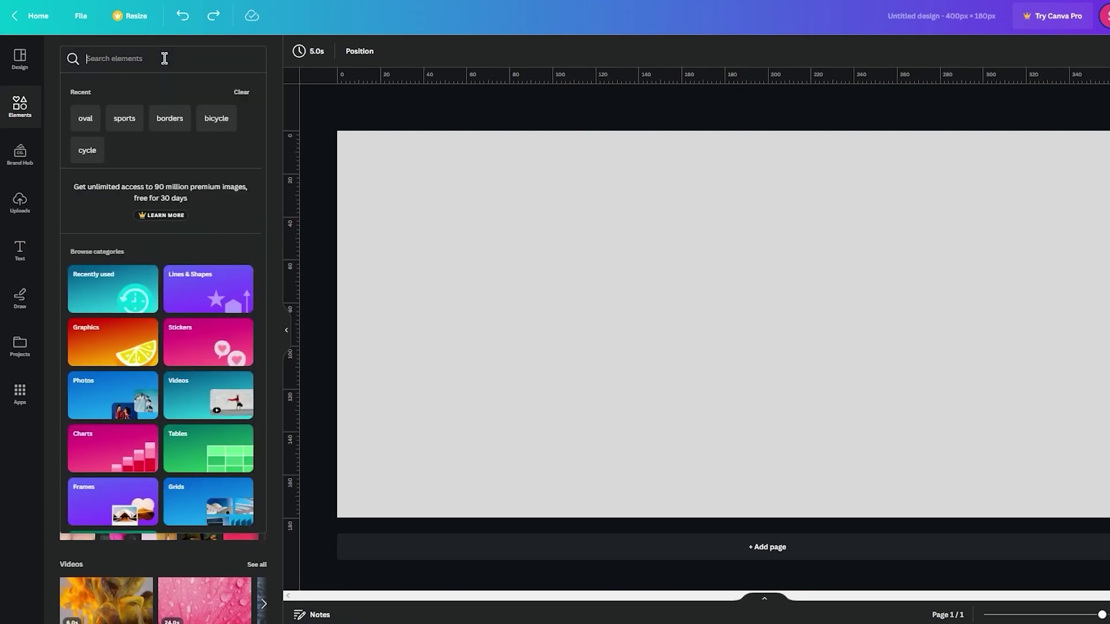
text(texture)
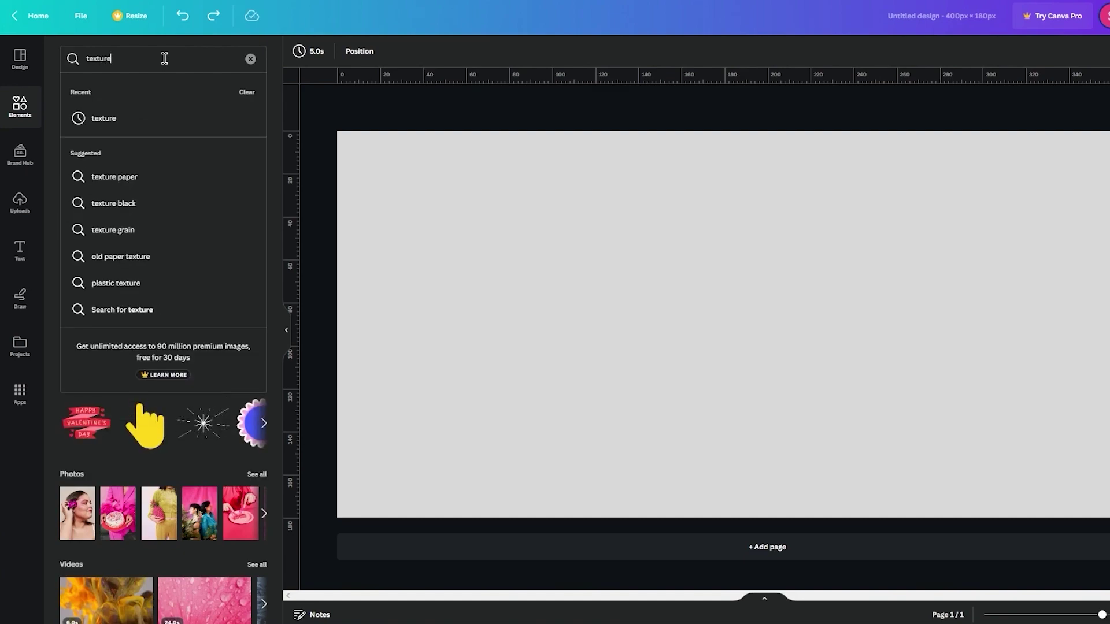
key(Return)
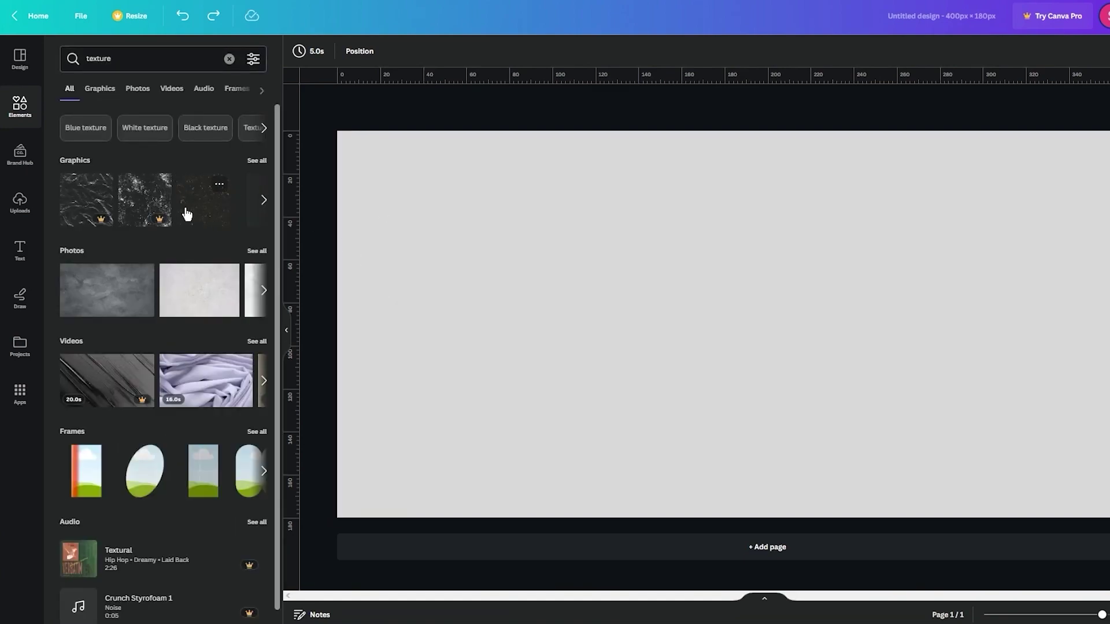
Add the free gold-speckled texture graphic to the page and enlarge it to the page's full height
click(263, 208)
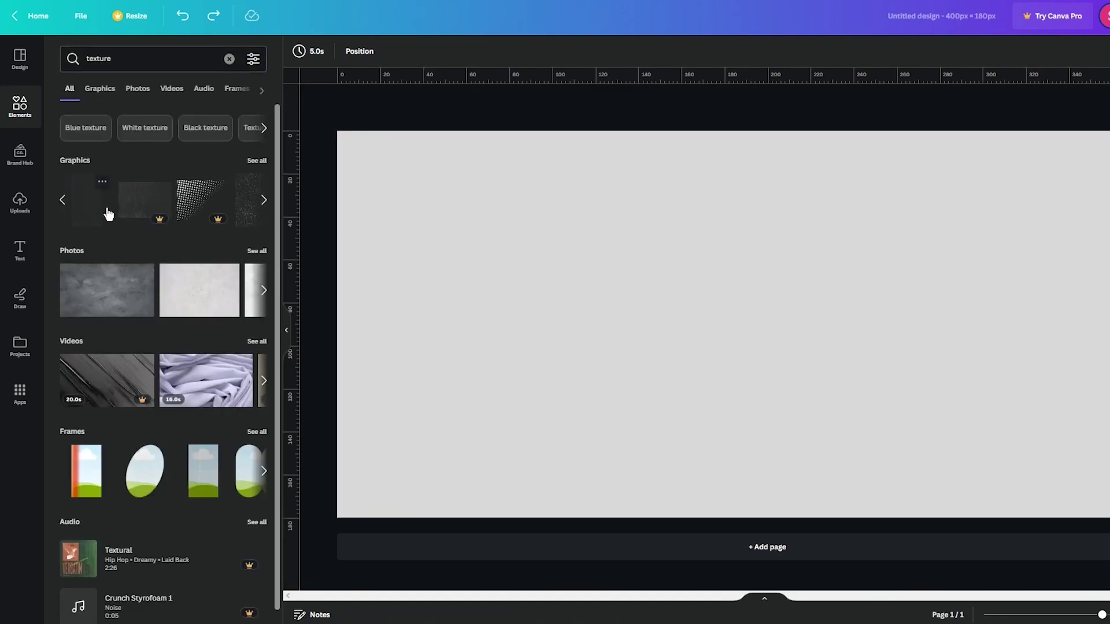
click(62, 201)
click(188, 211)
drag(689, 250, 306, 90)
drag(482, 220, 587, 344)
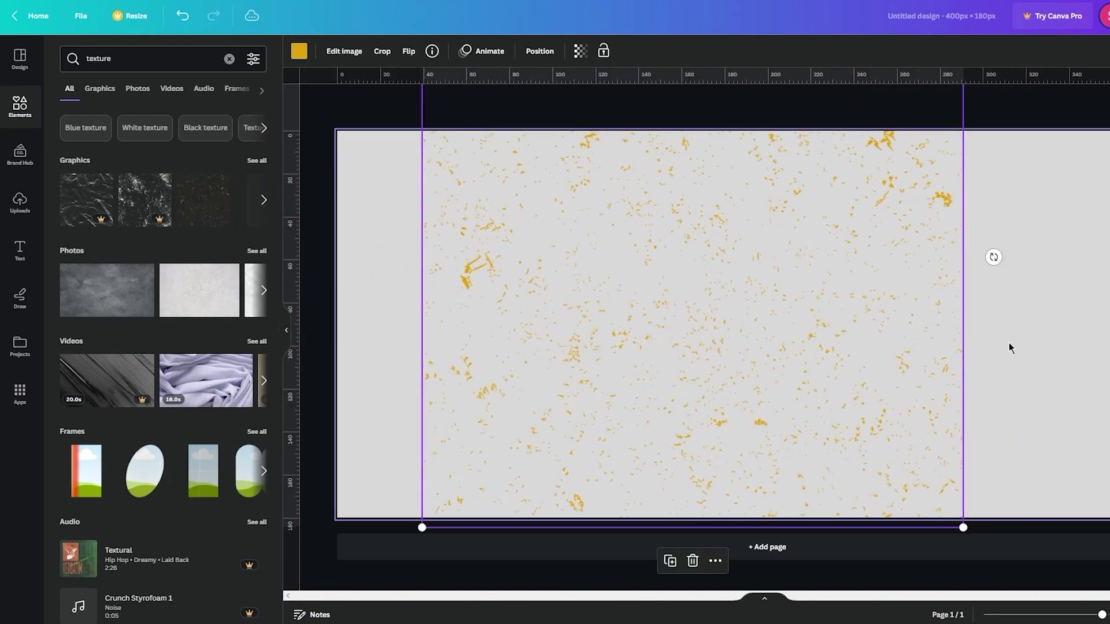
Enlarge the gold-speckled texture further and reposition it to cover the whole page
click(1018, 531)
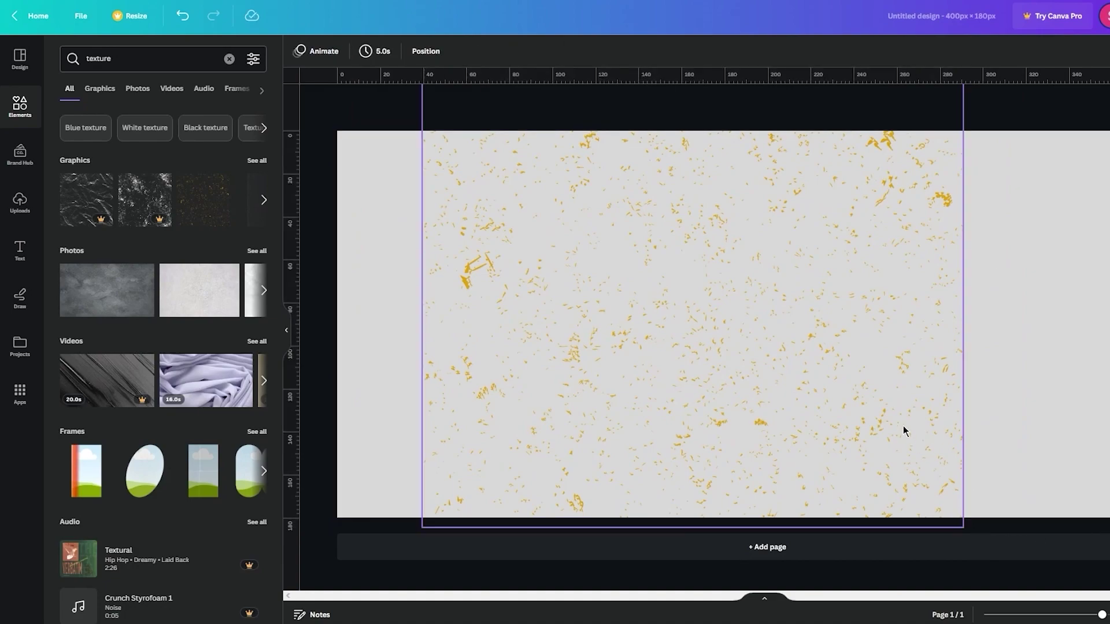
click(967, 507)
drag(962, 527, 1107, 604)
drag(509, 376, 379, 329)
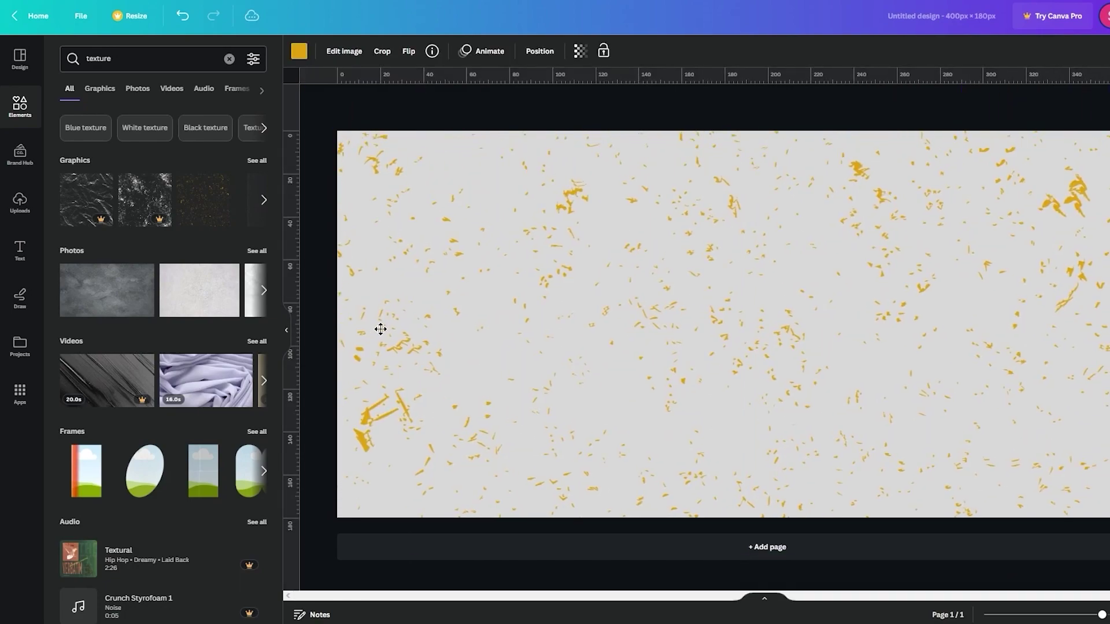
key(Escape)
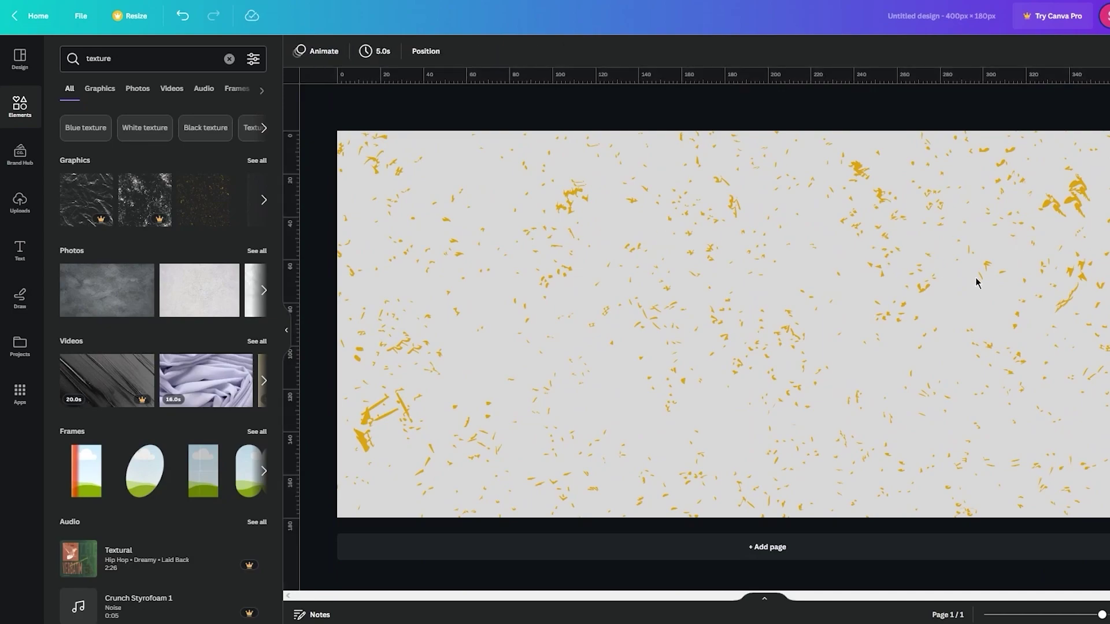
Lower the opacity of the gold-speckled texture so it looks faint against the gray background
click(628, 307)
click(579, 51)
drag(578, 104, 492, 113)
click(717, 109)
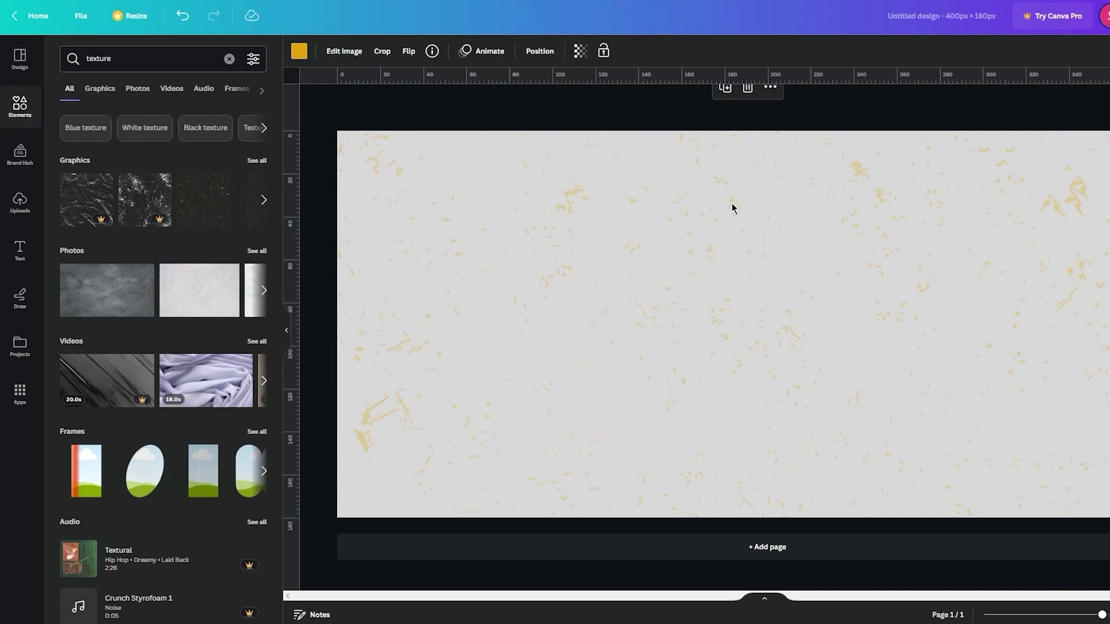
Duplicate the faint gold texture and place the copy slightly offset over the original for a denser pattern
drag(733, 220, 859, 243)
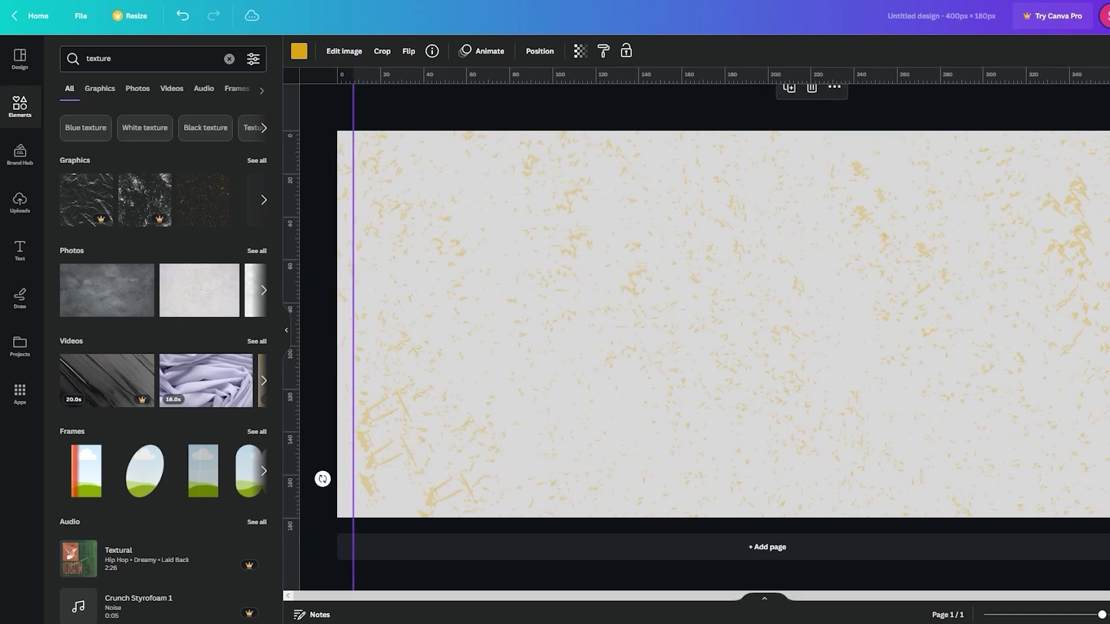
drag(650, 294, 675, 266)
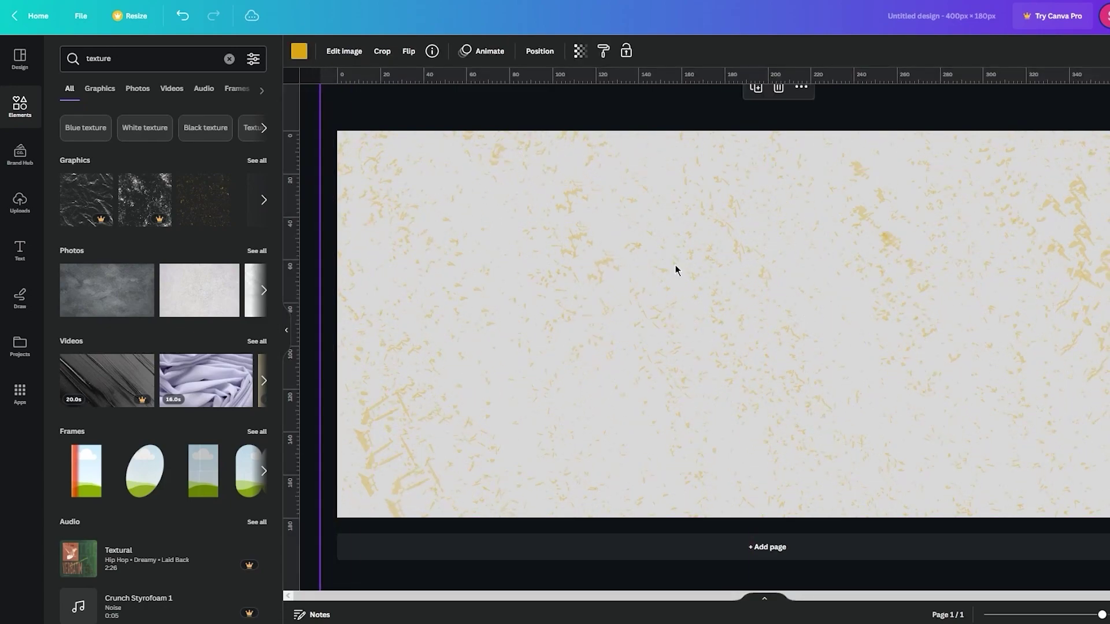
click(507, 98)
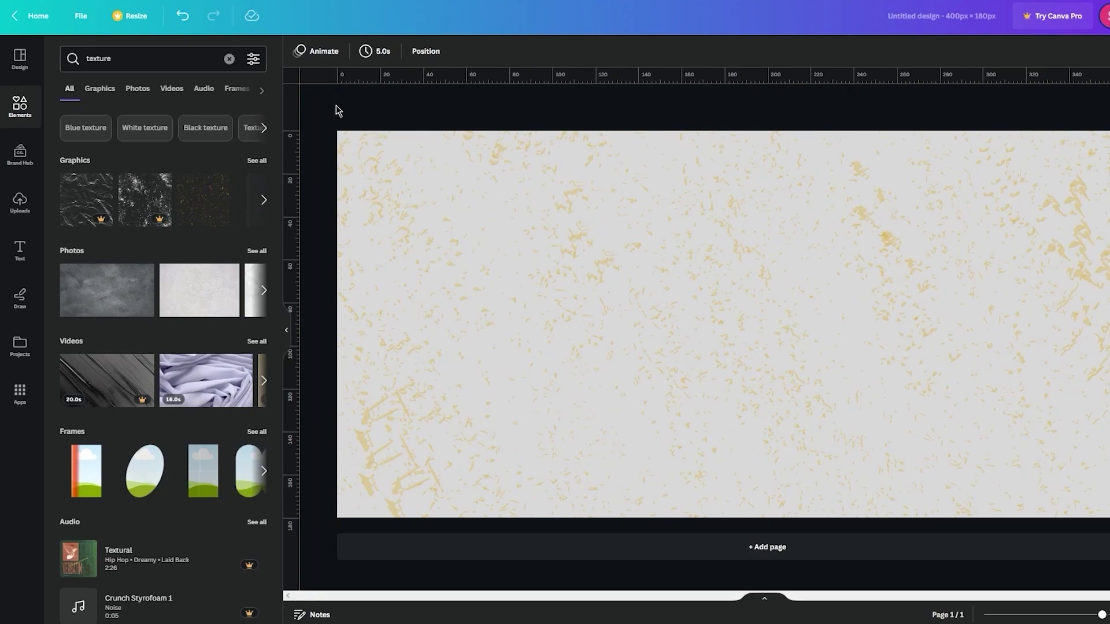
Replace the element search term and search for "borders"
click(116, 58)
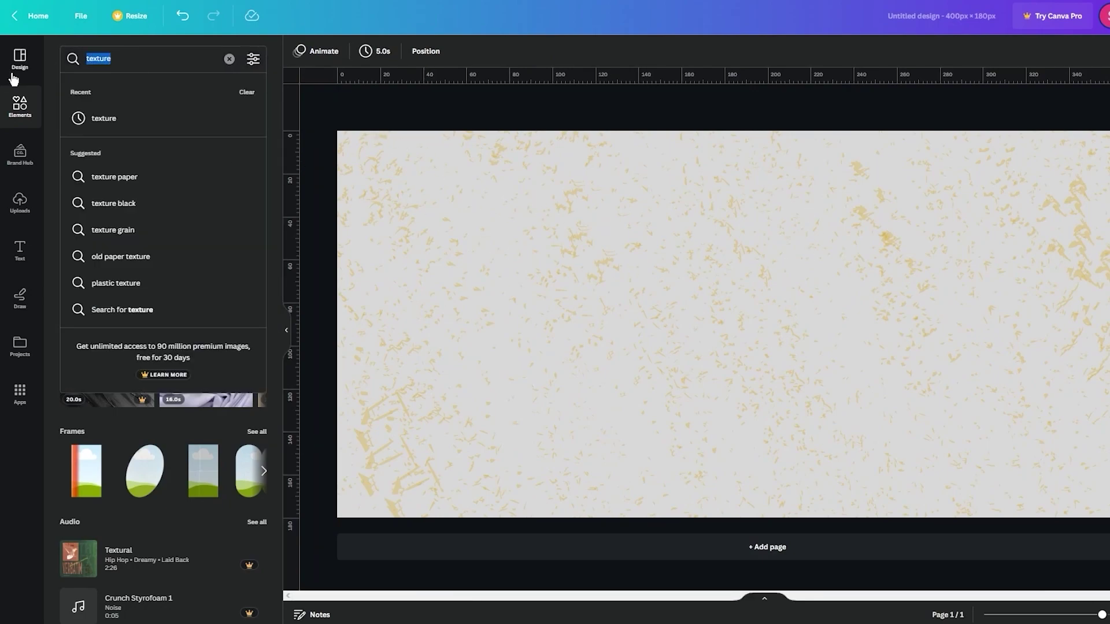
text(borde)
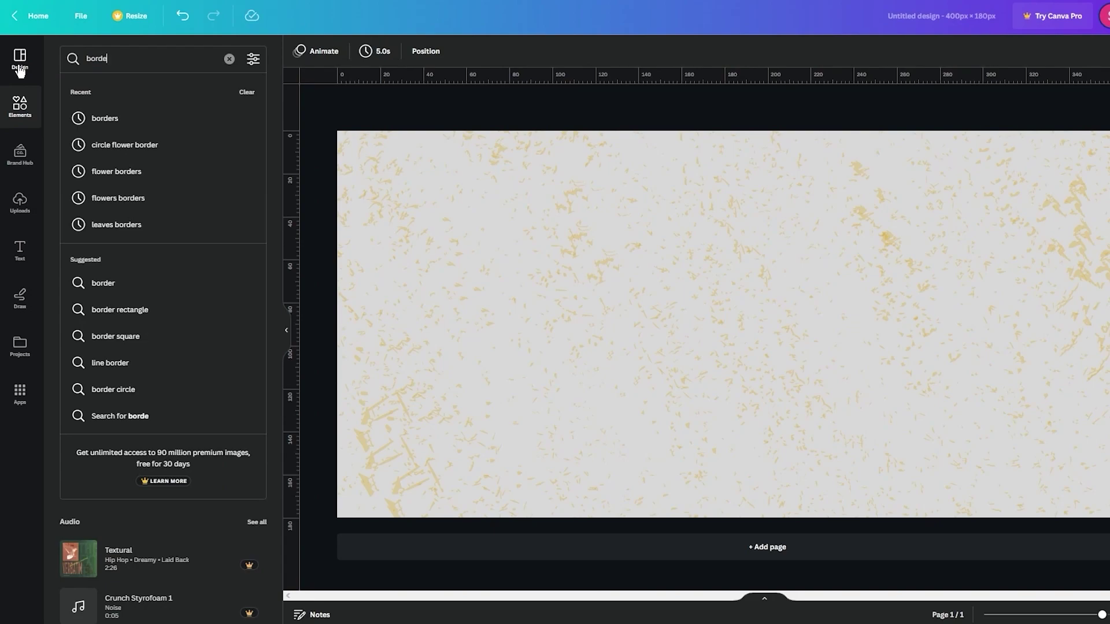
key(Return)
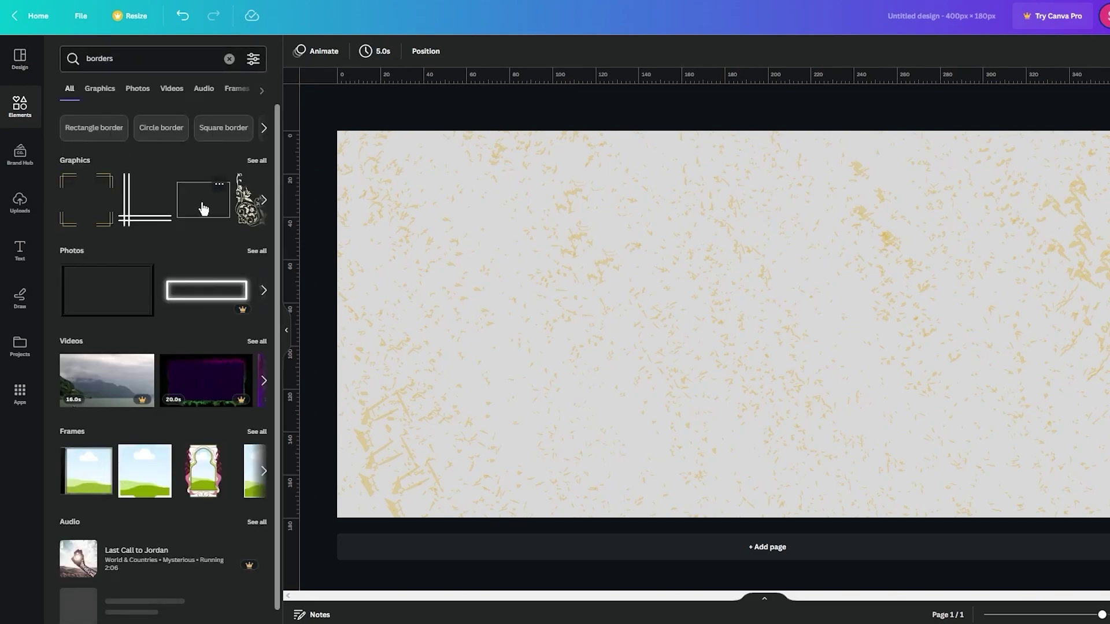
click(203, 202)
drag(651, 248, 419, 207)
key(ctrl+z)
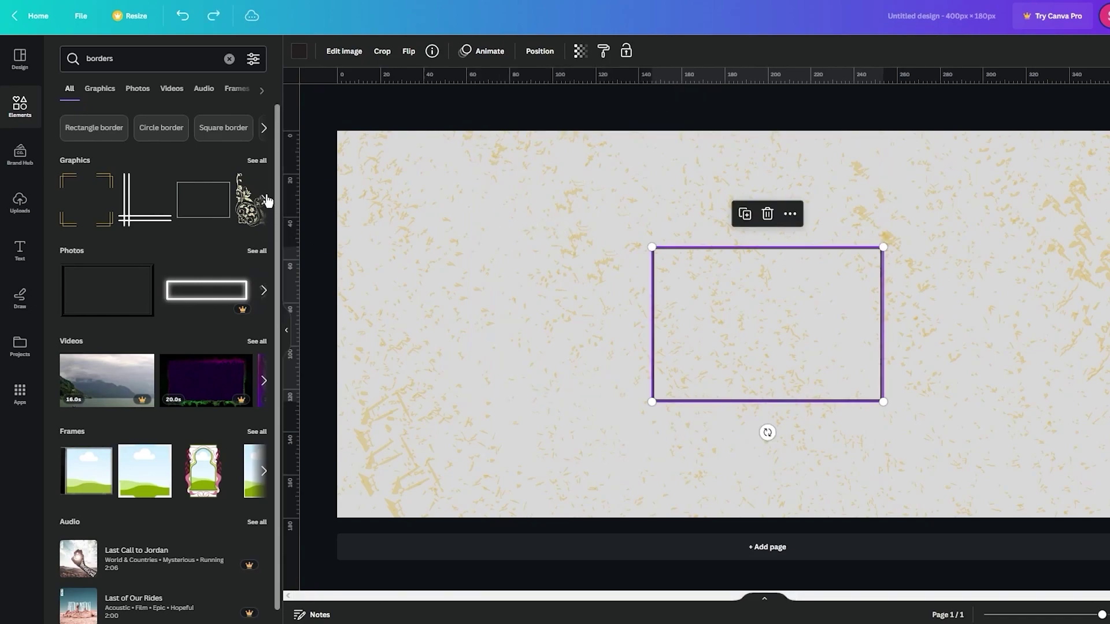
key(Delete)
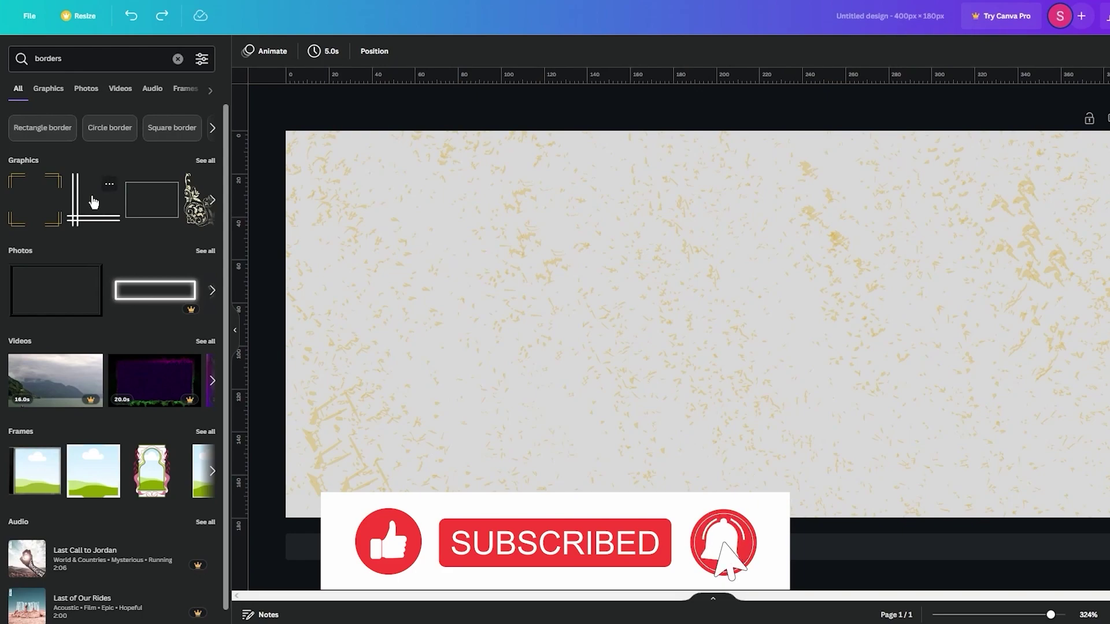
Clear the element search and add a gold rectangle shape to the page
click(86, 59)
text(rect)
click(74, 119)
Stretch the gold rectangle on all sides so it nearly fills the page, leaving a margin around it
drag(583, 335, 301, 330)
drag(771, 322, 1107, 324)
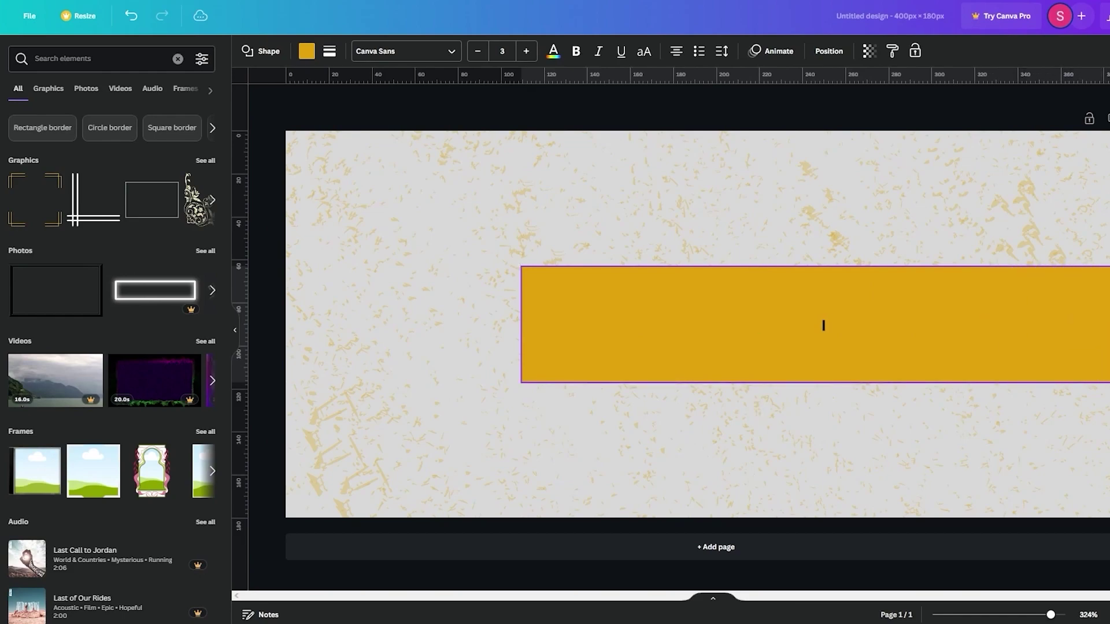
click(676, 321)
drag(520, 325, 310, 324)
drag(716, 270, 706, 169)
drag(711, 384, 733, 479)
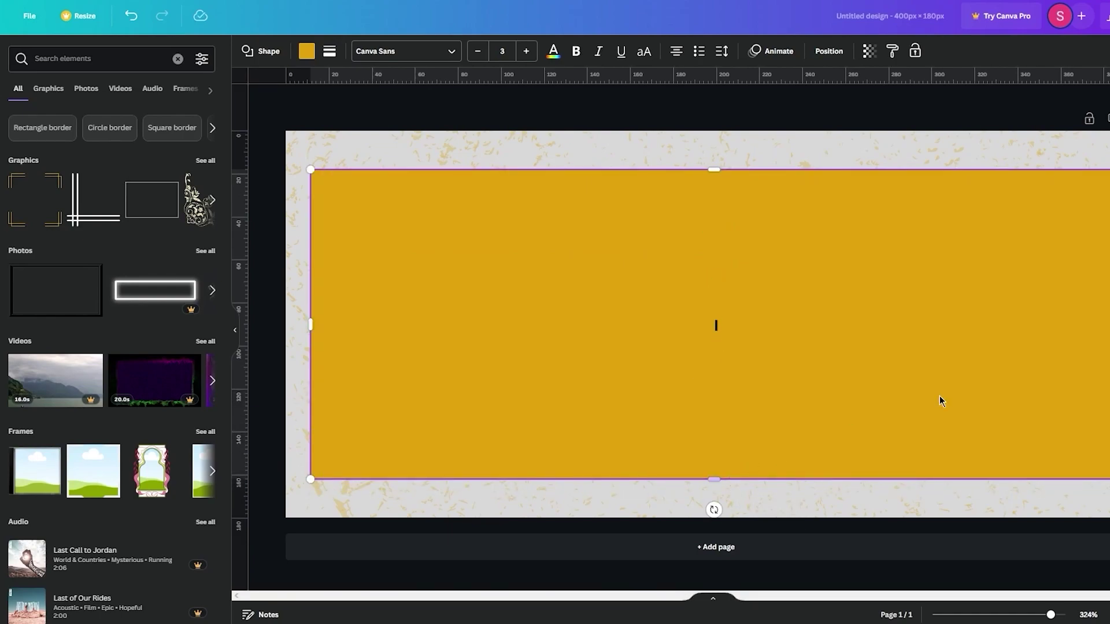
Give the gold rectangle a solid black border with a border weight of 1 and corner rounding of 2
click(881, 321)
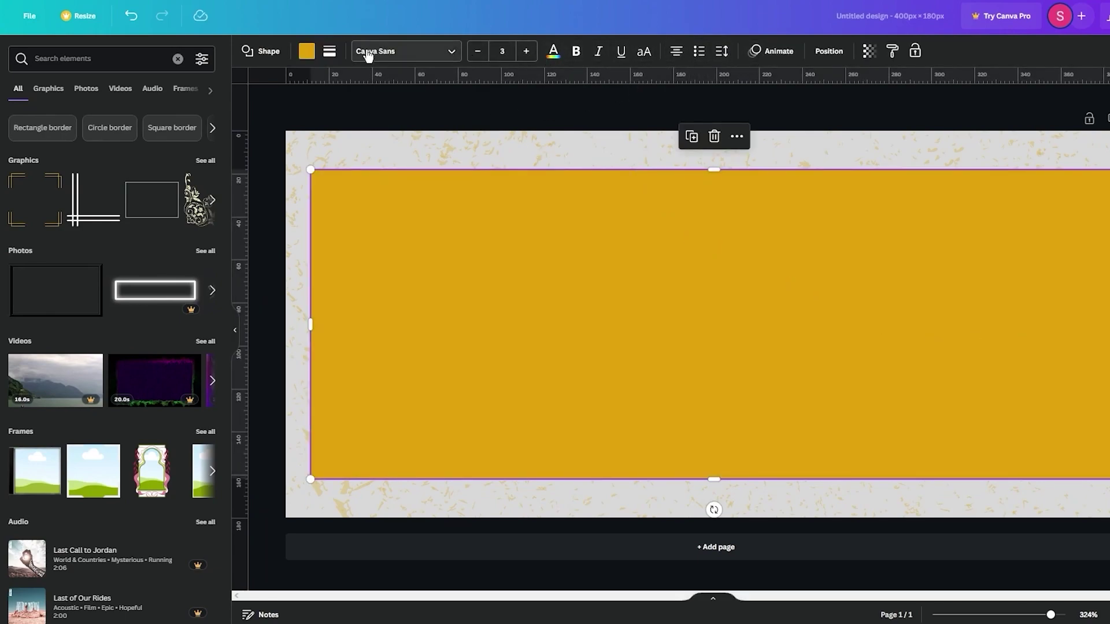
click(329, 50)
click(398, 99)
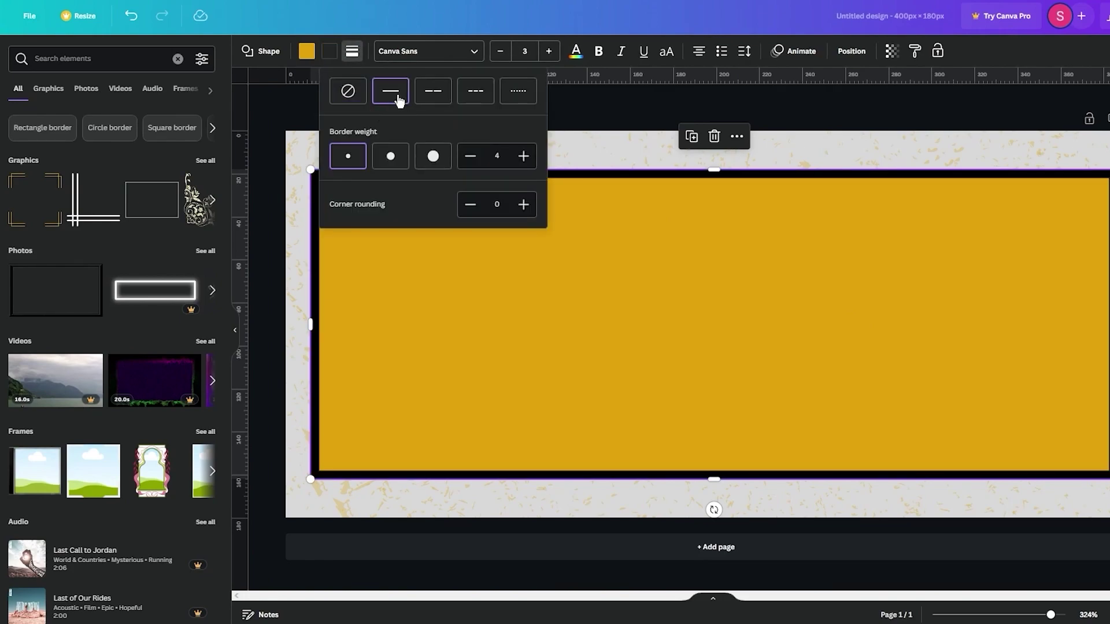
click(517, 91)
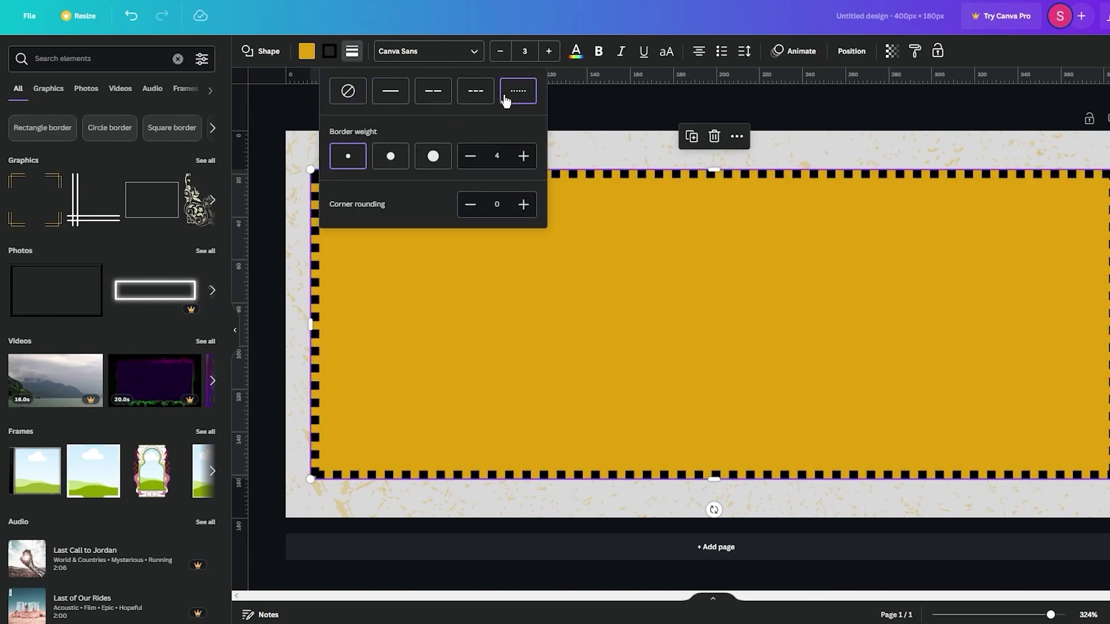
click(466, 158)
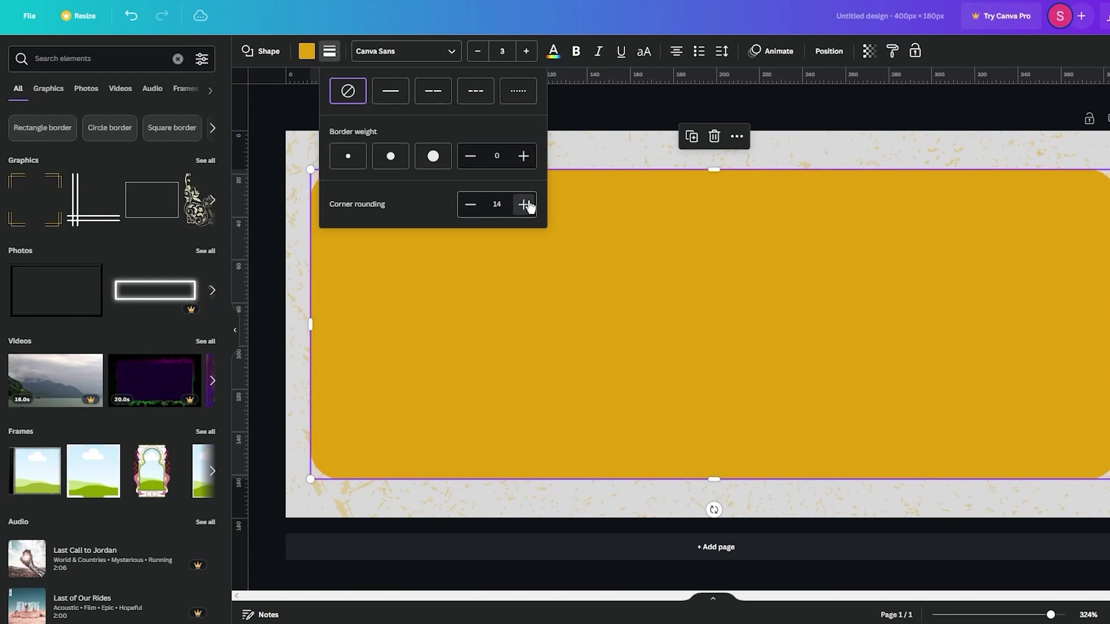
click(475, 207)
click(523, 156)
click(523, 156)
click(523, 156)
click(408, 104)
click(470, 156)
click(470, 156)
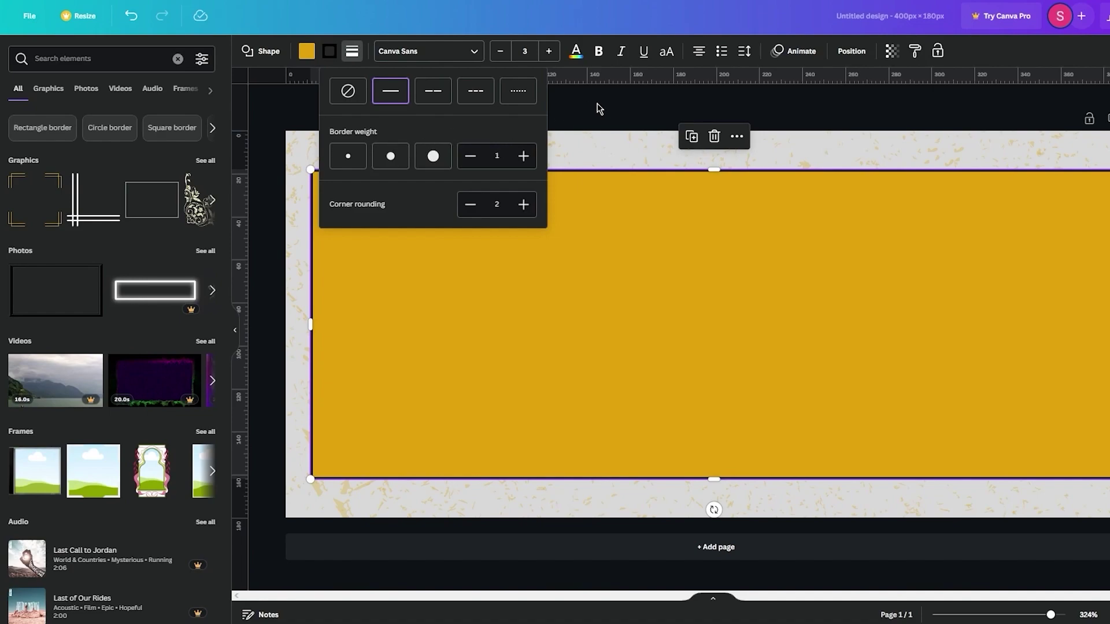
Lower the gold rectangle's opacity so the speckled texture shows through it
click(892, 51)
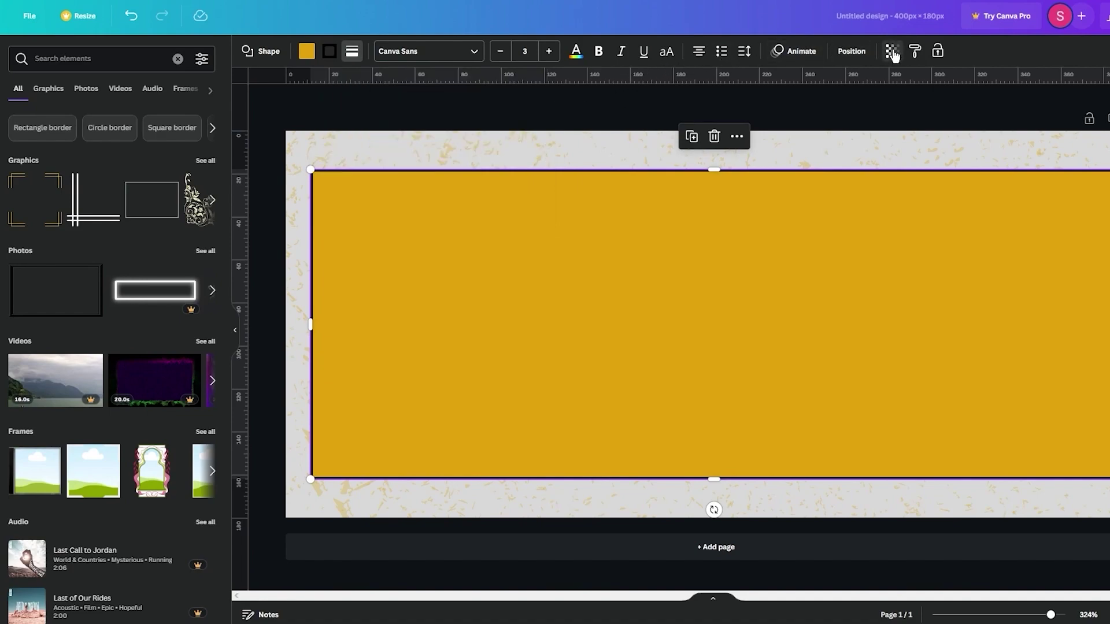
drag(824, 105, 785, 106)
click(989, 50)
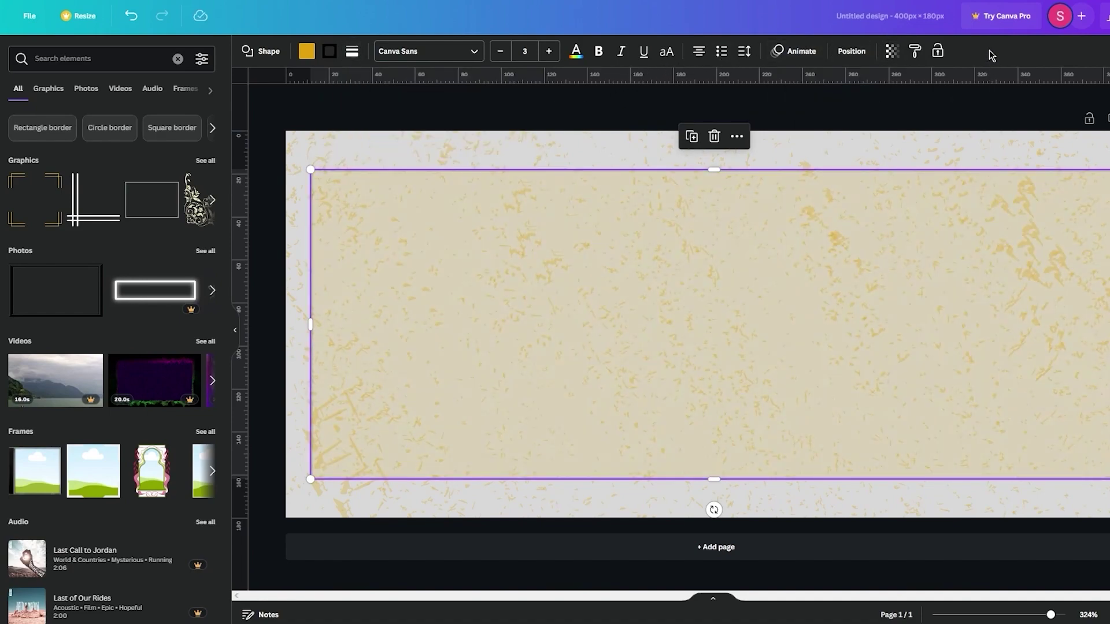
double_click(939, 232)
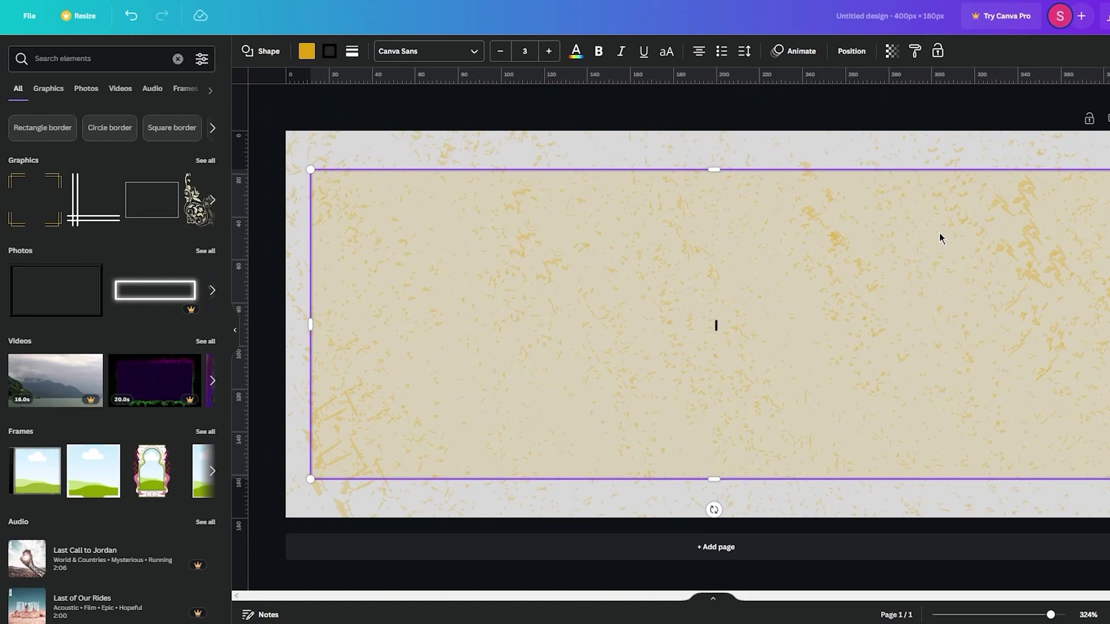
Set the rectangle's fill to no color so only its border is left
click(305, 51)
click(129, 133)
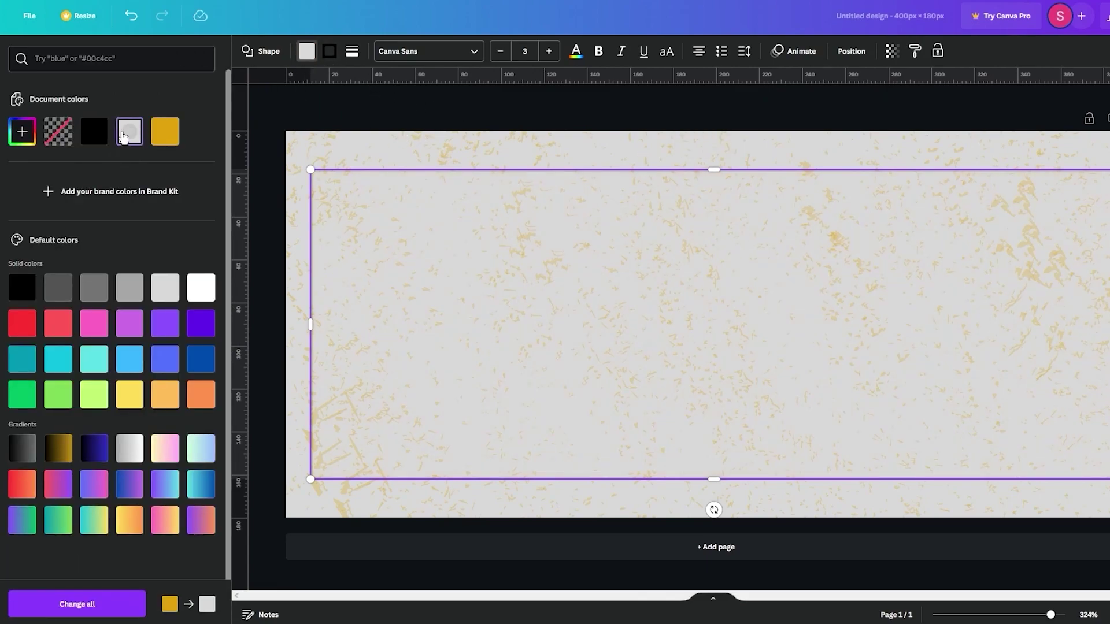
click(58, 131)
key(Escape)
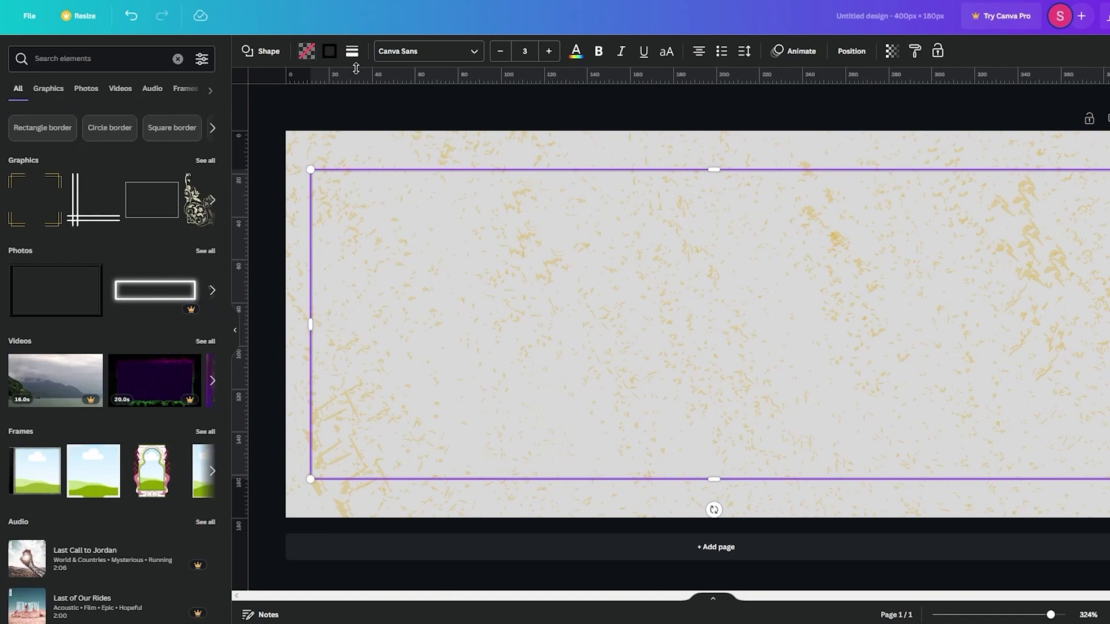
Raise the rectangle outline's opacity back to full
click(886, 53)
drag(785, 104, 892, 104)
click(962, 172)
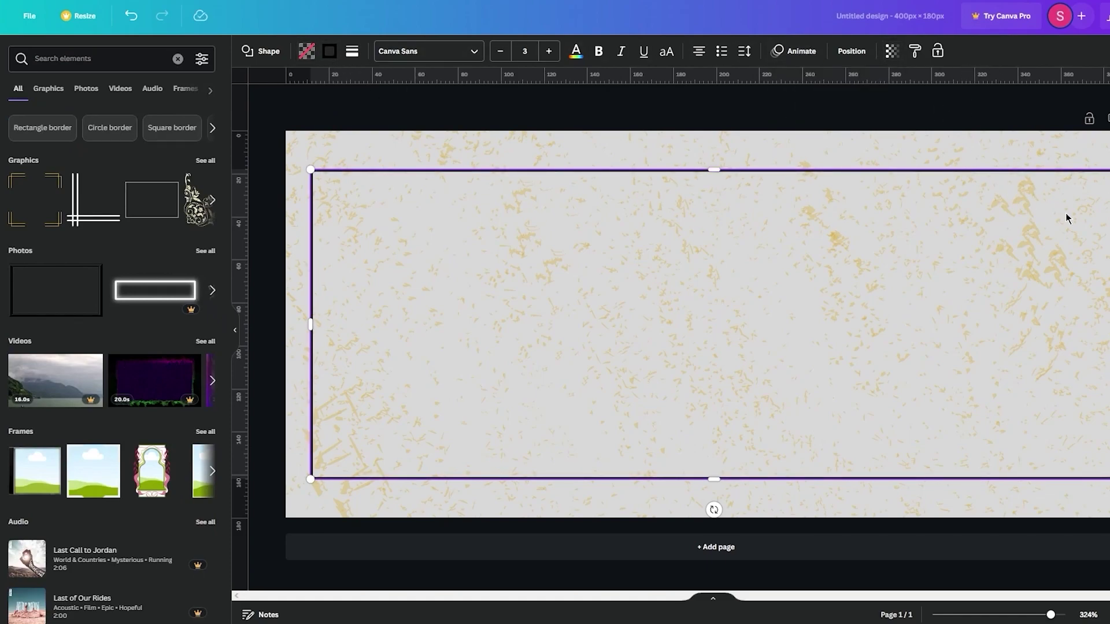
click(1058, 141)
Stretch the rectangle outline outward on its sides so the border sits closer to the page edges
click(376, 170)
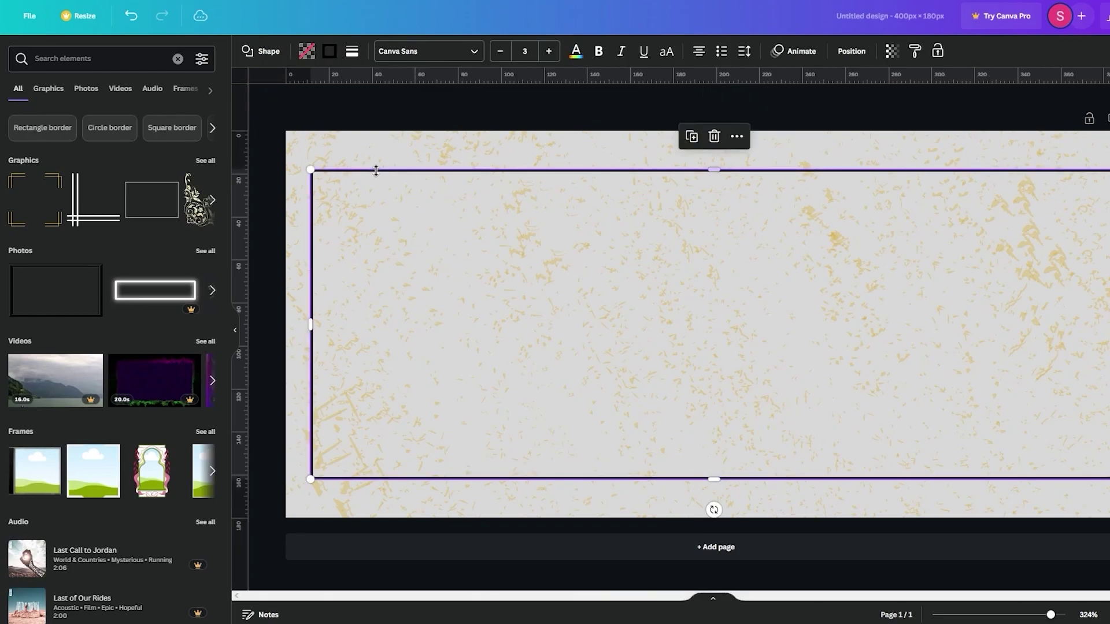
drag(729, 170, 717, 151)
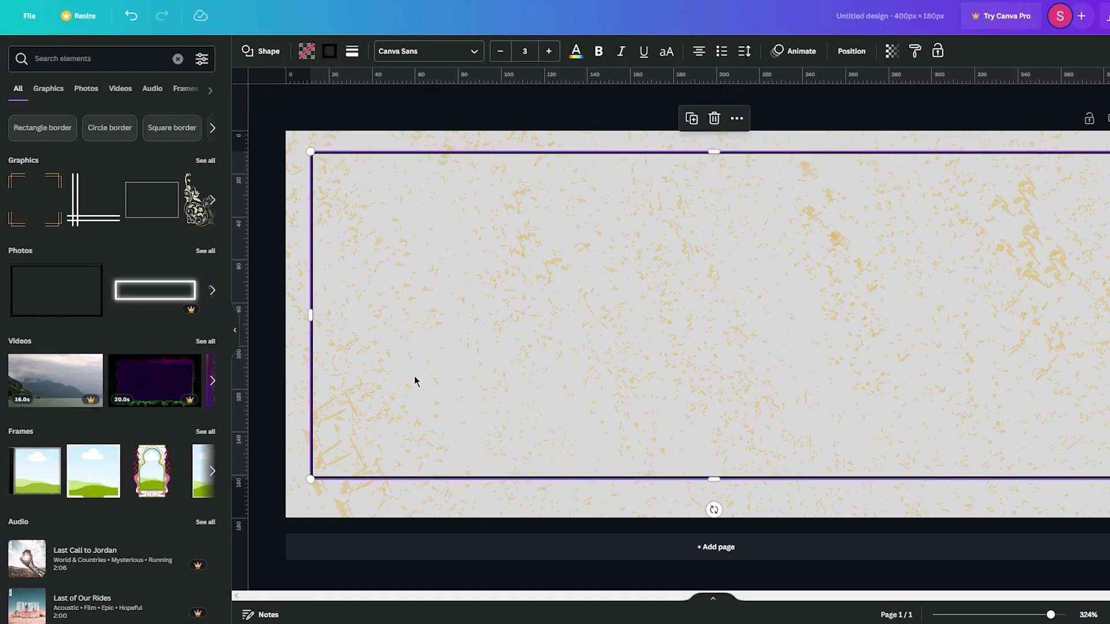
drag(716, 478, 714, 494)
drag(1106, 323, 1106, 345)
drag(313, 319, 295, 322)
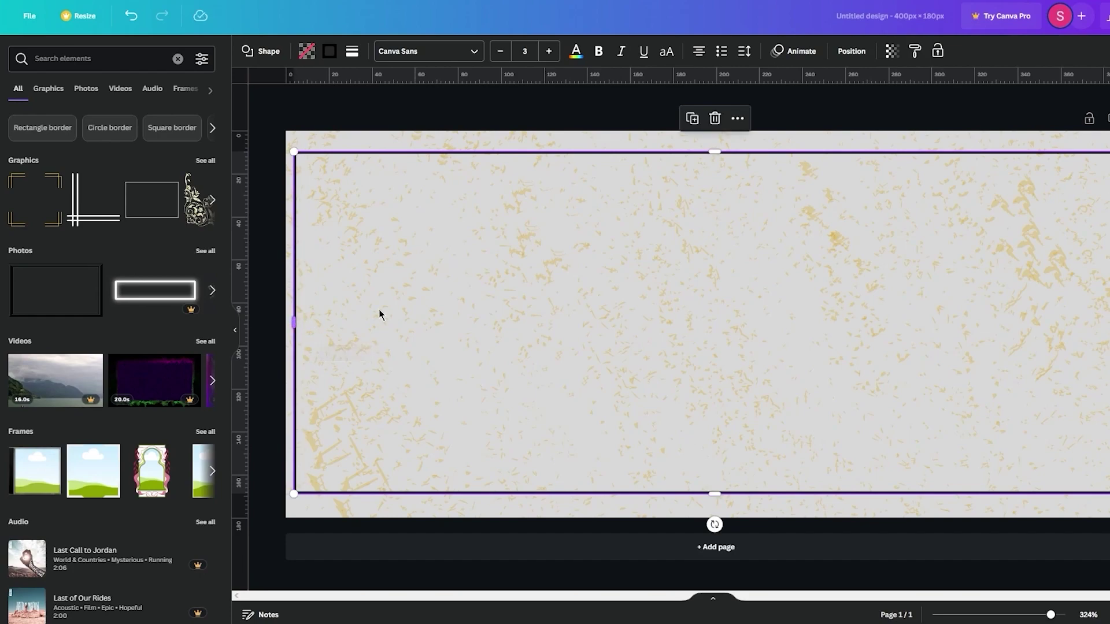
Extend the outline's top and bottom edges slightly further toward the page edges, and deselect it
click(733, 157)
click(719, 151)
drag(711, 151, 712, 145)
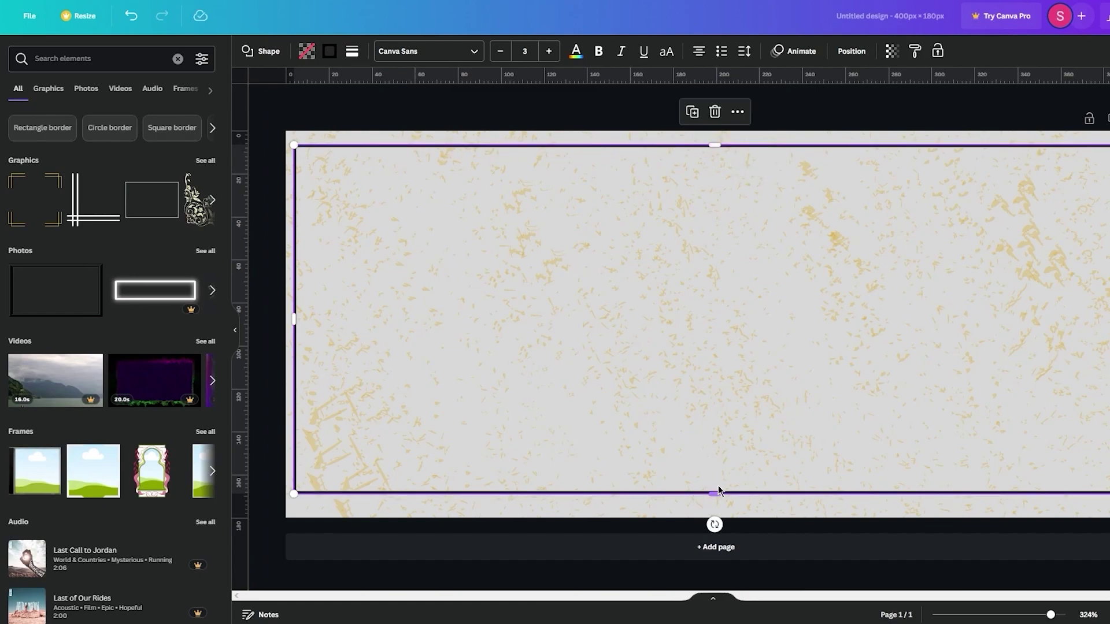
drag(718, 493, 714, 501)
click(414, 347)
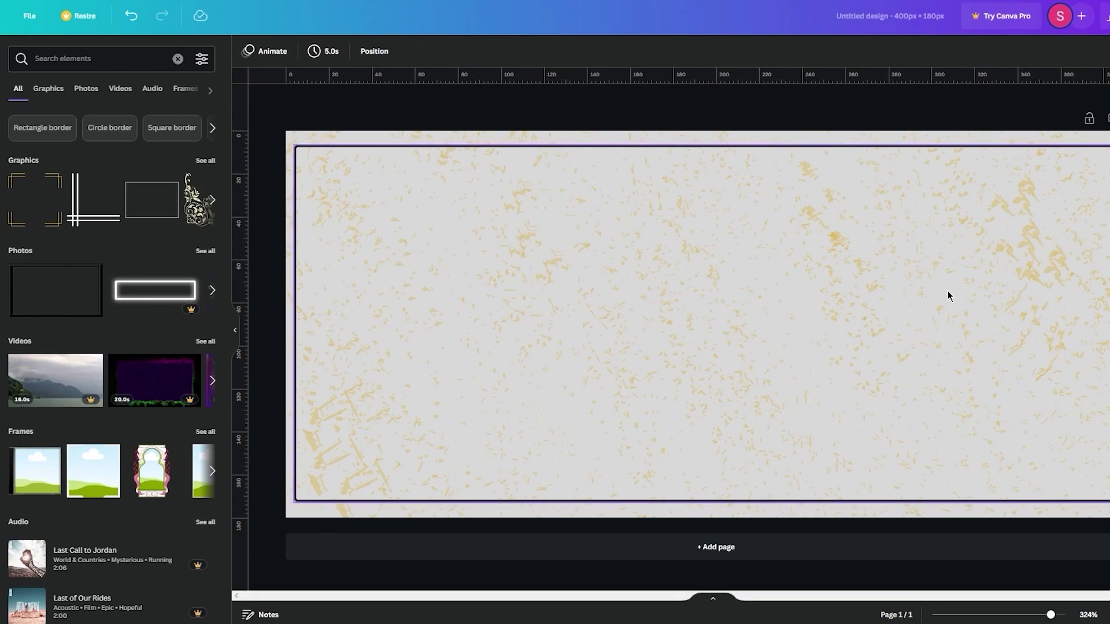
Search the elements library for "affiliate"
click(108, 50)
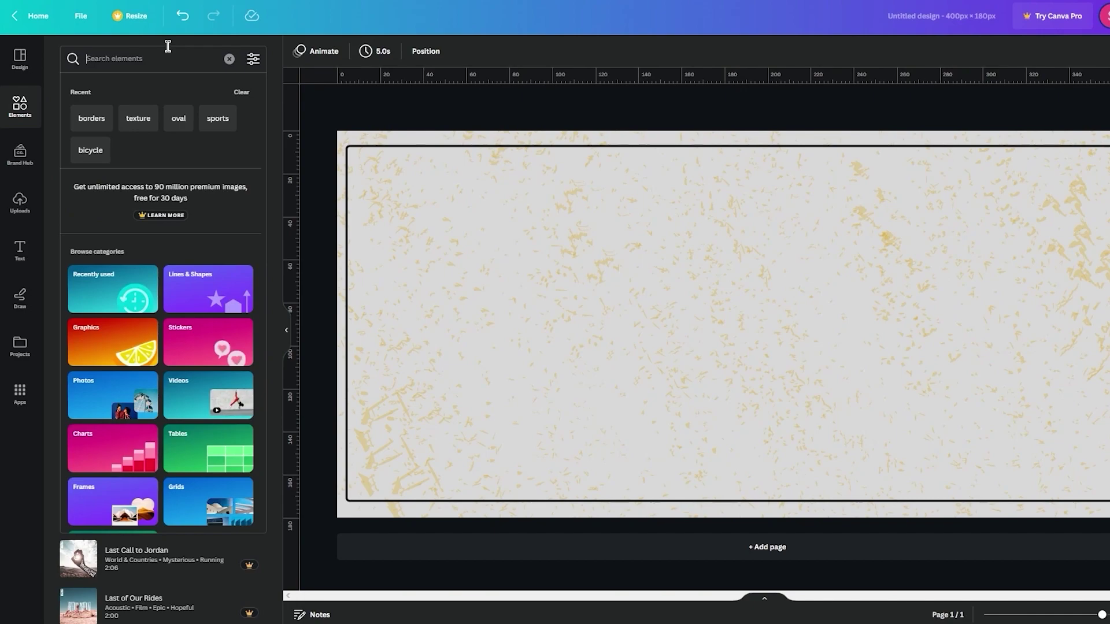
text(affiliate)
key(Return)
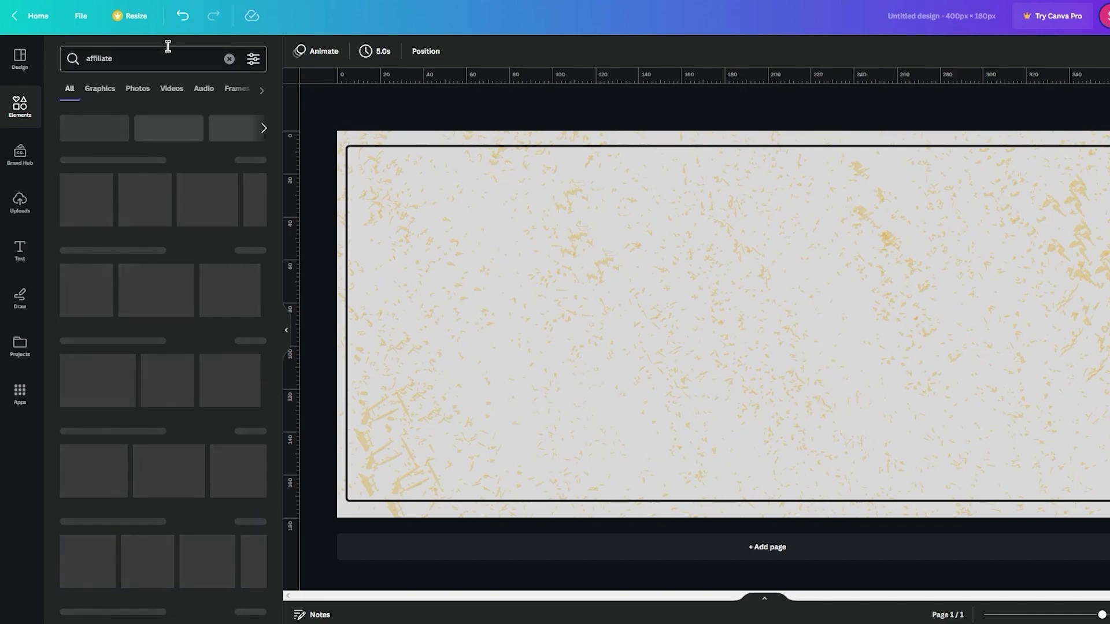
Add the single-color person-with-three-nodes graphic, enlarge it, and place it in the right part of the page
click(144, 200)
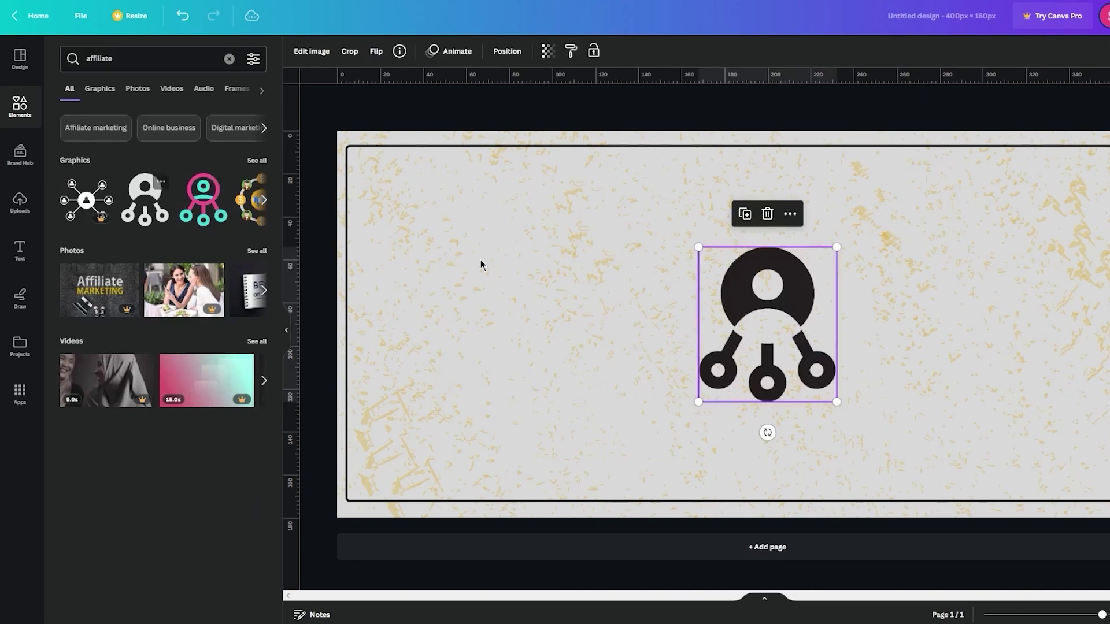
drag(836, 247, 939, 131)
drag(842, 272, 1000, 312)
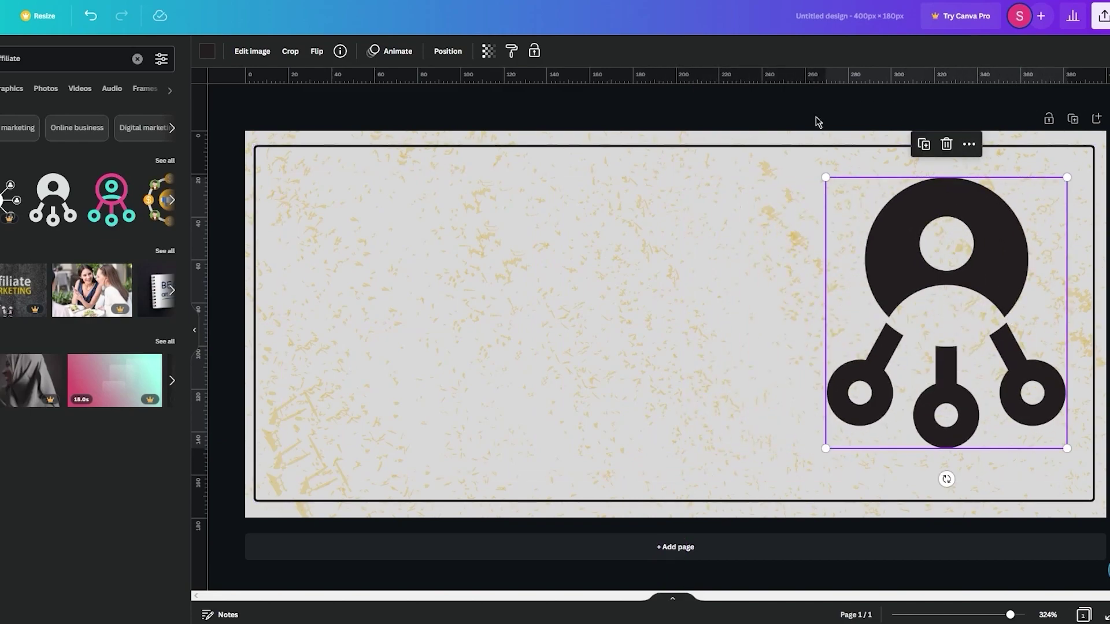
Try gray, gold and purple on the person-and-nodes graphic, and recolor it dark blue
click(207, 50)
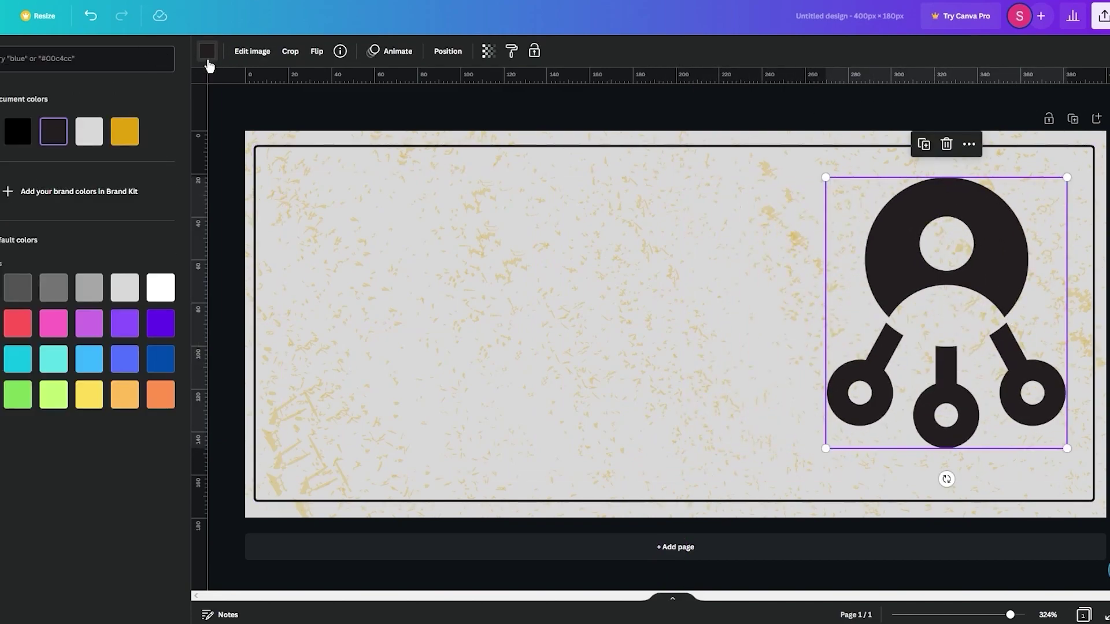
click(89, 131)
click(124, 131)
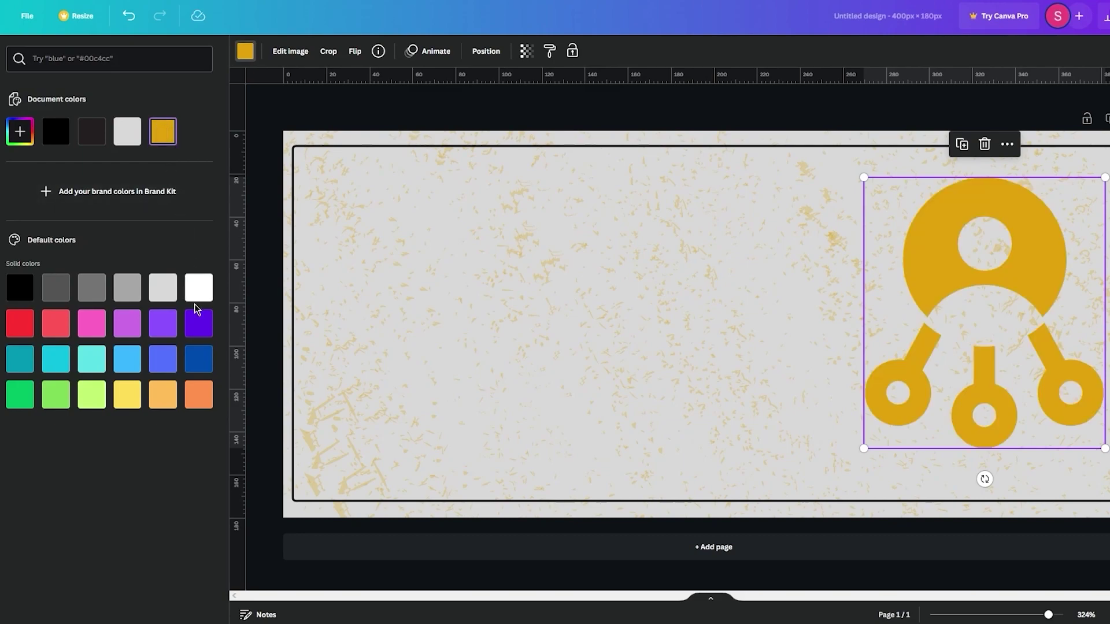
click(198, 322)
click(203, 360)
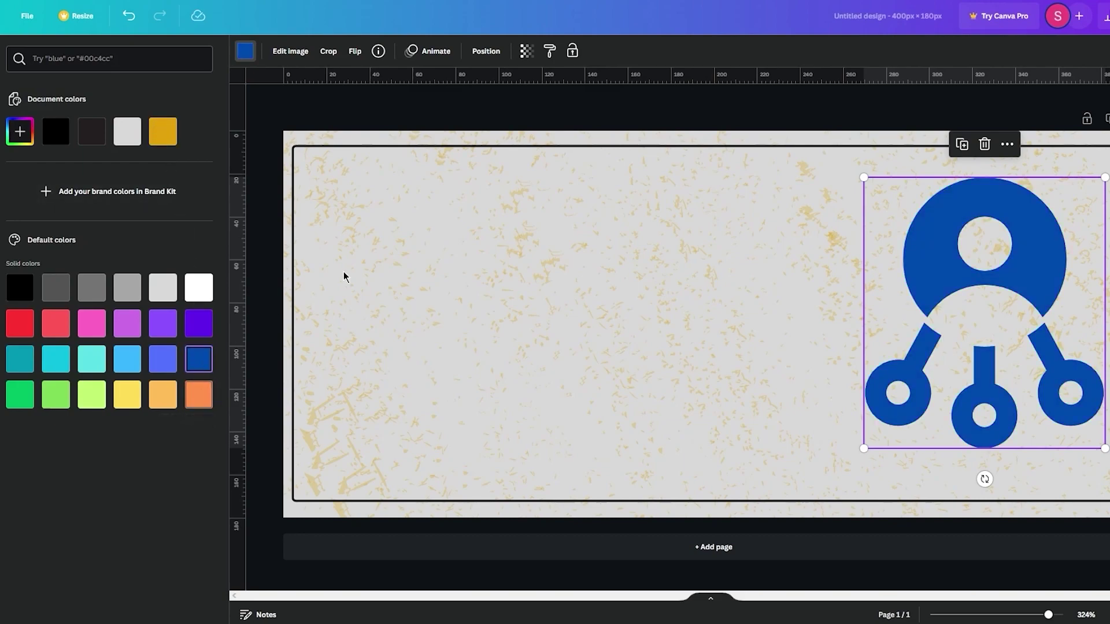
click(489, 99)
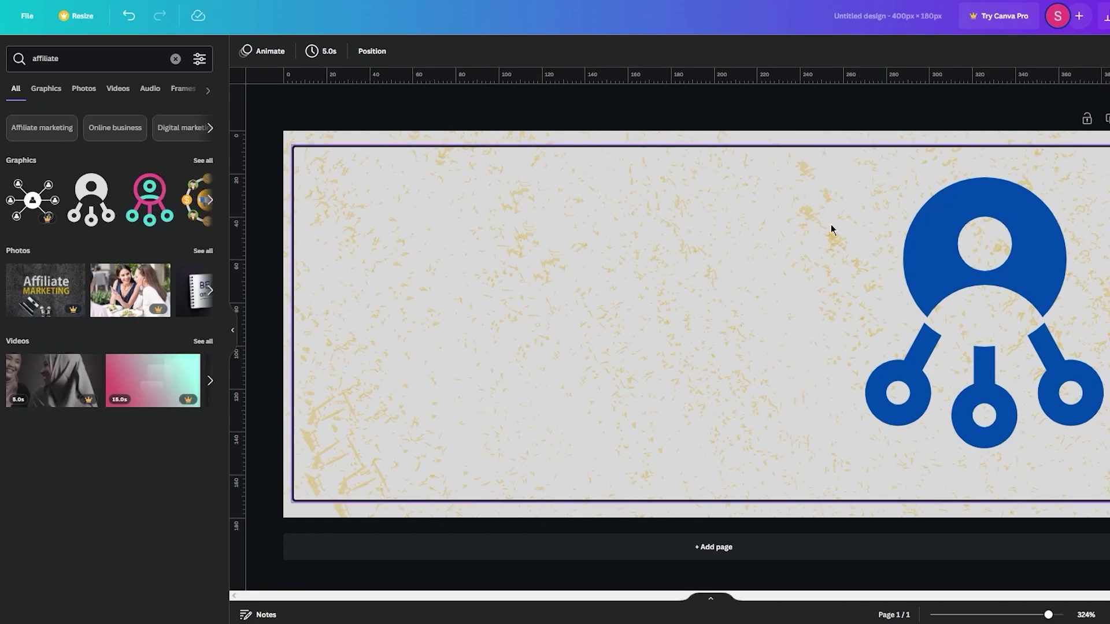
Replace the blue graphic with the pink and turquoise affiliate graphic, enlarged in the right part of the page
key(ctrl+z)
key(ctrl+z)
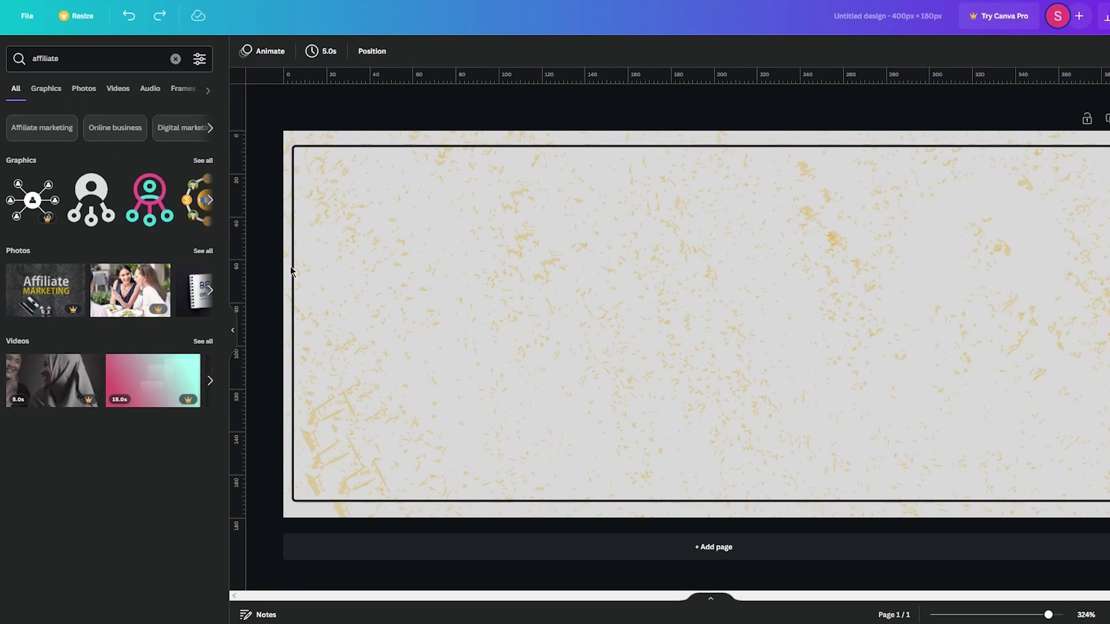
click(161, 213)
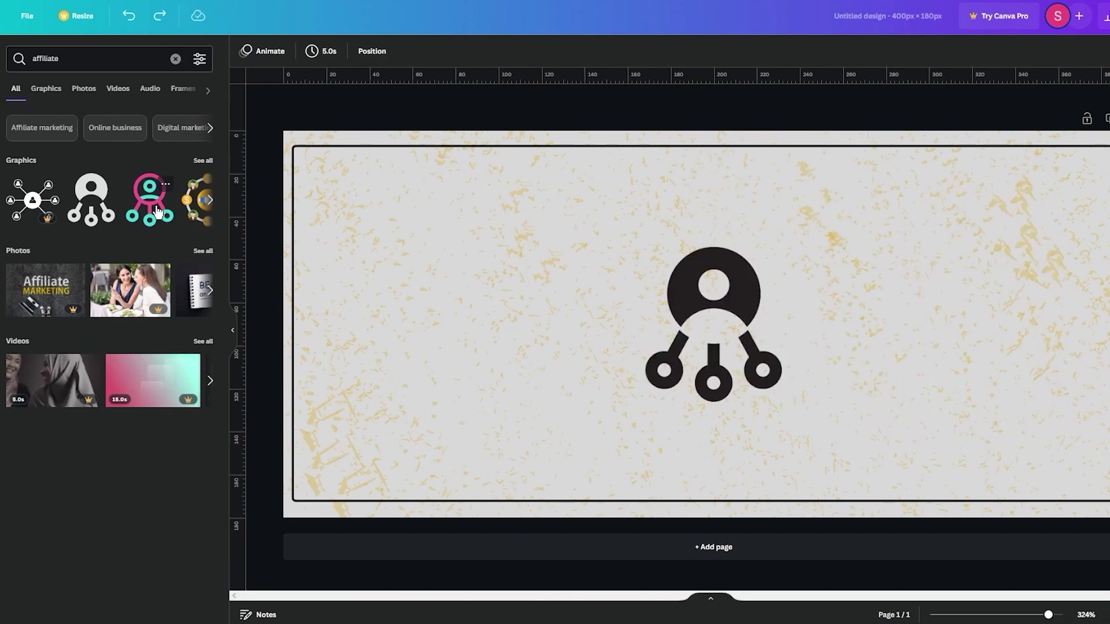
drag(783, 246, 948, 116)
drag(855, 198, 1062, 288)
click(823, 132)
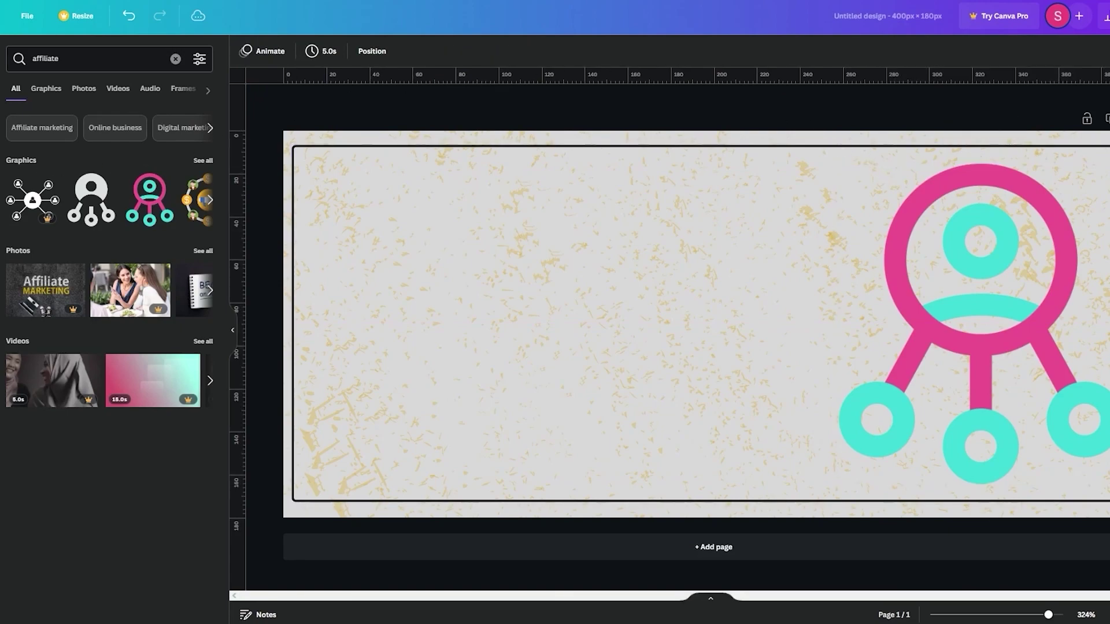
Browse the text styles and font combinations, and add the "BABY BOY!" combination to the page
click(19, 250)
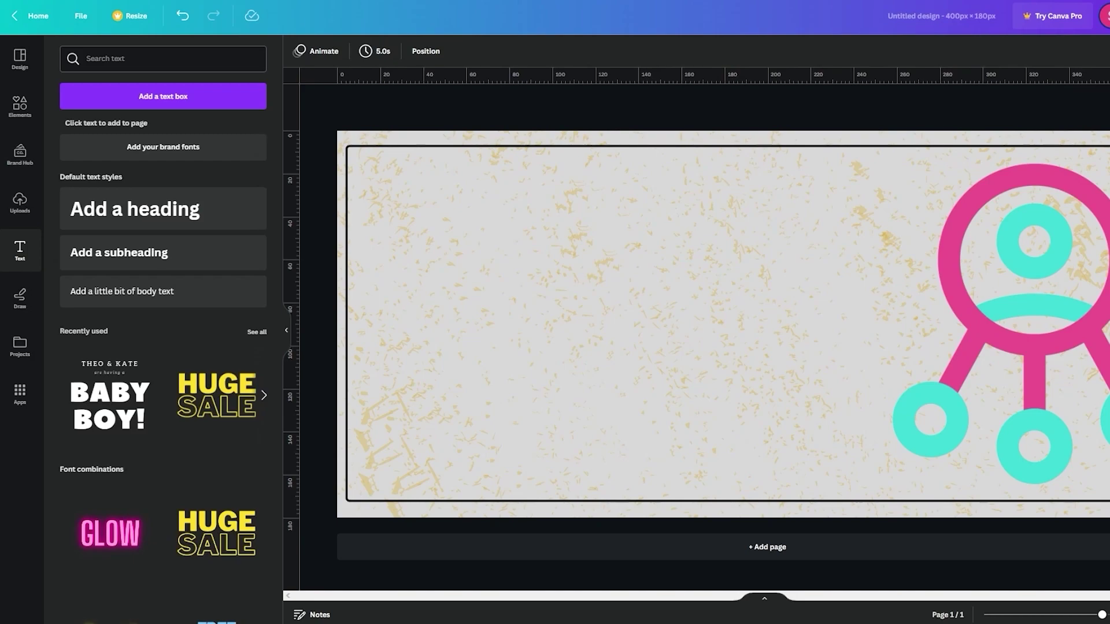
scroll(193, 283, down, 5)
scroll(193, 274, down, 8)
scroll(193, 272, up, 7)
scroll(214, 275, down, 8)
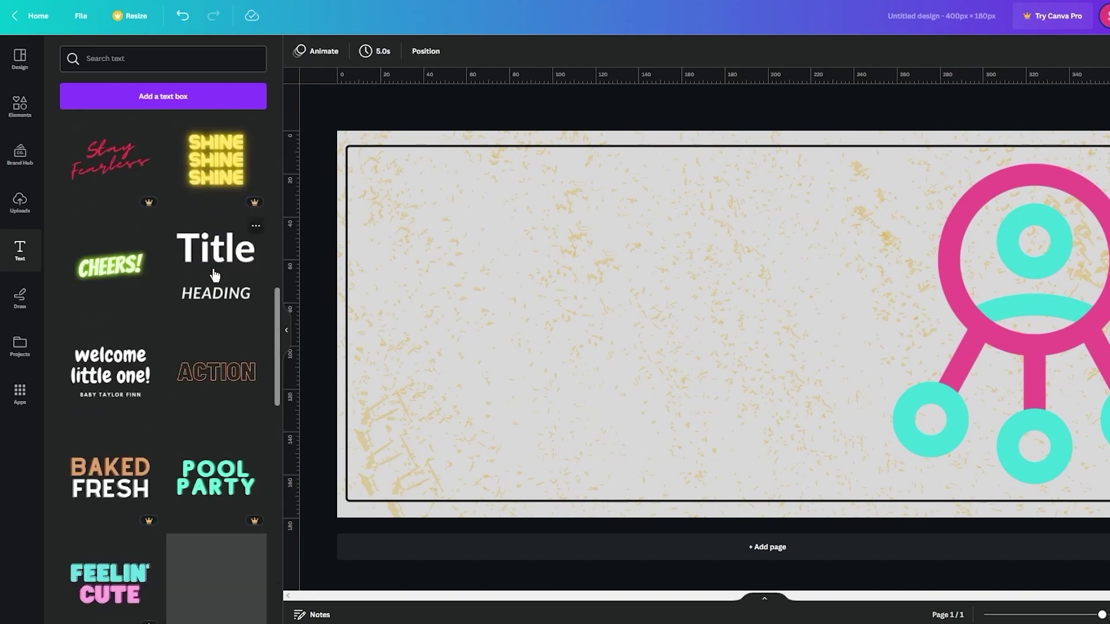
scroll(214, 275, down, 8)
scroll(202, 277, up, 20)
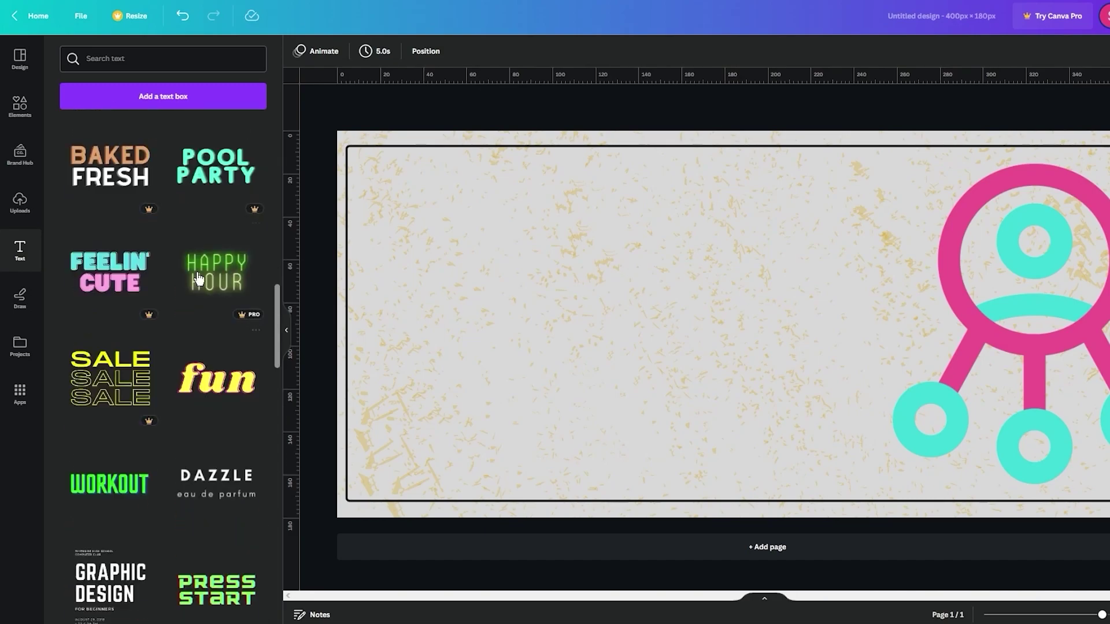
click(147, 424)
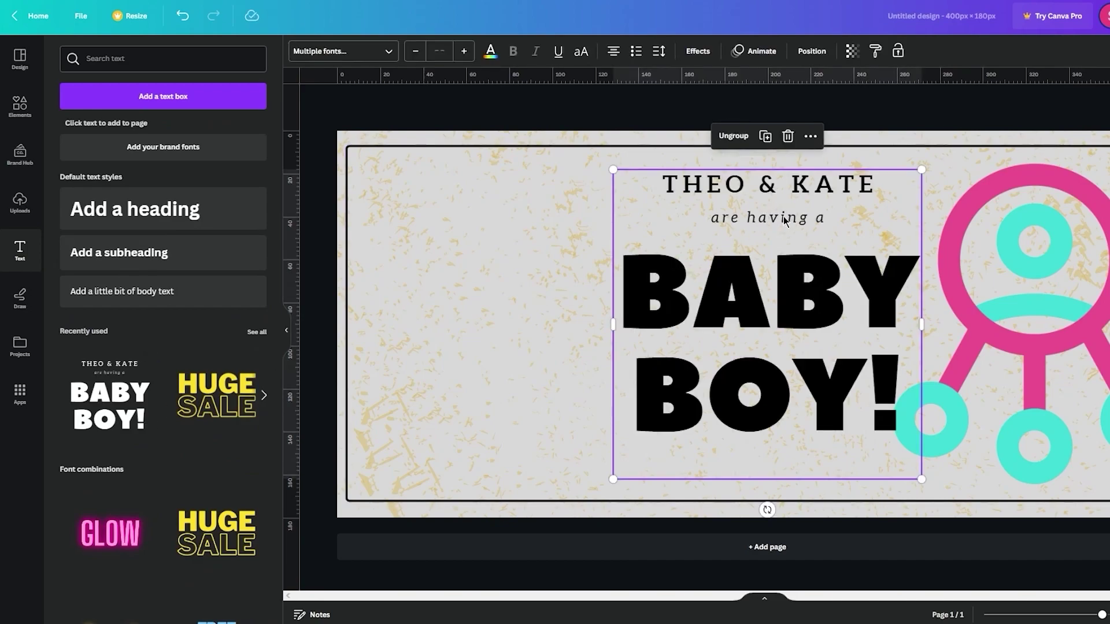
Delete the "BABY BOY!" text and add the "DESIGN PROPOSAL" font combination to the page instead
key(Delete)
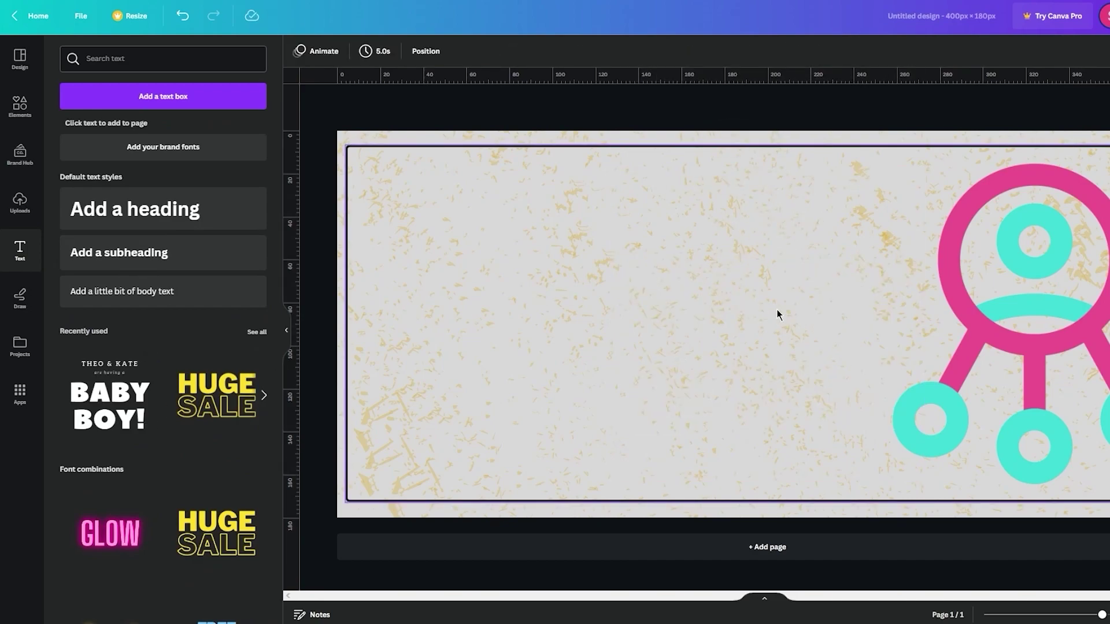
scroll(208, 356, down, 20)
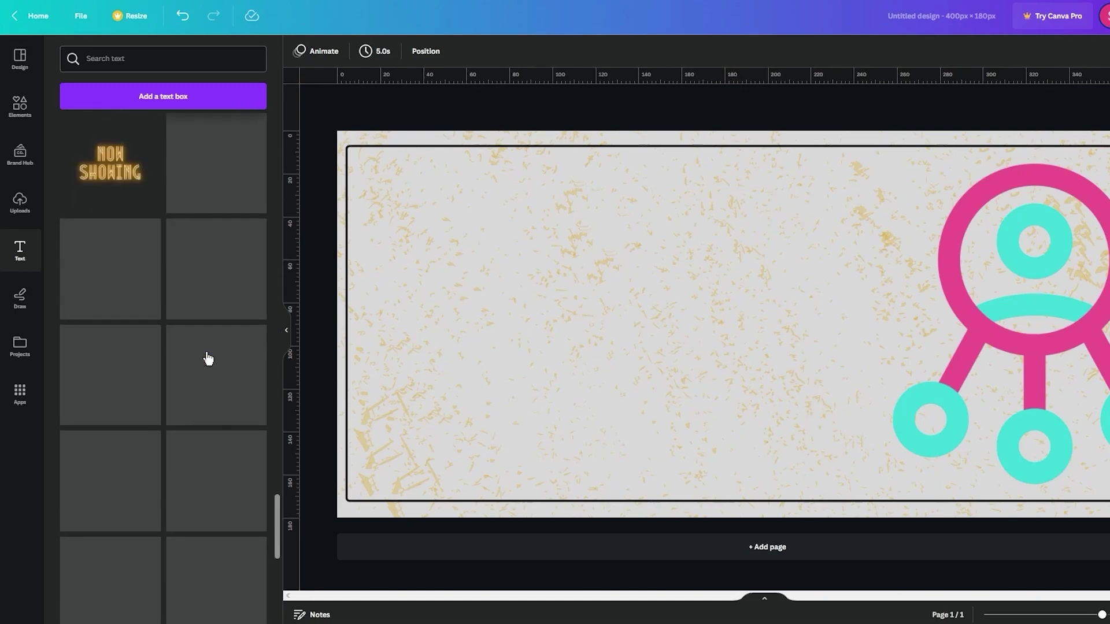
scroll(213, 368, down, 10)
scroll(216, 378, down, 1)
click(216, 330)
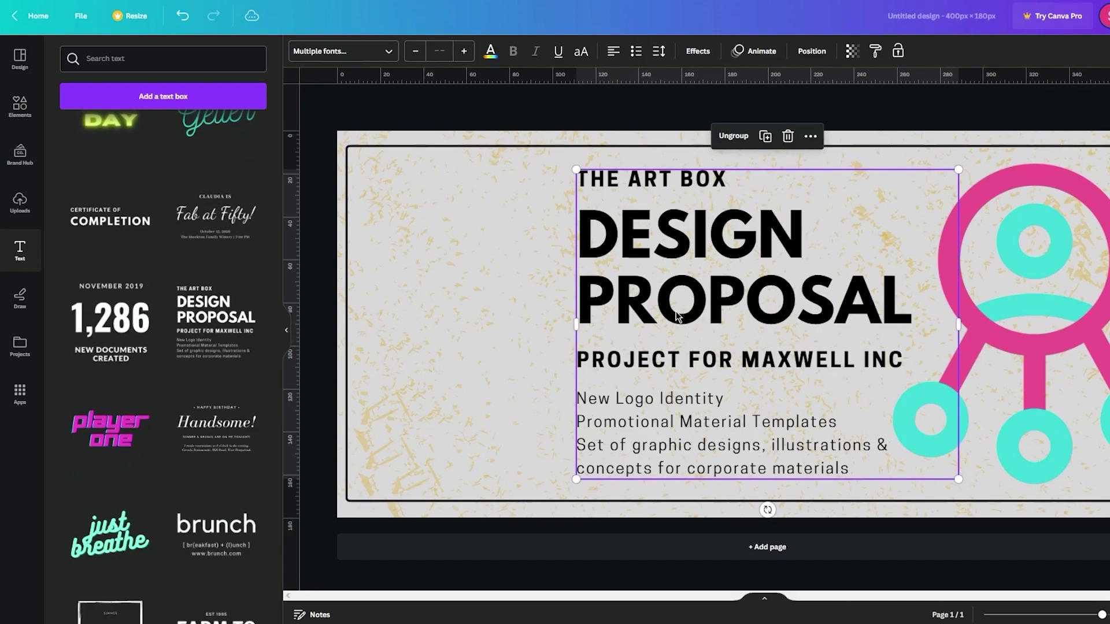
Remove the project line, the body text and the "THE ART BOX" line from the "DESIGN PROPOSAL" combination
key(Delete)
click(687, 404)
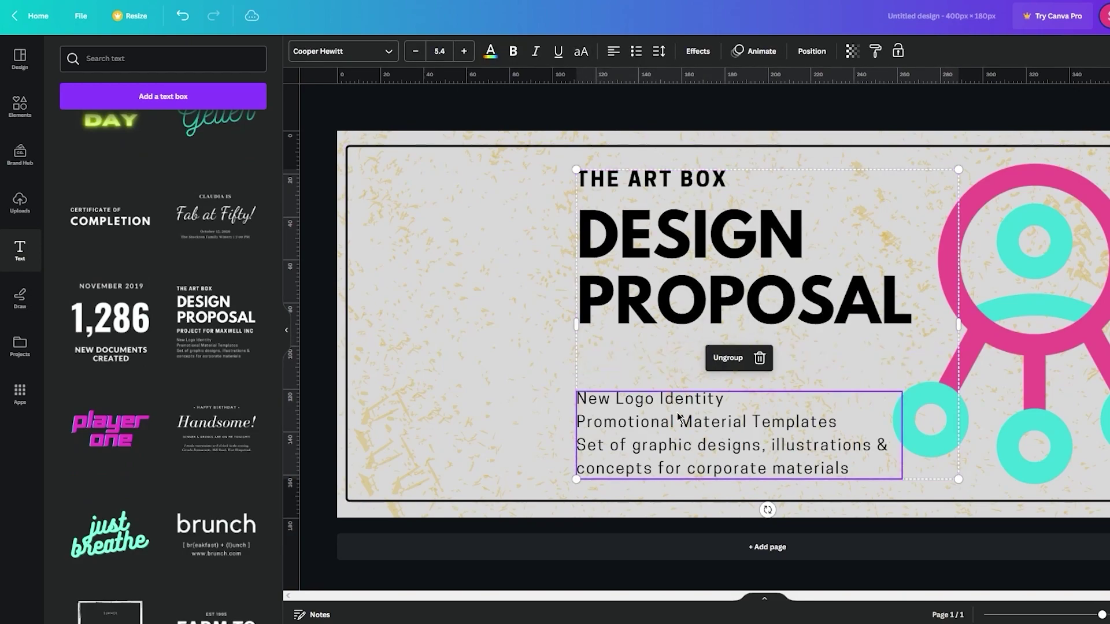
key(Delete)
click(635, 178)
key(Delete)
Replace the "DESIGN PROPOSAL" heading with "JOHN'S AFFILIATION" and move it away from the affiliate graphic
double_click(735, 242)
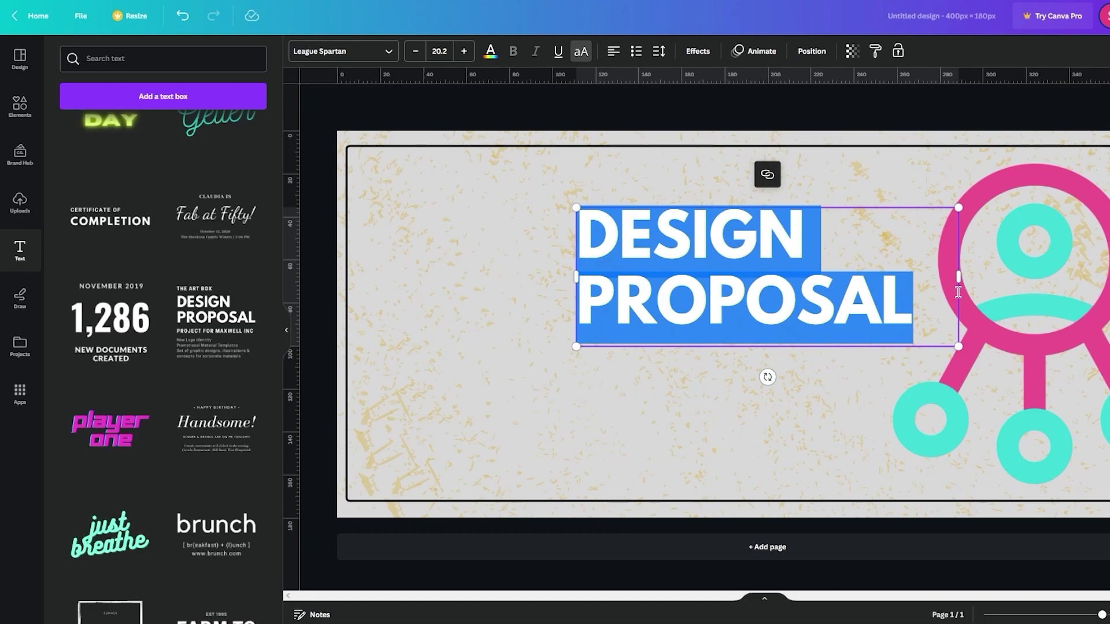
text(JOHN'S AFFILIAT)
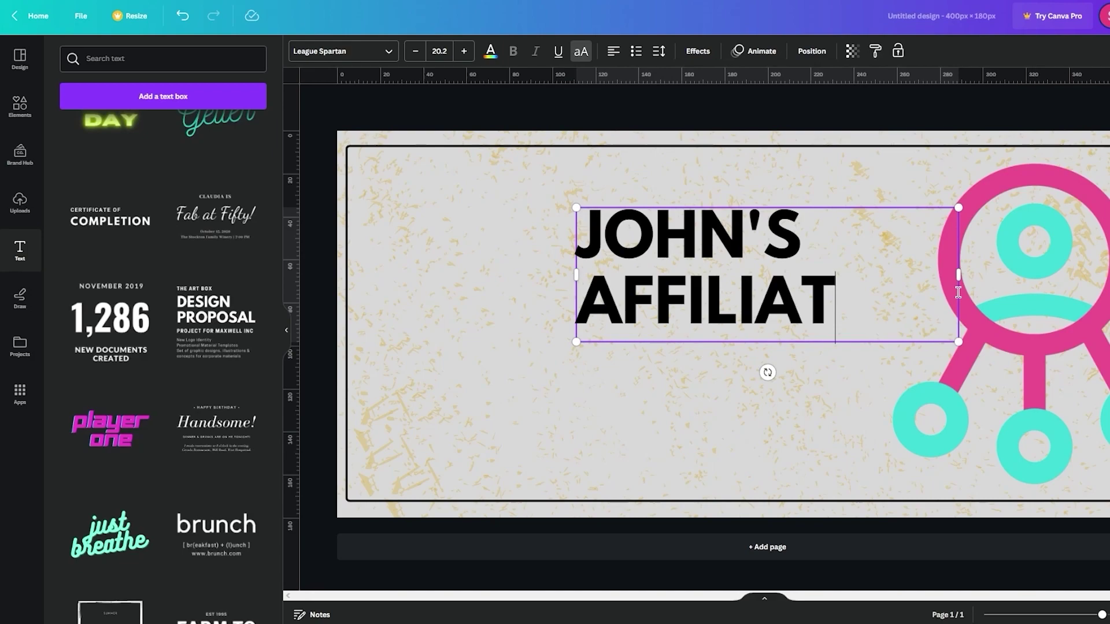
text(ION)
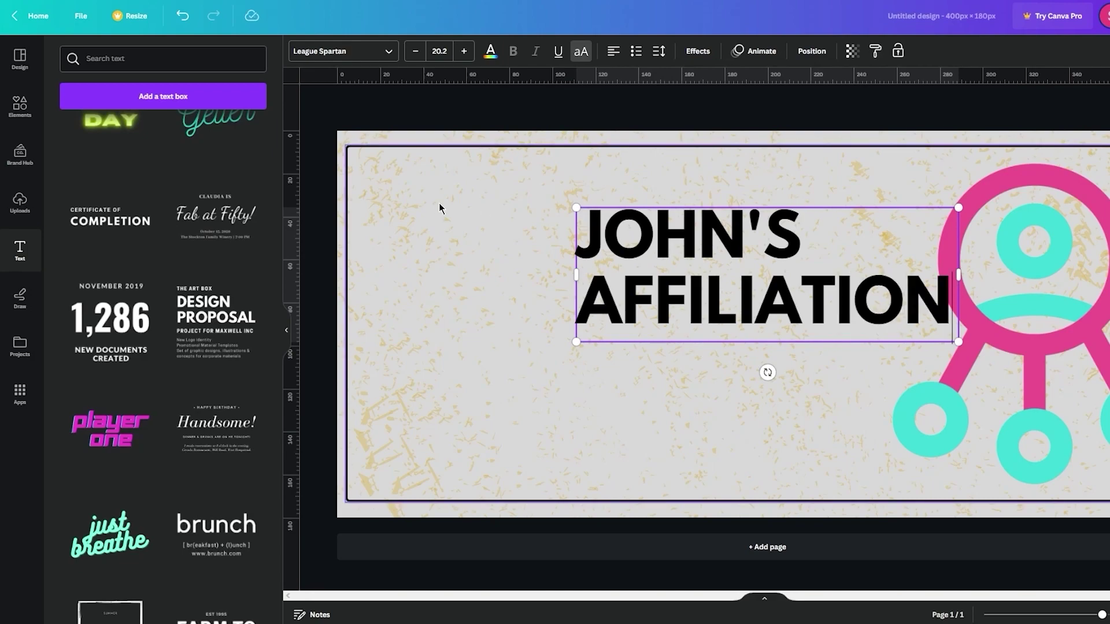
click(434, 208)
drag(761, 248, 733, 265)
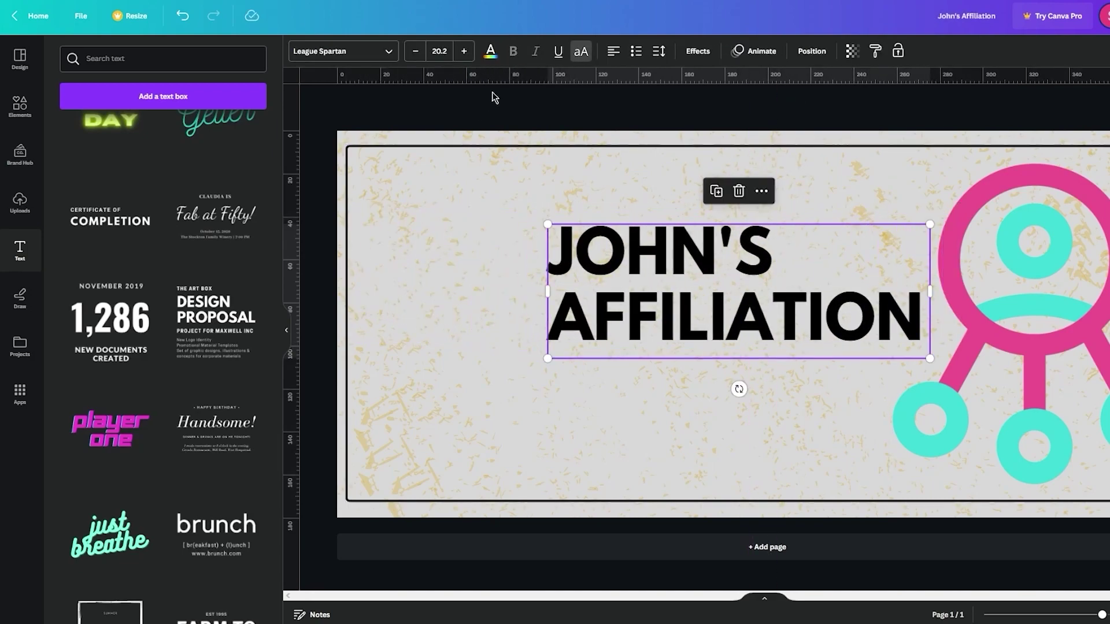
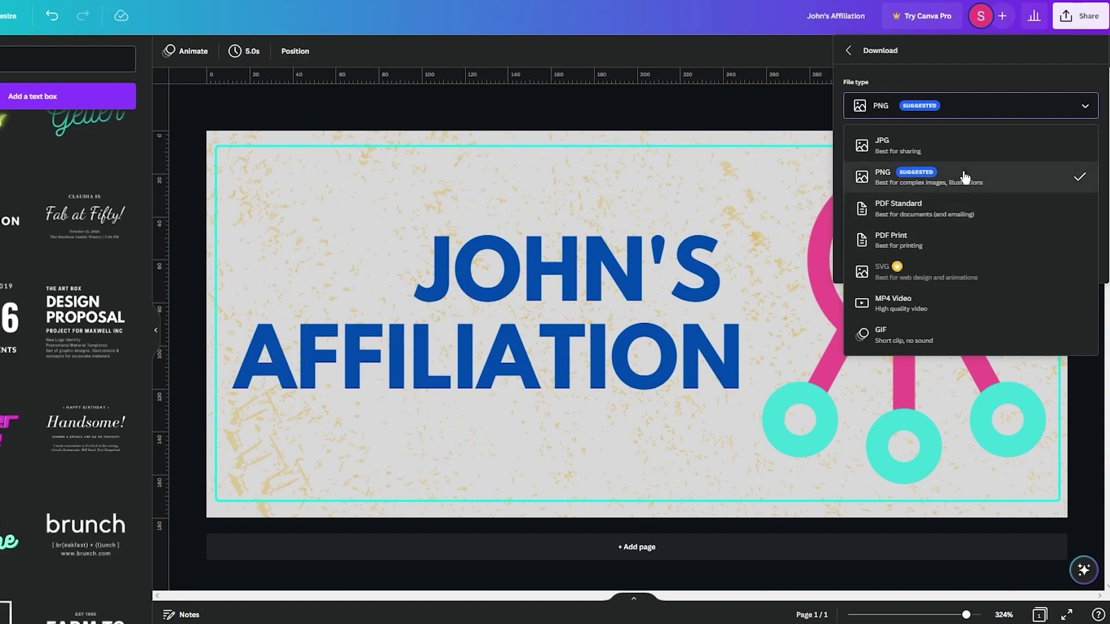
Download the finished logo as a PNG, preview the downloaded file and close the preview
click(902, 178)
click(953, 258)
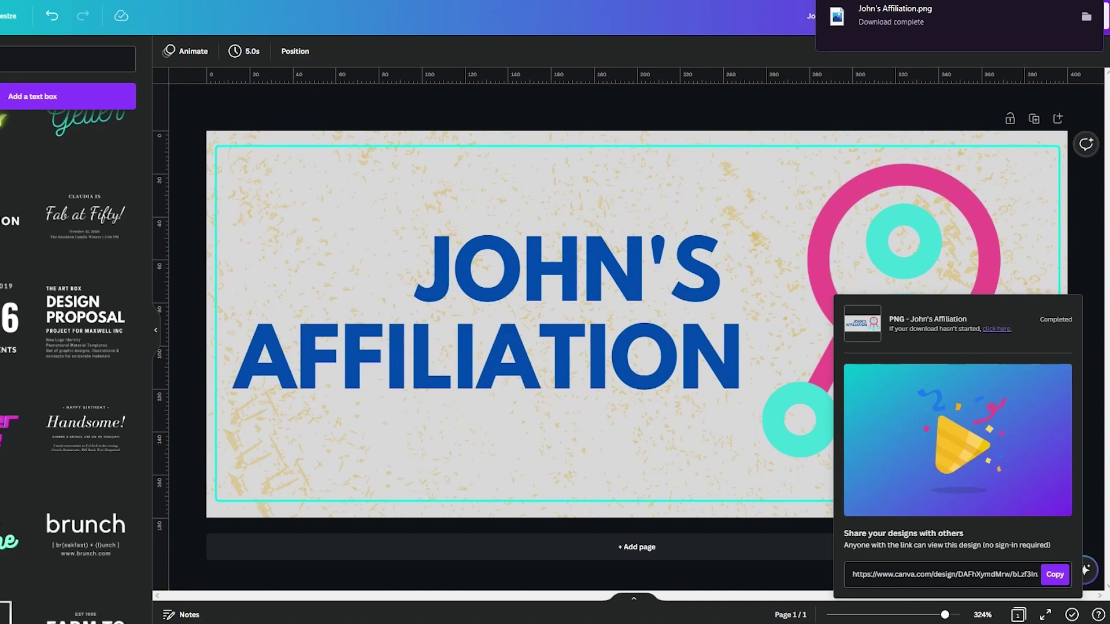
click(920, 32)
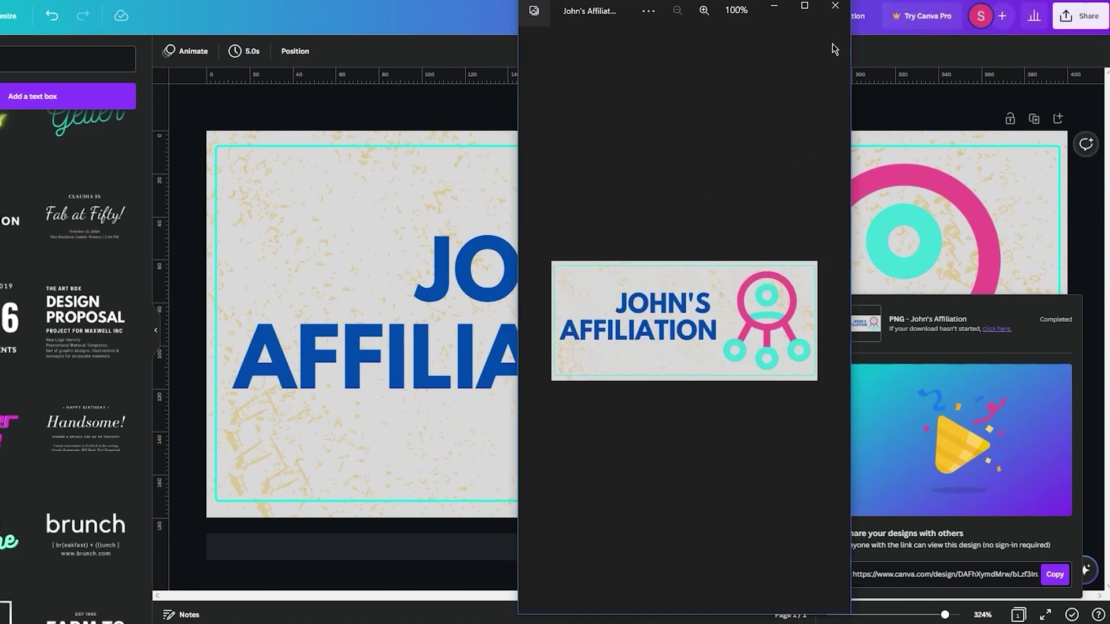
click(835, 5)
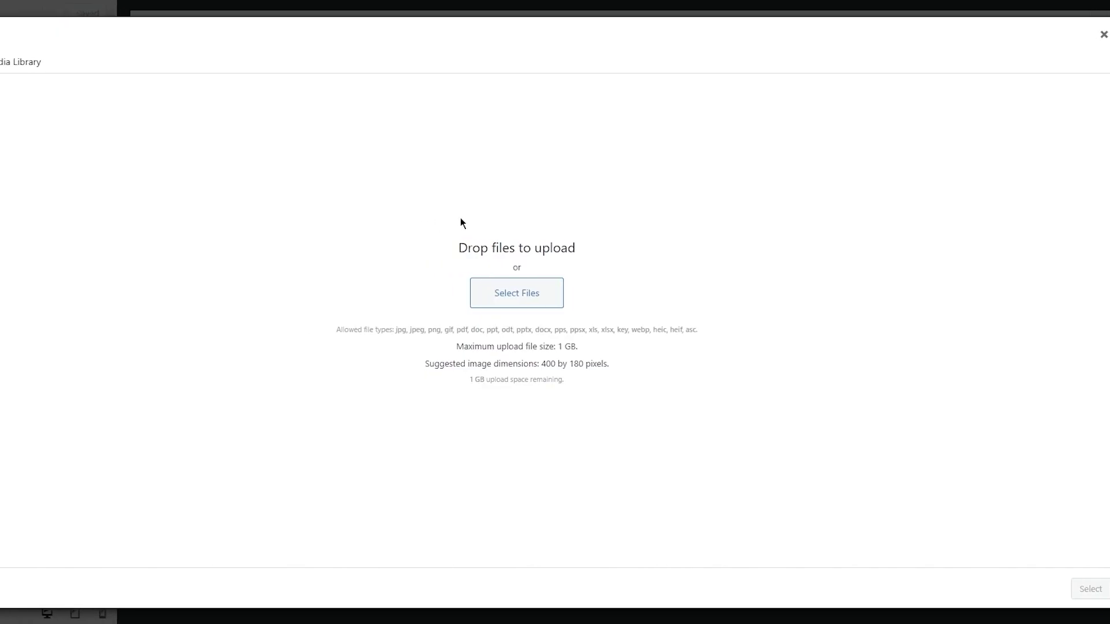
In the WordPress customizer, upload John's Affiliation.png and set it as the site logo
key(ctrl+j)
drag(1050, 34, 638, 272)
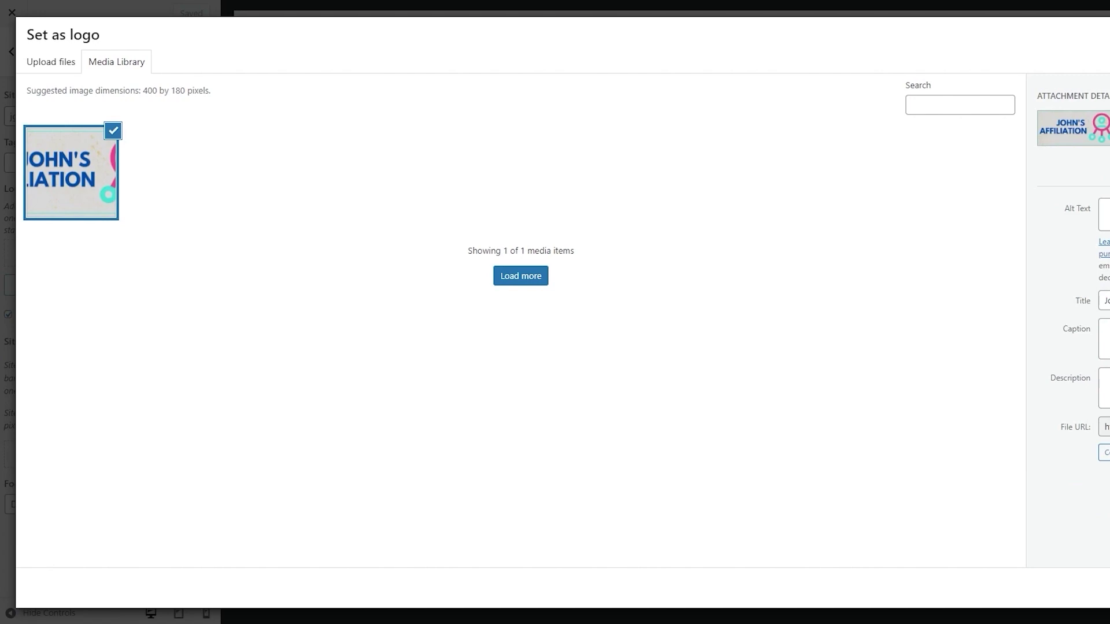
click(1104, 335)
click(1098, 588)
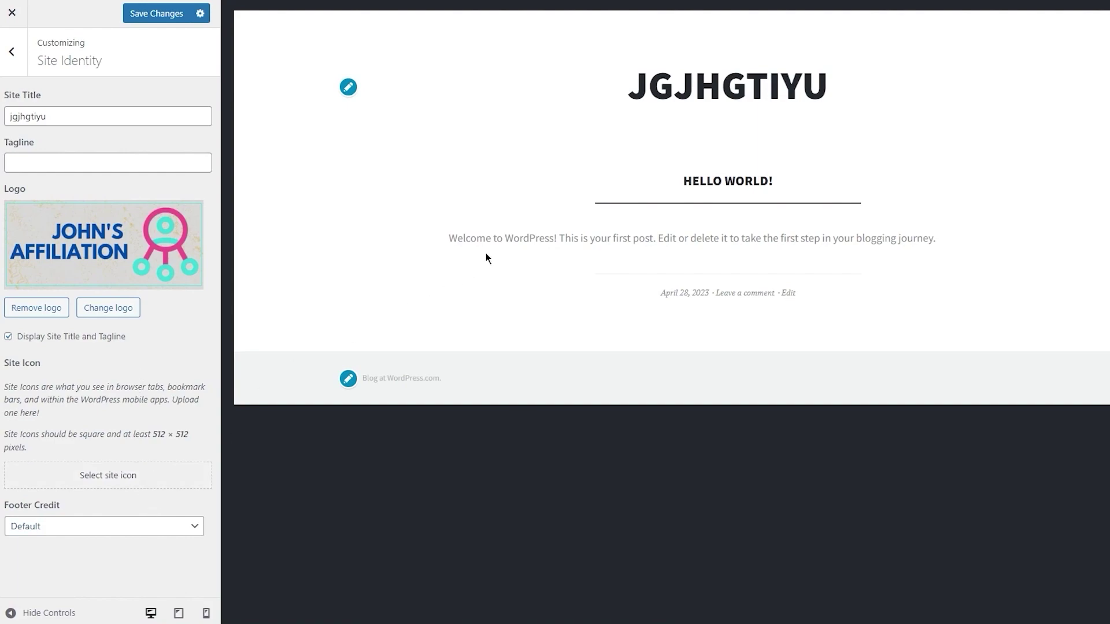
Set the site icon from the logo image, cropped to the square containing the pink and turquoise graphic
click(173, 483)
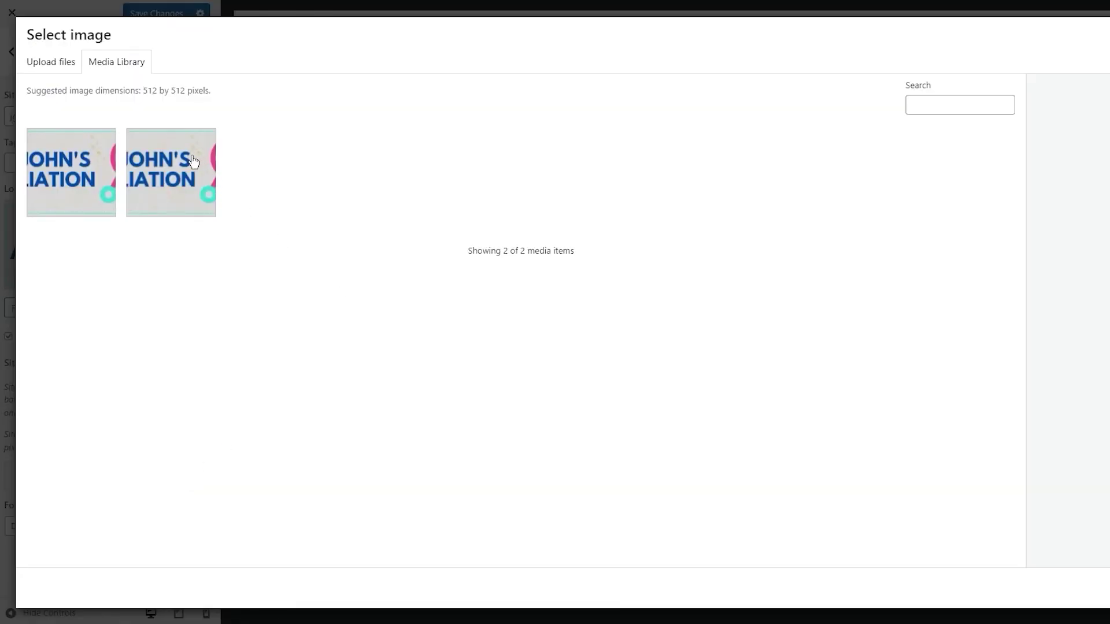
click(72, 164)
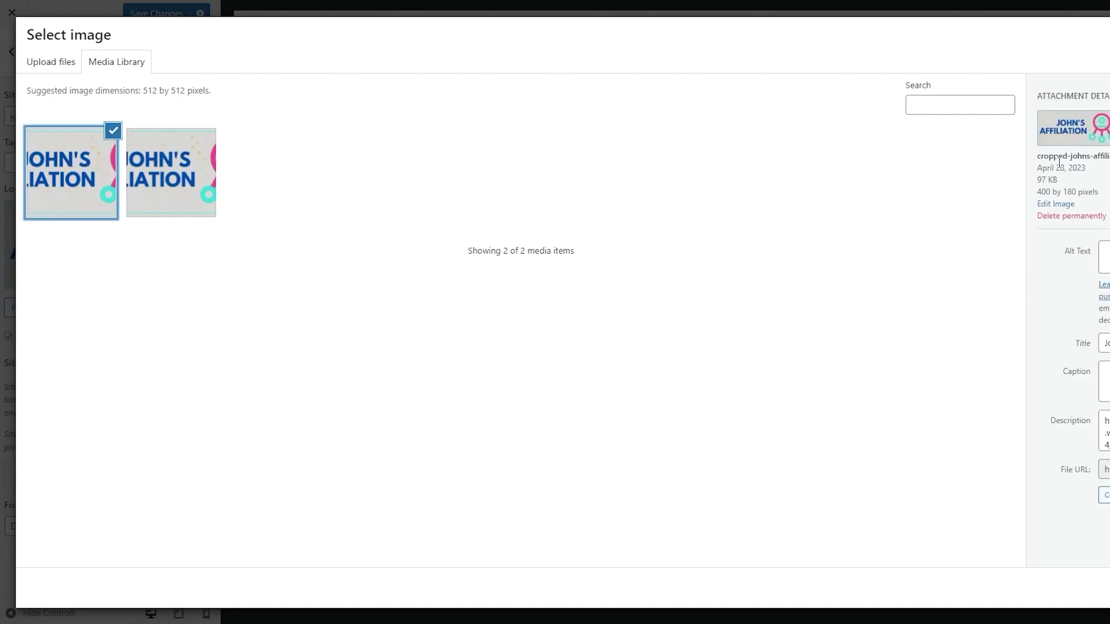
click(1079, 588)
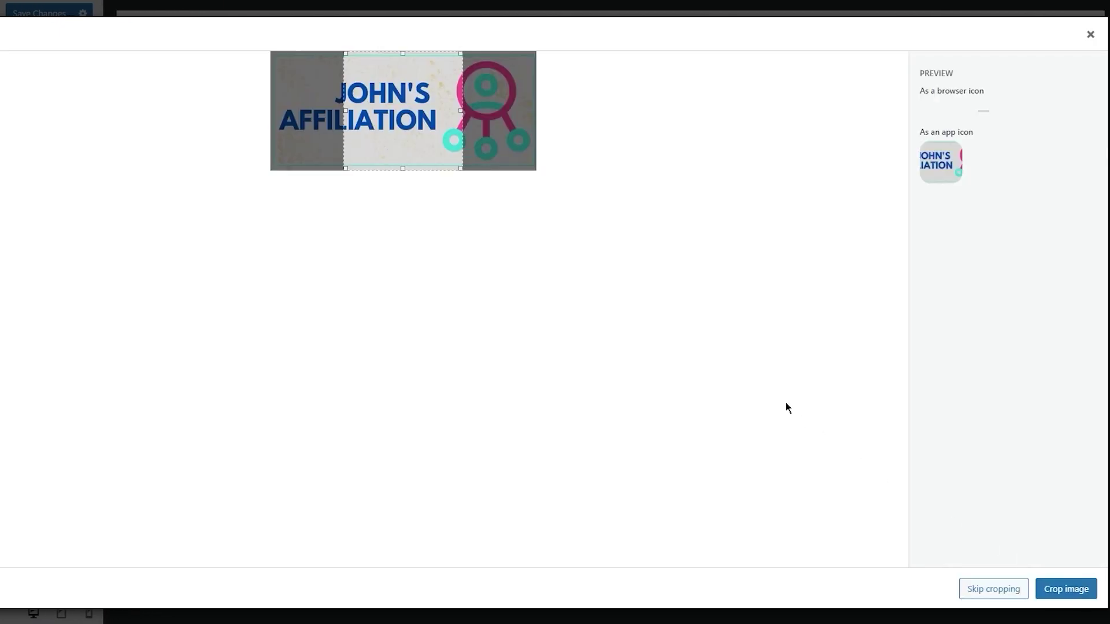
mouse_move(426, 113)
mouse_down()
mouse_move(508, 104)
mouse_move(391, 101)
mouse_move(441, 103)
mouse_up()
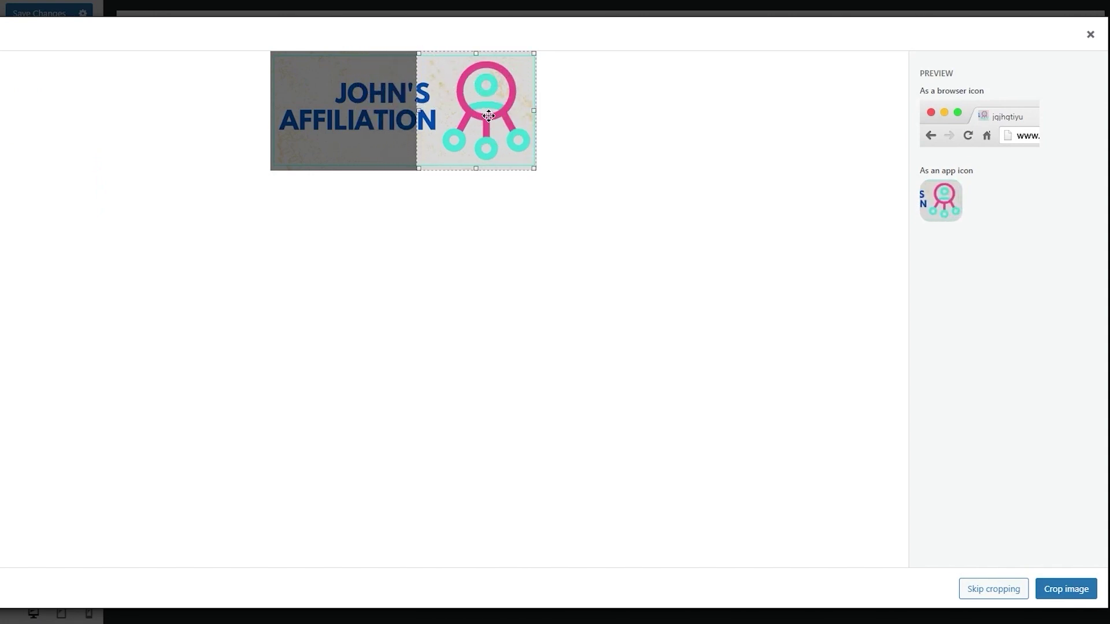
drag(489, 116, 513, 128)
drag(465, 118, 542, 123)
click(1066, 592)
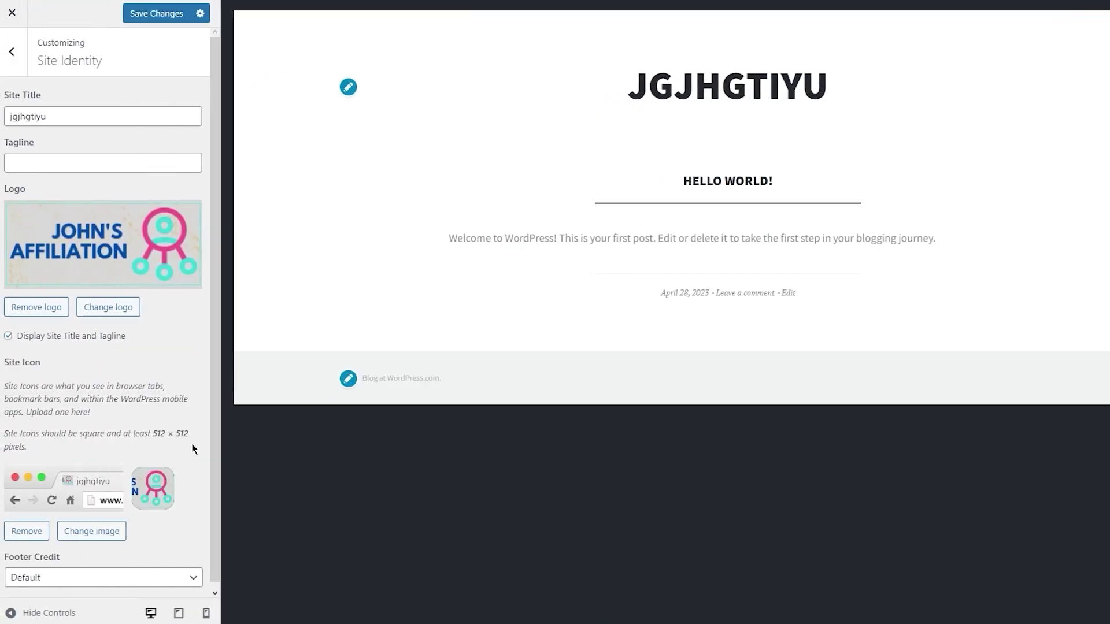
Look over the remaining site identity options and save the logo and site icon changes
double_click(101, 338)
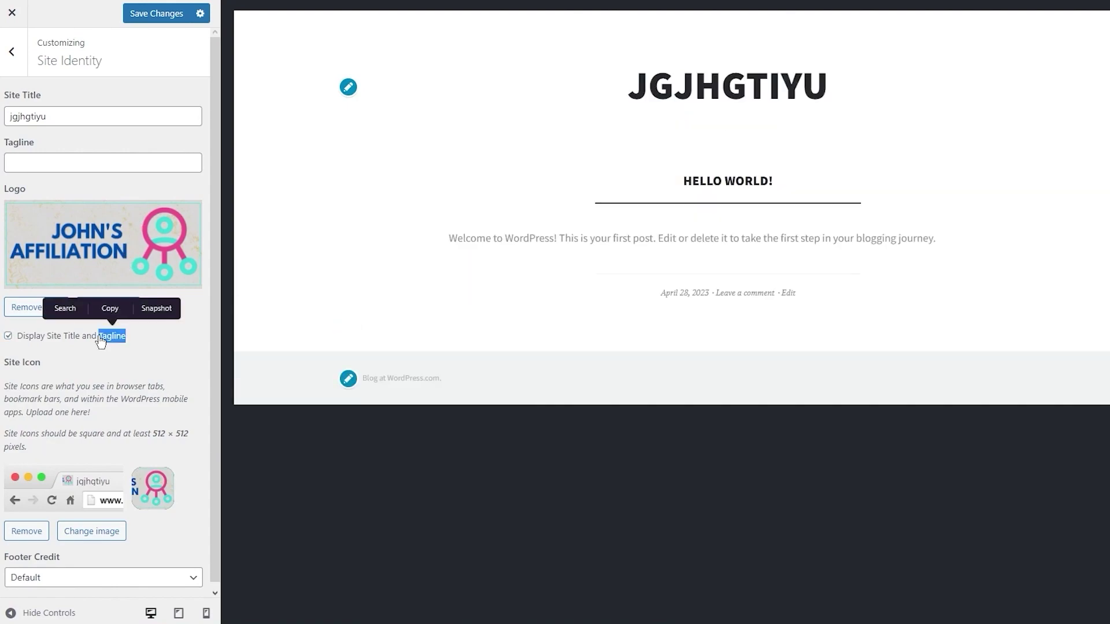
scroll(103, 338, down, 1)
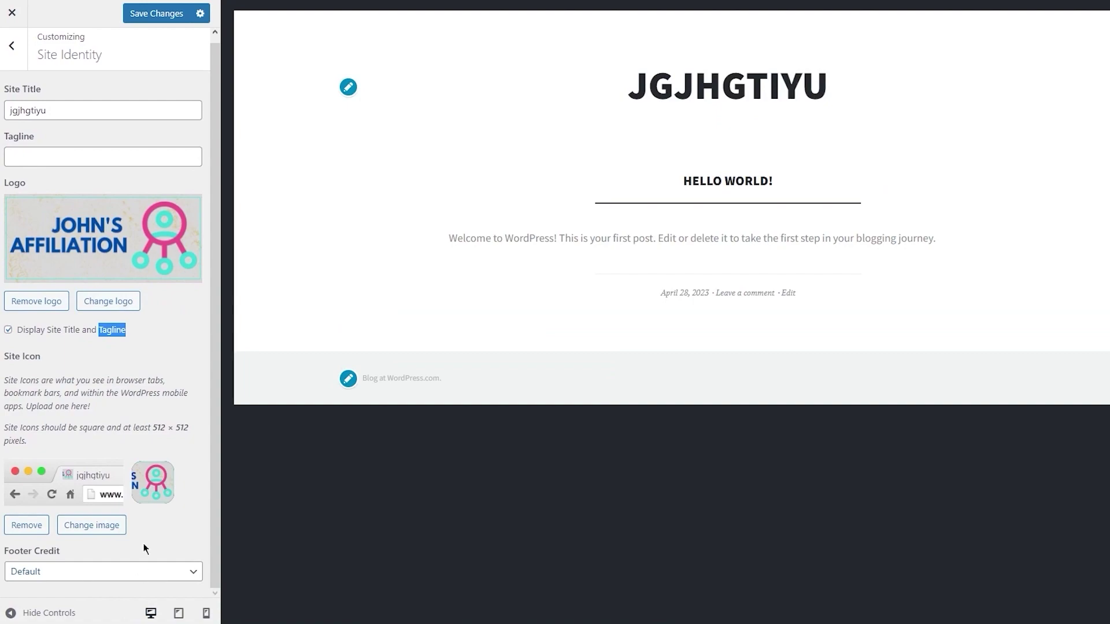
click(164, 13)
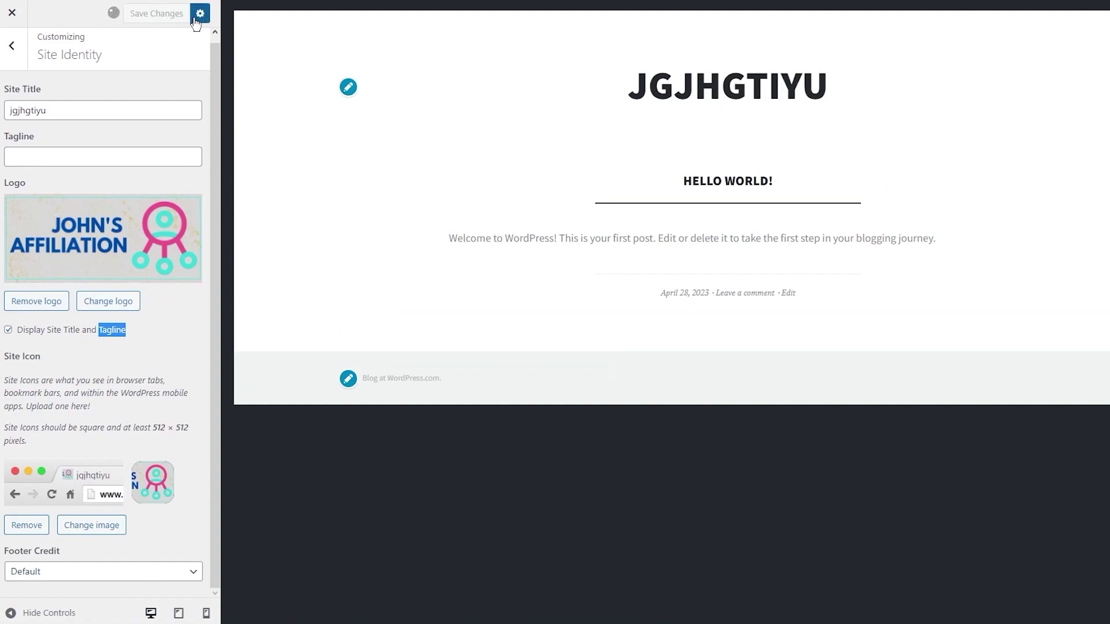
Try the logo image as the header image, cropped to a horizontal band around its lettering
click(12, 45)
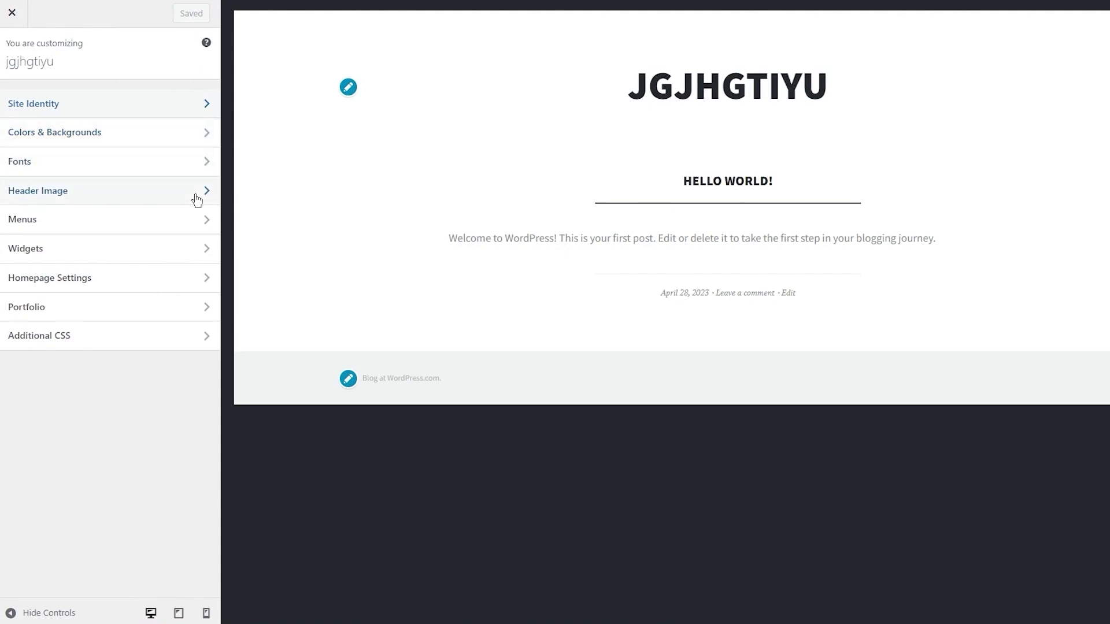
click(176, 189)
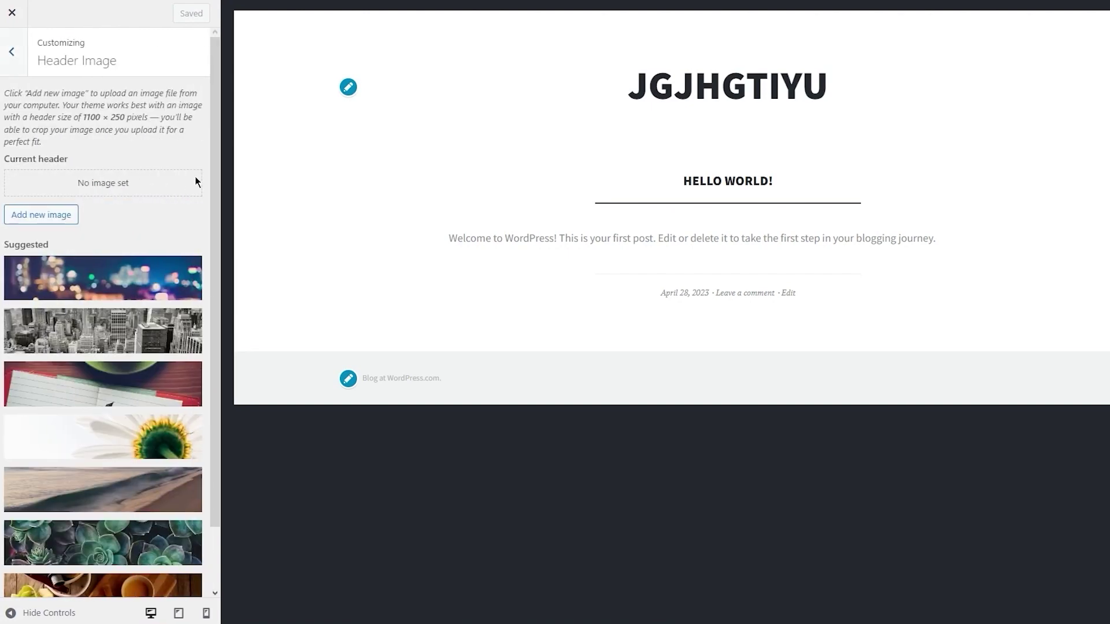
click(67, 217)
click(88, 197)
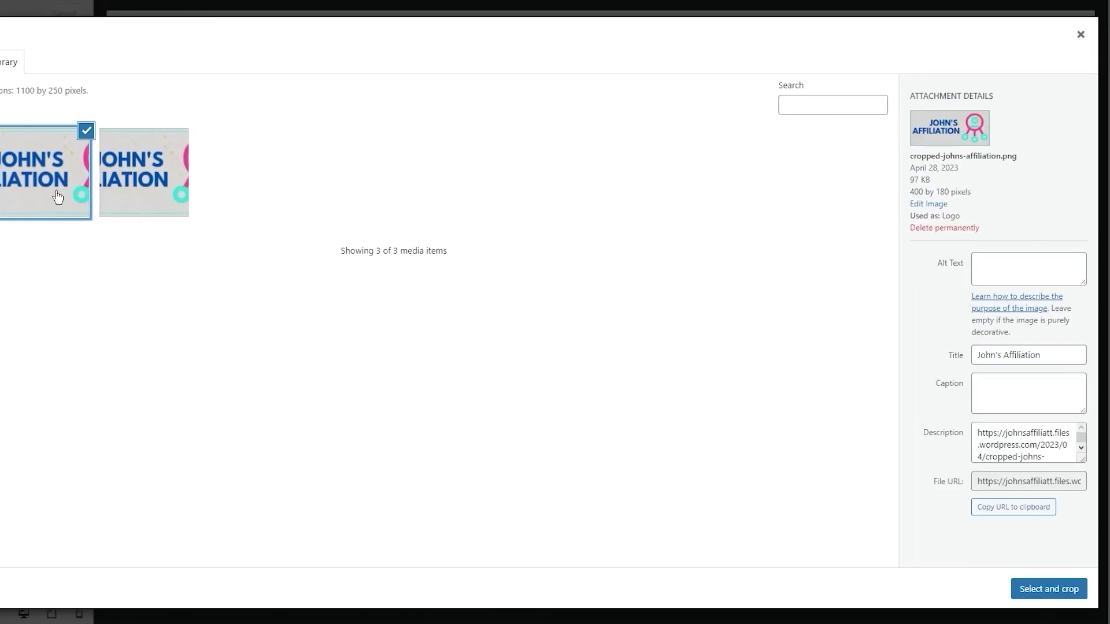
click(1048, 588)
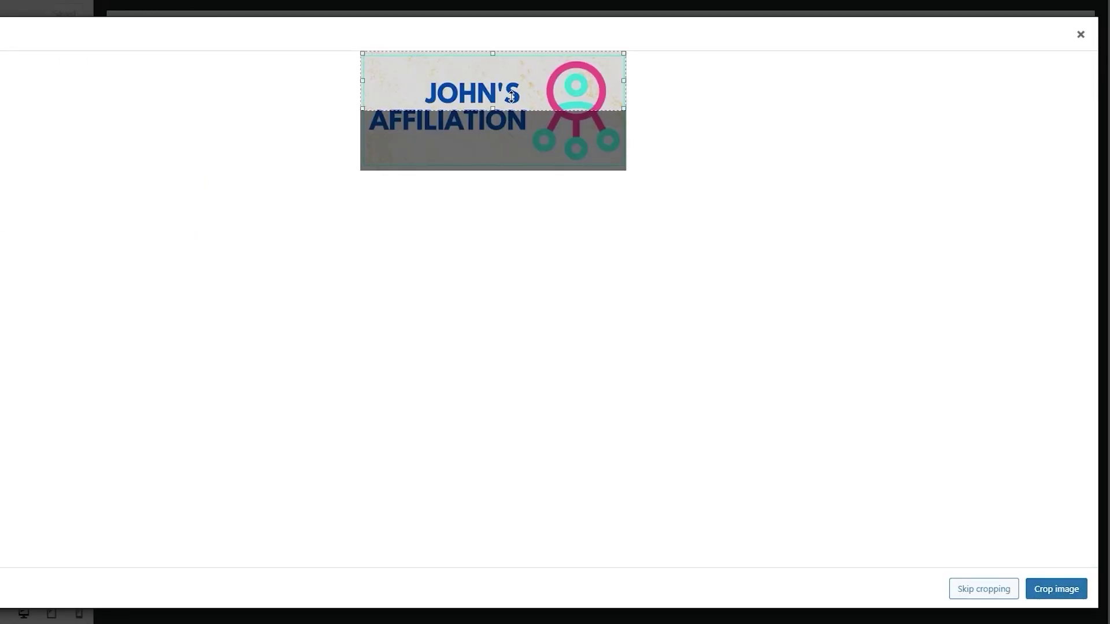
drag(517, 86, 517, 111)
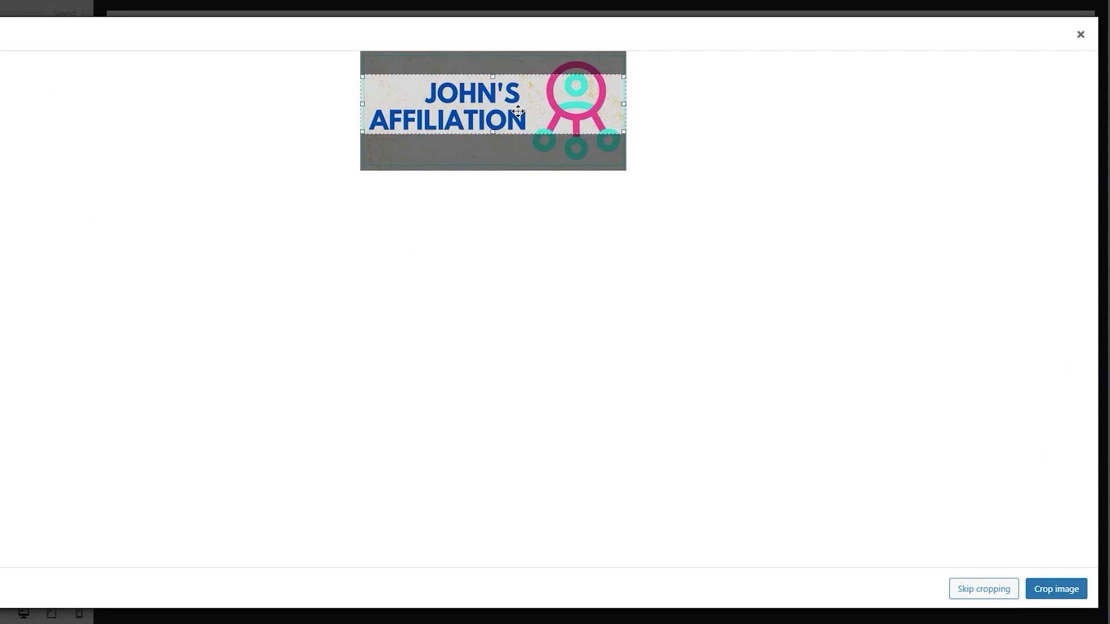
click(1035, 590)
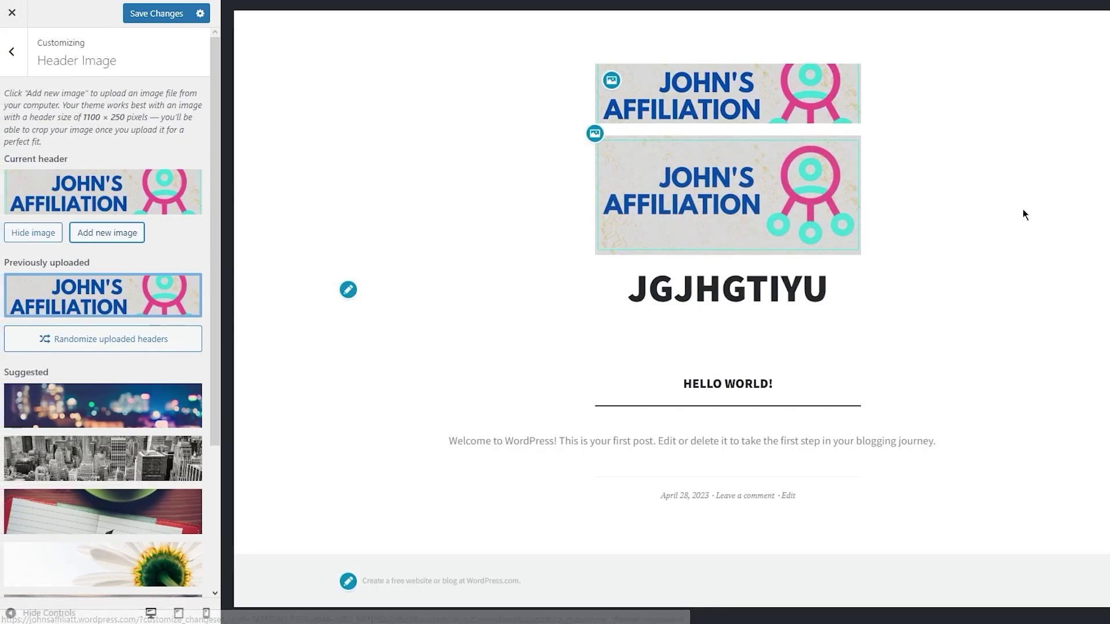
Set the header image to the suggested blurred city lights photo and save the changes
click(682, 179)
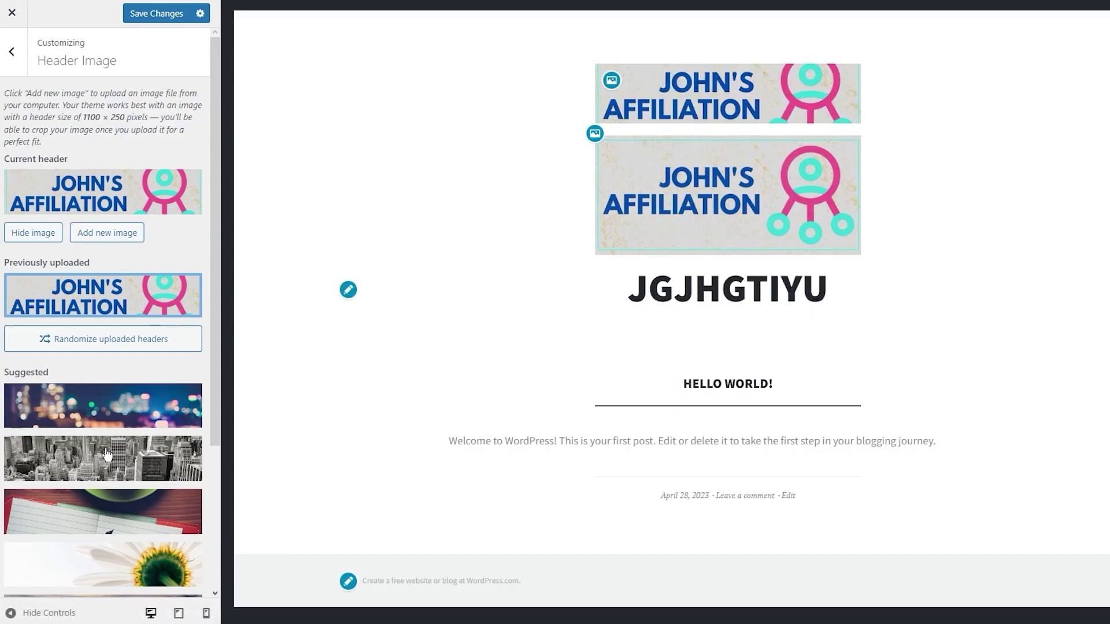
scroll(107, 453, down, 3)
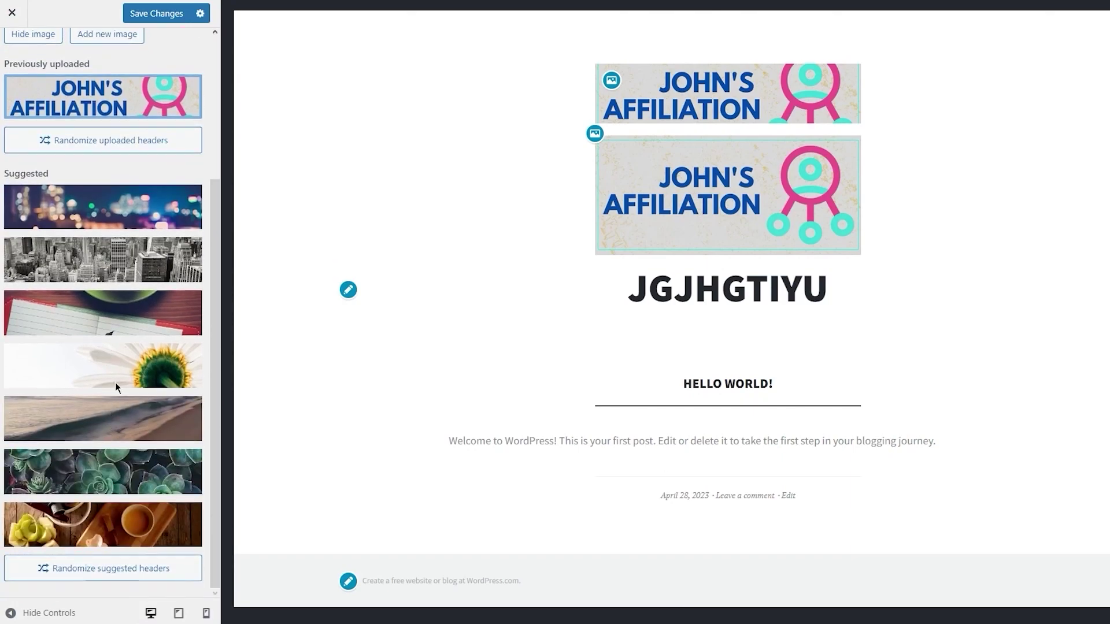
click(153, 192)
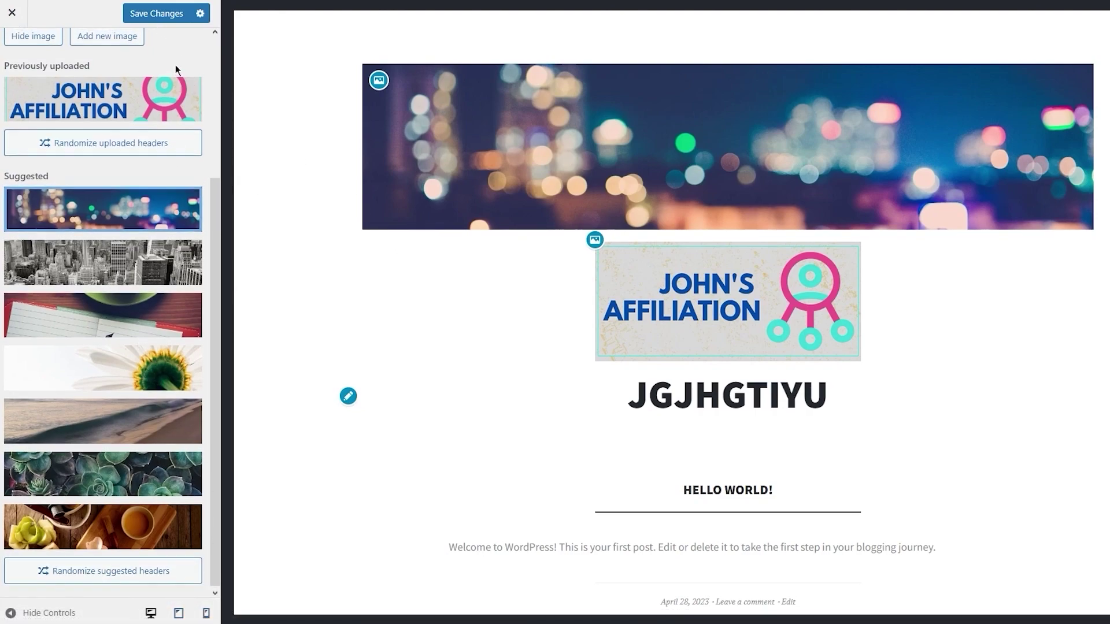
scroll(166, 33, up, 5)
click(152, 13)
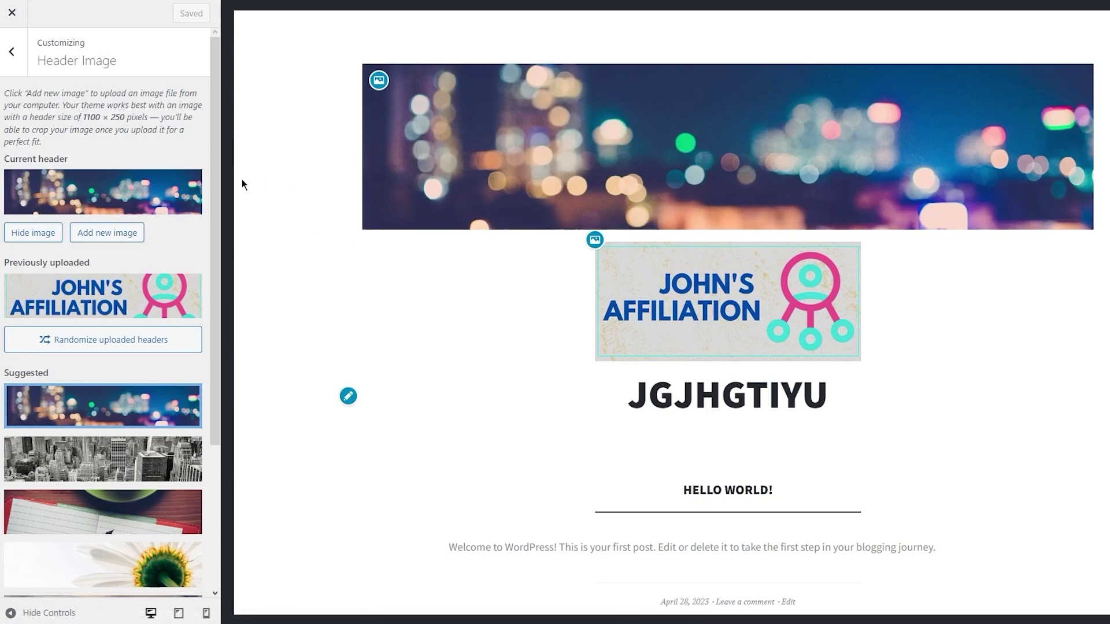
Look at the site's menu options, then return to the overview of customizer sections
click(12, 52)
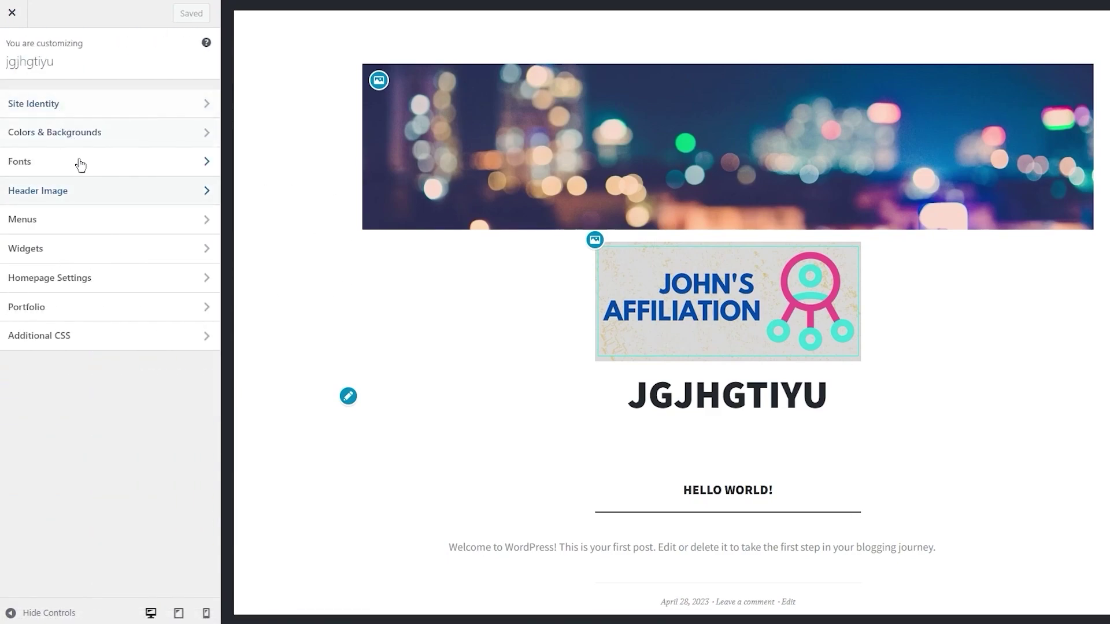
click(93, 230)
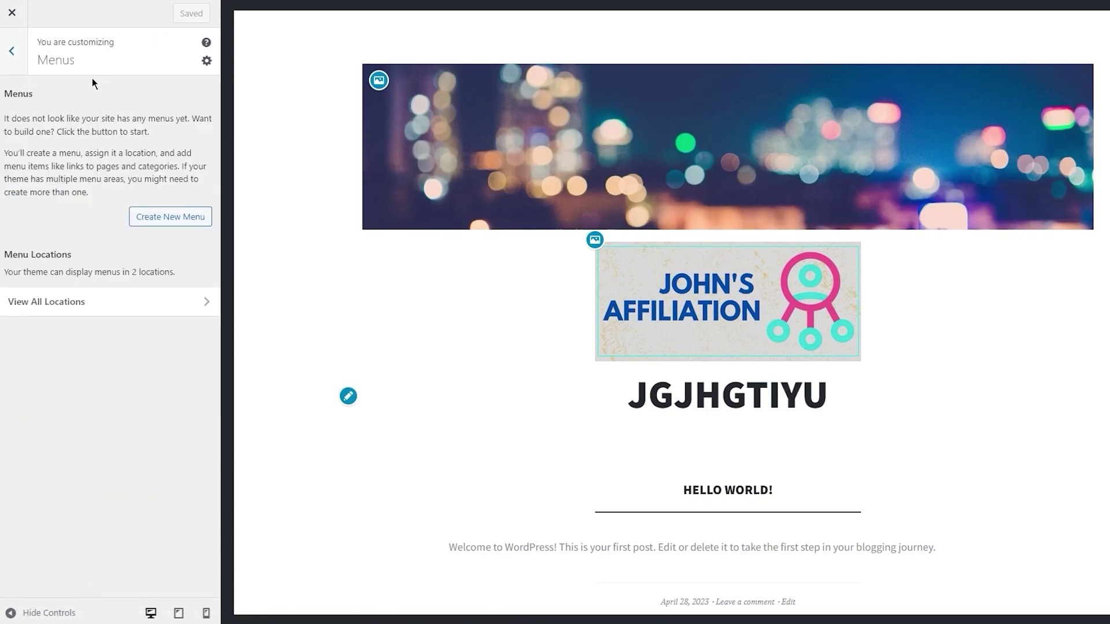
click(13, 53)
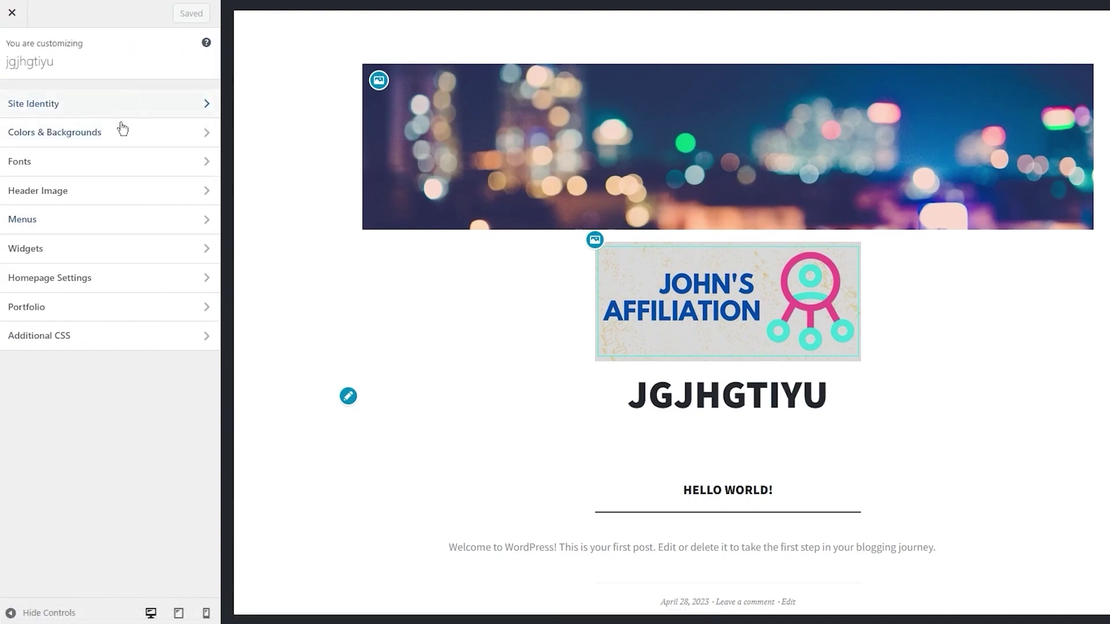
Look over the header image options, then return to the overview of customizer sections
click(166, 198)
scroll(174, 195, down, 3)
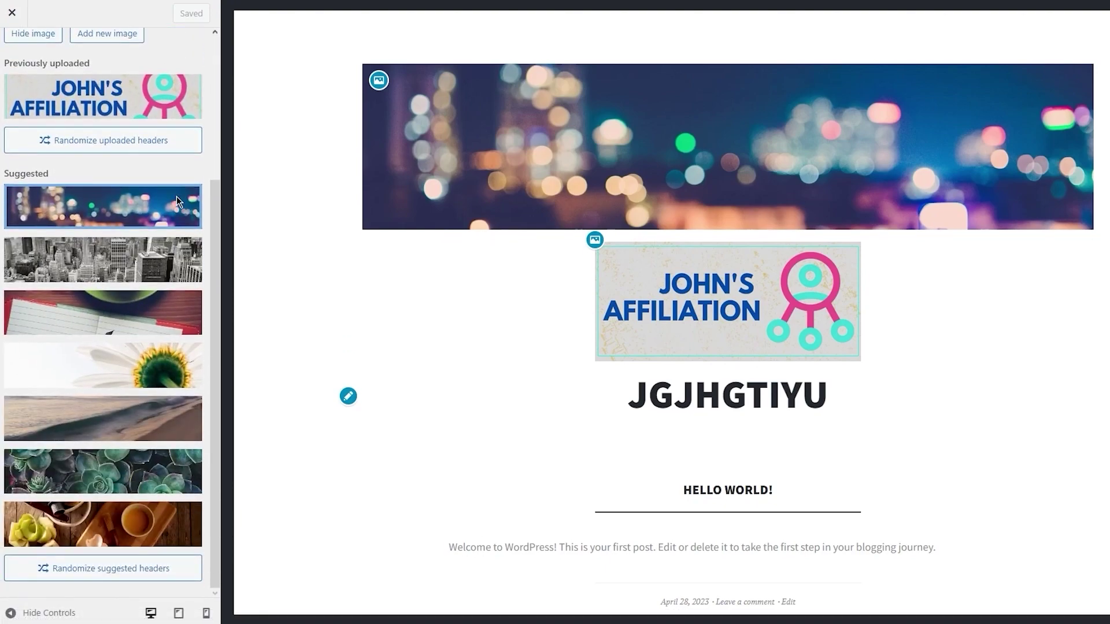
scroll(176, 196, up, 3)
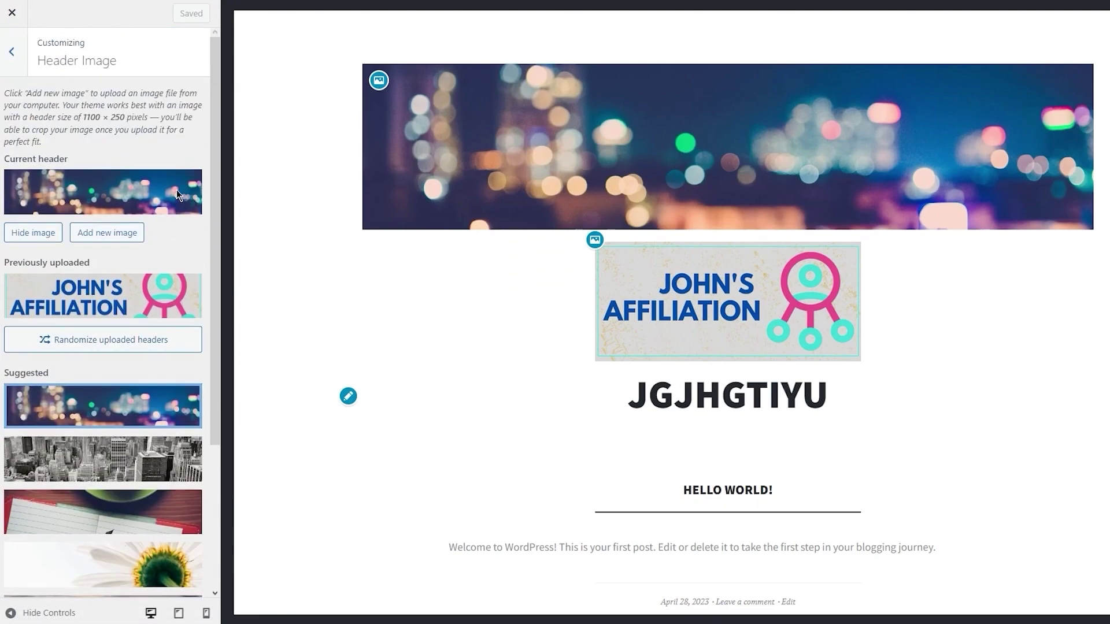
click(12, 54)
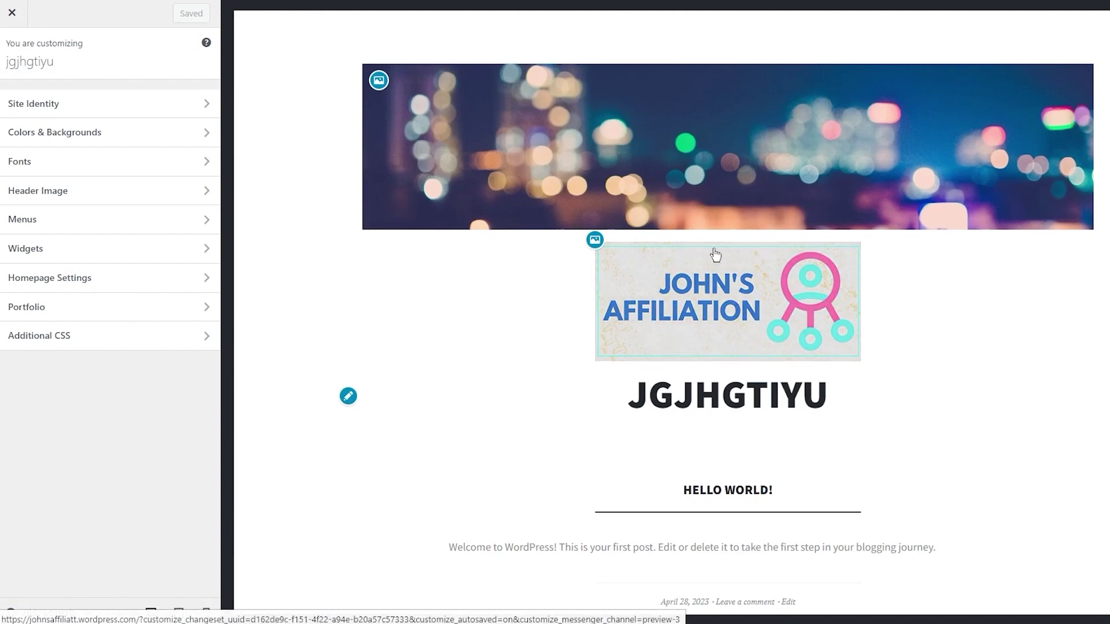
Look at the logo settings under Site Identity and the choices available for the footer credit
click(595, 239)
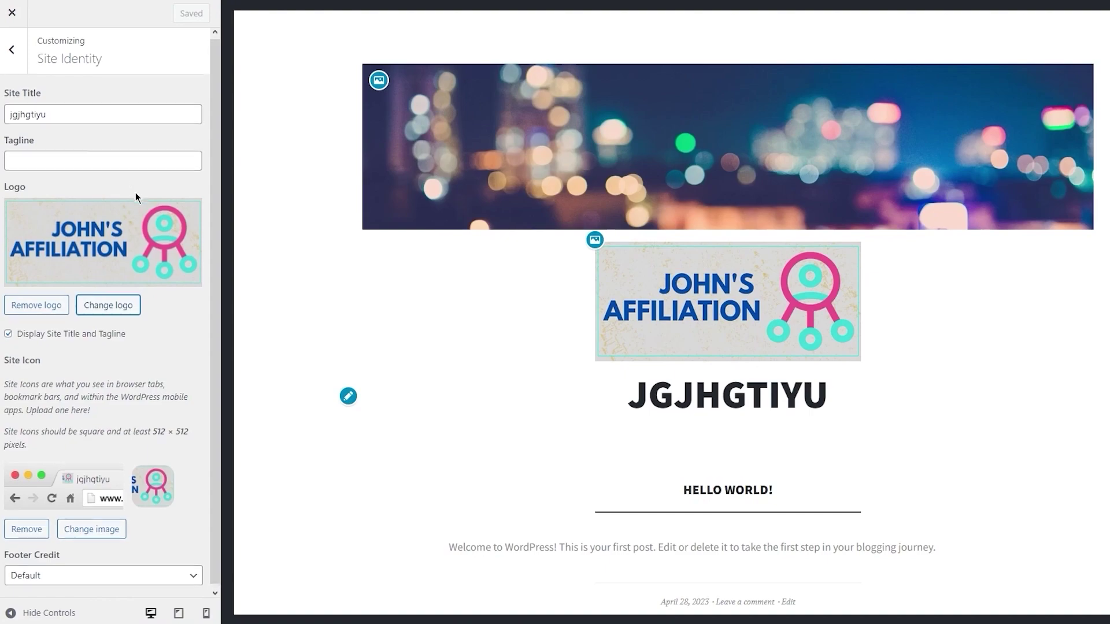
scroll(136, 198, down, 1)
click(127, 576)
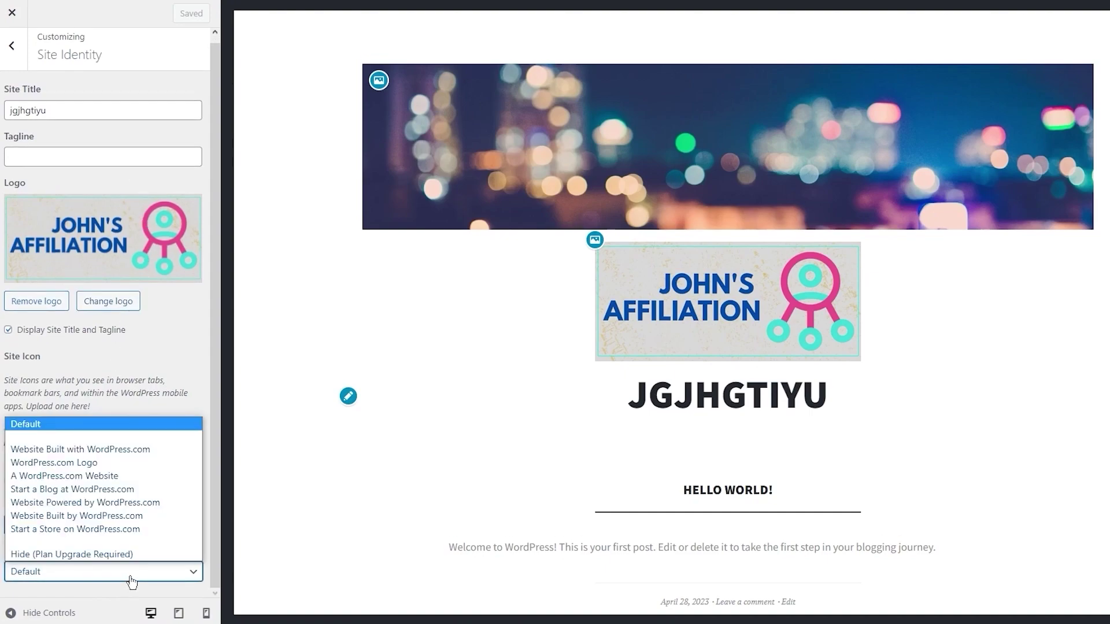
Close the customizer and look over the site's preview from the footer up to the header image
click(14, 14)
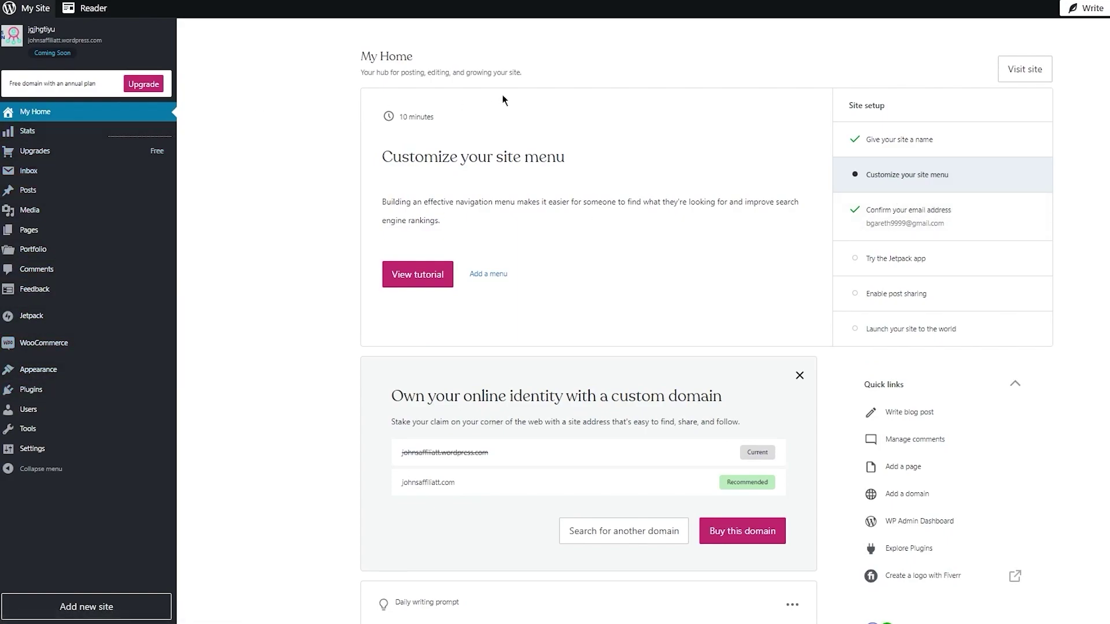
click(68, 32)
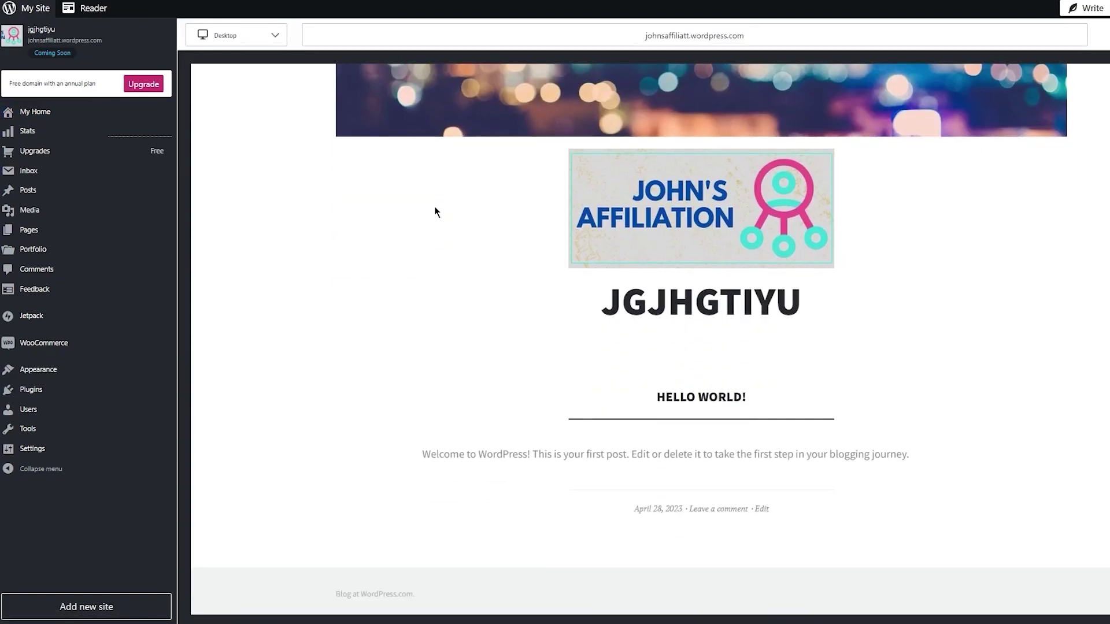
scroll(434, 206, up, 3)
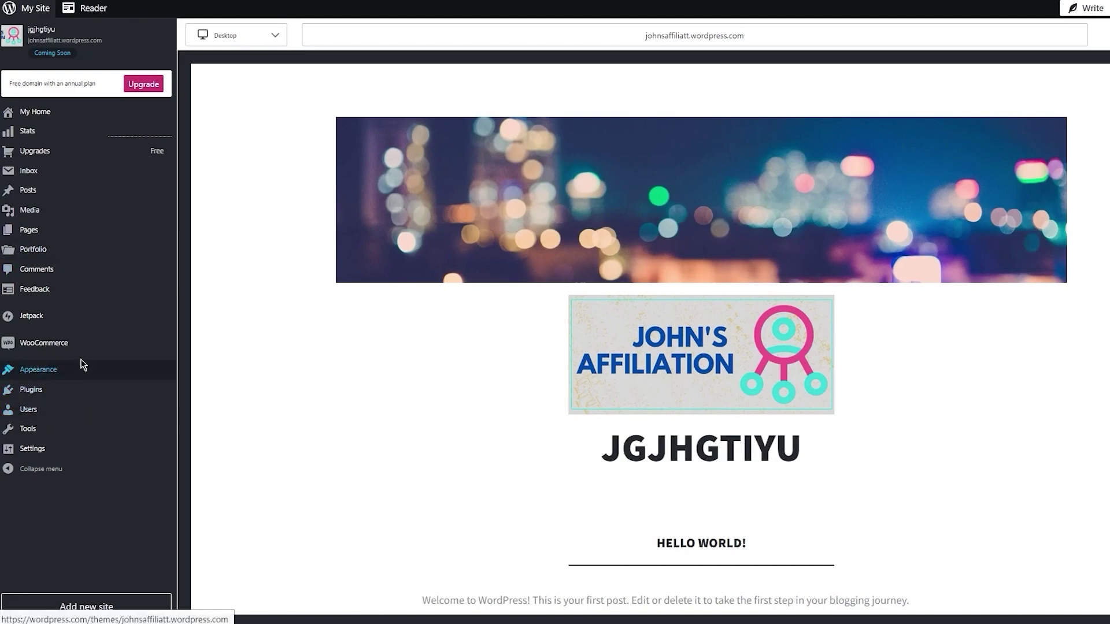
Reopen the customizer's Colors & Backgrounds settings, look at the accent colors, and bring up the suggested background colors
click(167, 375)
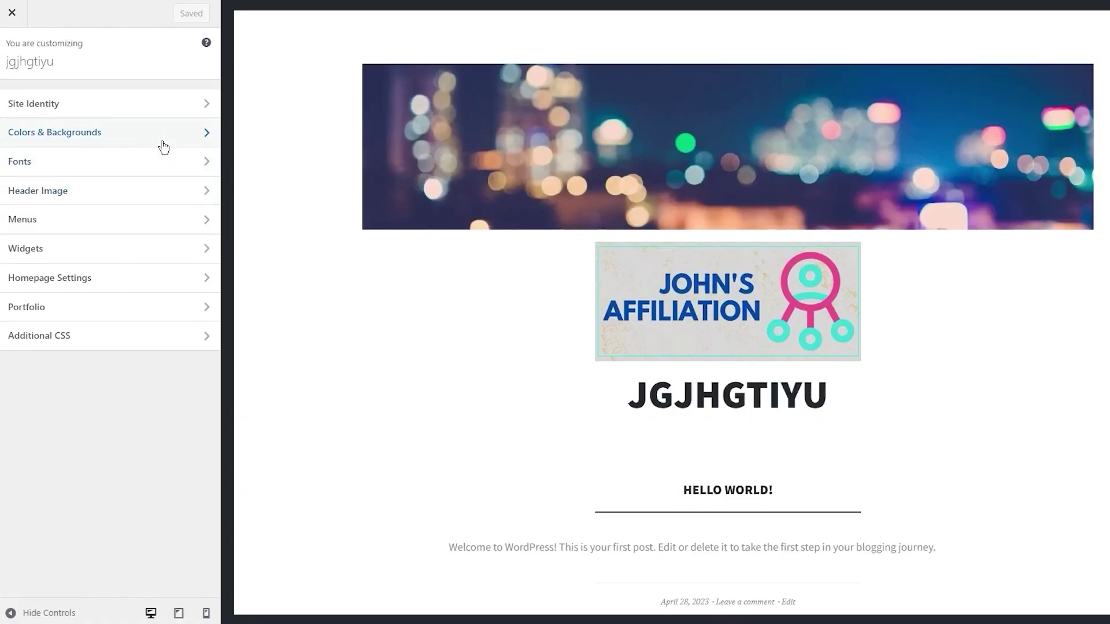
click(162, 141)
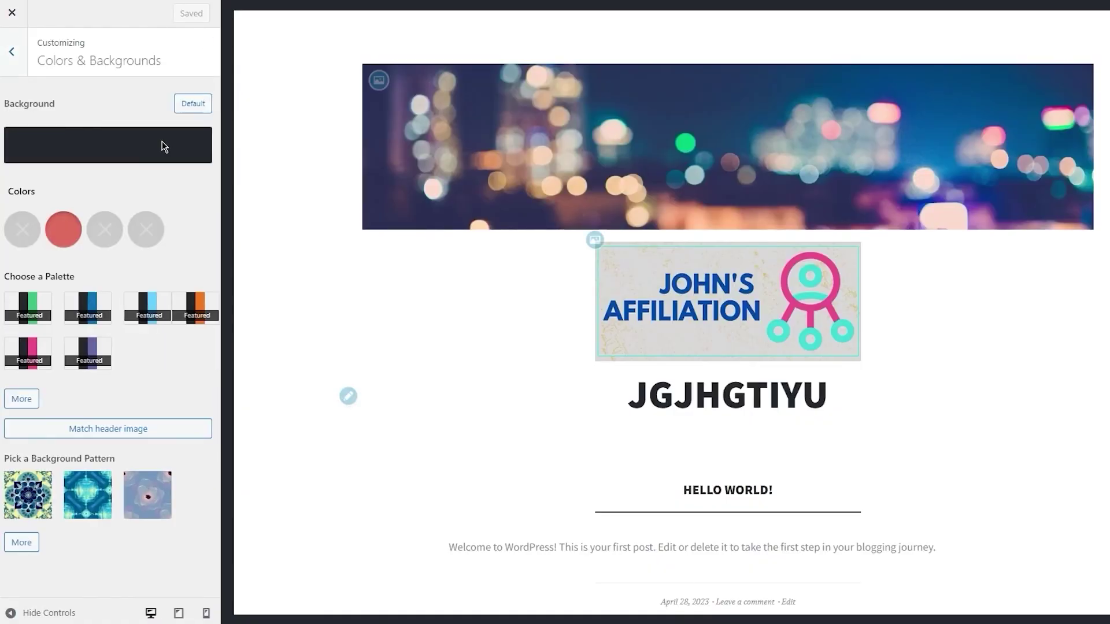
click(72, 243)
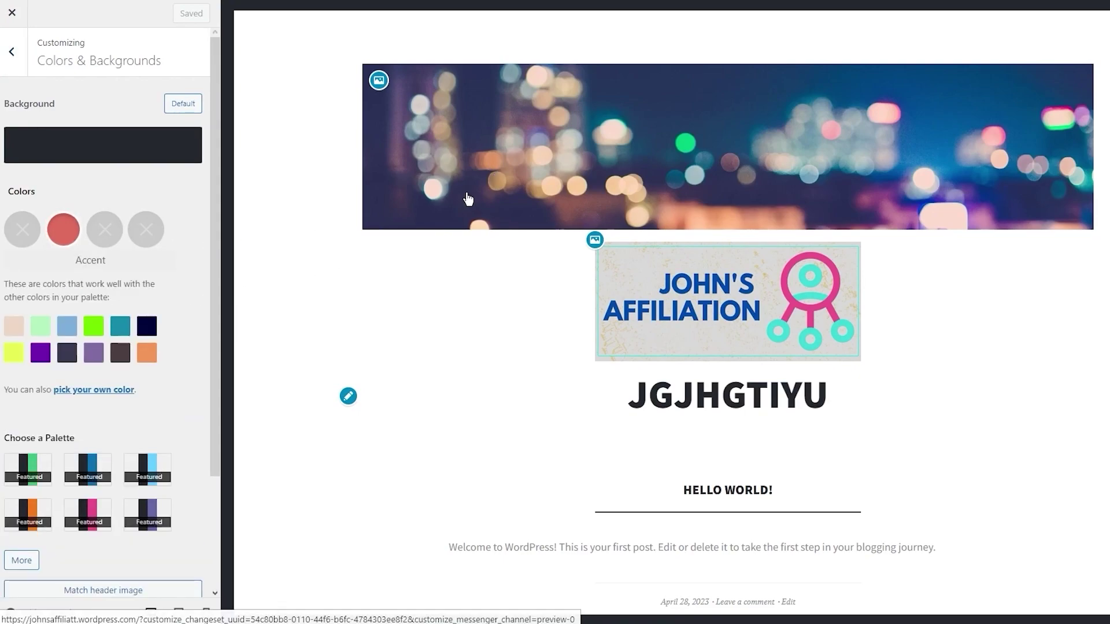
scroll(468, 199, down, 2)
scroll(468, 199, up, 2)
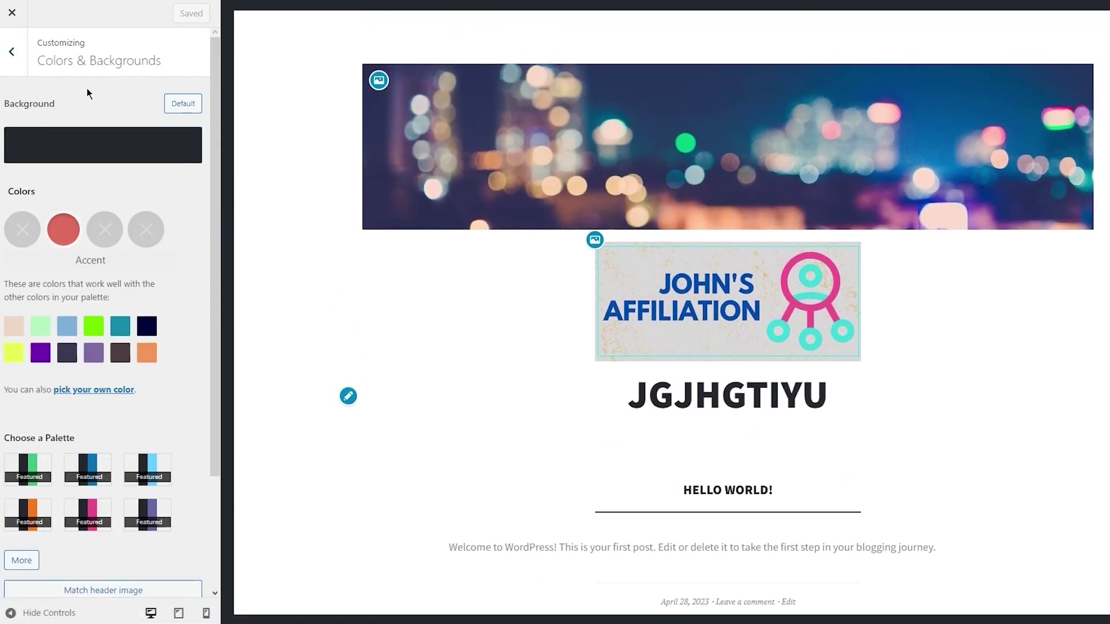
click(113, 149)
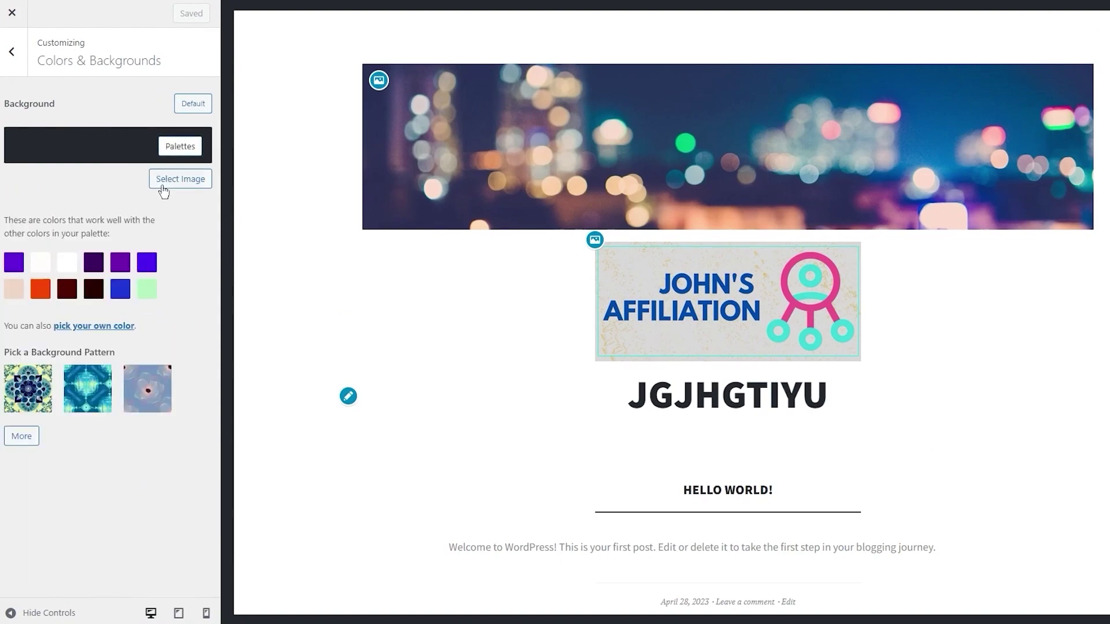
Try several suggested background colors on the site, from bright indigo through near-black brown to white
click(113, 262)
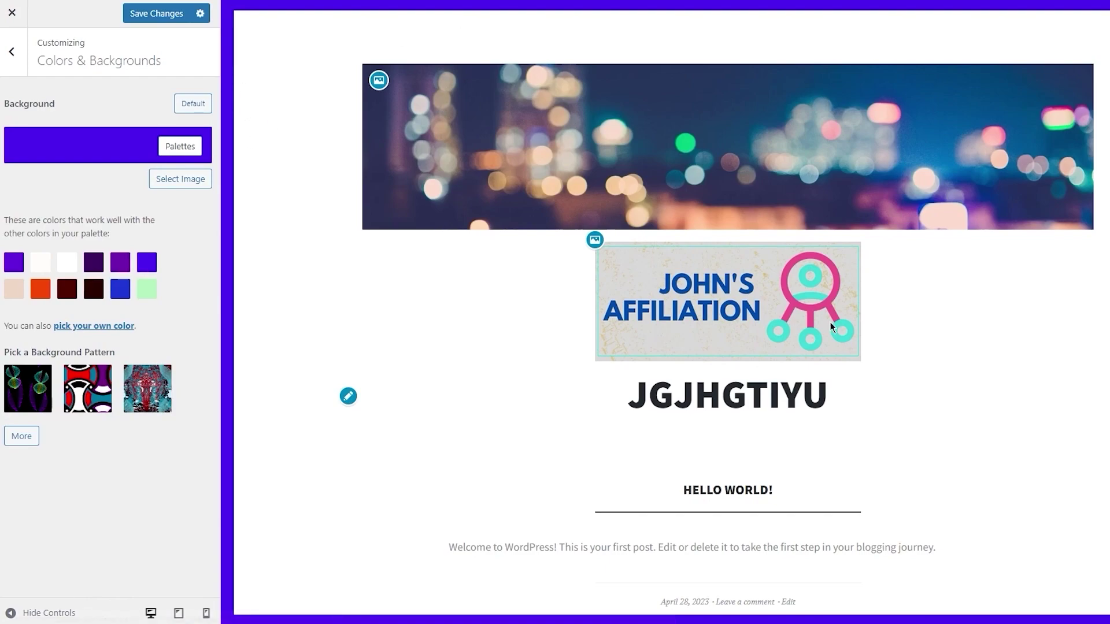
click(120, 289)
click(94, 289)
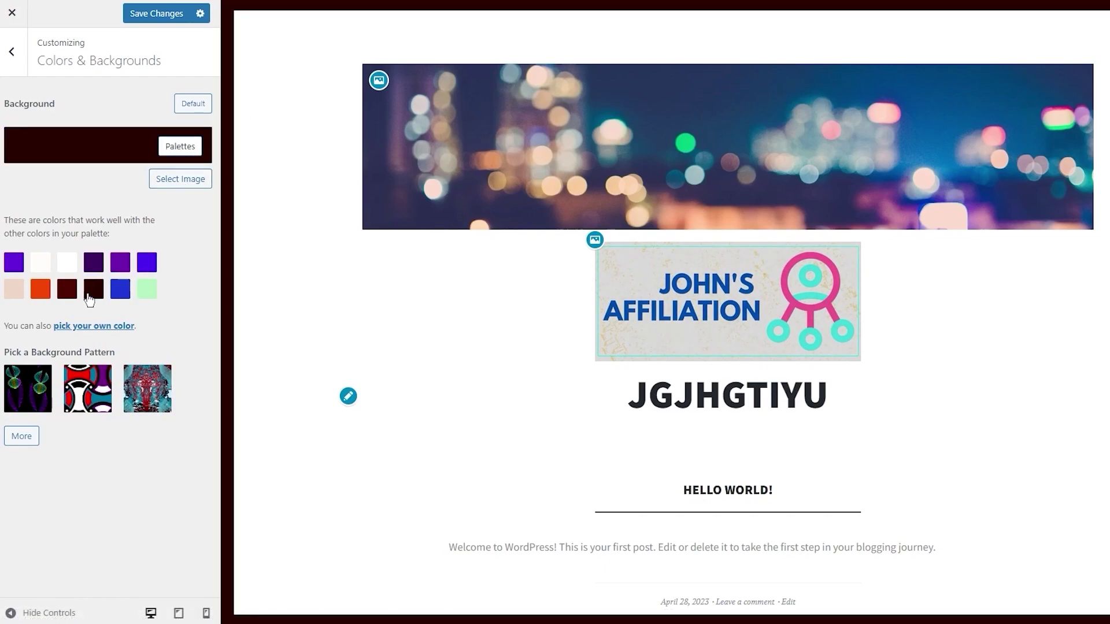
click(67, 289)
click(41, 289)
click(13, 289)
click(68, 263)
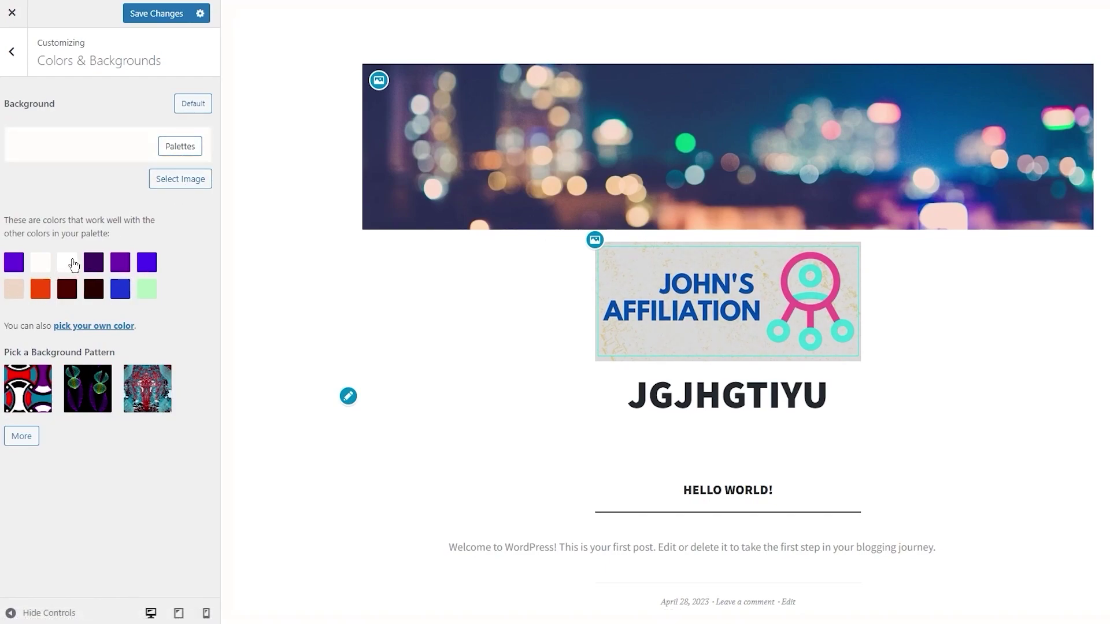
Set the site background to the suggested dark maroon color, comparing it with other swatches, and save the changes
click(67, 294)
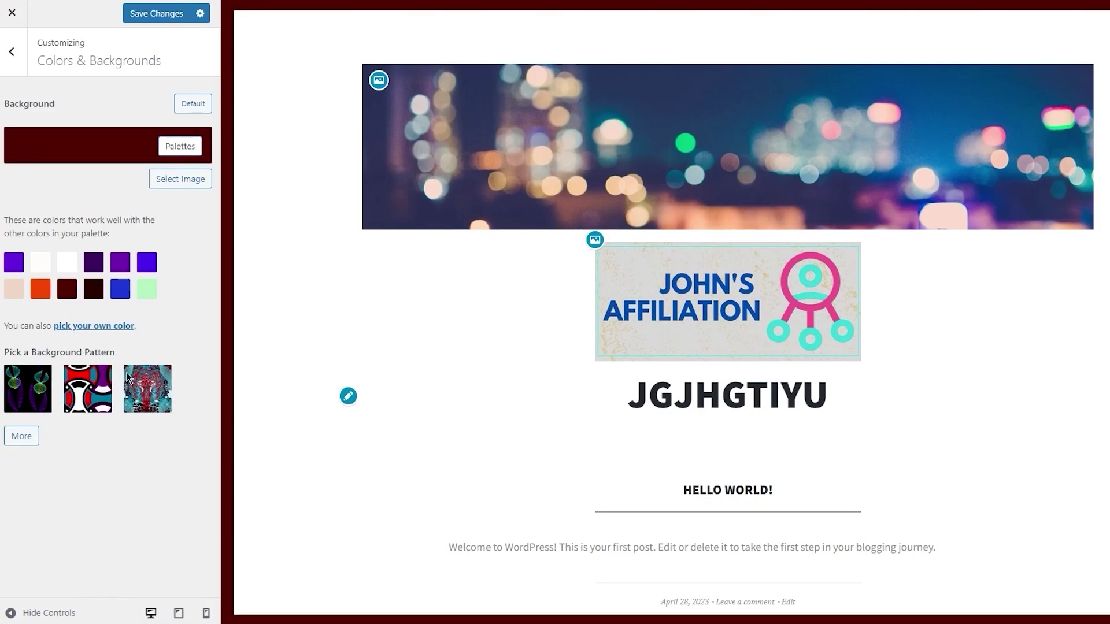
click(148, 297)
click(120, 289)
click(67, 295)
click(142, 15)
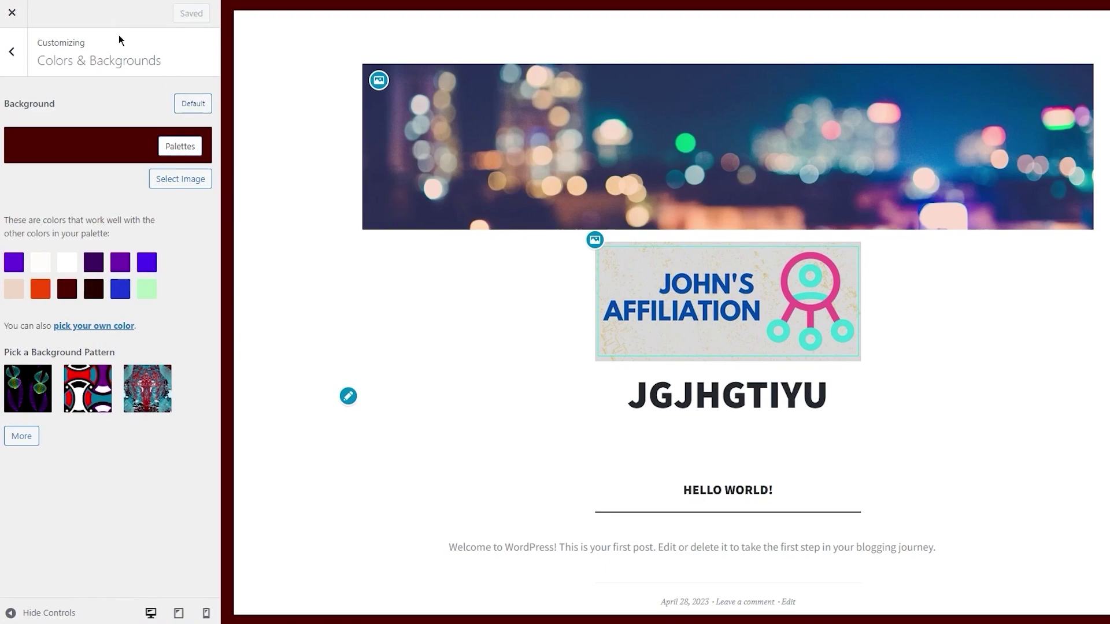
Take another look at Colors & Backgrounds, then return to the overview of customizer sections
click(11, 52)
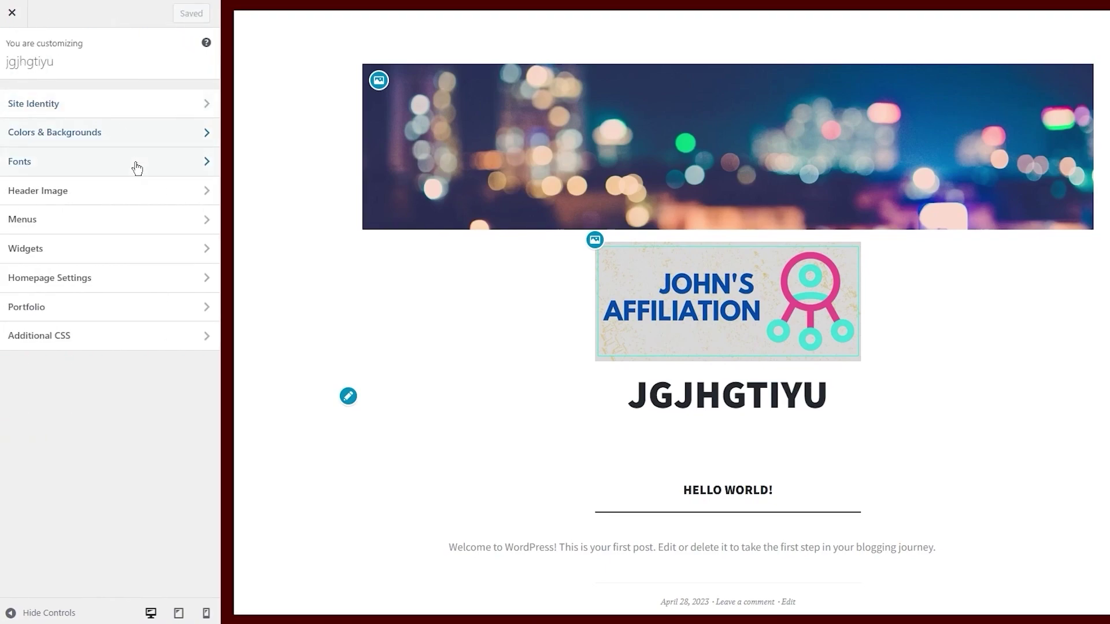
click(137, 132)
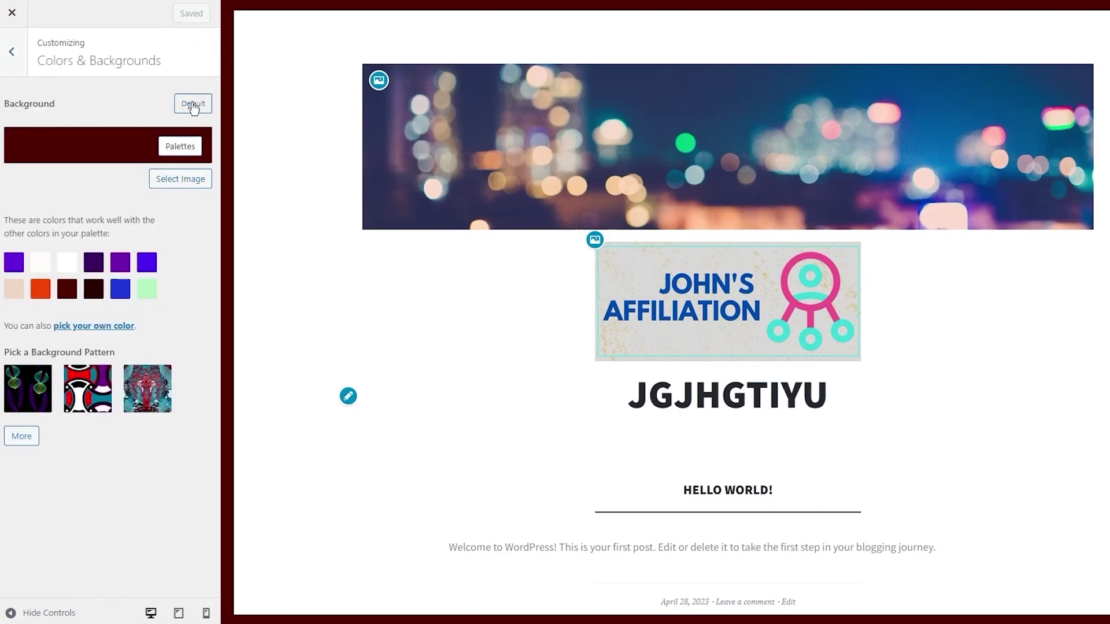
click(13, 63)
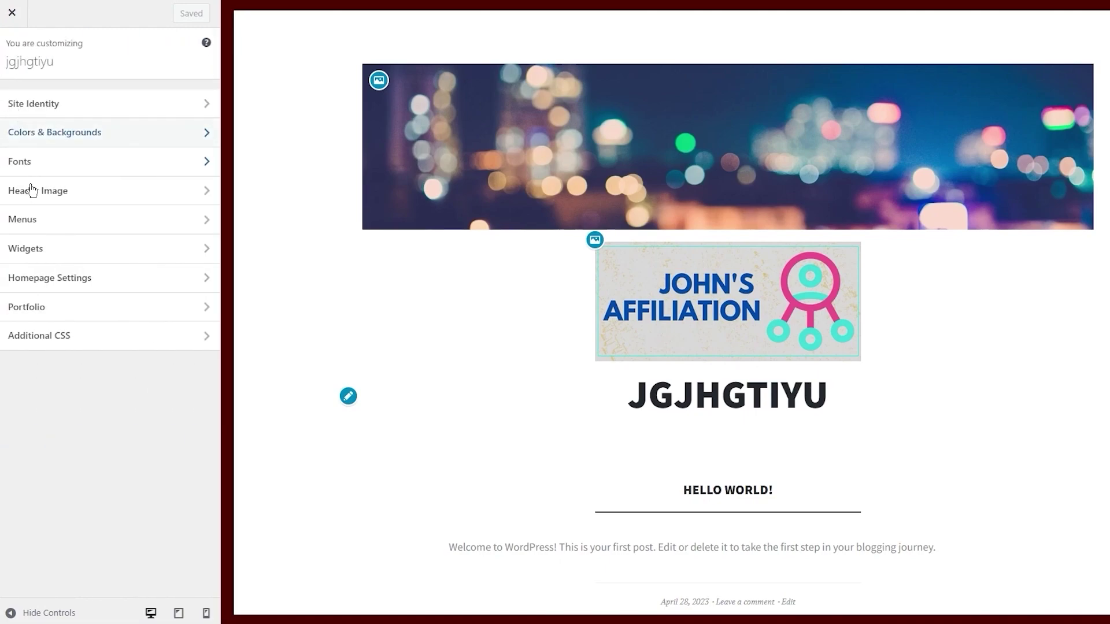
Try Josefin Sans as the headings font in the Fonts settings
click(110, 167)
click(115, 122)
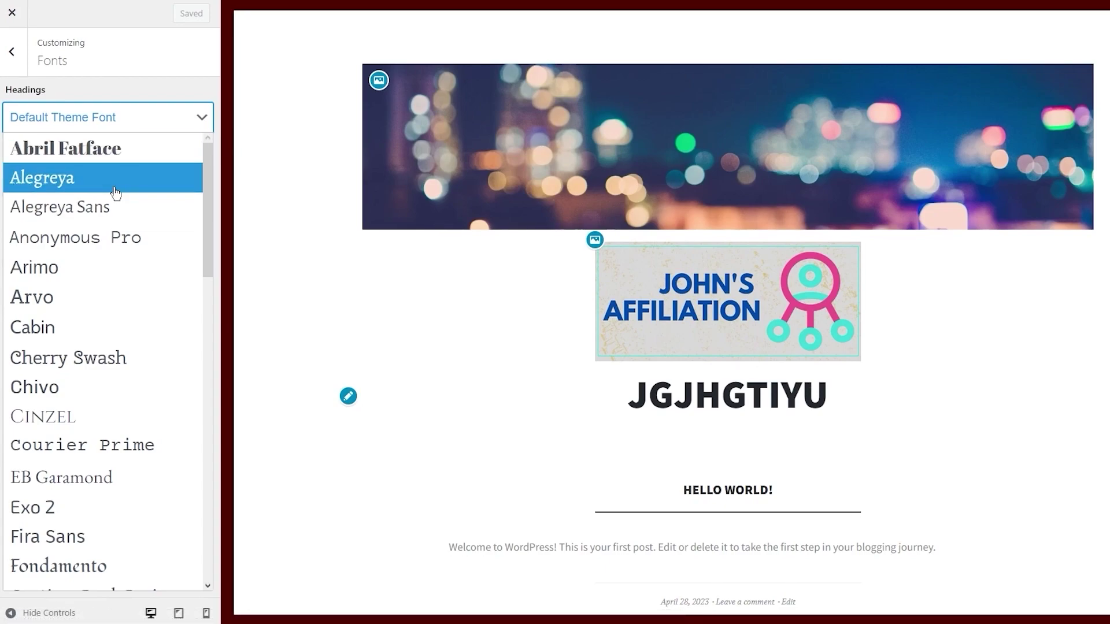
scroll(180, 224, down, 5)
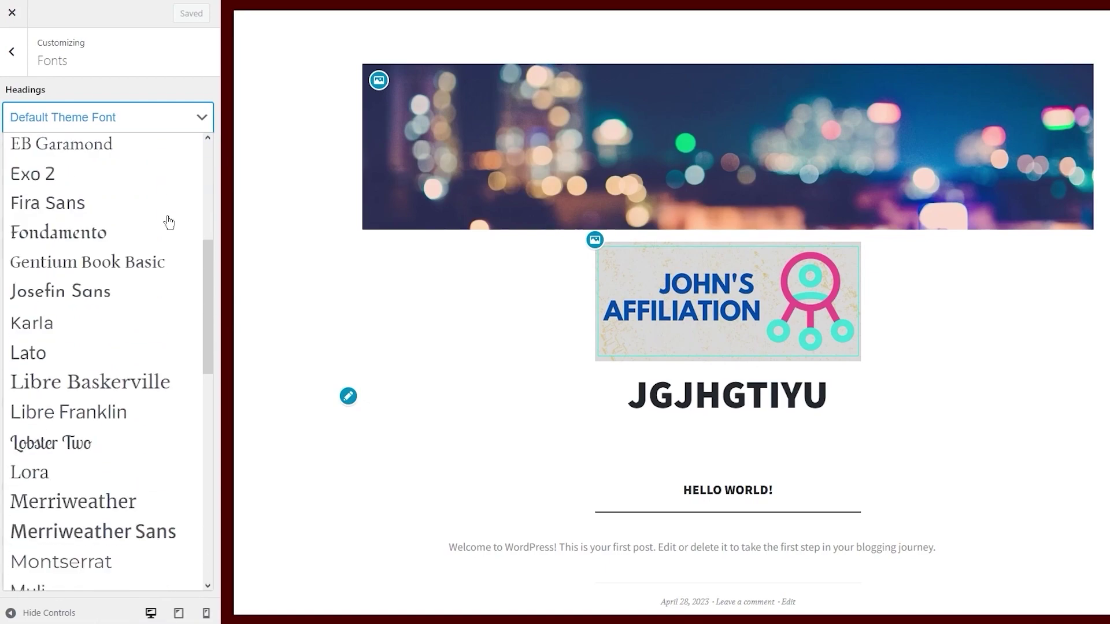
scroll(168, 223, down, 1)
click(120, 230)
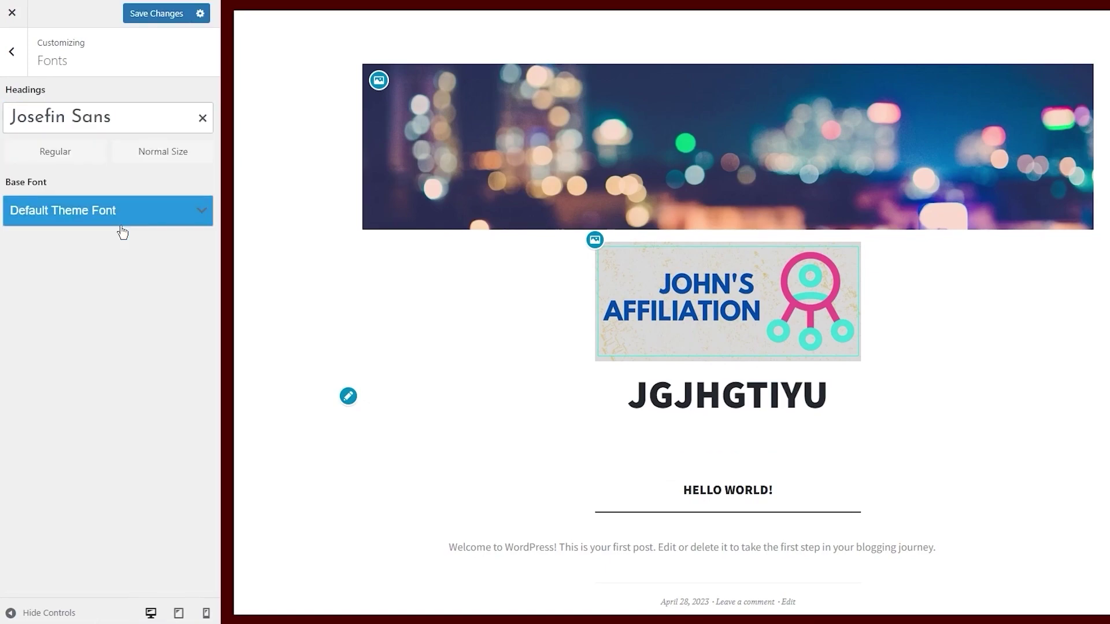
Set the headings font to Vollkorn and check it on the site preview
click(94, 116)
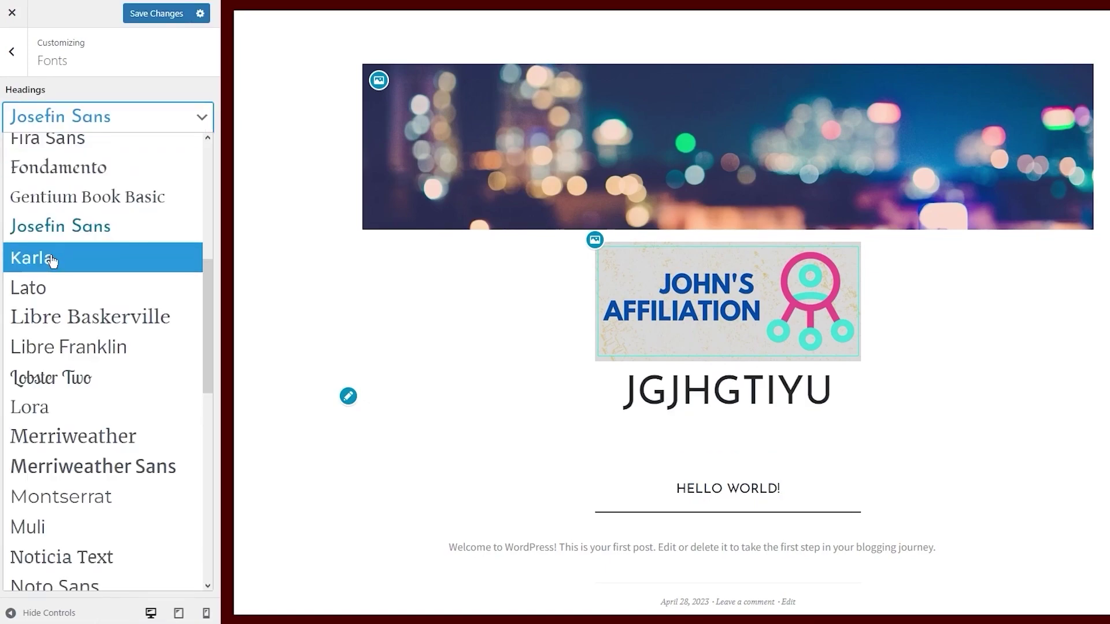
scroll(52, 261, down, 7)
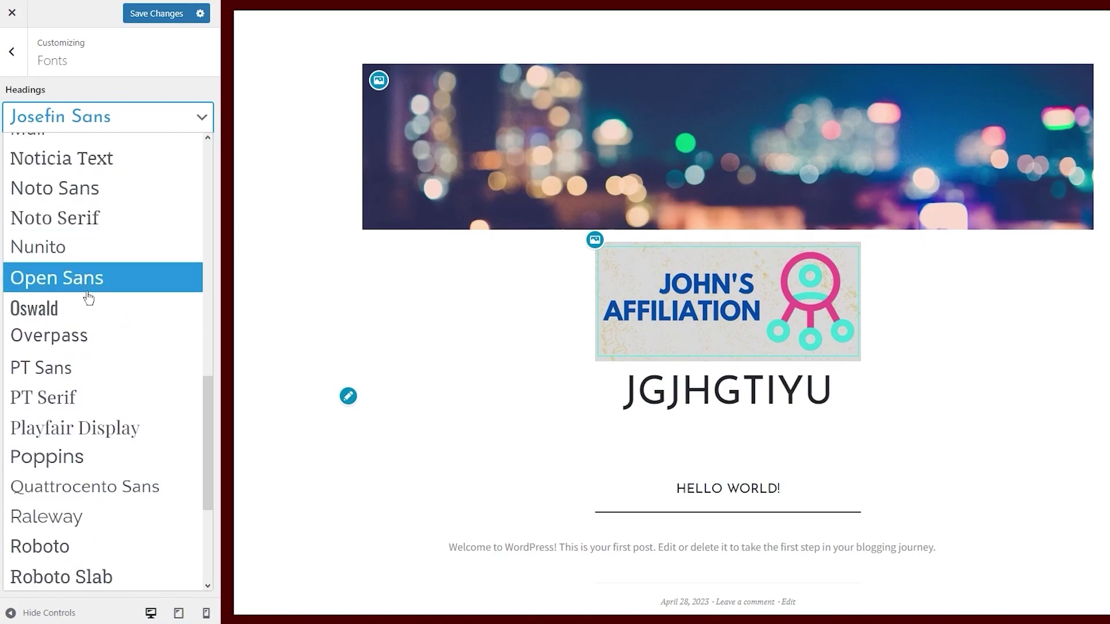
scroll(88, 298, down, 4)
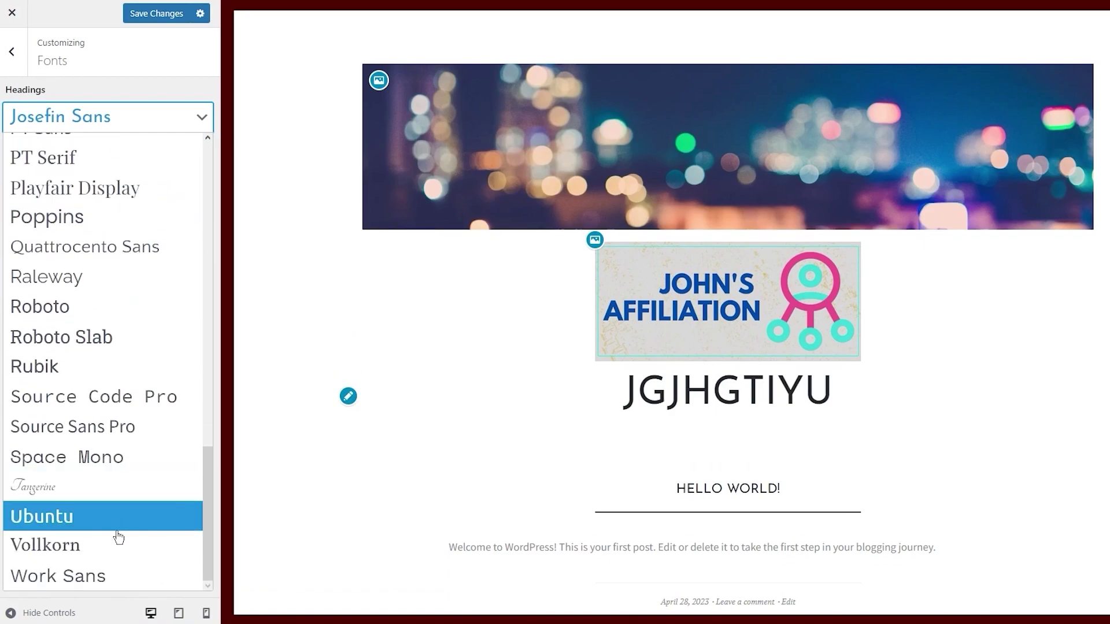
click(118, 537)
scroll(406, 342, down, 2)
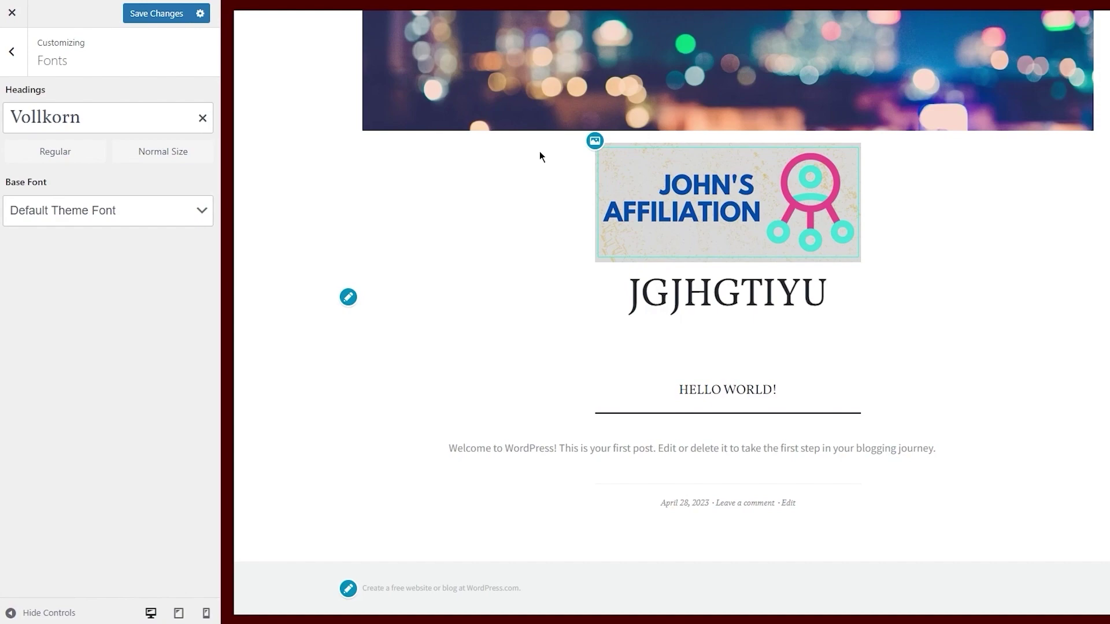
Set the base font to Anonymous Pro
click(124, 209)
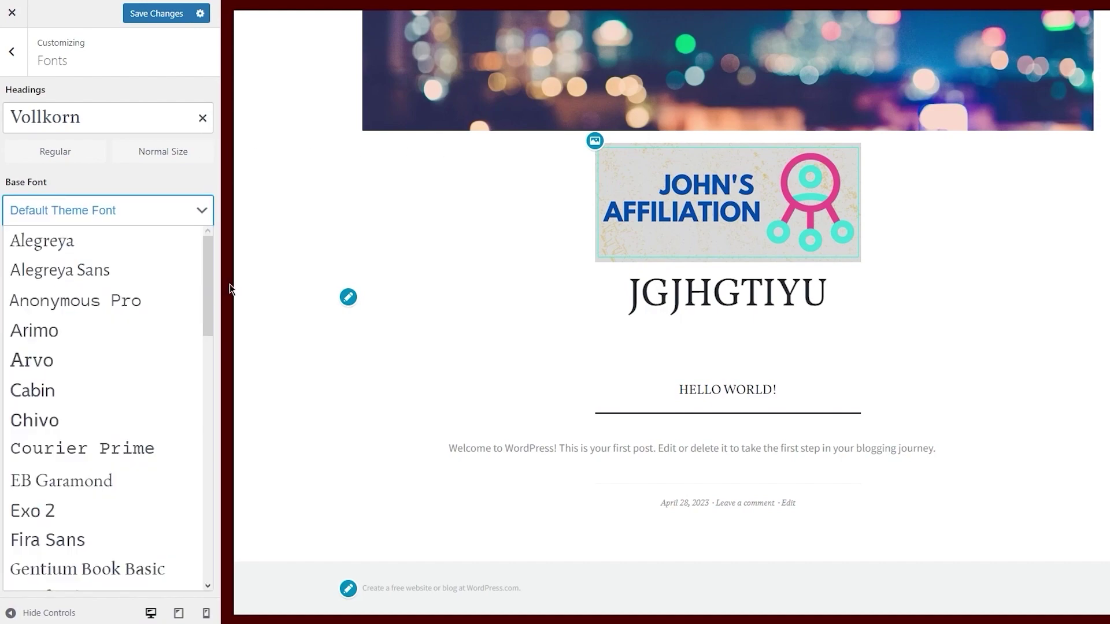
click(157, 307)
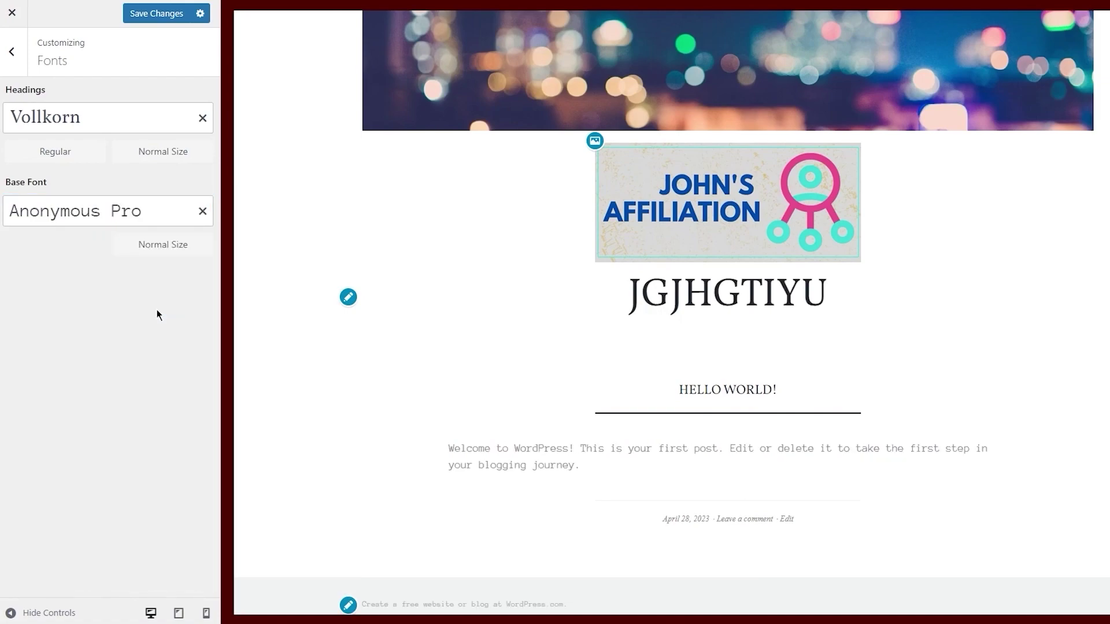
click(104, 221)
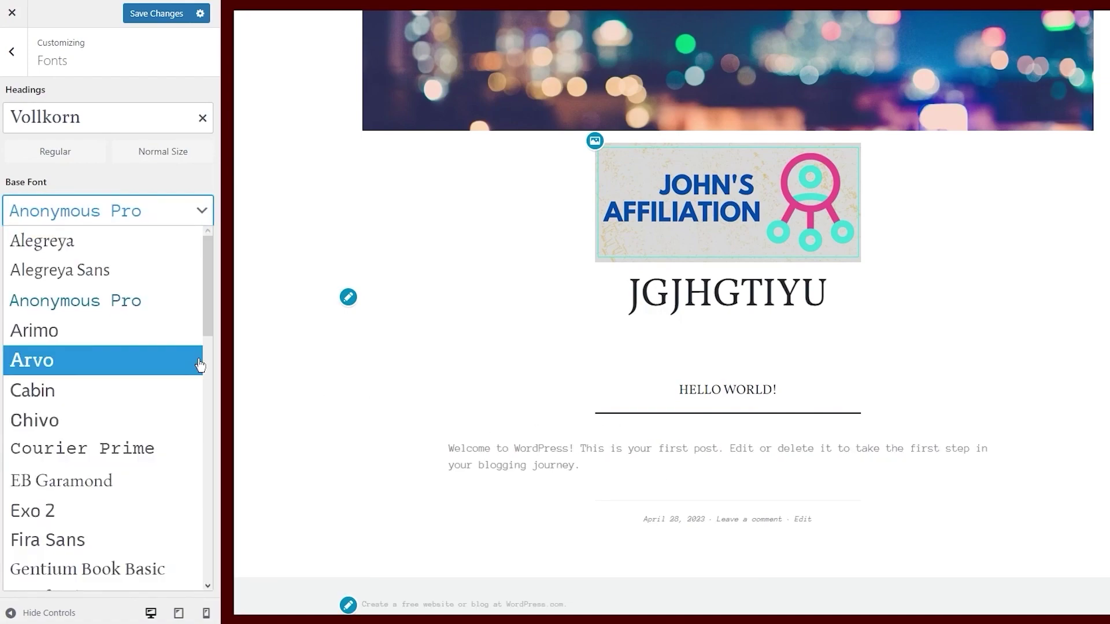
click(156, 301)
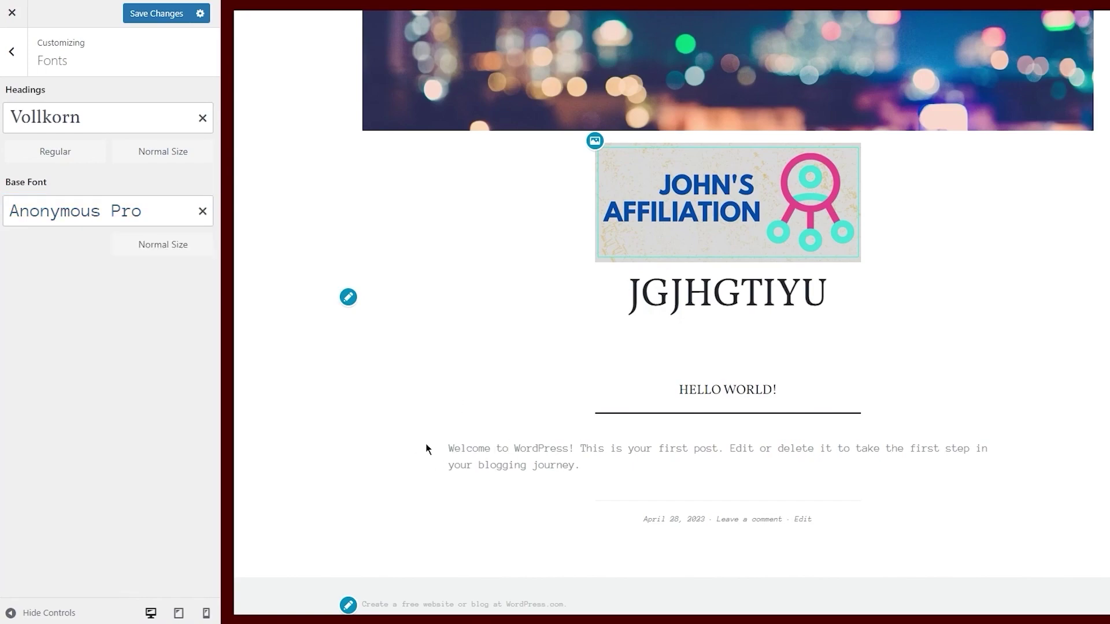
drag(425, 442, 580, 466)
click(762, 423)
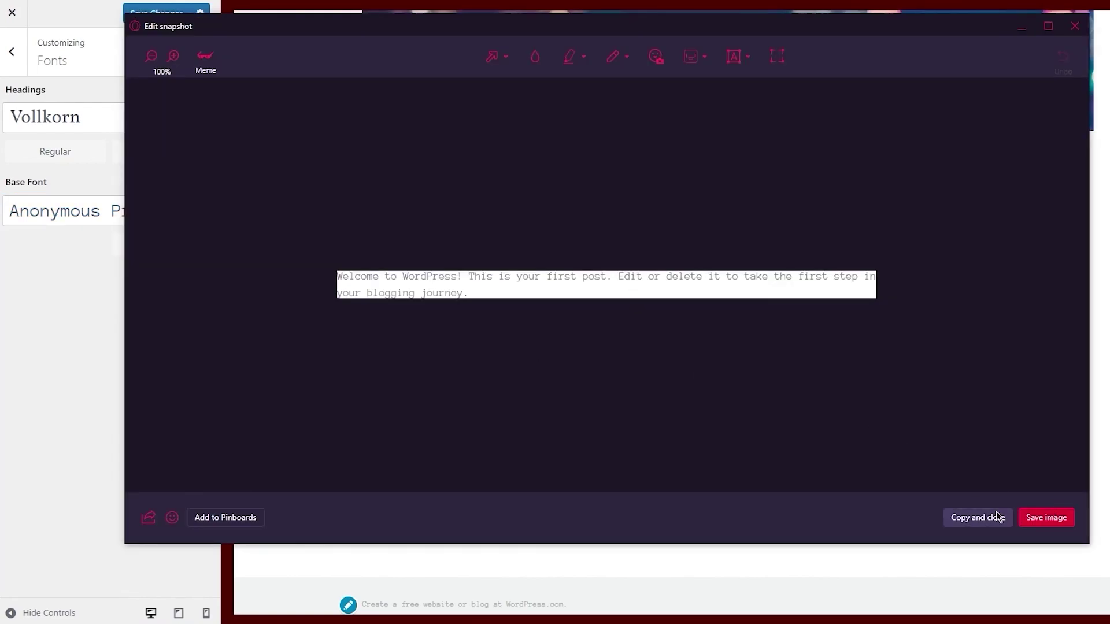
click(1074, 28)
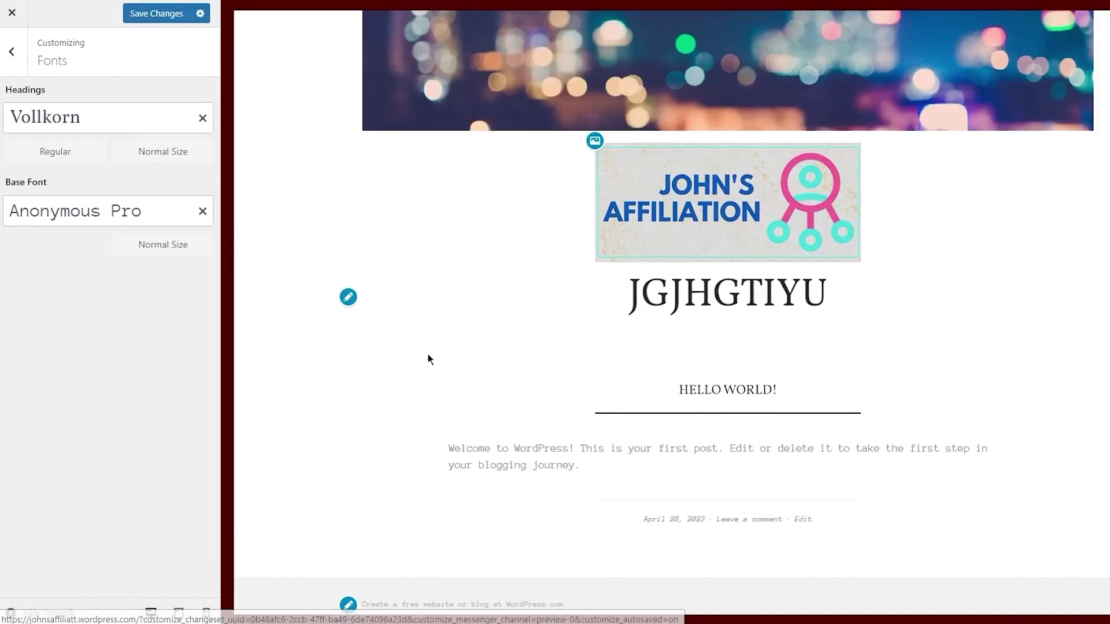
Save the headings and base font changes
click(143, 19)
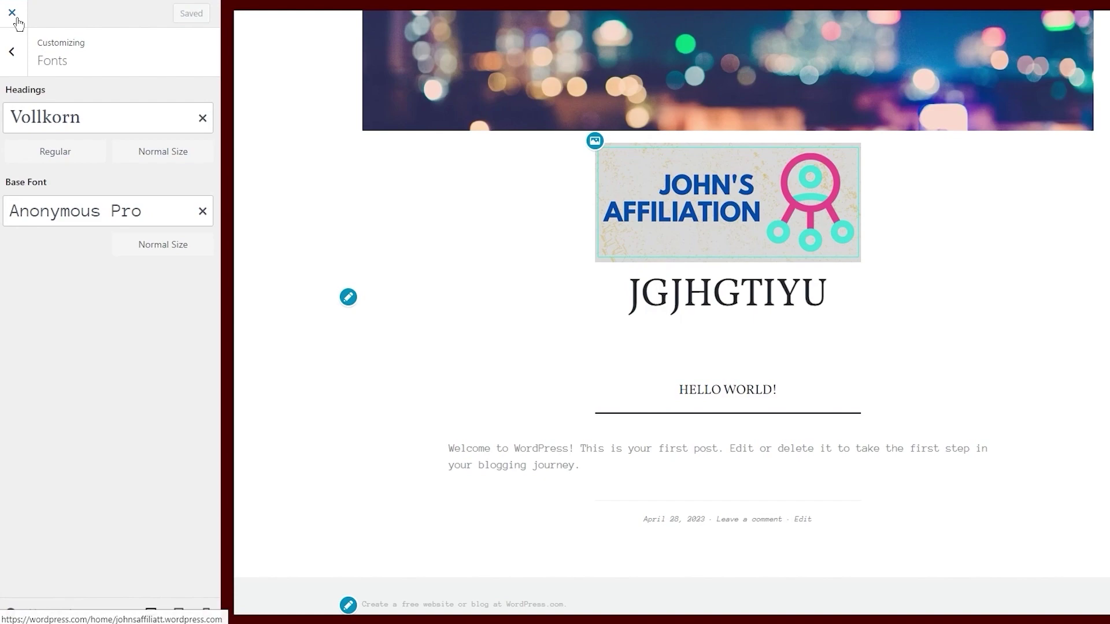
Leave the Fonts settings and start creating a new menu in the Menus settings
click(10, 54)
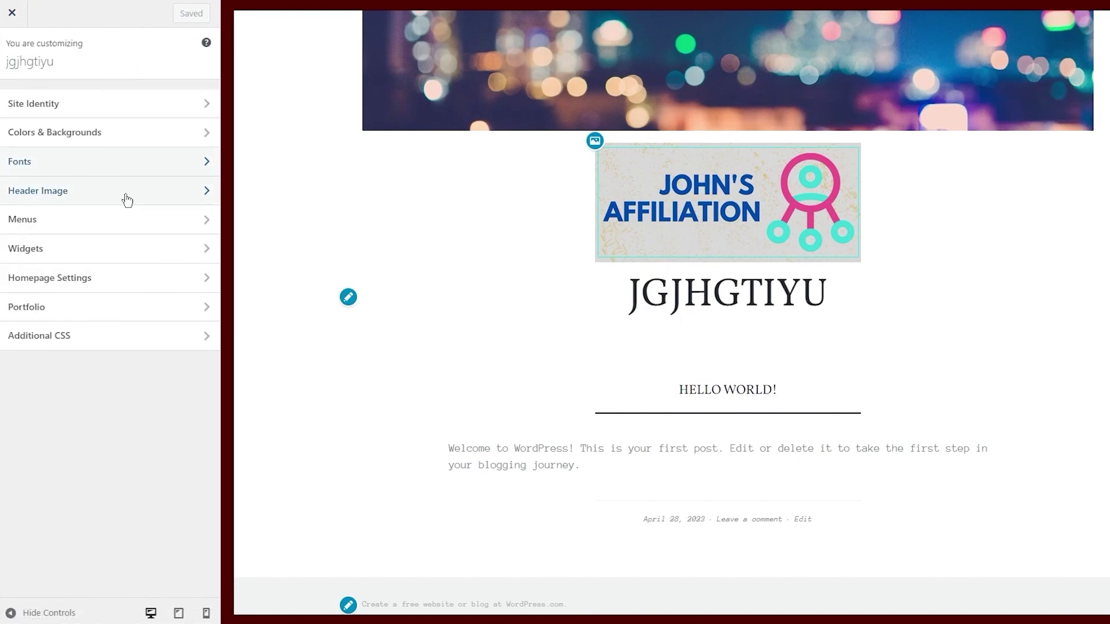
click(107, 225)
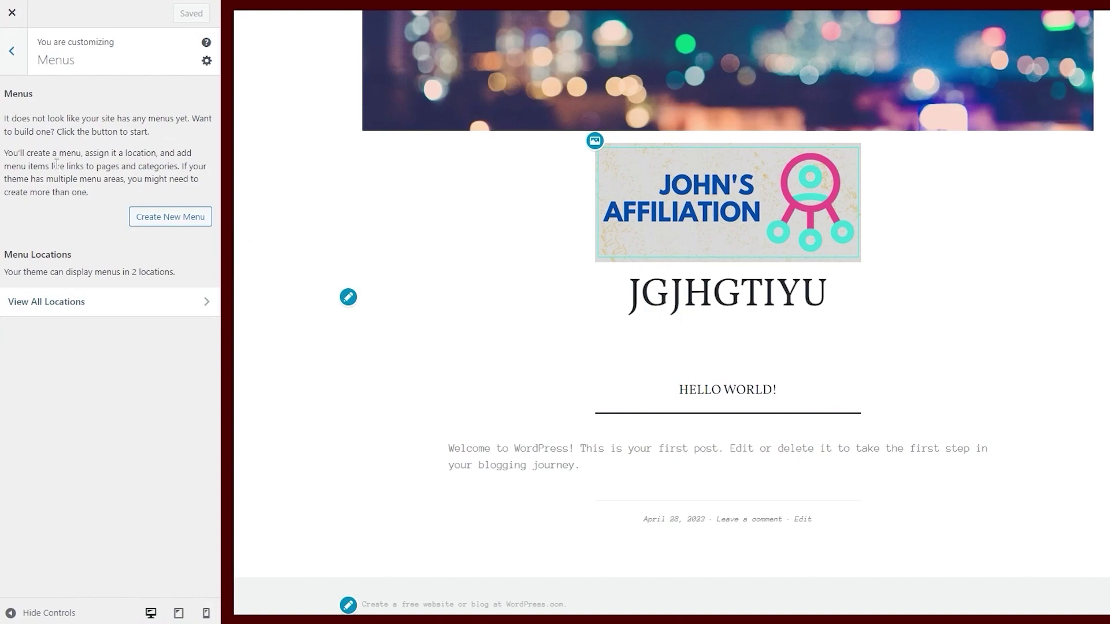
click(198, 219)
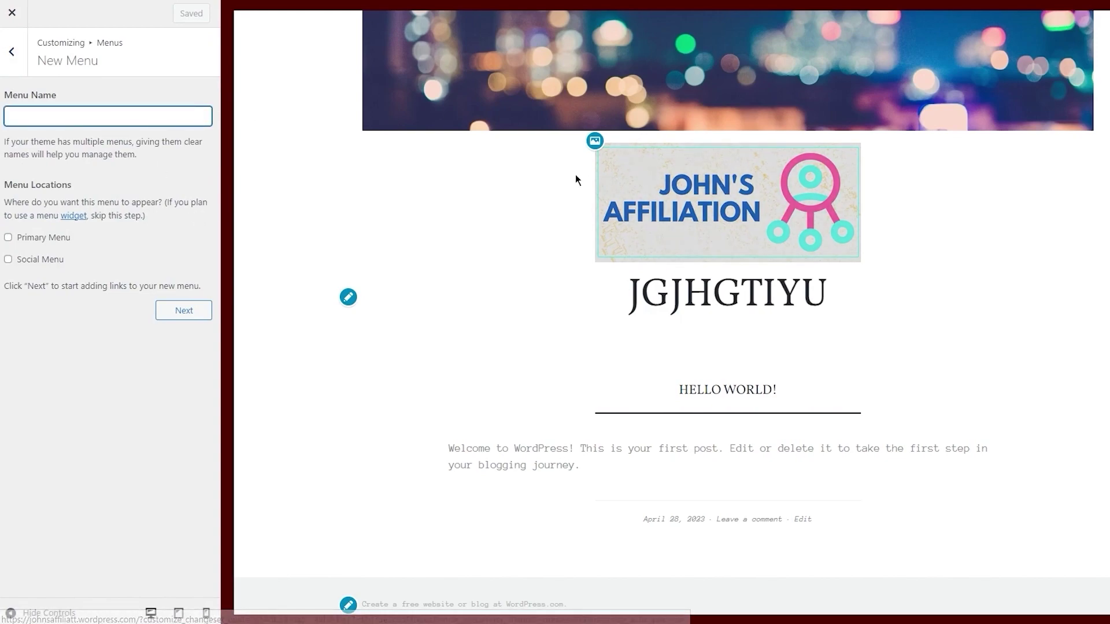
scroll(574, 175, up, 2)
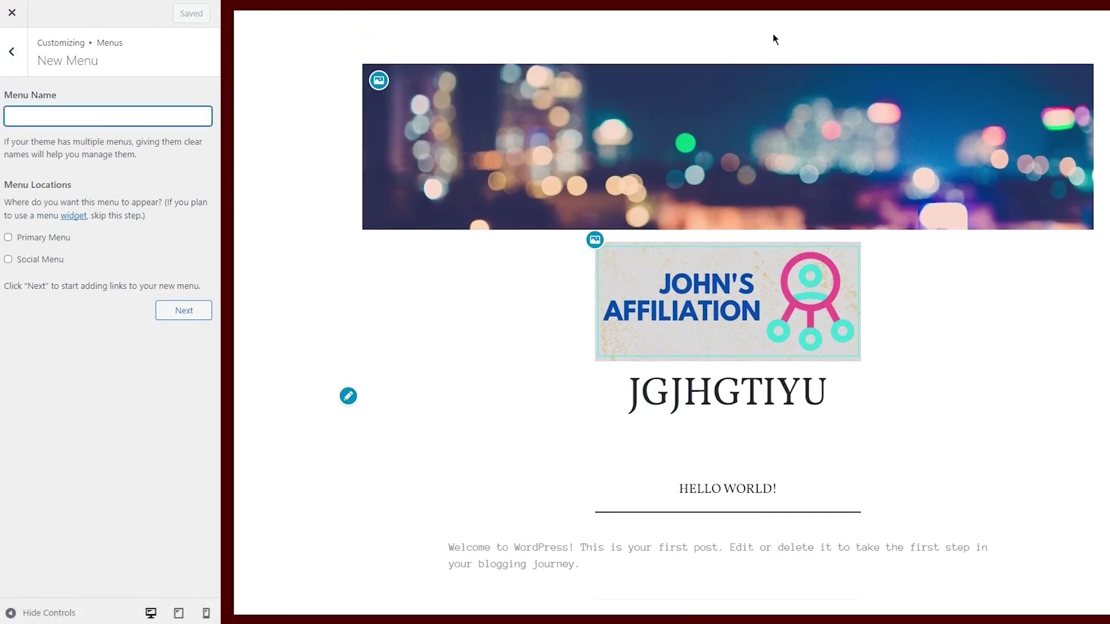
click(1026, 78)
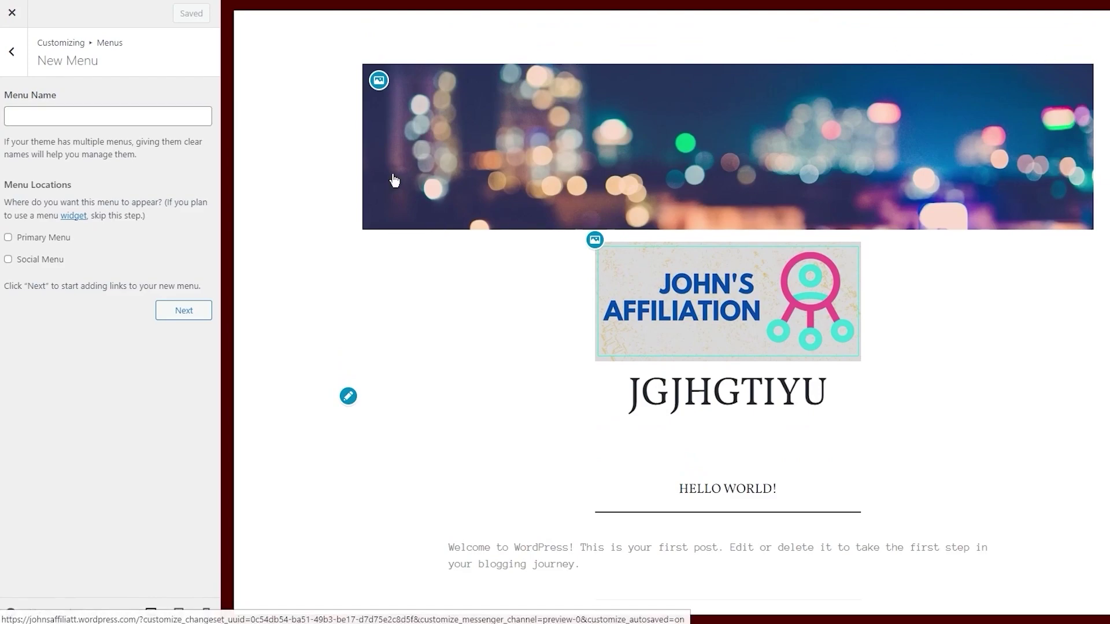
Name the new menu Dropdown, assign it to the Primary Menu and Social Menu locations, and continue to its link setup
click(182, 107)
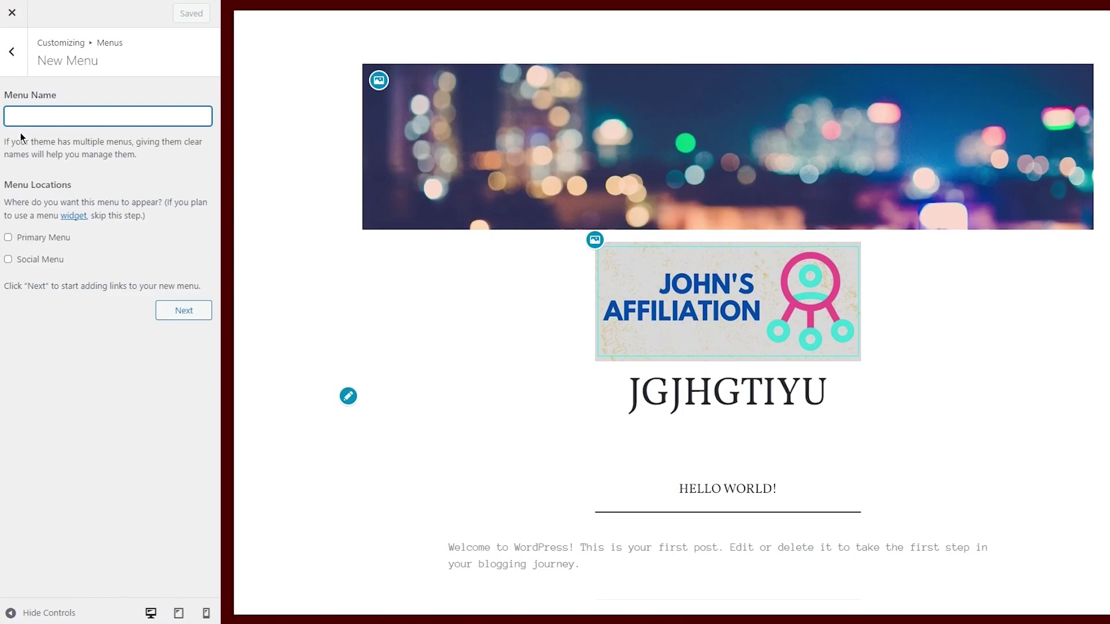
text(Dropdown)
click(21, 246)
click(9, 259)
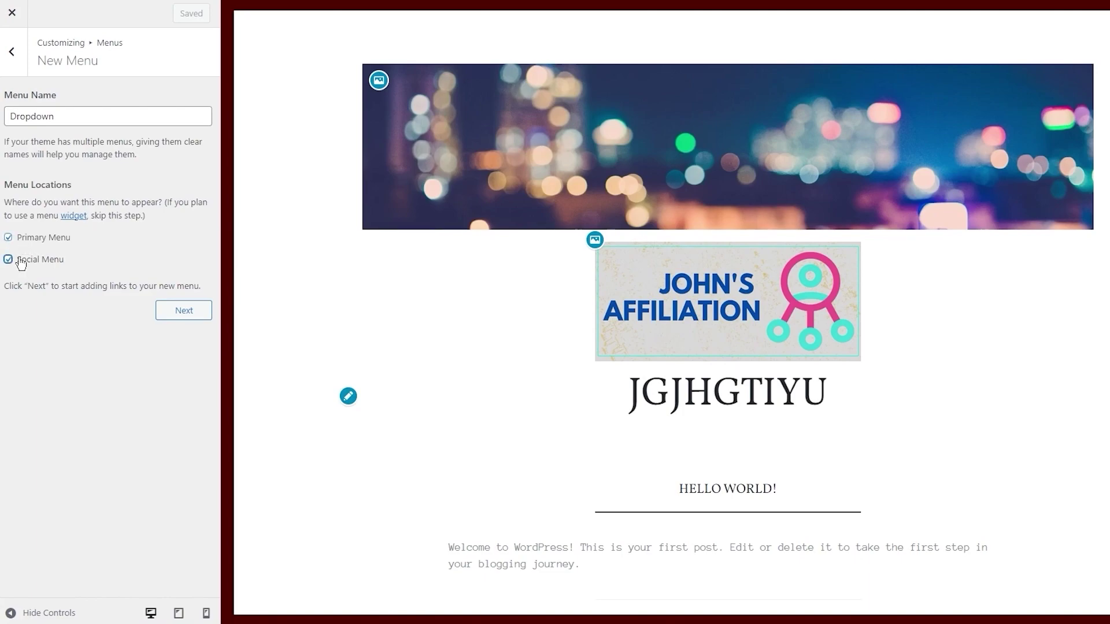
click(176, 319)
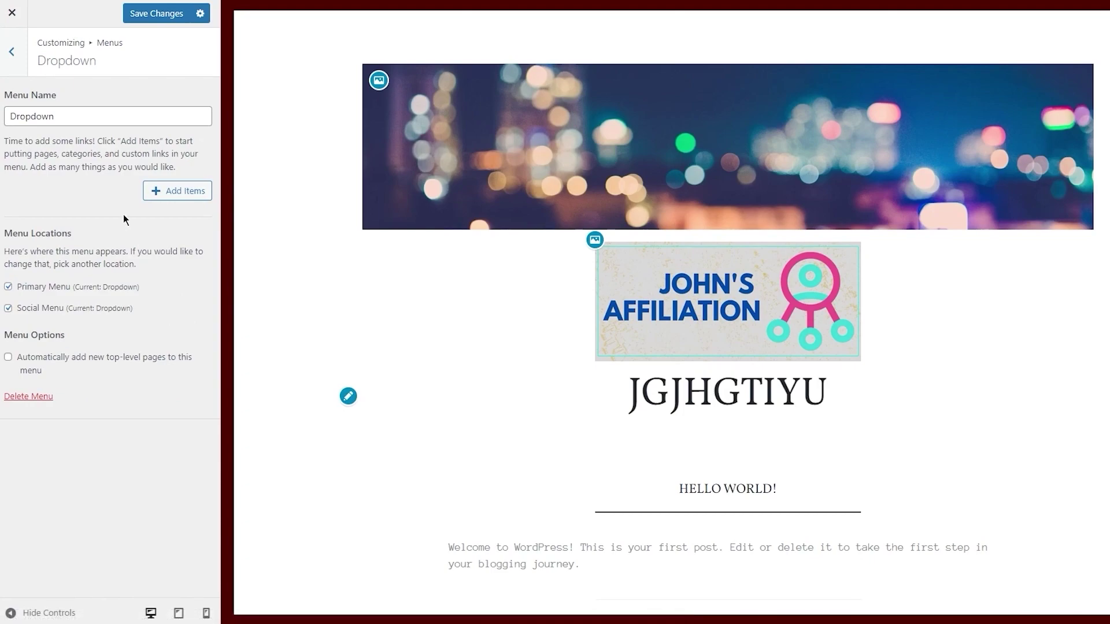
Save the Dropdown menu's changes, check the site preview, and return to the main list of customization sections
click(155, 15)
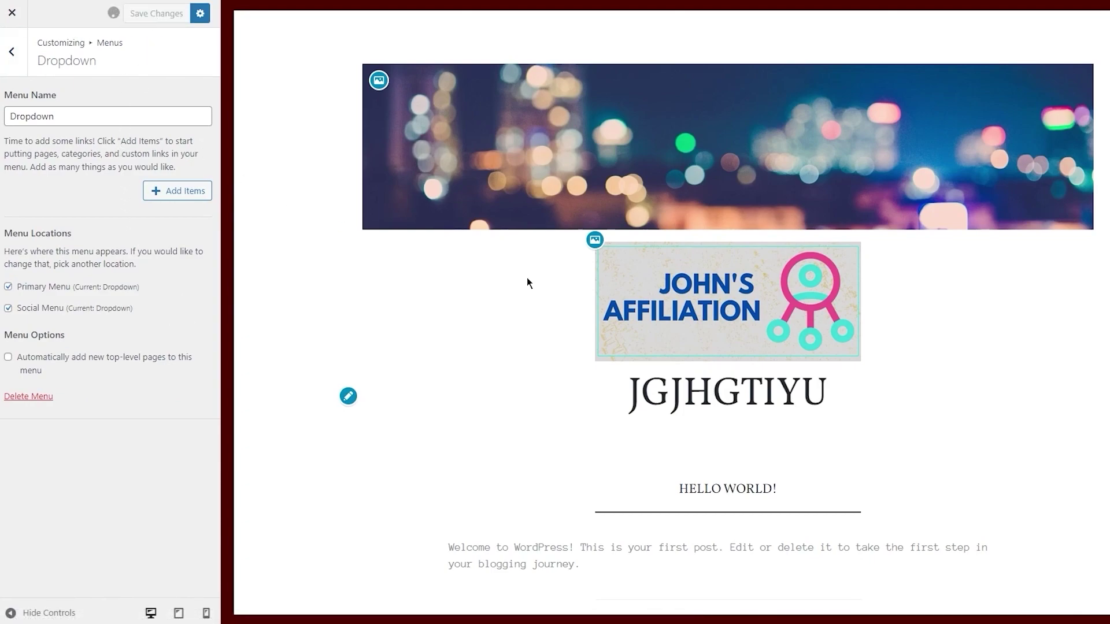
scroll(606, 295, down, 2)
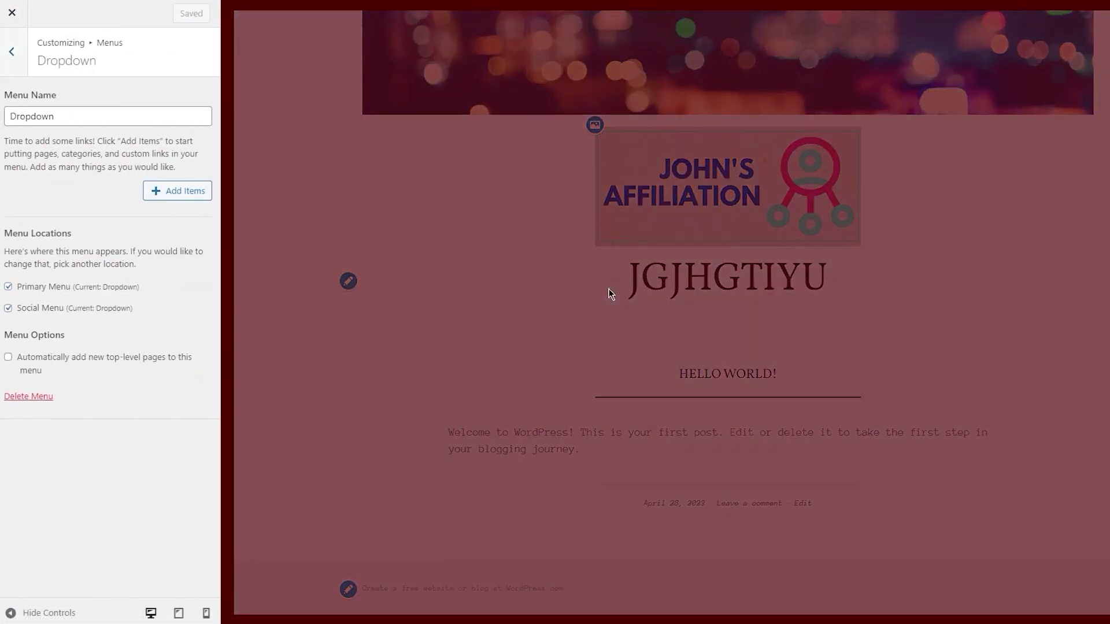
scroll(305, 237, up, 2)
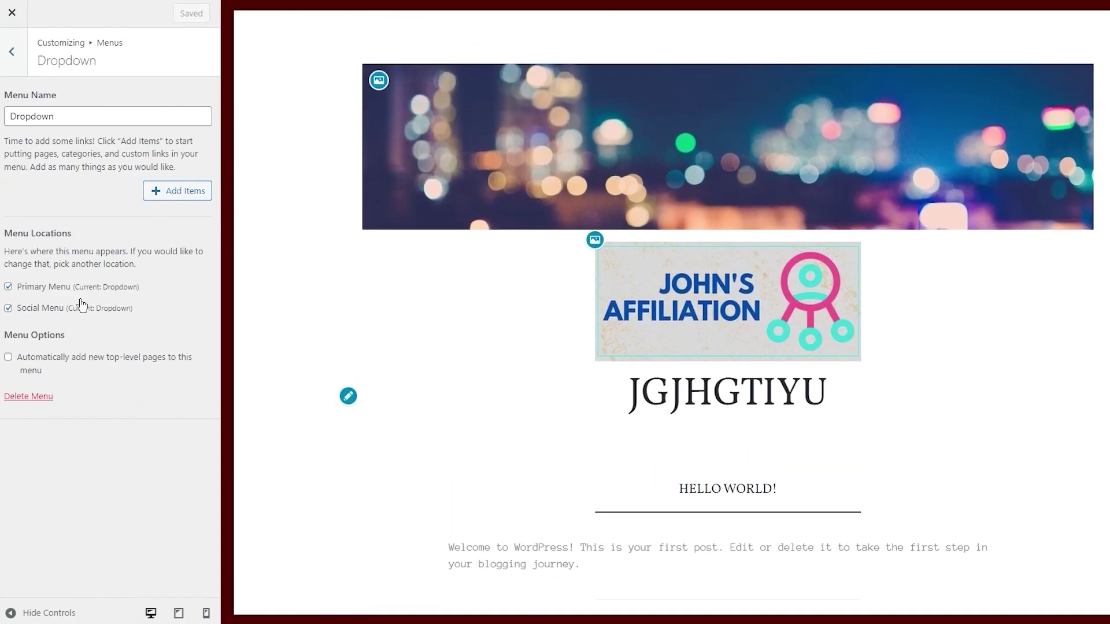
key(Escape)
click(11, 51)
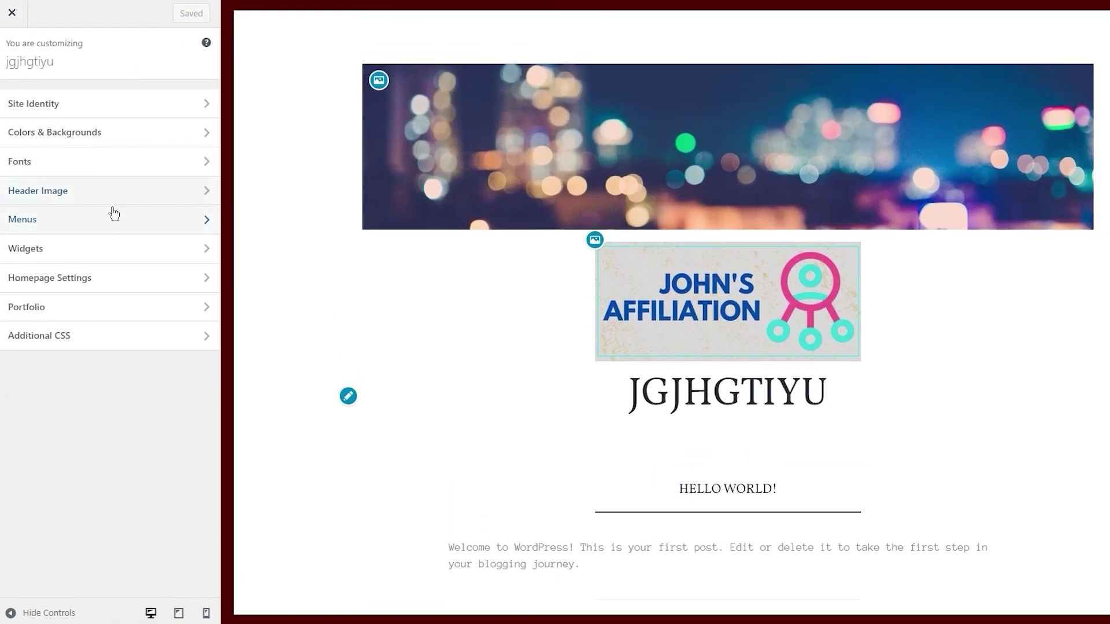
Open the Footer widget area, dismiss its block widgets welcome guide, and add a Paragraph block
click(131, 247)
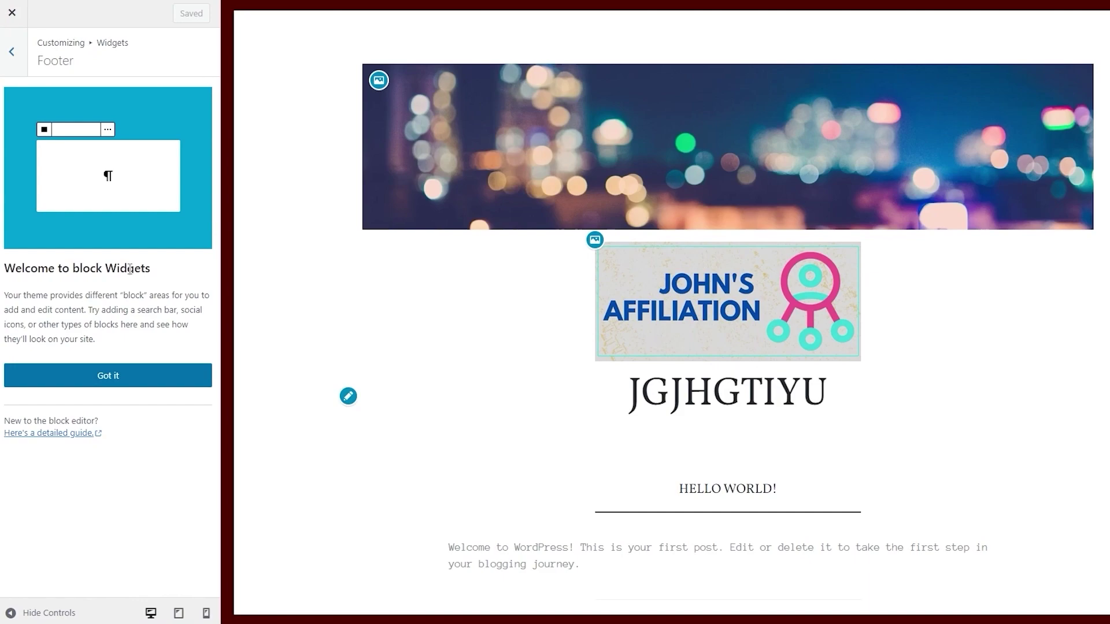
click(134, 376)
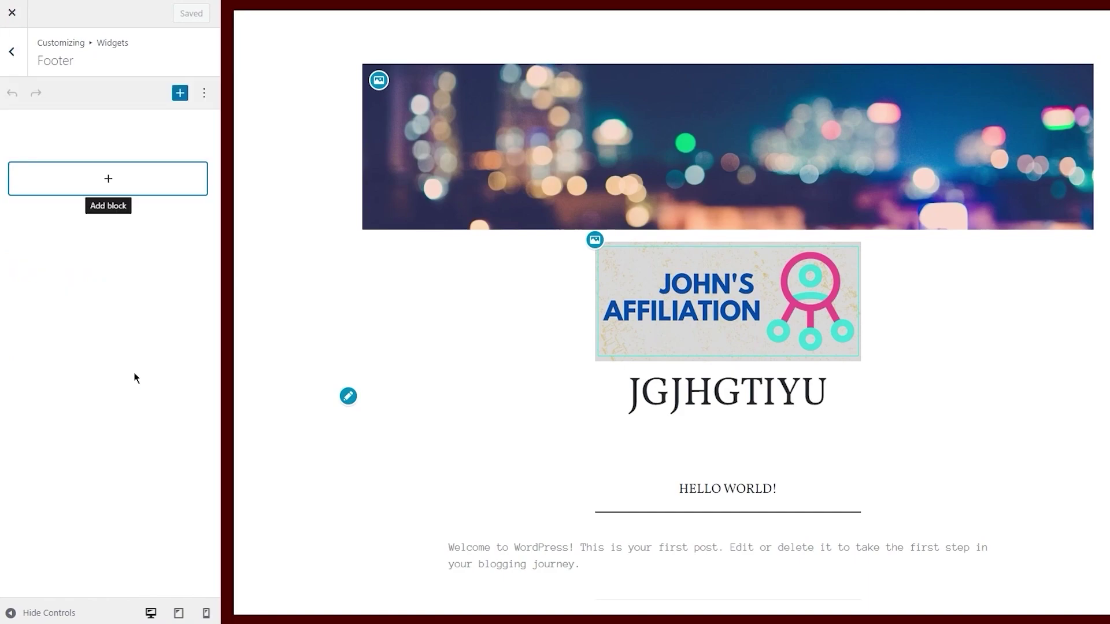
click(139, 193)
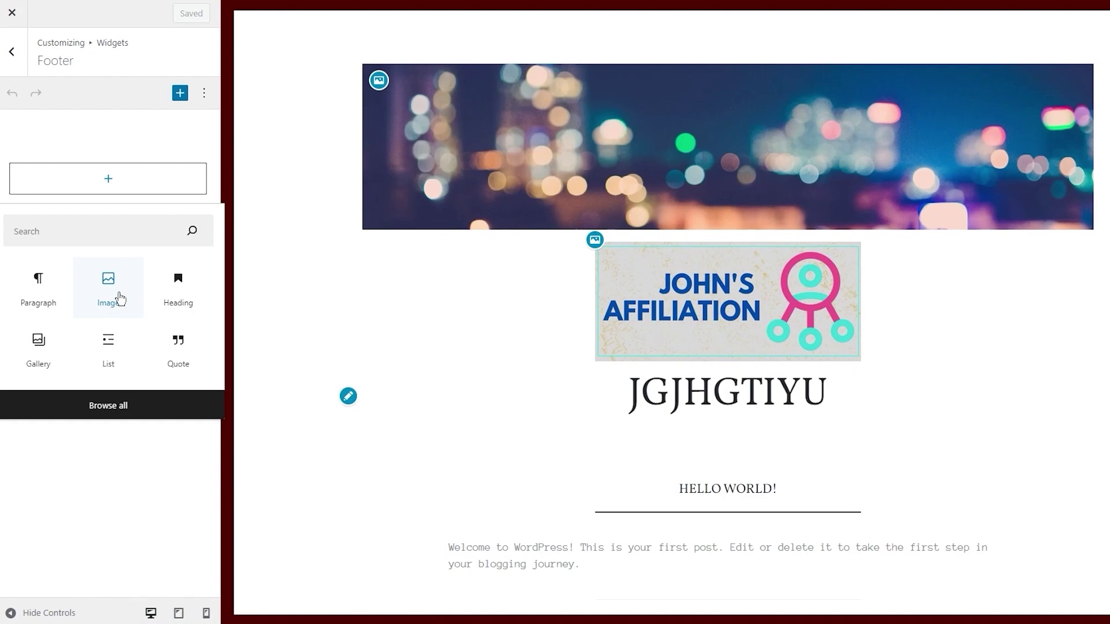
scroll(465, 372, down, 2)
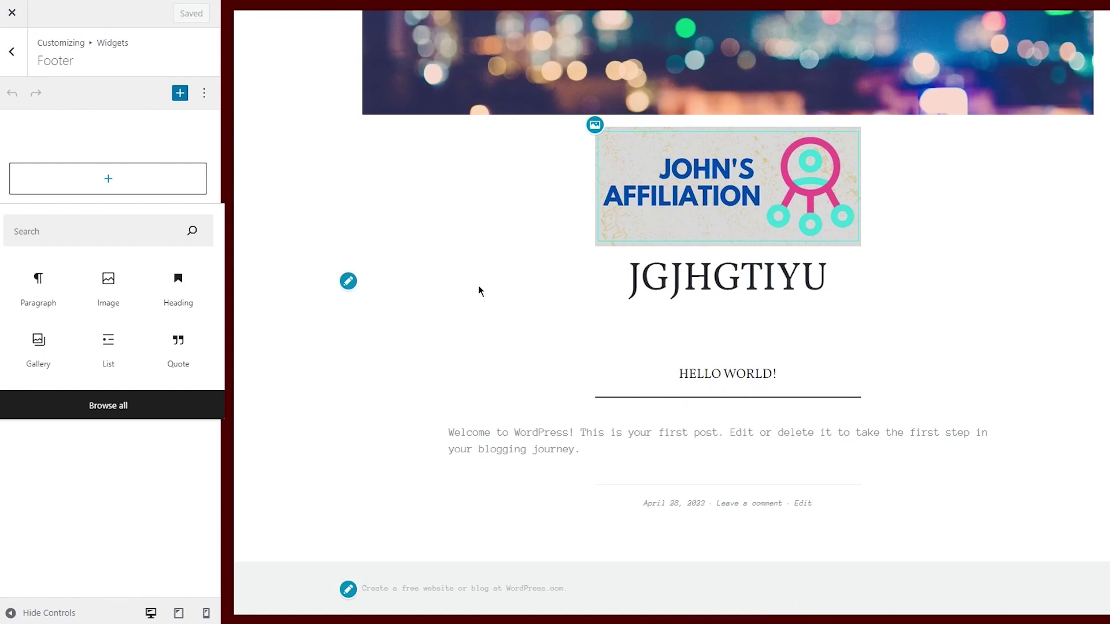
scroll(477, 285, up, 2)
click(57, 281)
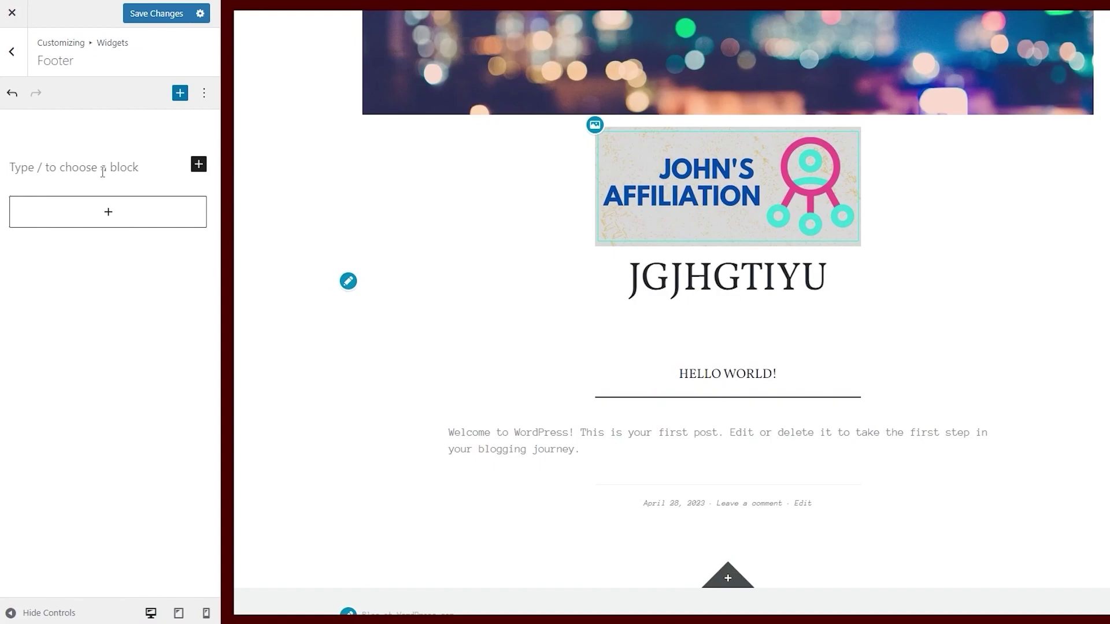
Fill the footer paragraph with the text "ertwerrtwerwerwenew df sdf wfsd fsdf wfsdf sdfghsdfg sdfgd f/"
text(ertwerrtwerwerwe)
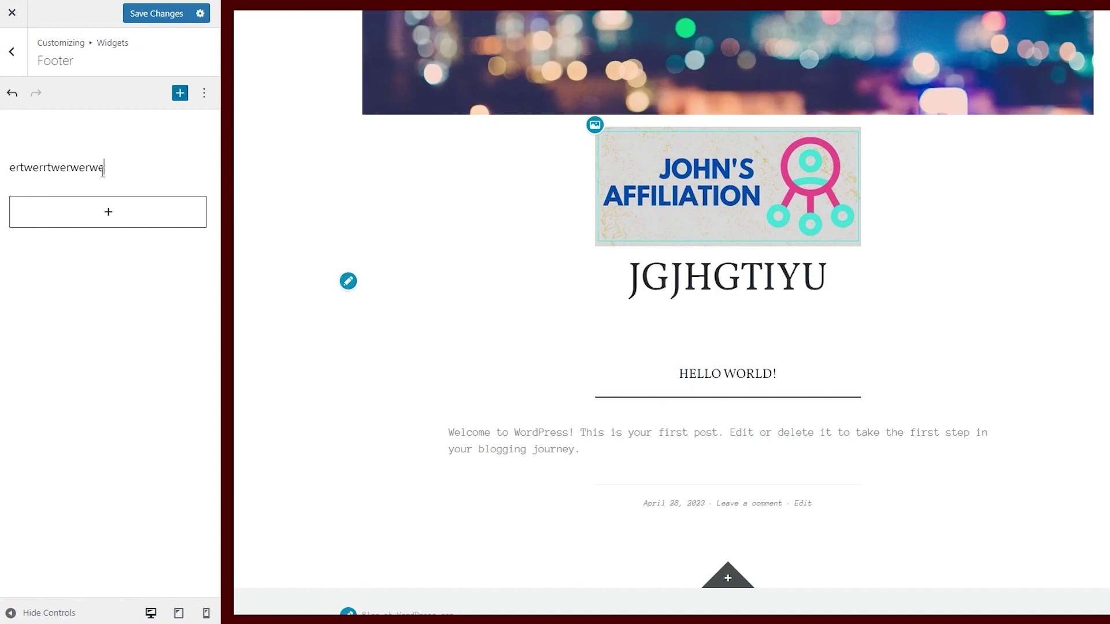
text(new df sdf)
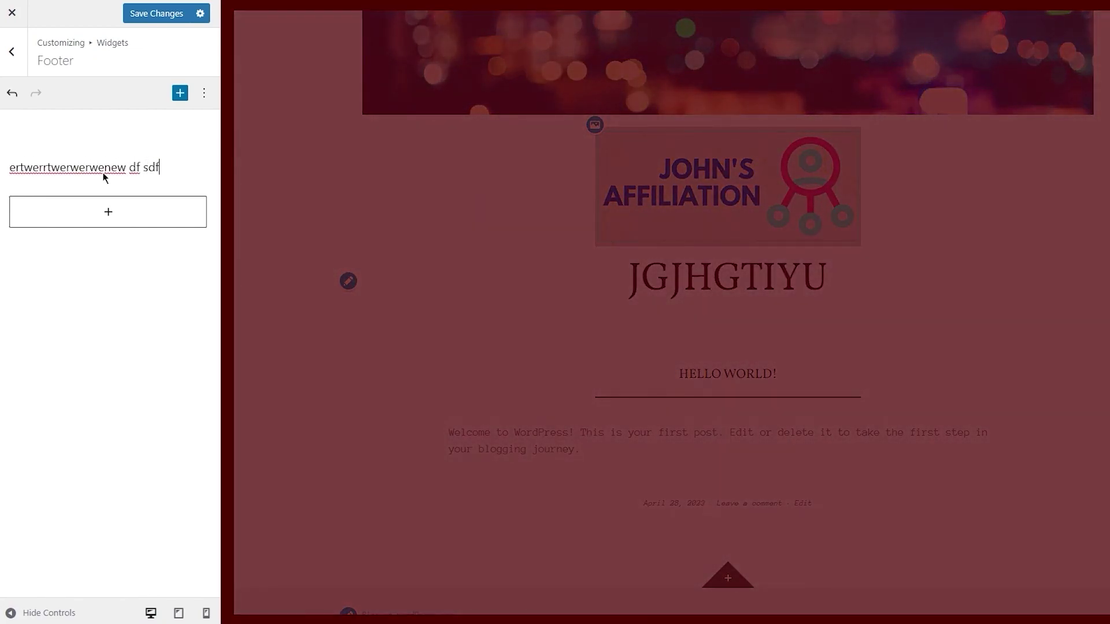
text( wfsd fsdf wfsdf sdfghsdfg sdfgd f)
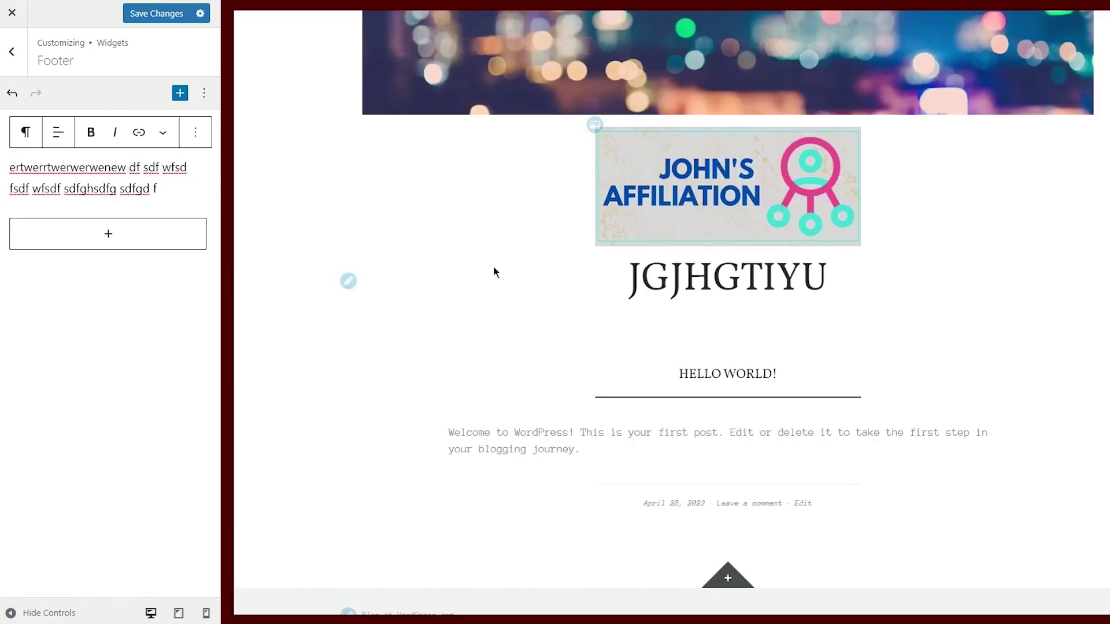
click(146, 238)
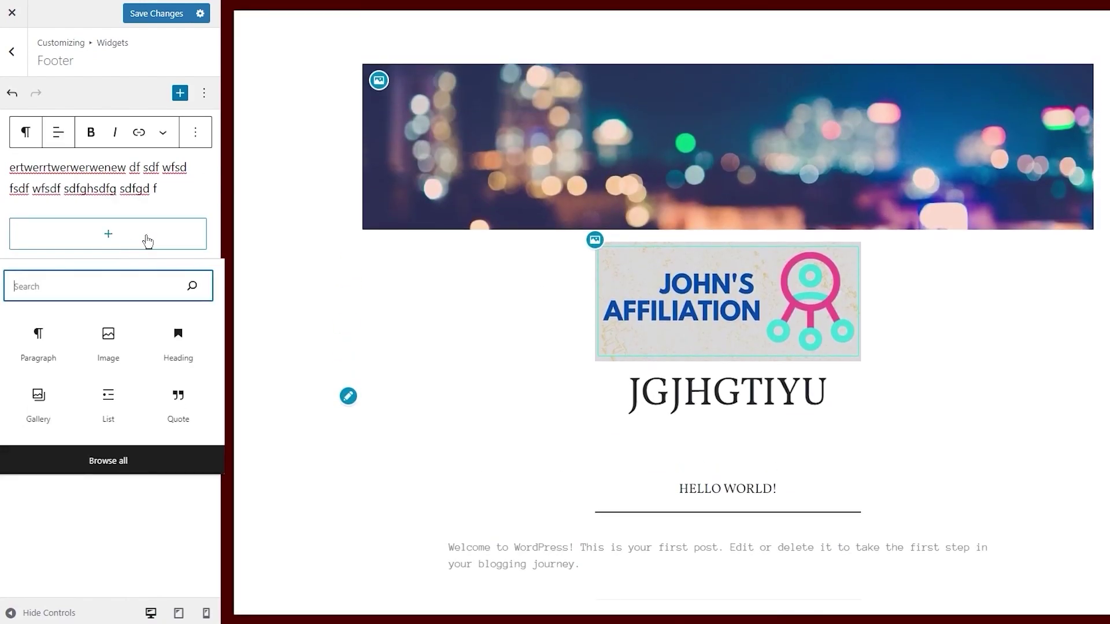
click(177, 185)
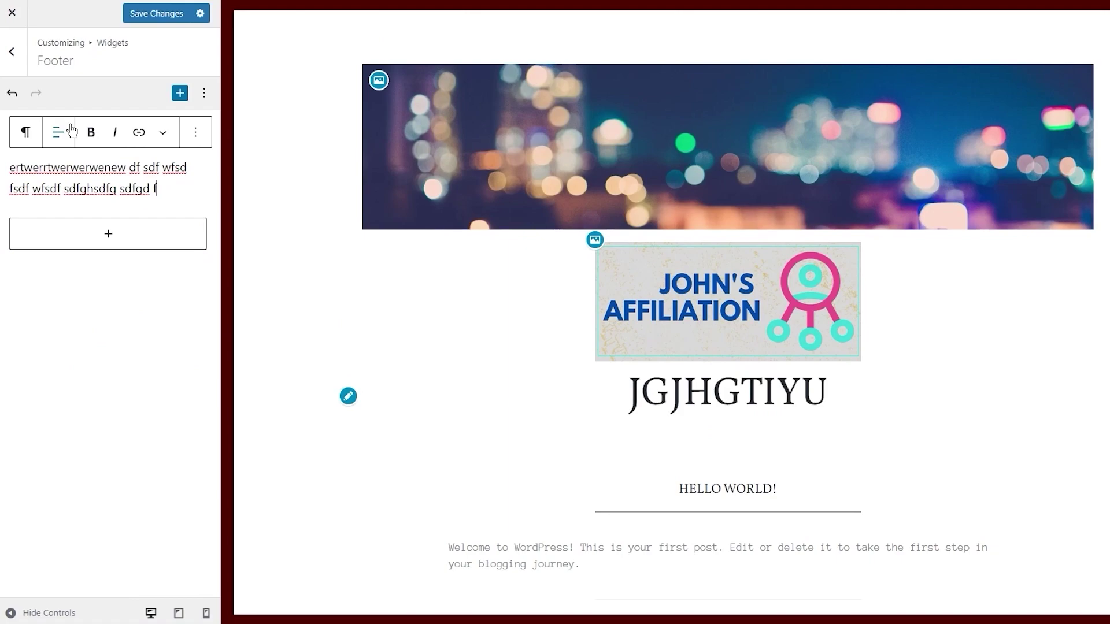
text(/)
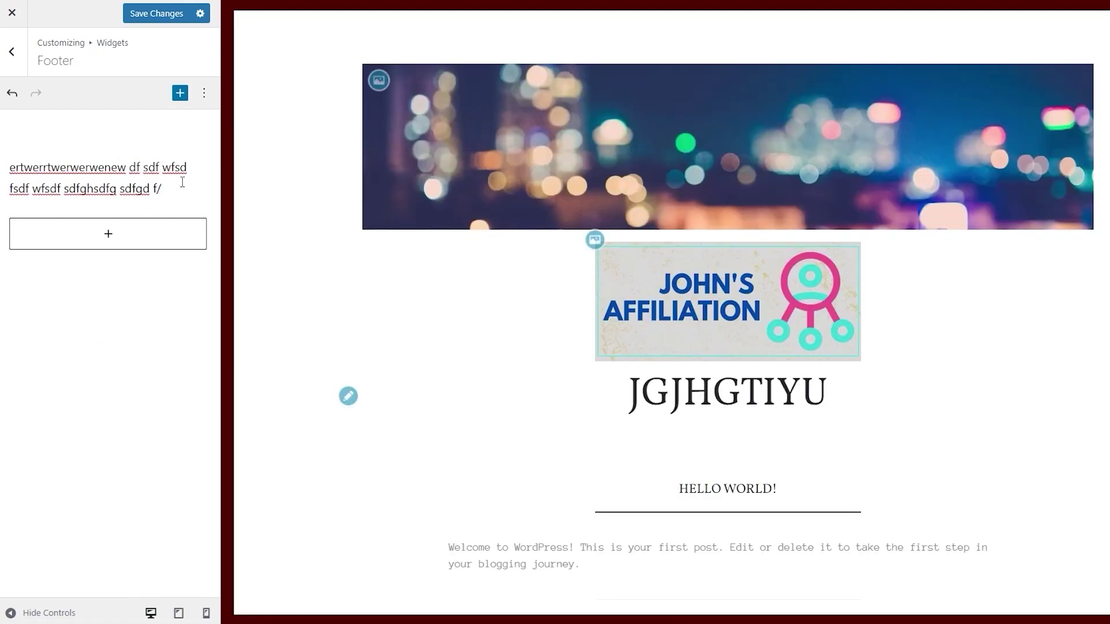
Browse the full block library for the footer, from the Text and Media categories through Design, Widgets, Theme and Embeds to Earn and Grow
click(203, 94)
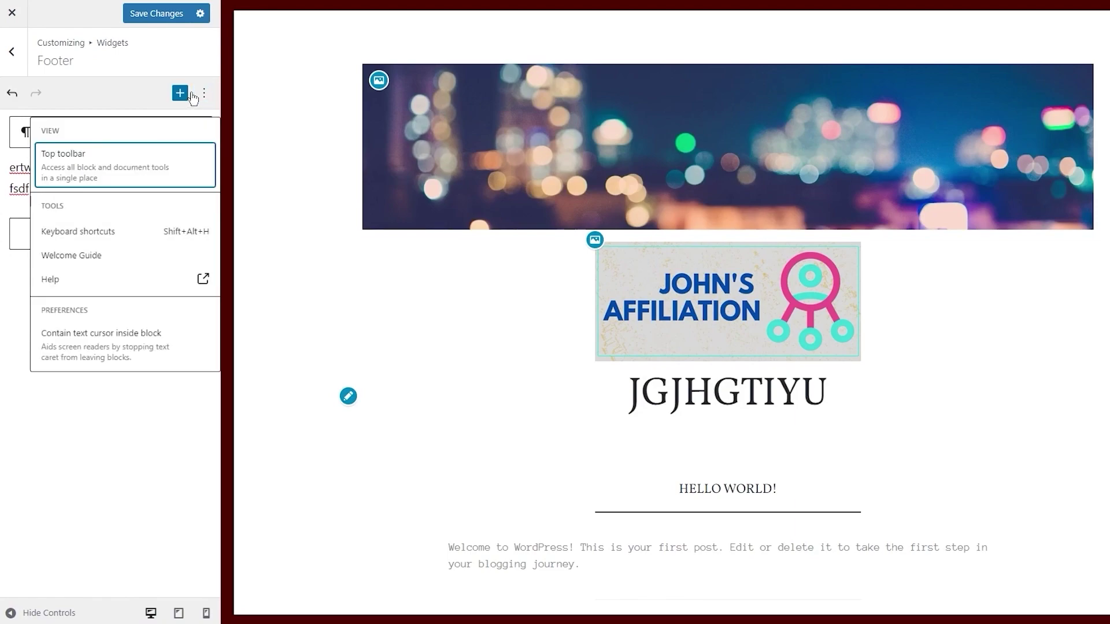
click(180, 93)
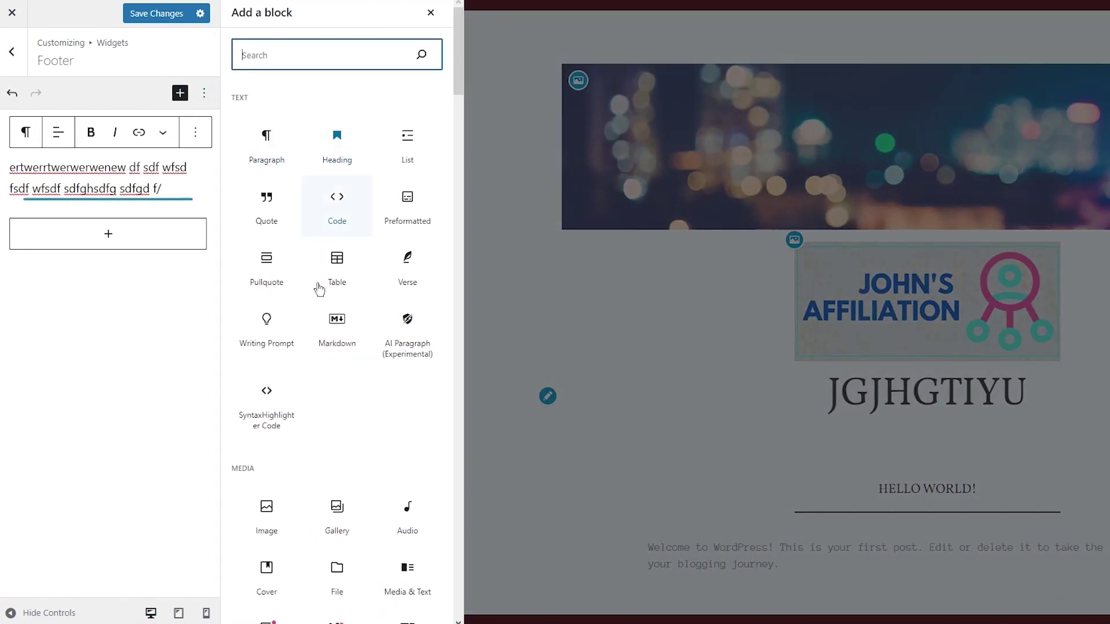
scroll(317, 291, down, 10)
scroll(317, 293, down, 20)
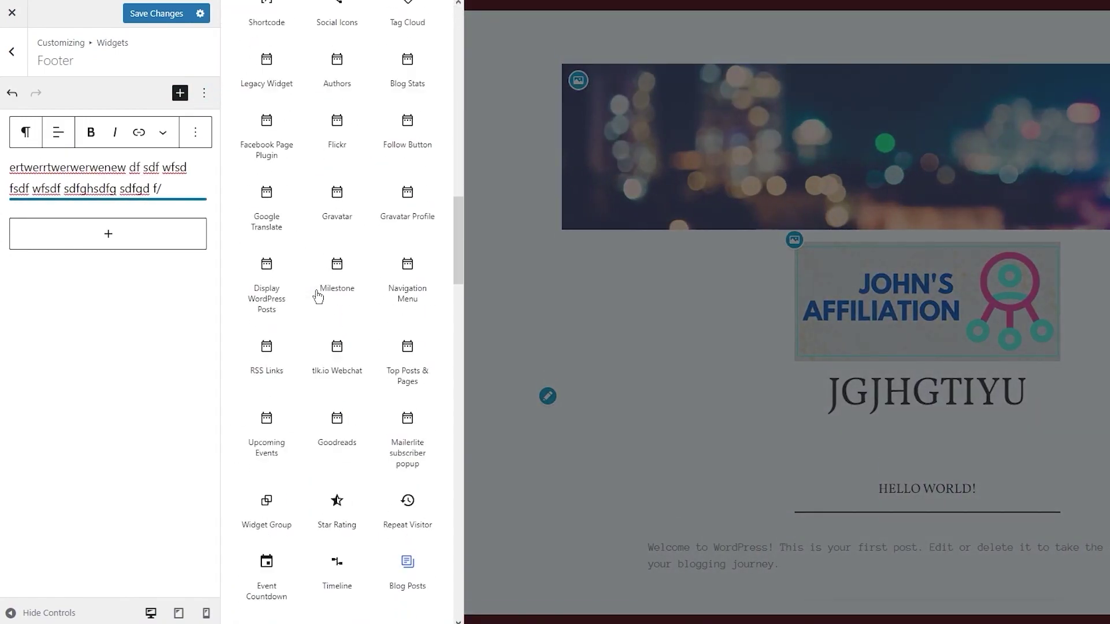
scroll(316, 289, up, 20)
scroll(315, 289, up, 6)
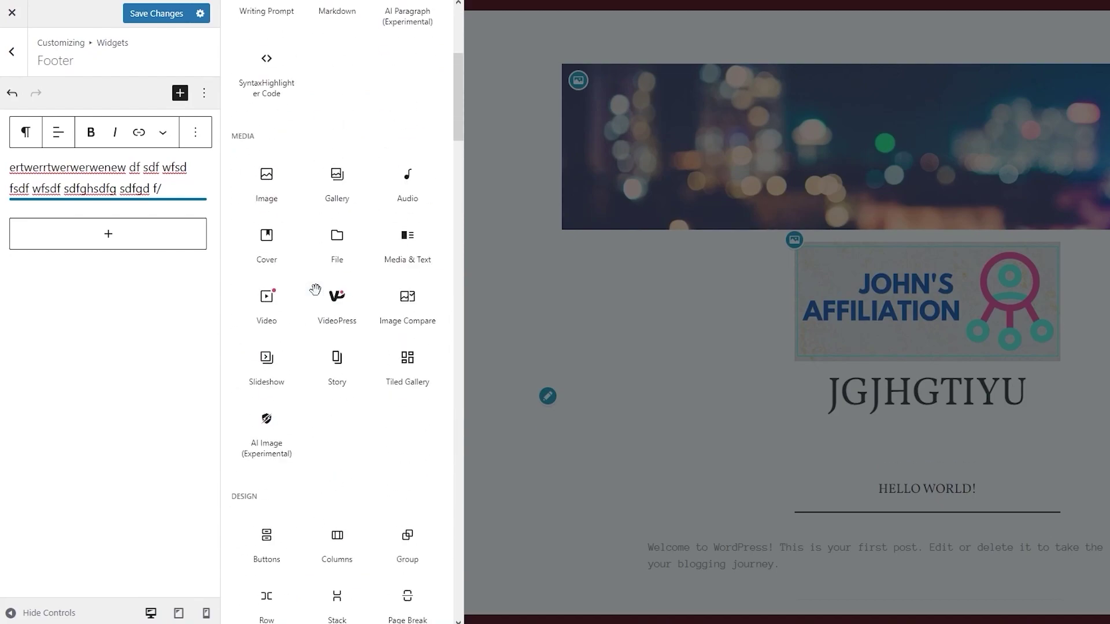
scroll(315, 289, up, 5)
scroll(314, 288, up, 2)
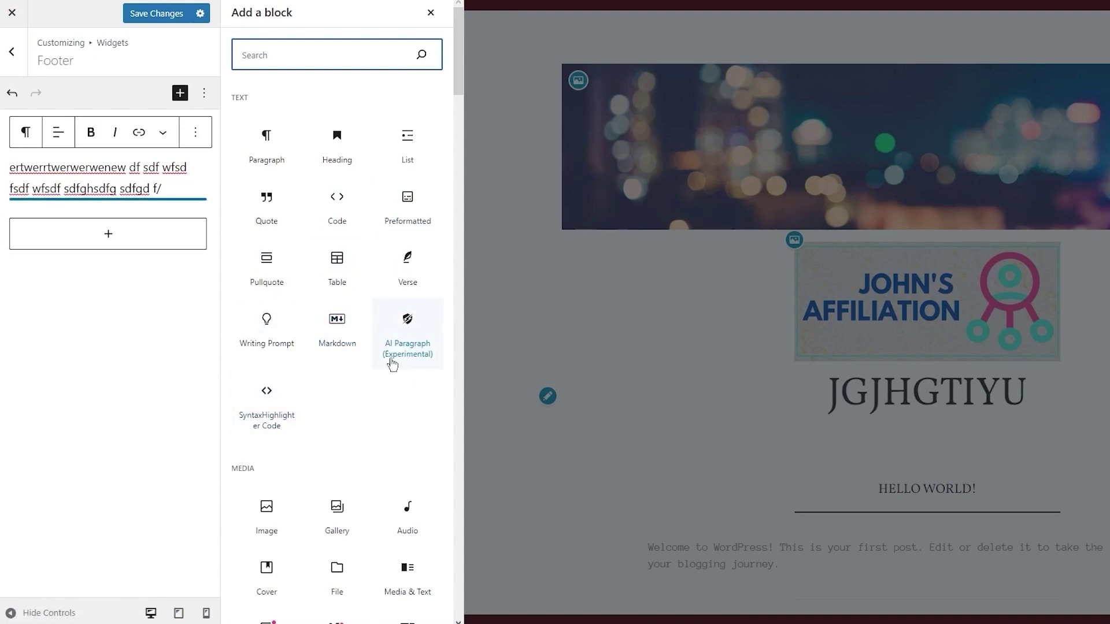
scroll(392, 364, down, 3)
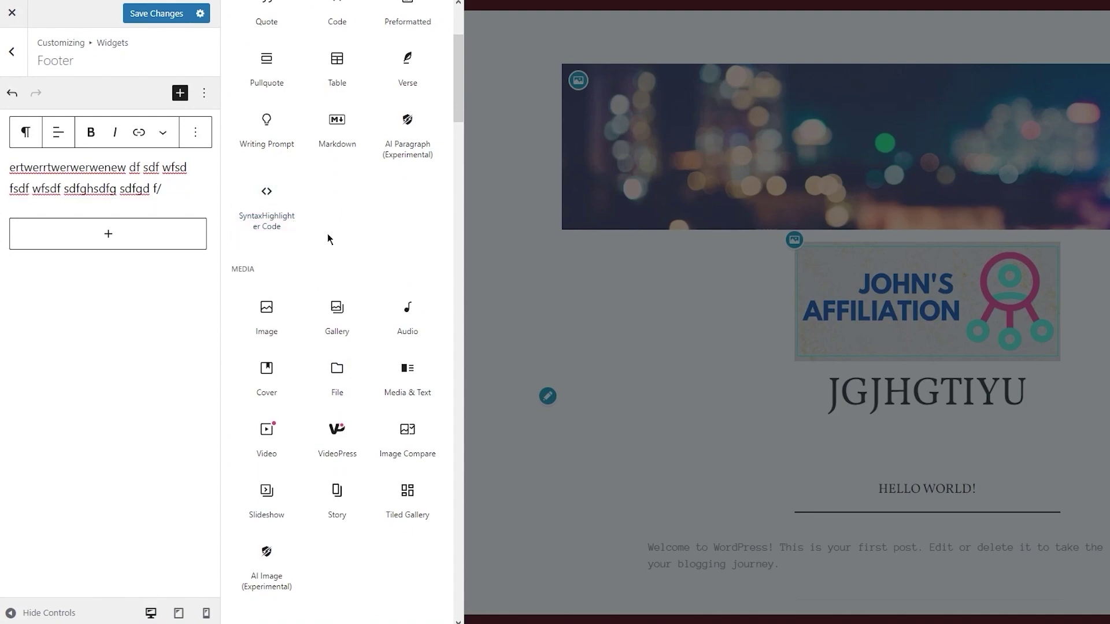
scroll(327, 233, down, 2)
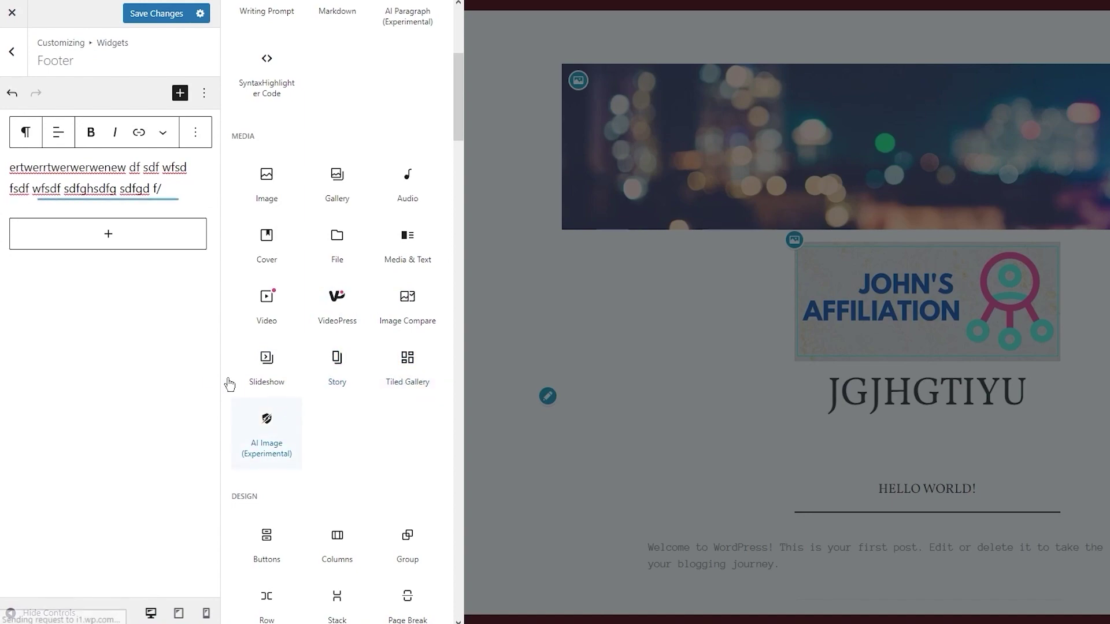
scroll(231, 381, down, 6)
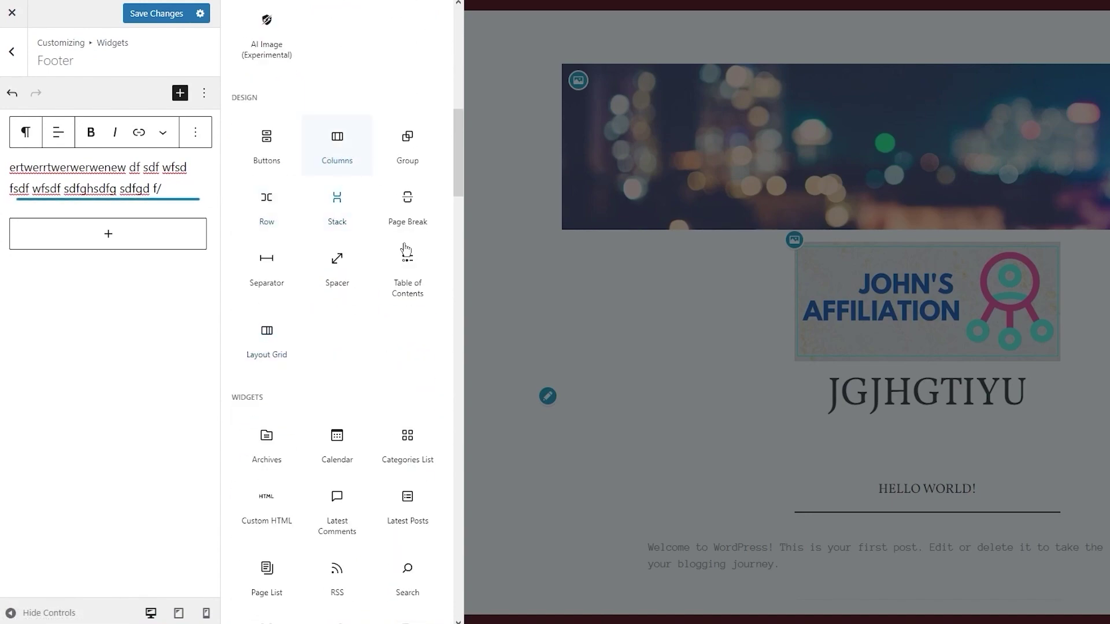
scroll(307, 219, down, 5)
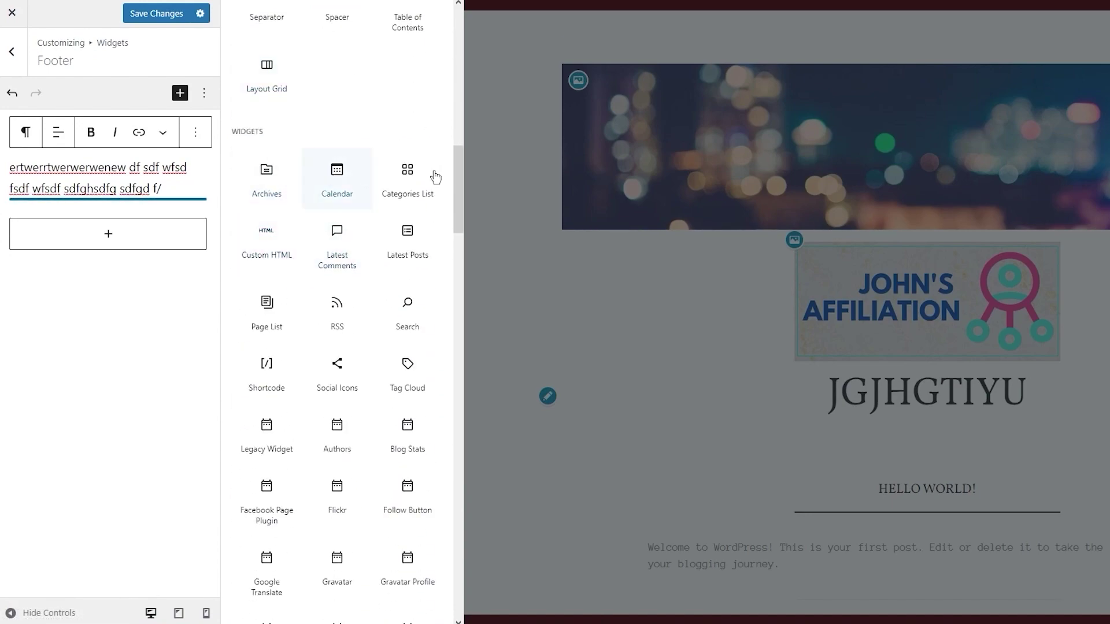
scroll(327, 311, down, 8)
scroll(328, 310, down, 8)
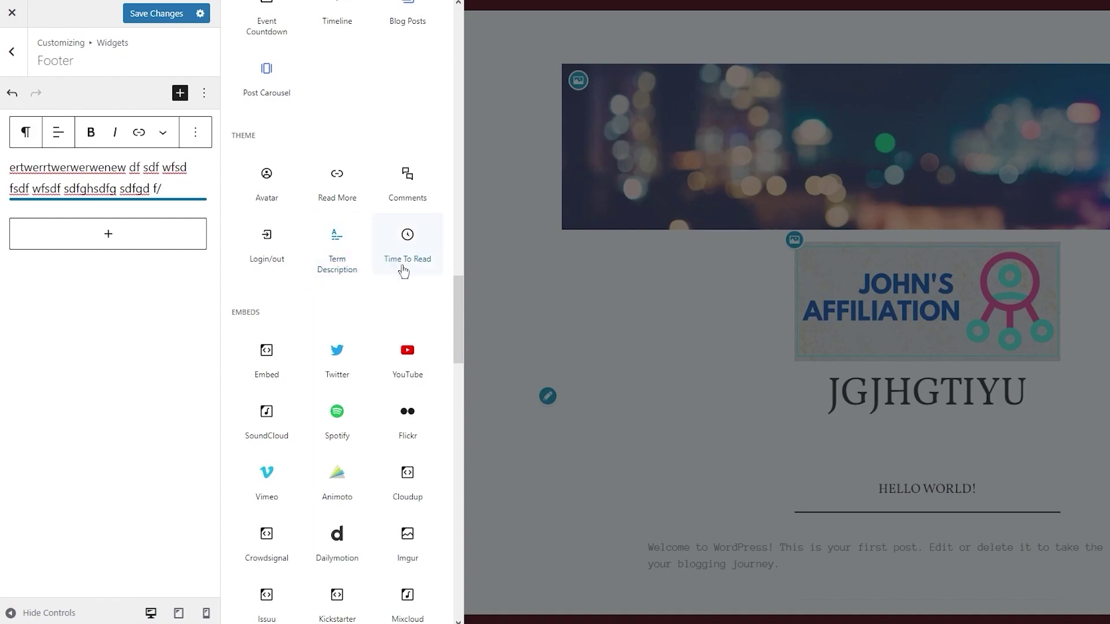
scroll(448, 253, down, 5)
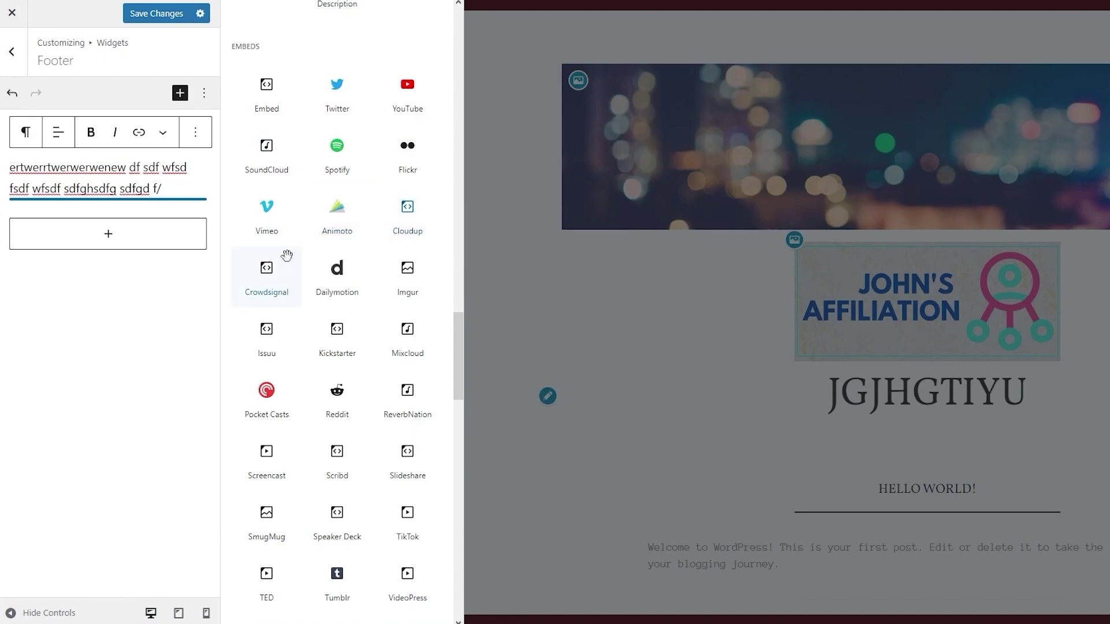
scroll(287, 255, down, 15)
scroll(287, 255, down, 10)
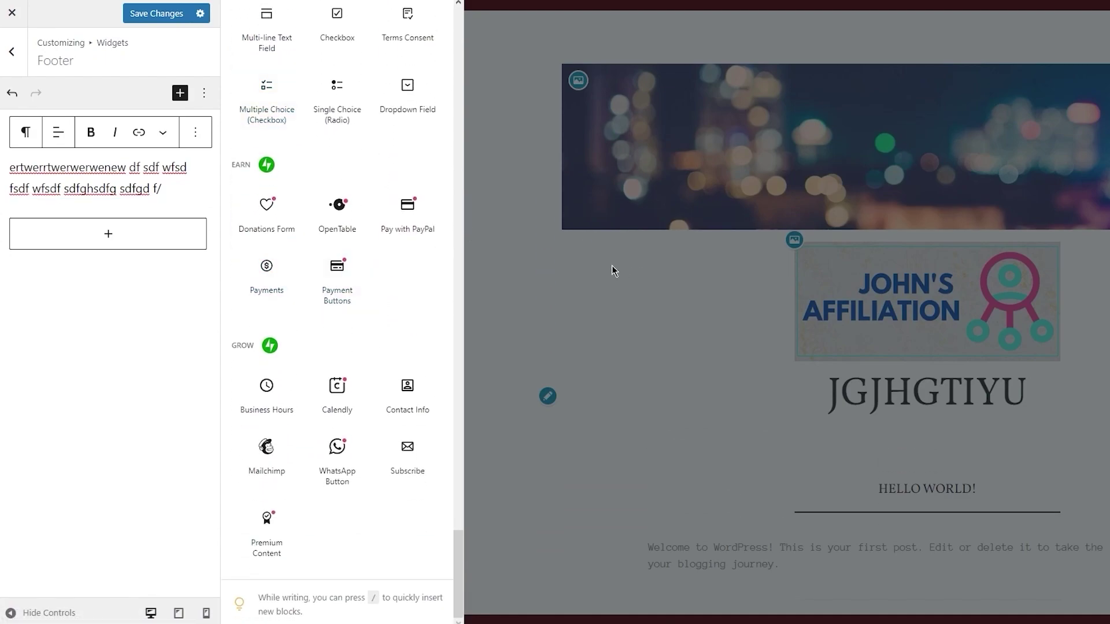
Save the footer widget changes and return to the main list of customization sections
click(171, 22)
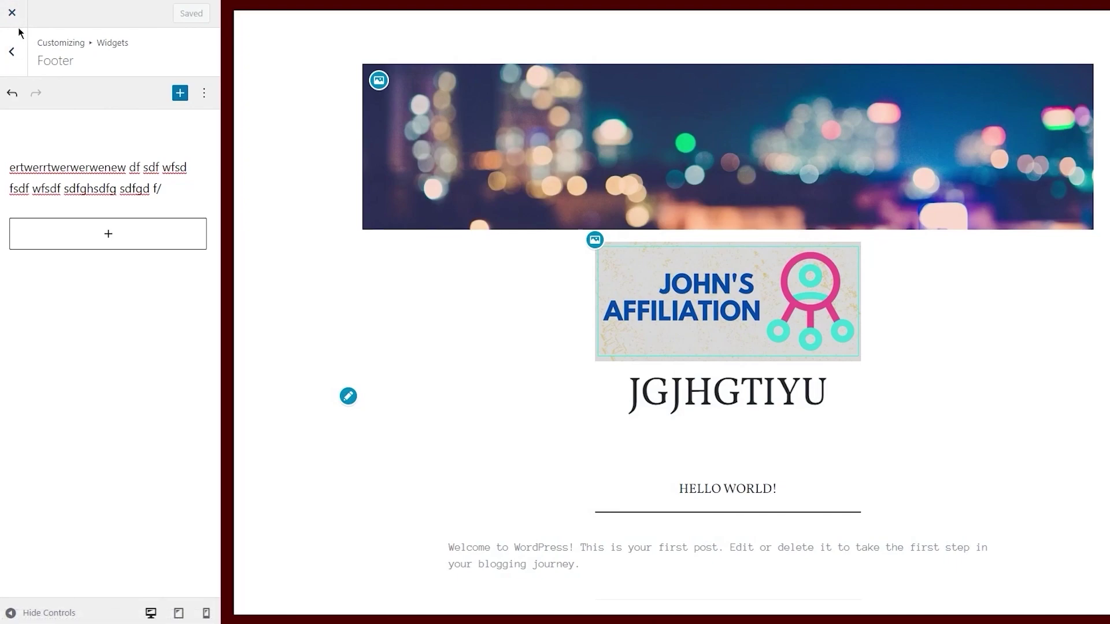
click(13, 50)
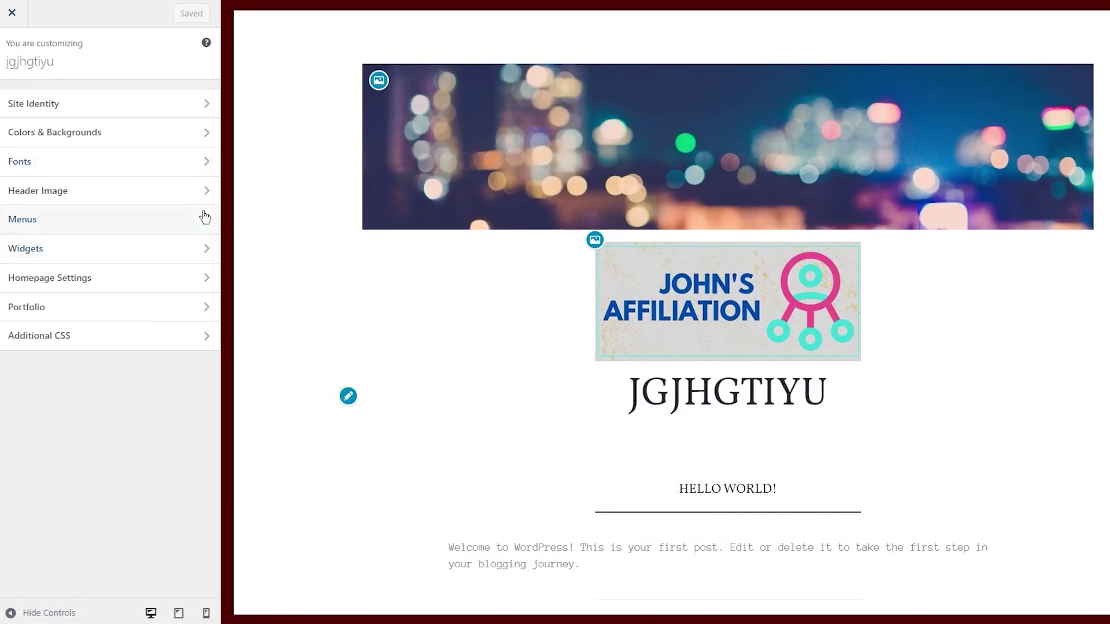
Review the Homepage Settings explanation and the options for what the homepage displays, without changing them
click(194, 272)
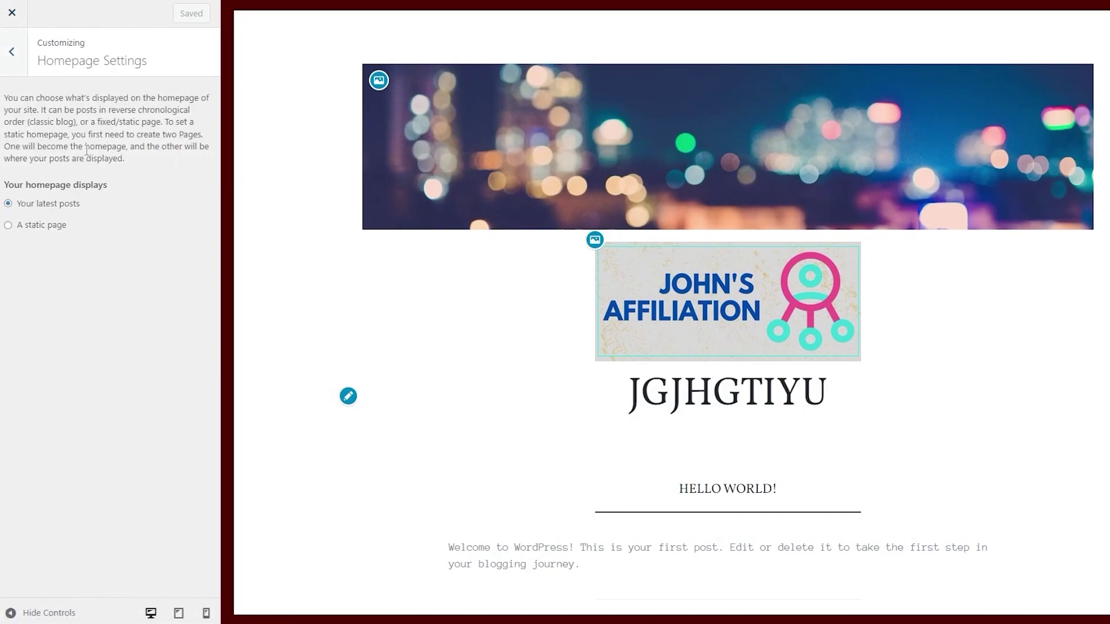
triple_click(27, 102)
click(169, 141)
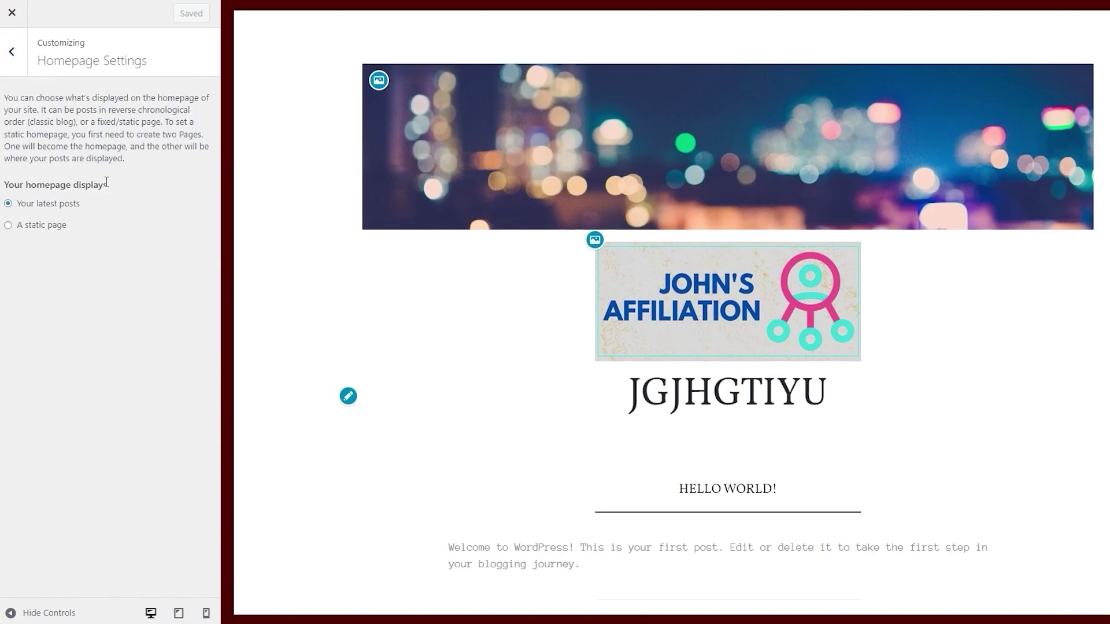
click(10, 50)
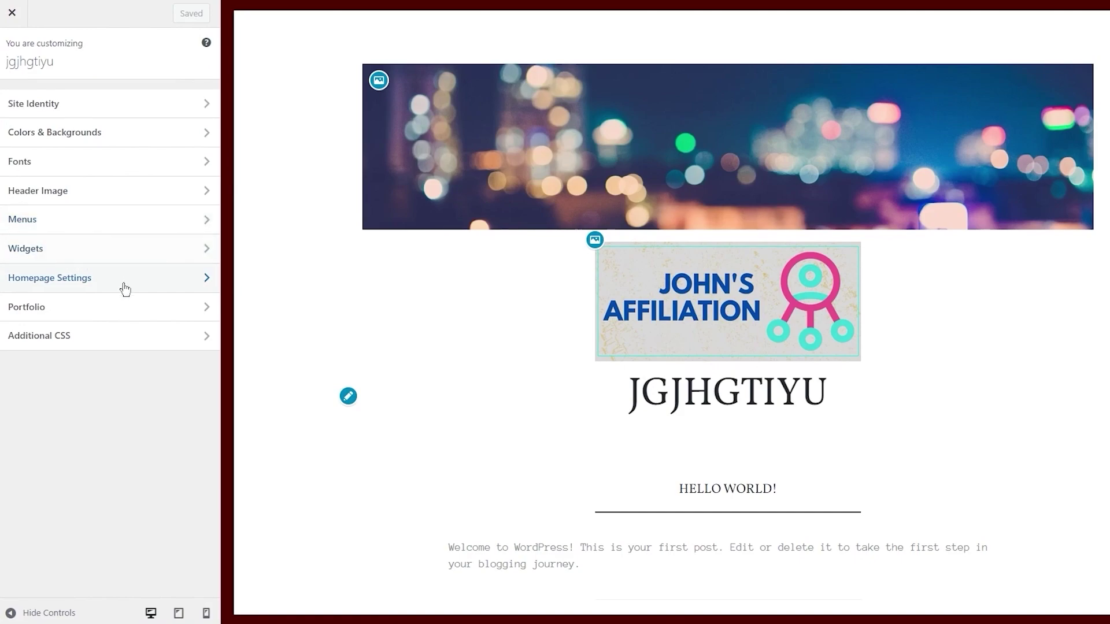
Check the Additional CSS section, and close the customizer to go back to the site's My Home dashboard
click(121, 337)
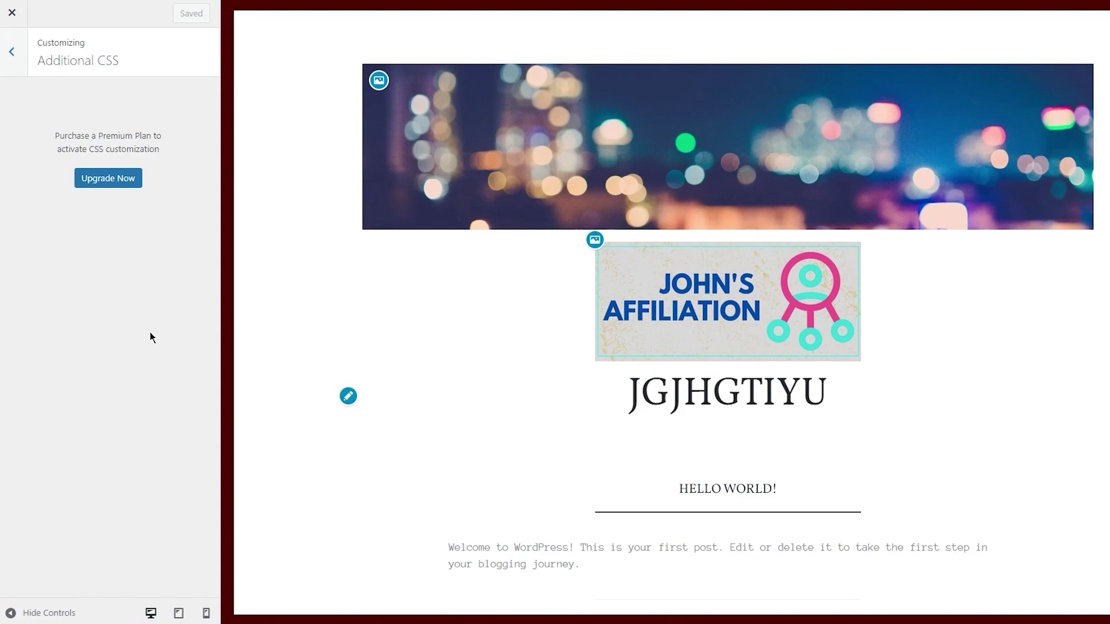
click(13, 51)
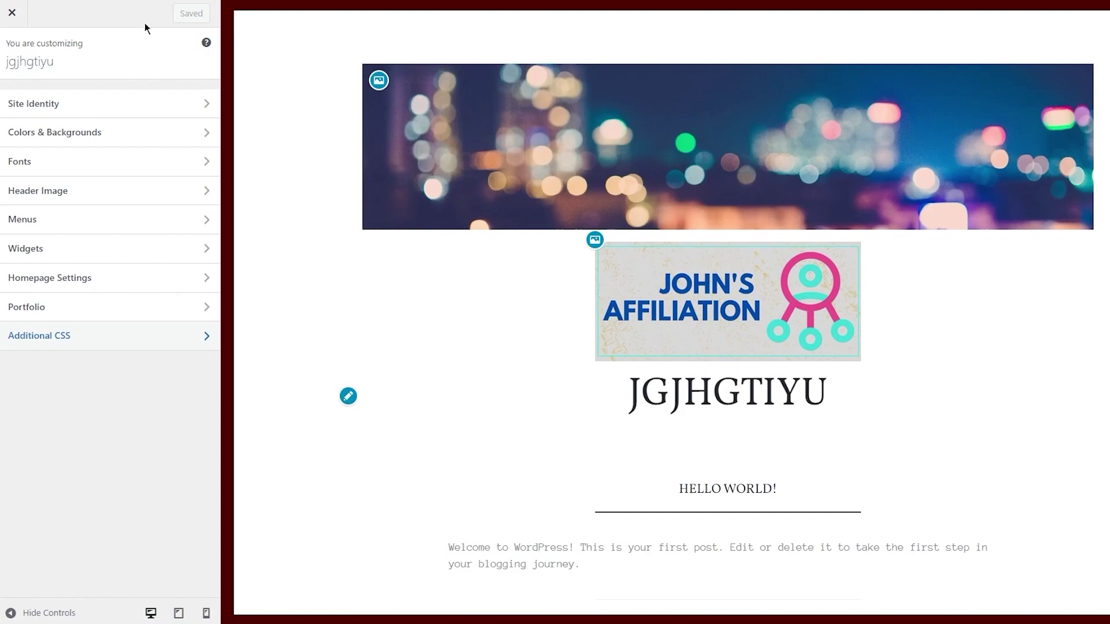
click(11, 12)
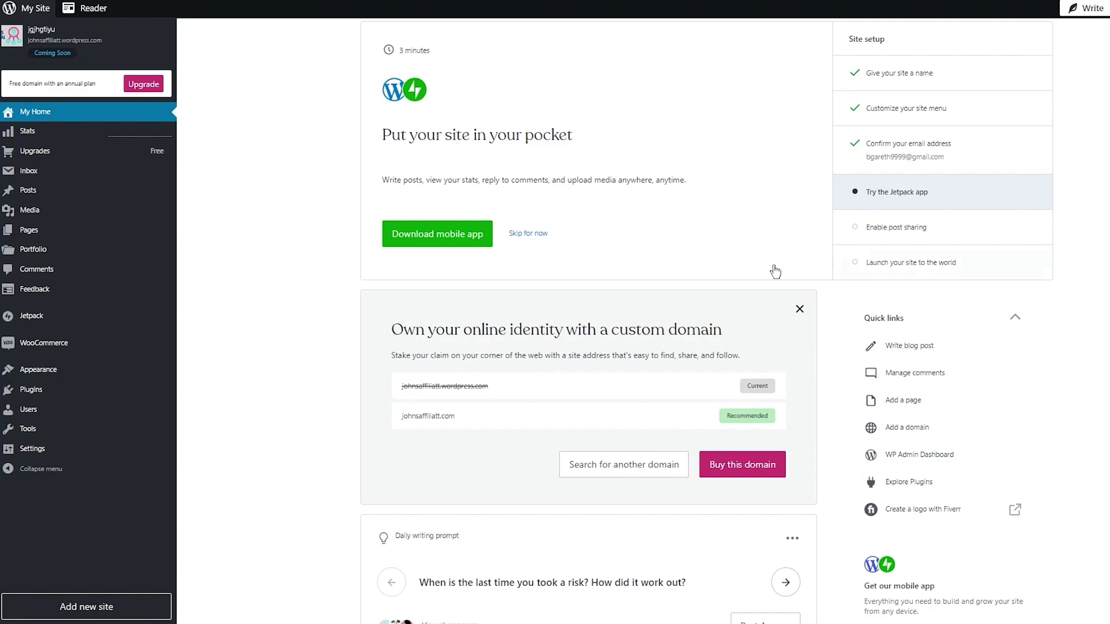
Look over the My Home dashboard, from the site setup checklist and custom domain offer to the writing prompt and help resources
scroll(428, 150, down, 5)
scroll(429, 149, down, 1)
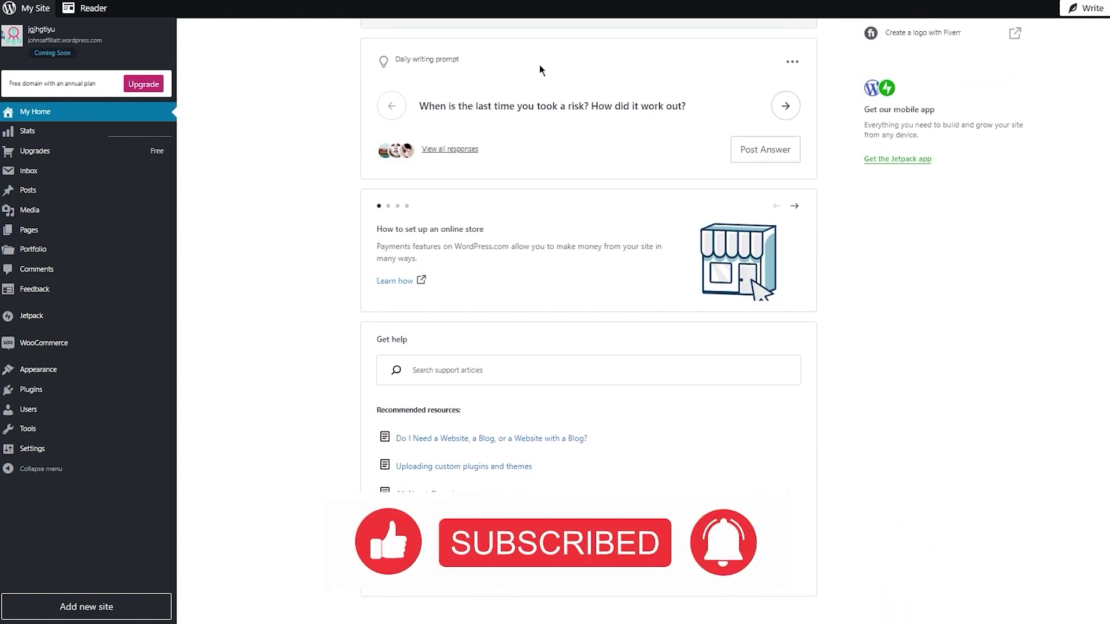
scroll(607, 238, up, 7)
scroll(608, 239, down, 1)
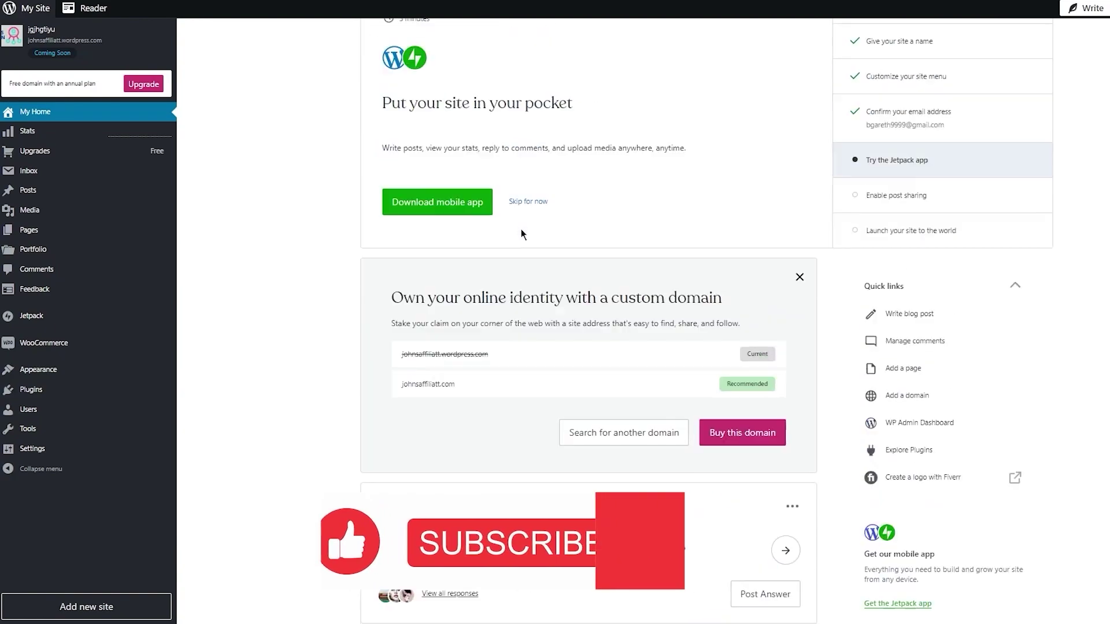
scroll(521, 236, up, 1)
drag(364, 196, 498, 266)
click(300, 206)
scroll(318, 207, down, 6)
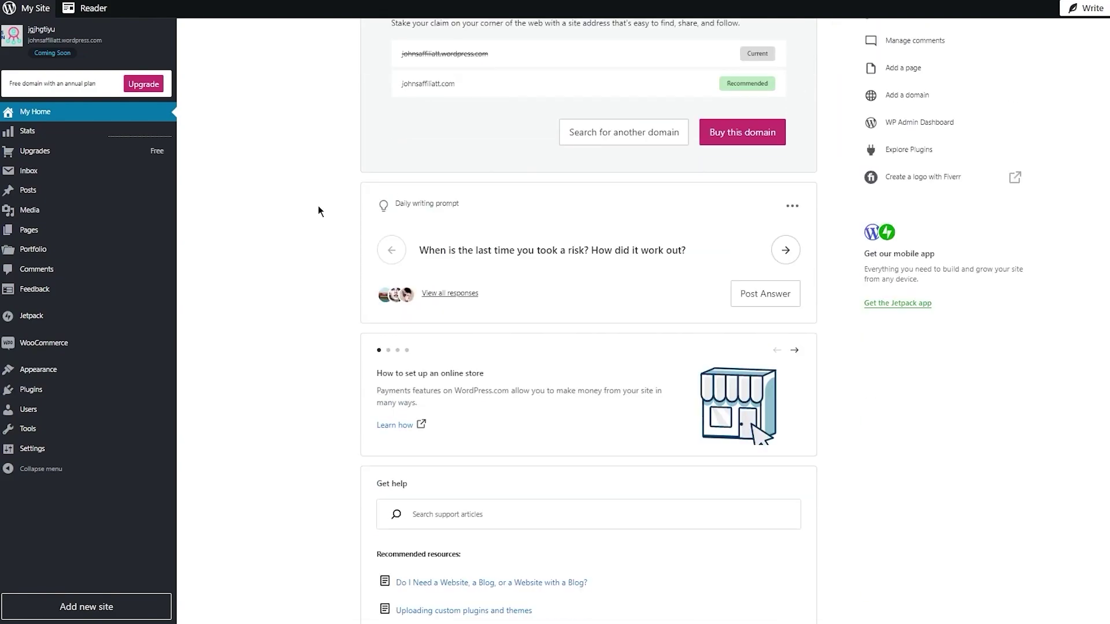
scroll(318, 207, up, 4)
drag(416, 263, 722, 265)
click(376, 229)
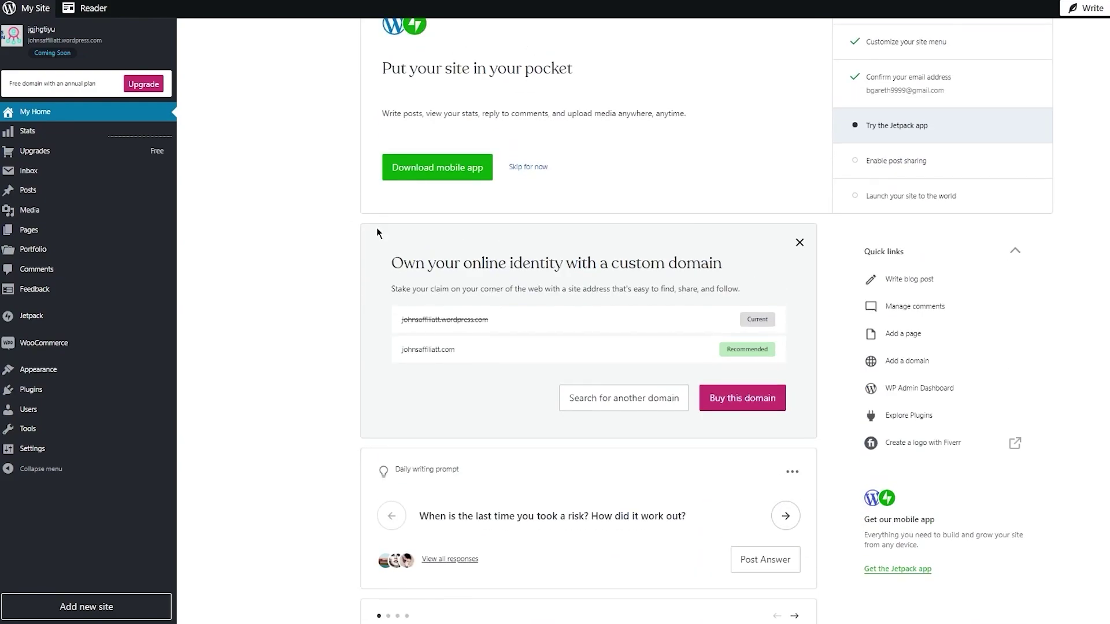
scroll(379, 225, down, 4)
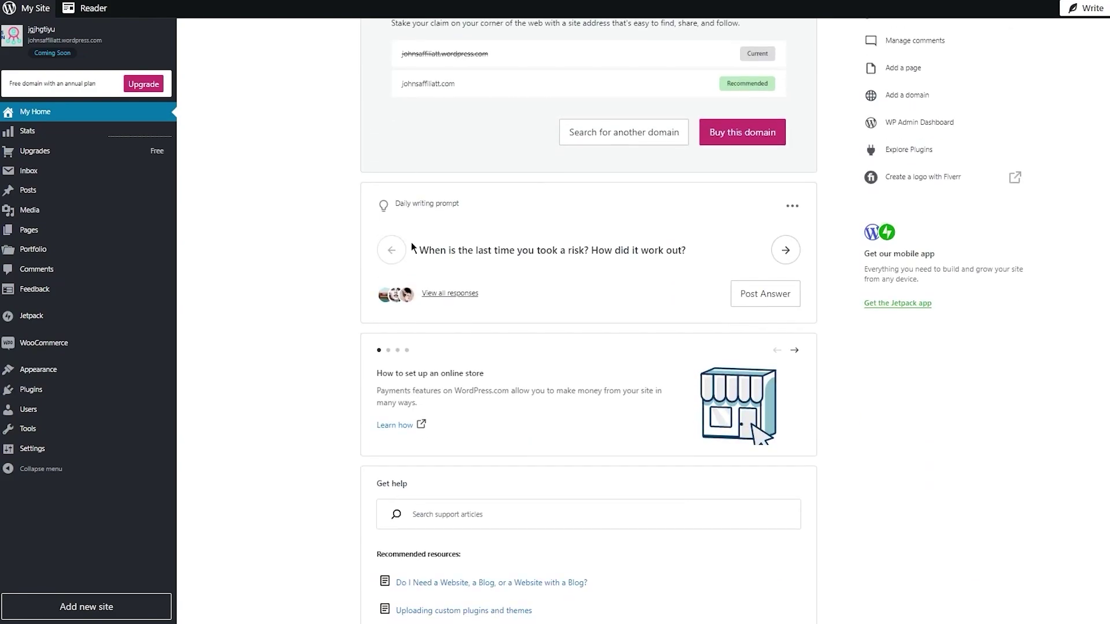
scroll(225, 248, down, 2)
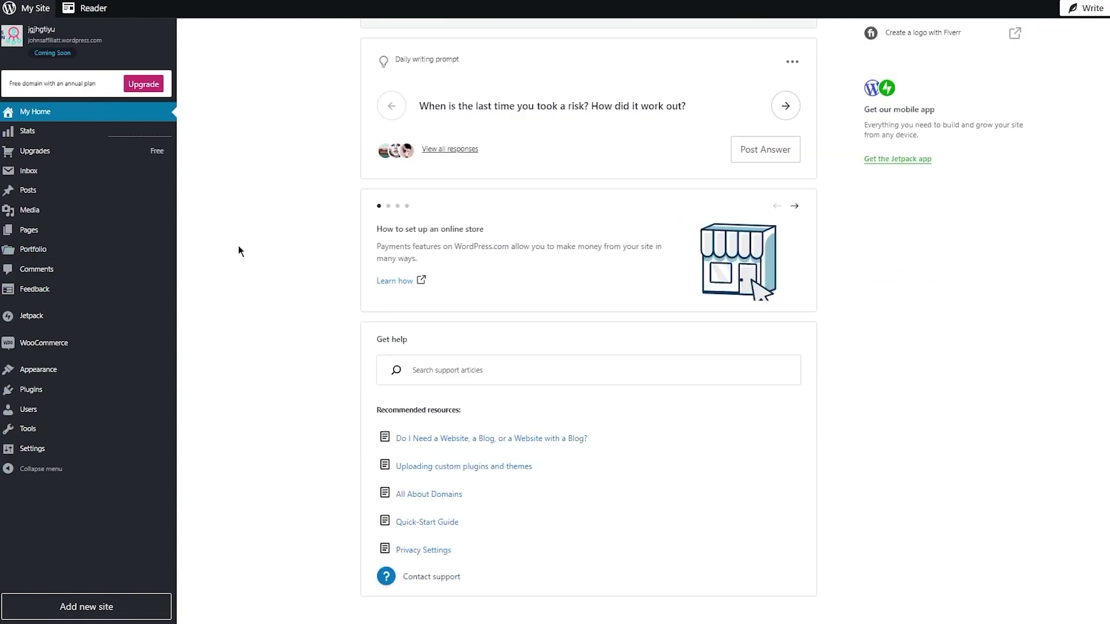
scroll(341, 252, up, 7)
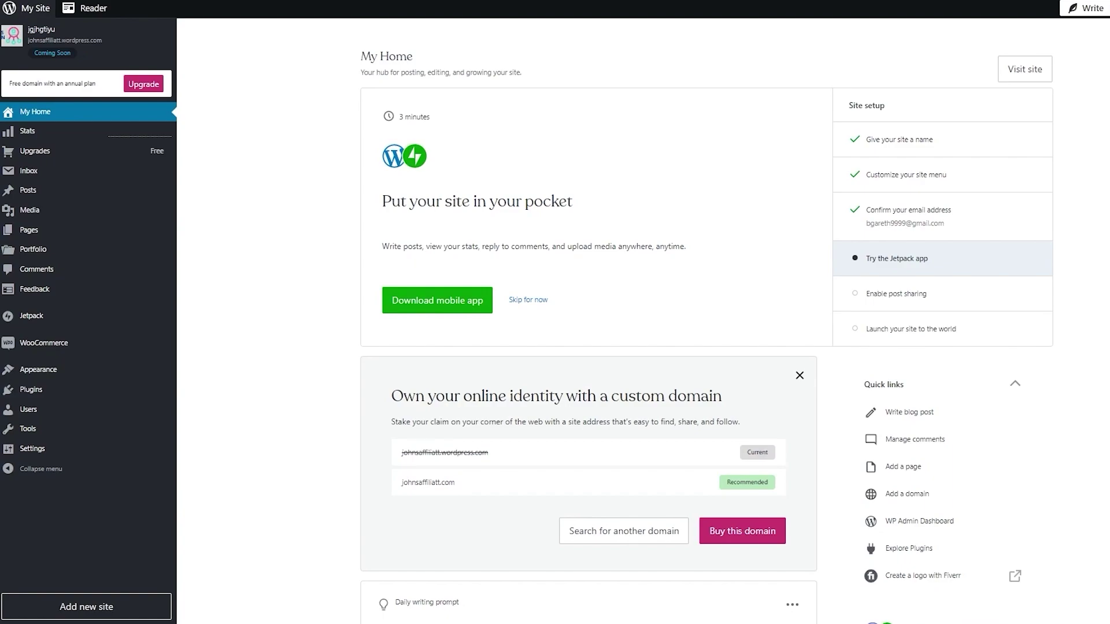
Open the site's Jetpack Stats and review its subscribers list and the team members list
click(39, 132)
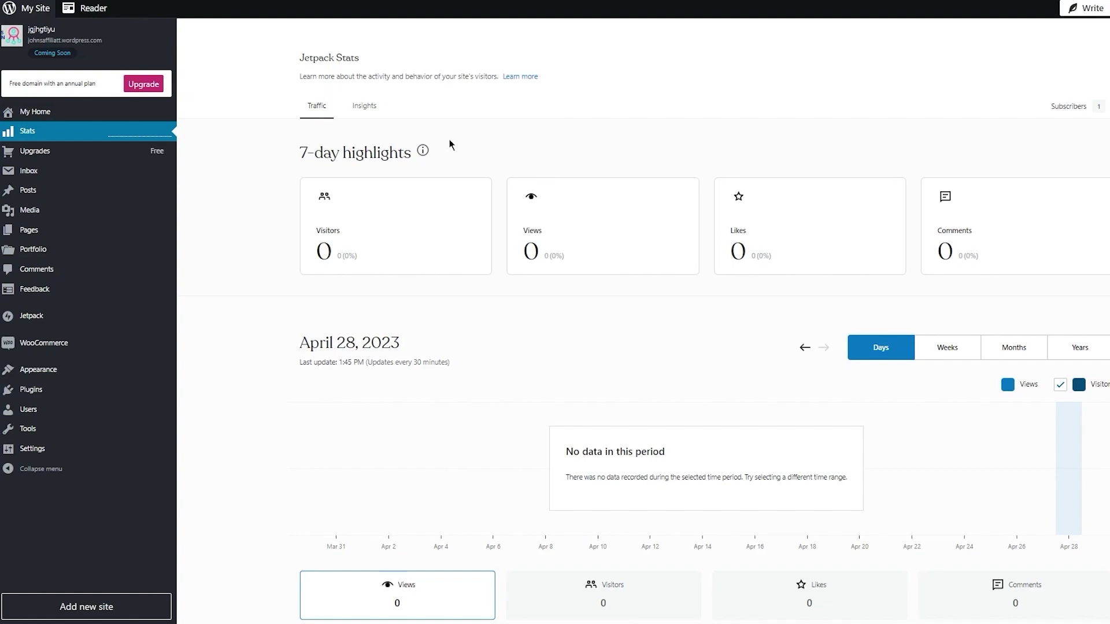
click(1075, 104)
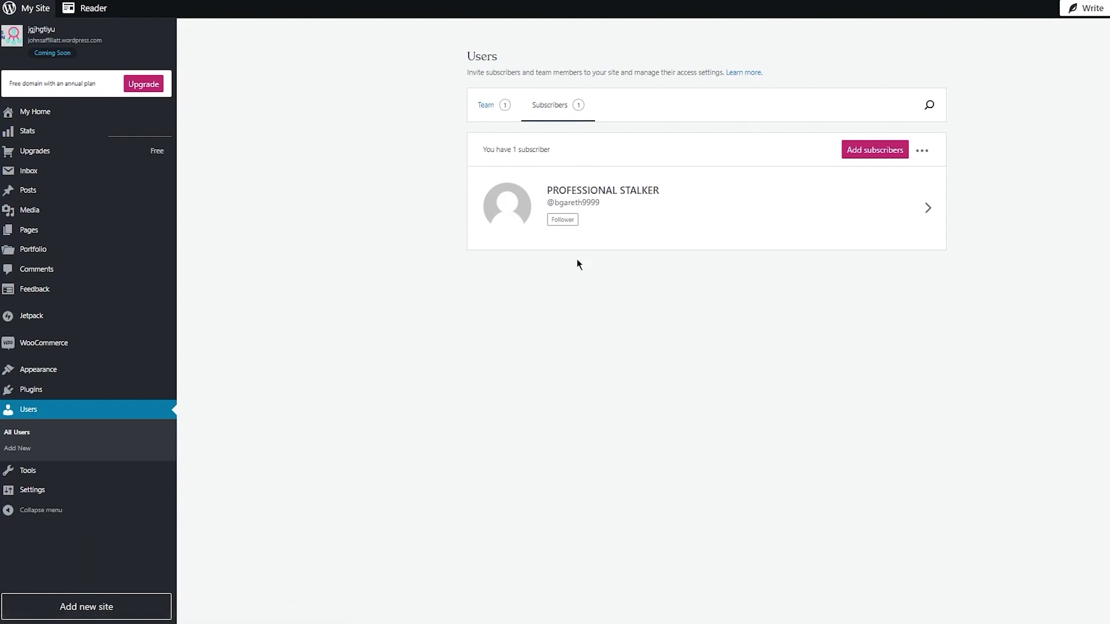
click(475, 108)
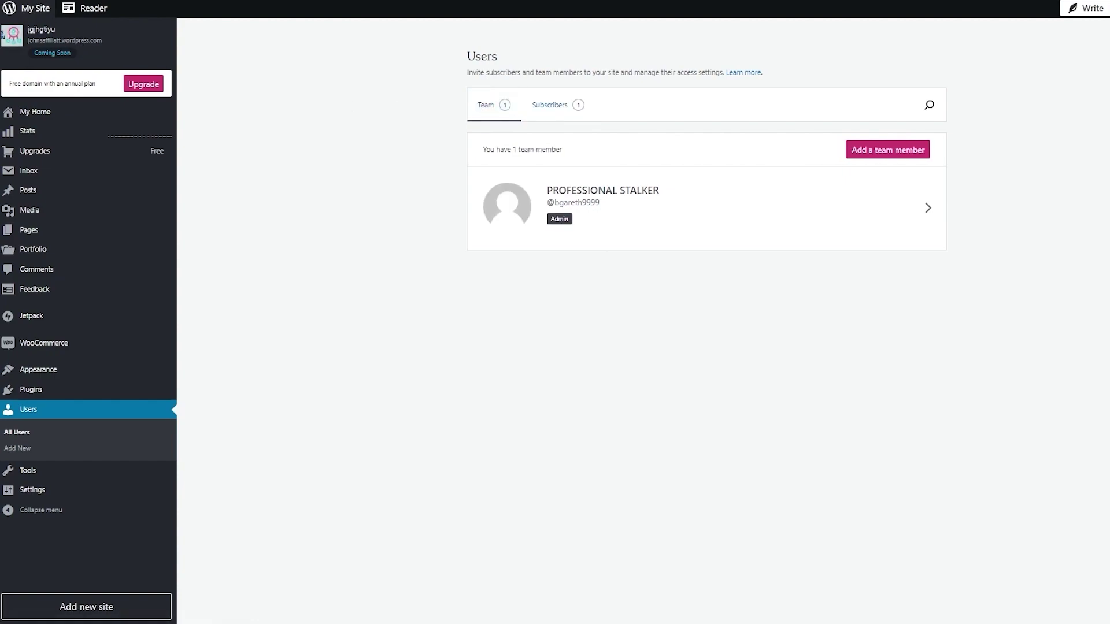
click(550, 105)
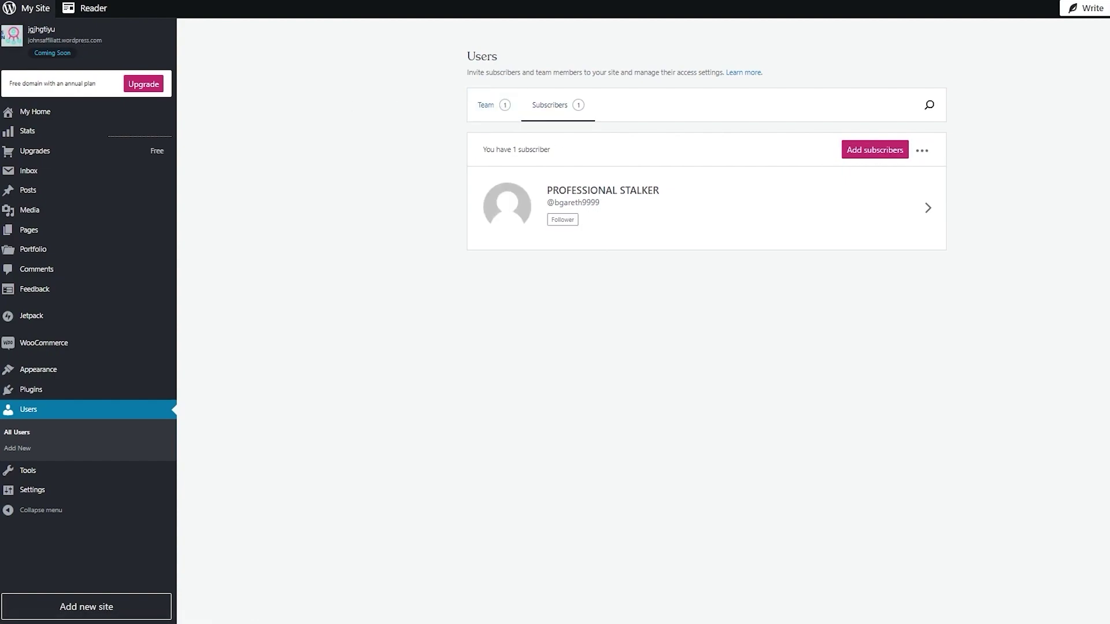
Return to the Stats page and examine its Traffic report, including posts and pages, referrers, countries and search terms
click(27, 131)
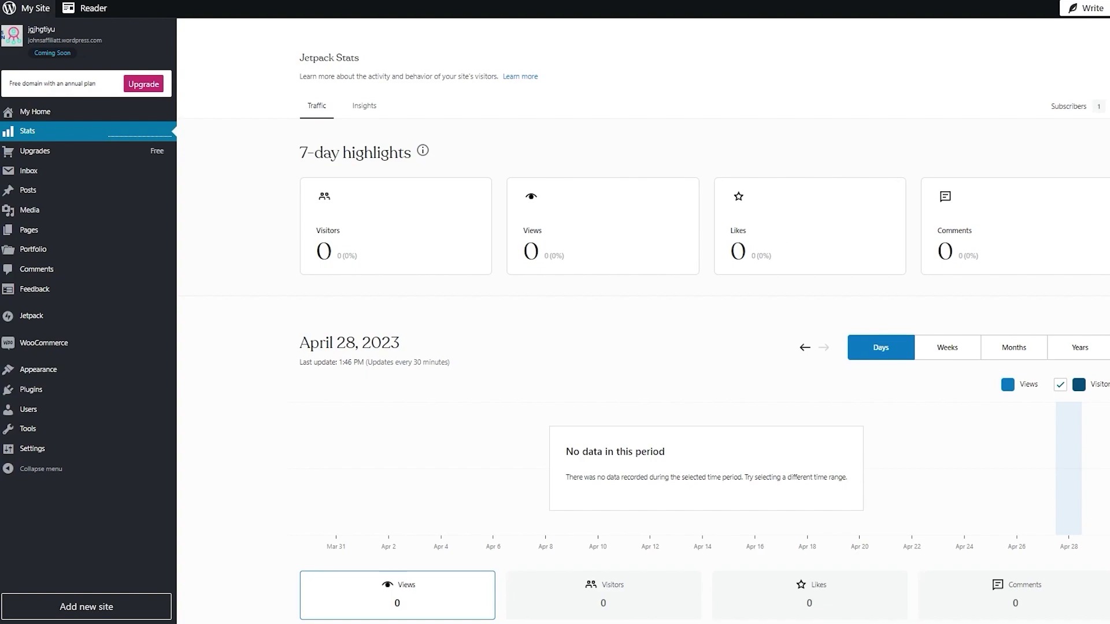
scroll(607, 298, down, 6)
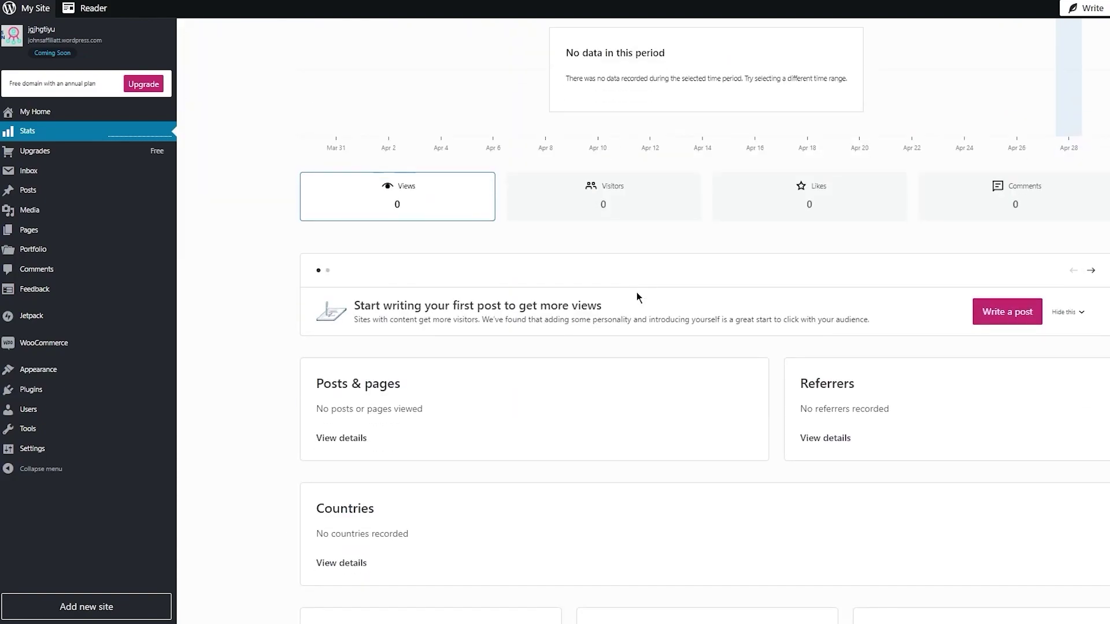
scroll(636, 297, down, 4)
scroll(587, 294, up, 10)
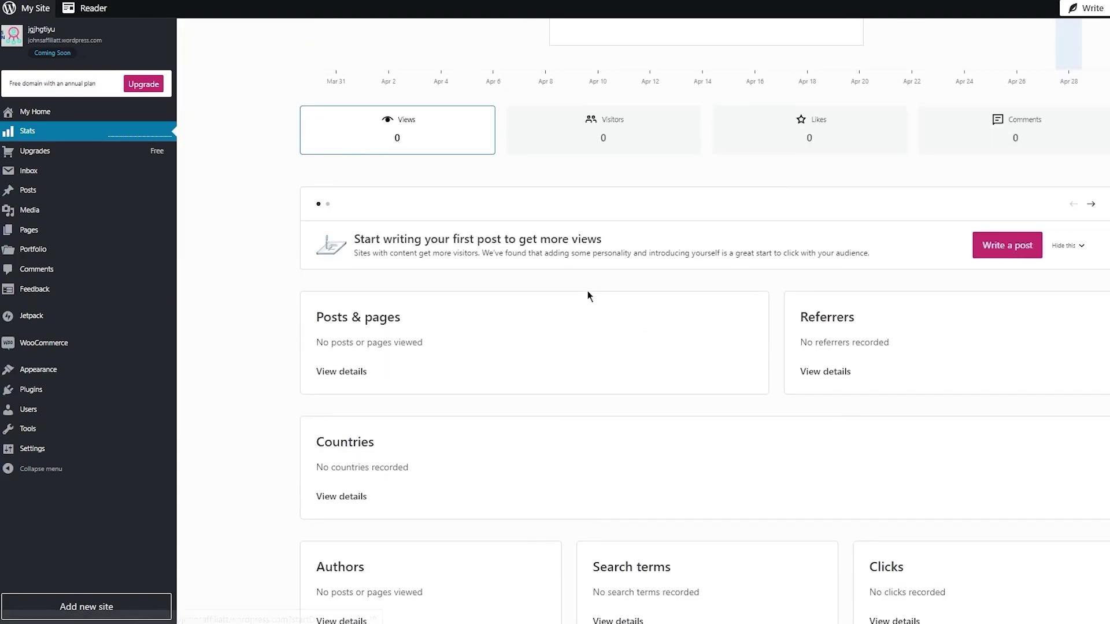
Compare the available WordPress.com plans, and choose the monthly payment view
click(161, 152)
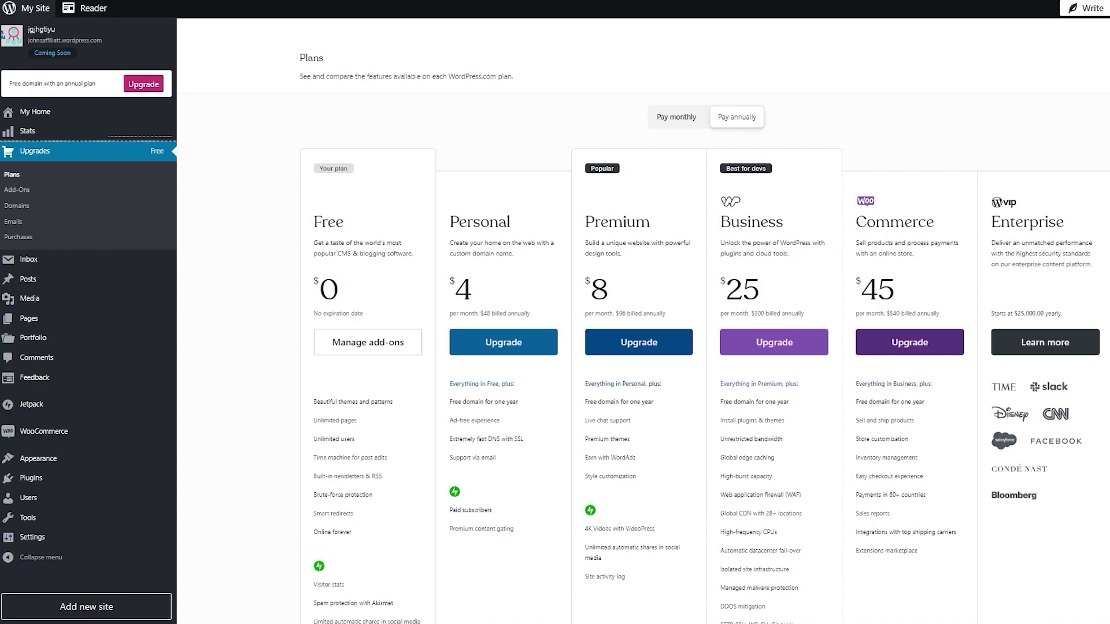
drag(312, 162, 925, 199)
key(Escape)
click(659, 117)
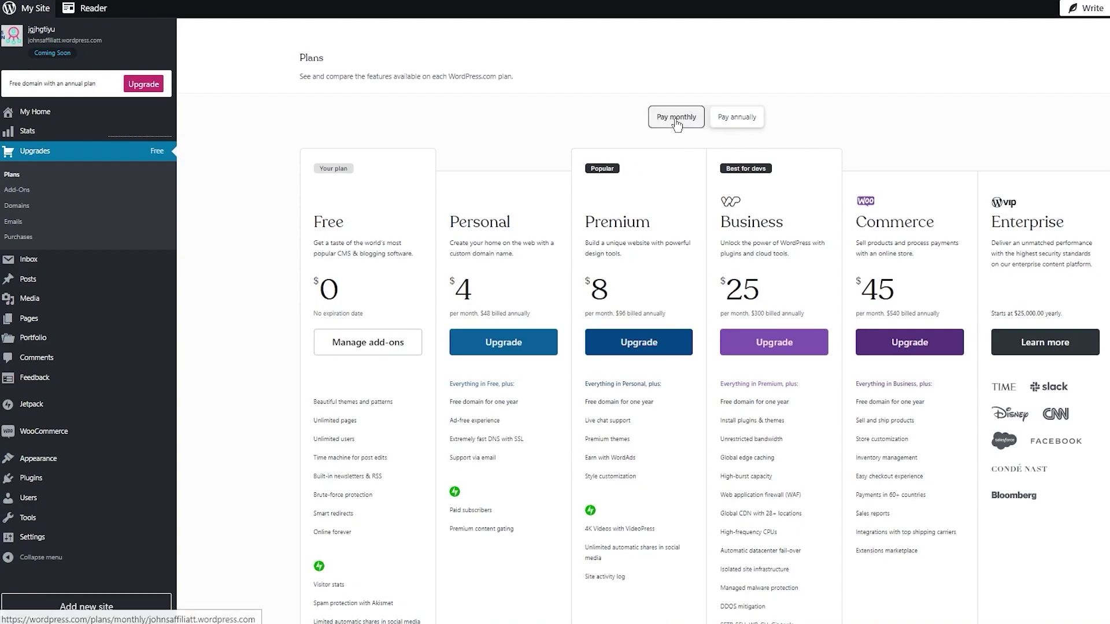
Review the Premium Themes and Custom CSS add-ons, and check the site's Domains page
click(33, 194)
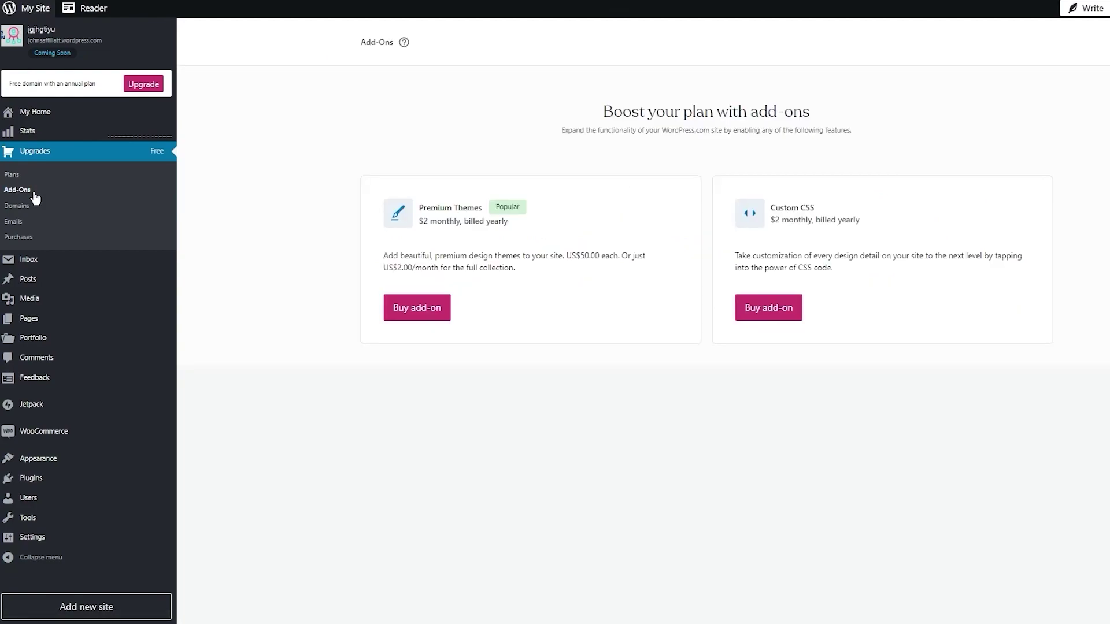
drag(260, 380, 719, 409)
drag(751, 124, 835, 271)
click(835, 272)
click(9, 210)
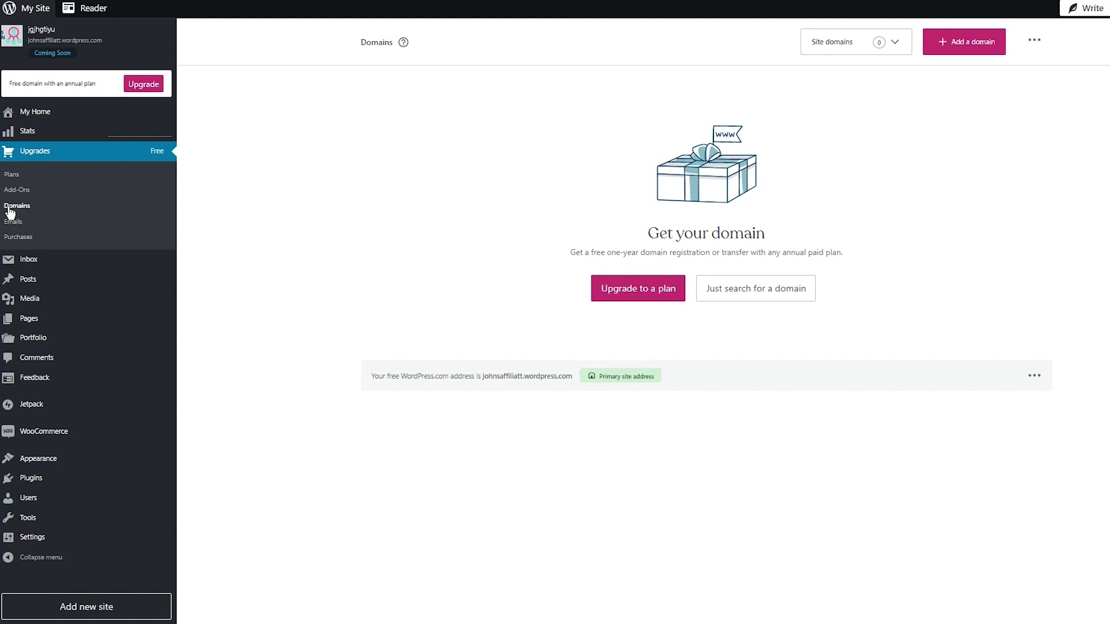
Read the custom email address offer on the Emails page, and check the site's Purchases and Inbox pages
click(13, 222)
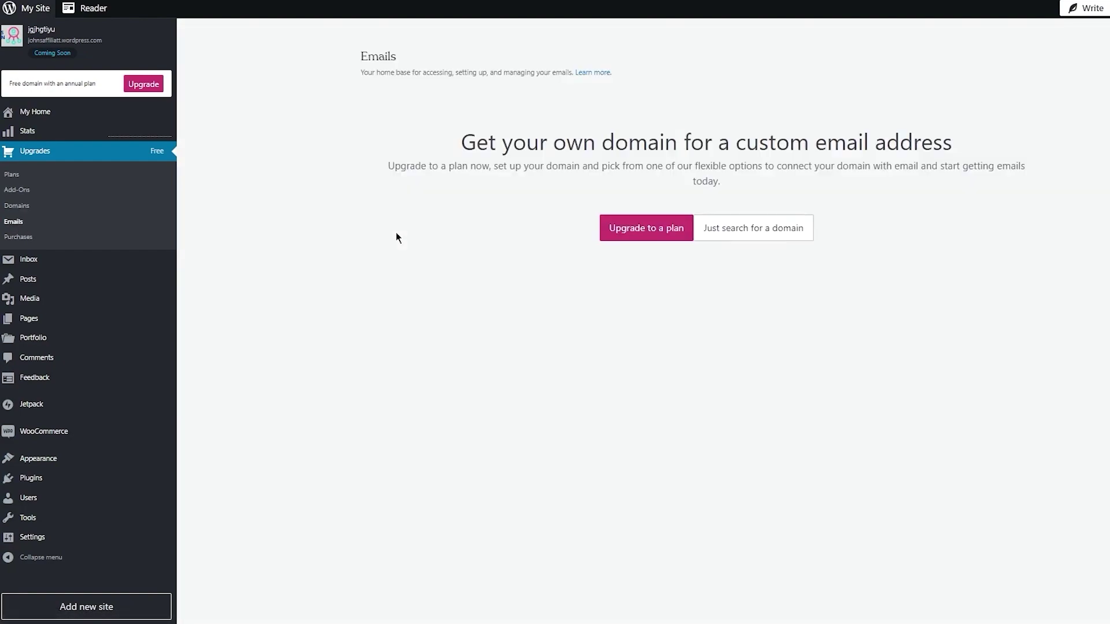
drag(350, 106, 601, 74)
click(508, 98)
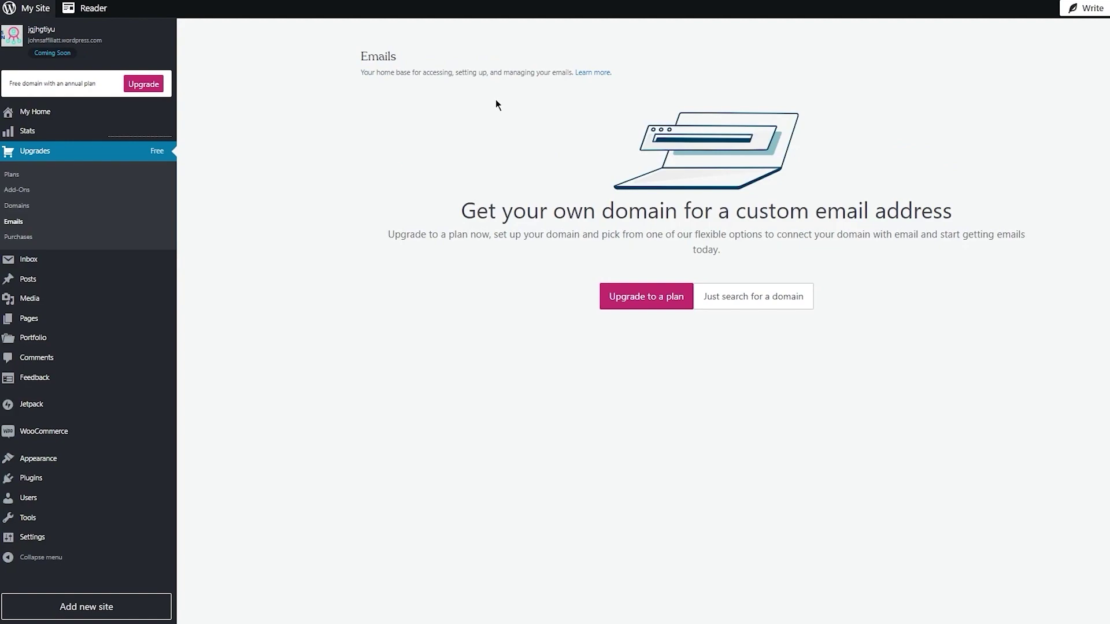
drag(398, 213, 1031, 227)
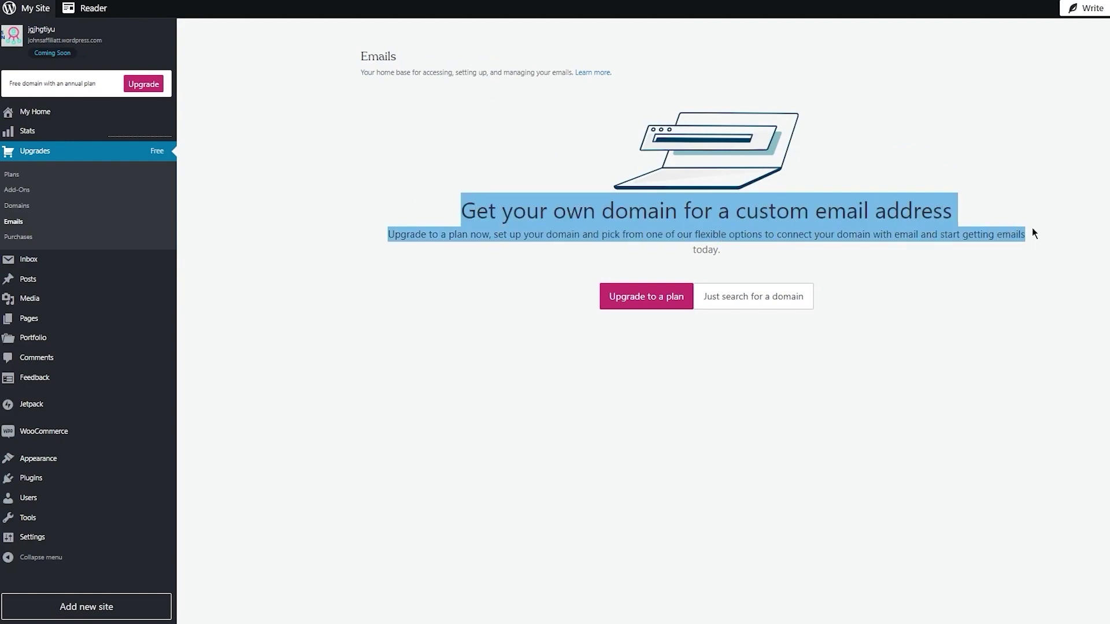
click(1080, 206)
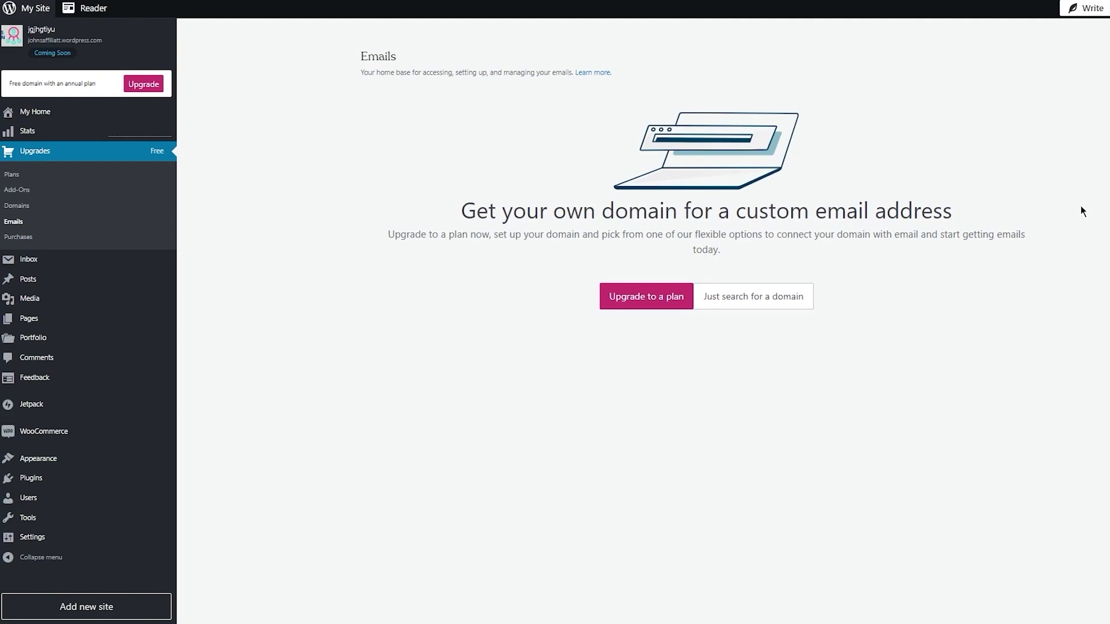
click(39, 238)
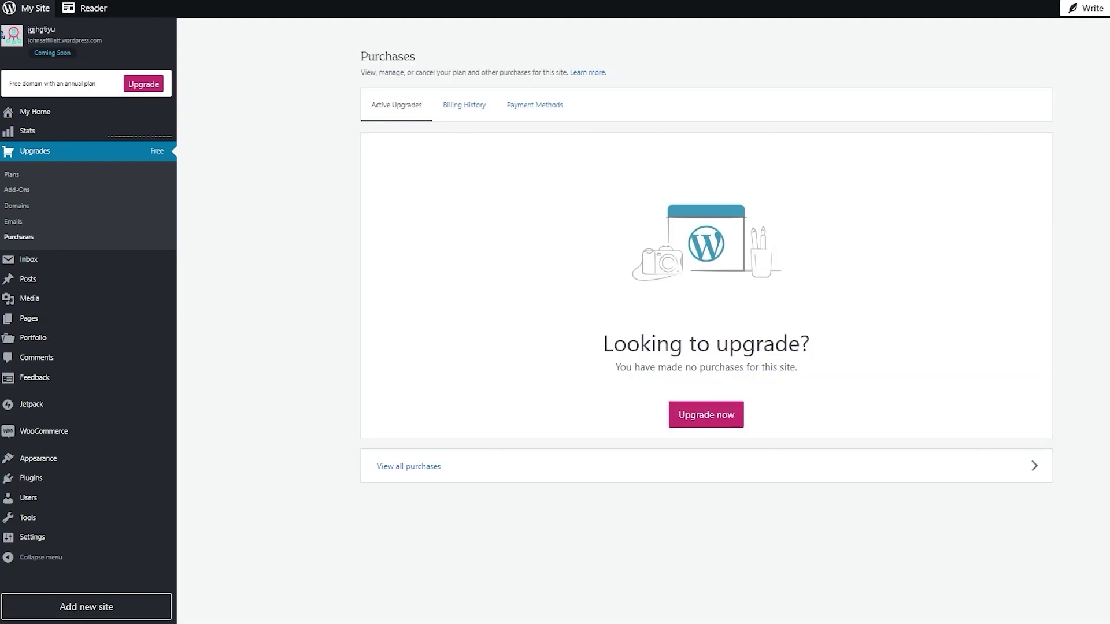
click(43, 261)
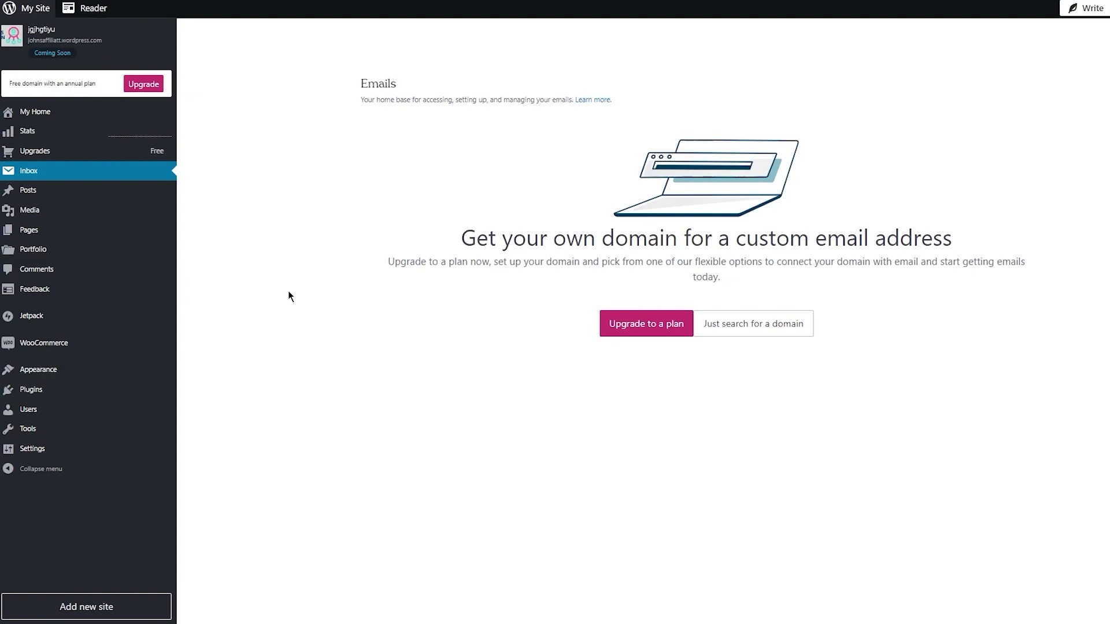
Create a new post from the site's Posts list and title it "new test post for affiliation"
click(77, 190)
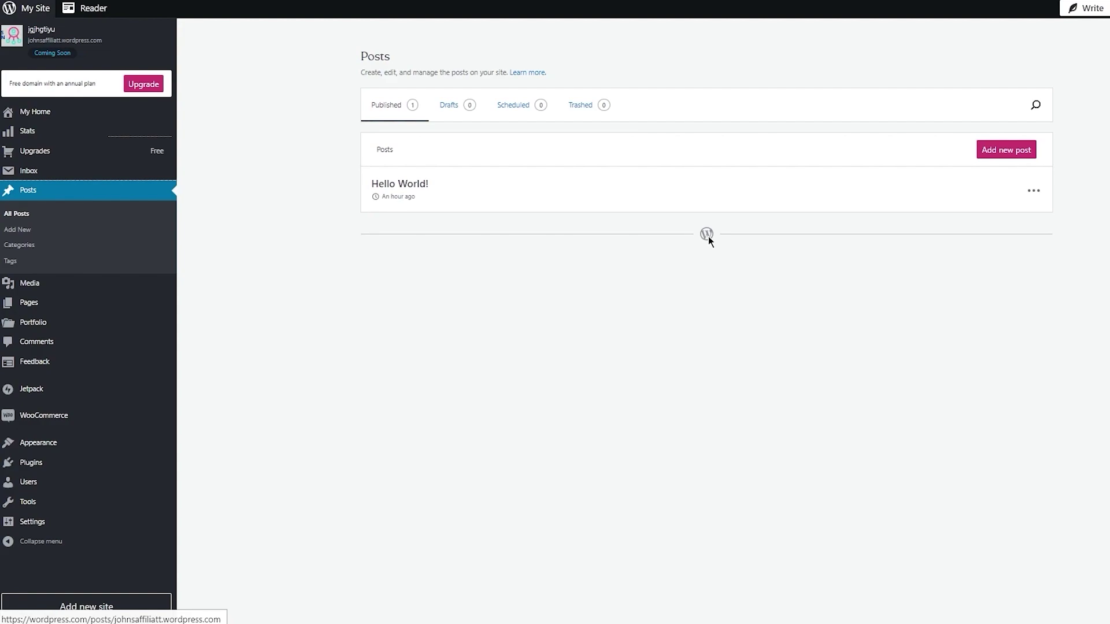
click(1017, 153)
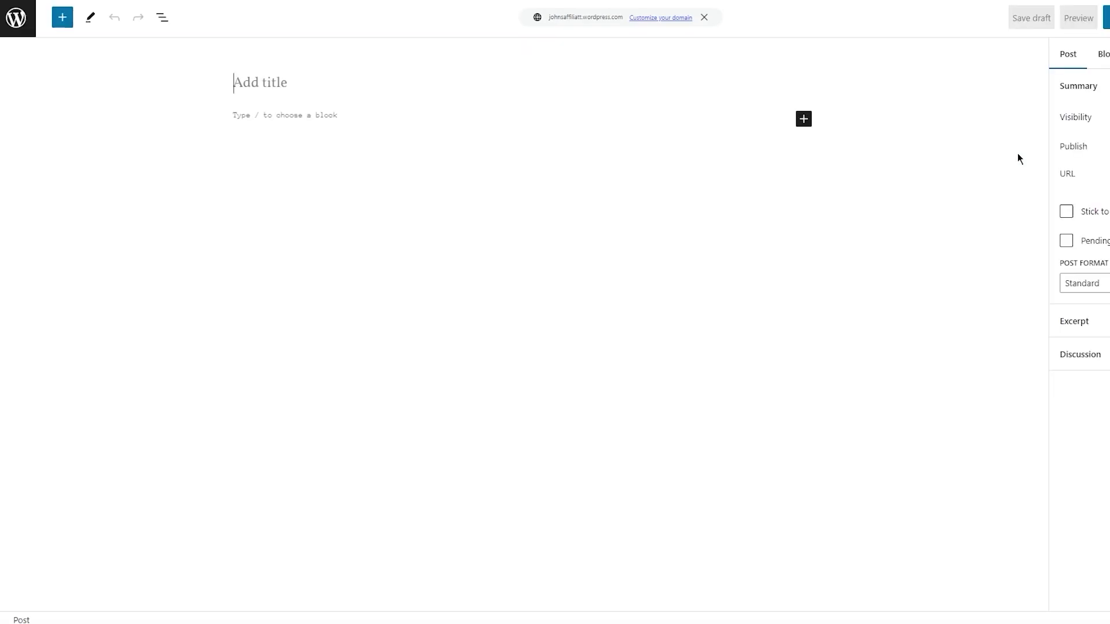
click(262, 82)
mouse_move(268, 355)
text(n)
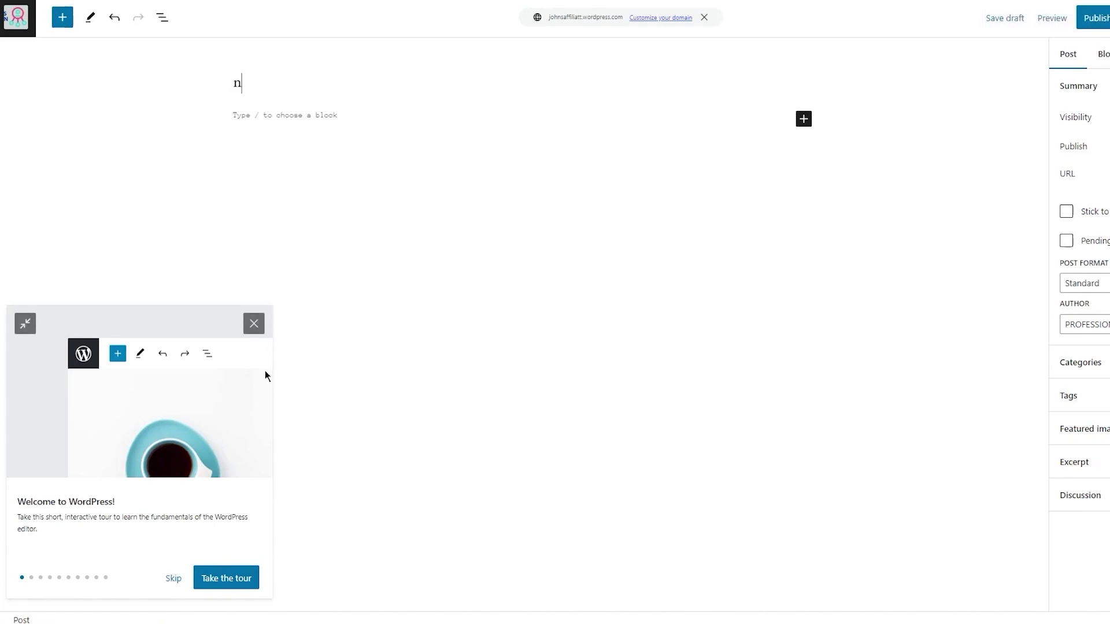
text(ew test post for affi)
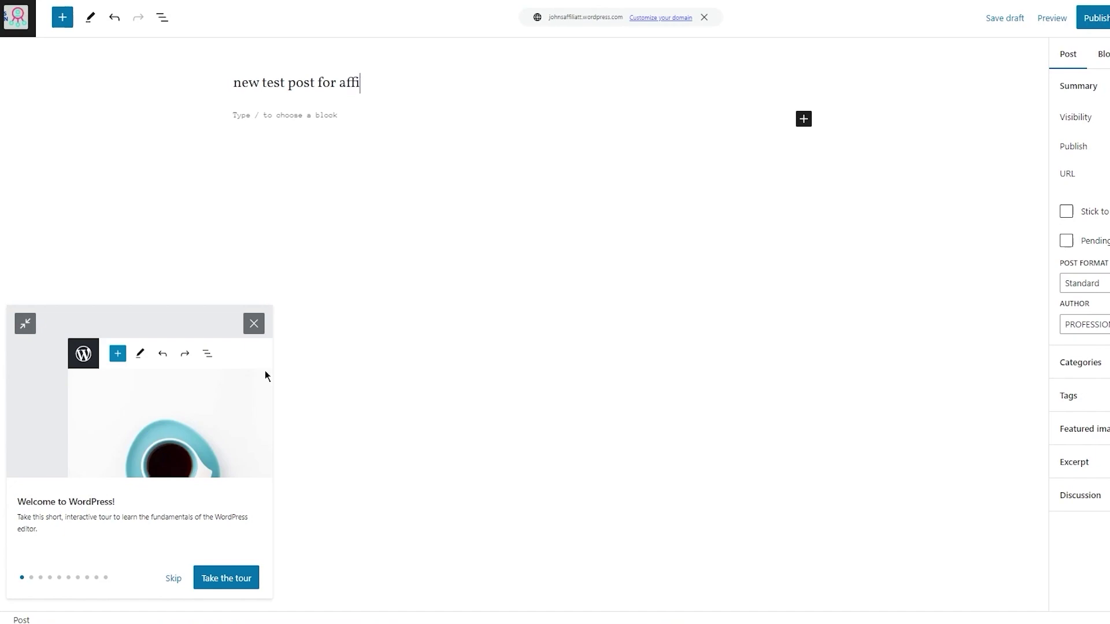
text(liation)
Enter "/" in the post body to view the block choices, and skip the Welcome to WordPress tour
click(293, 114)
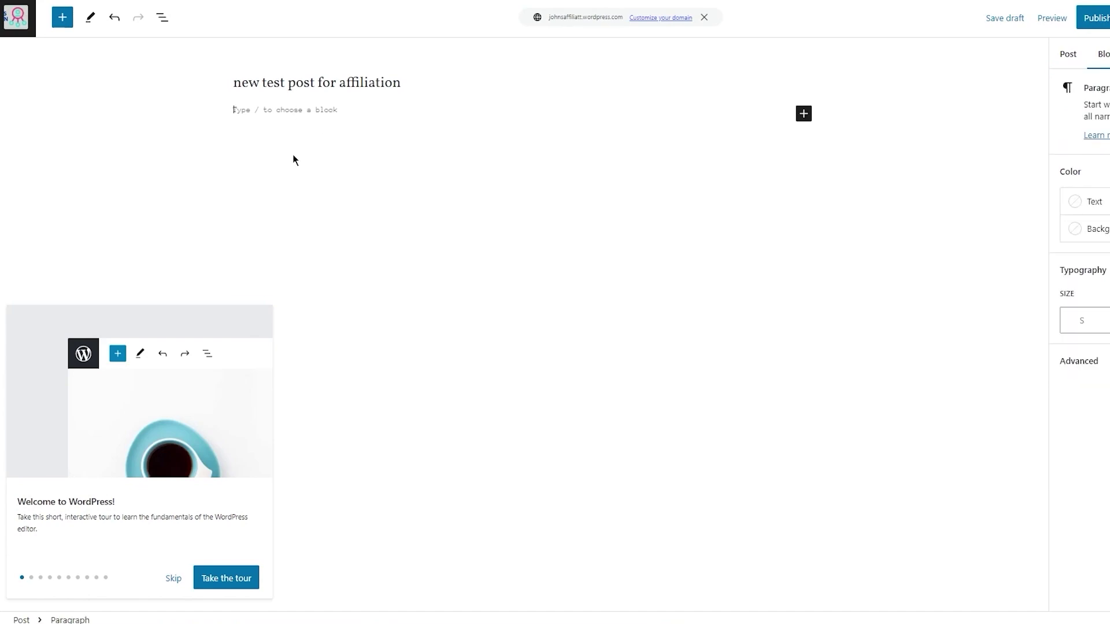
text(/)
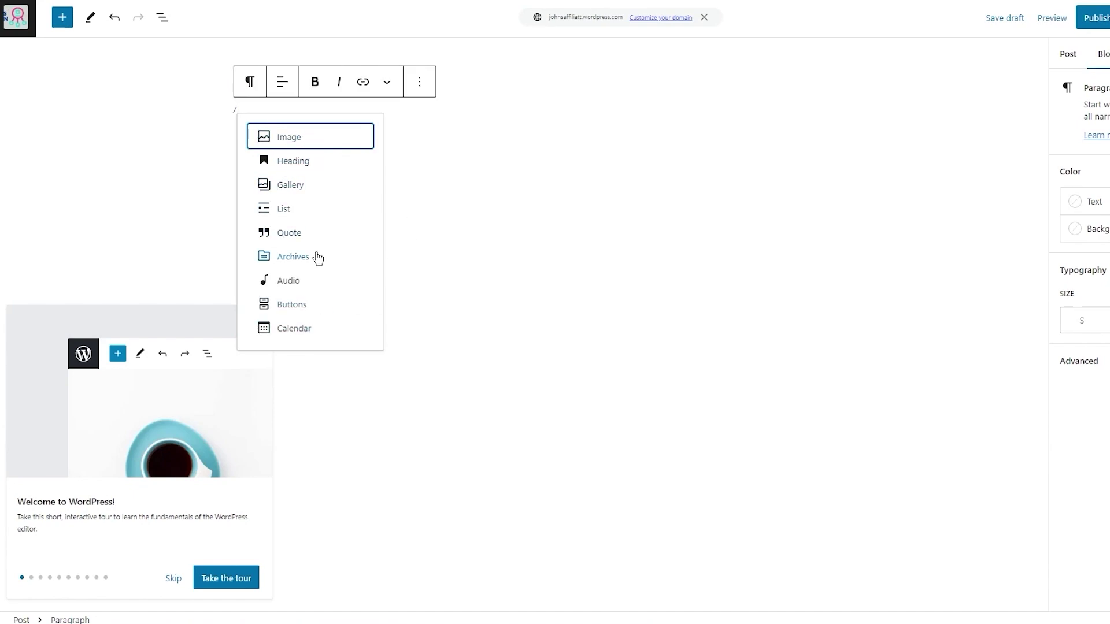
click(454, 237)
click(239, 578)
click(175, 578)
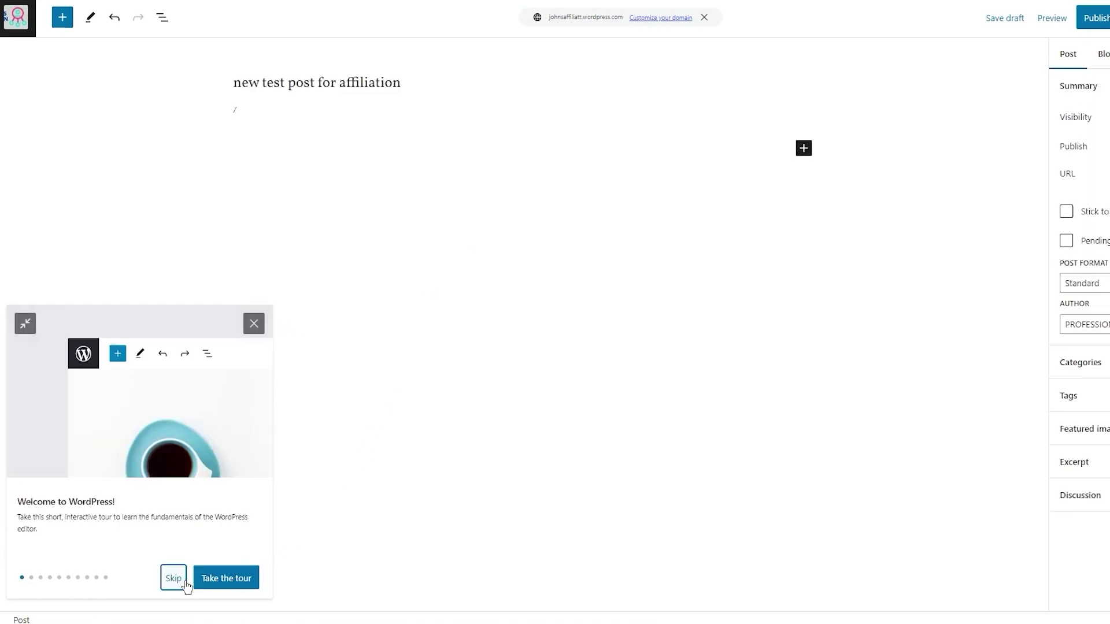
click(174, 578)
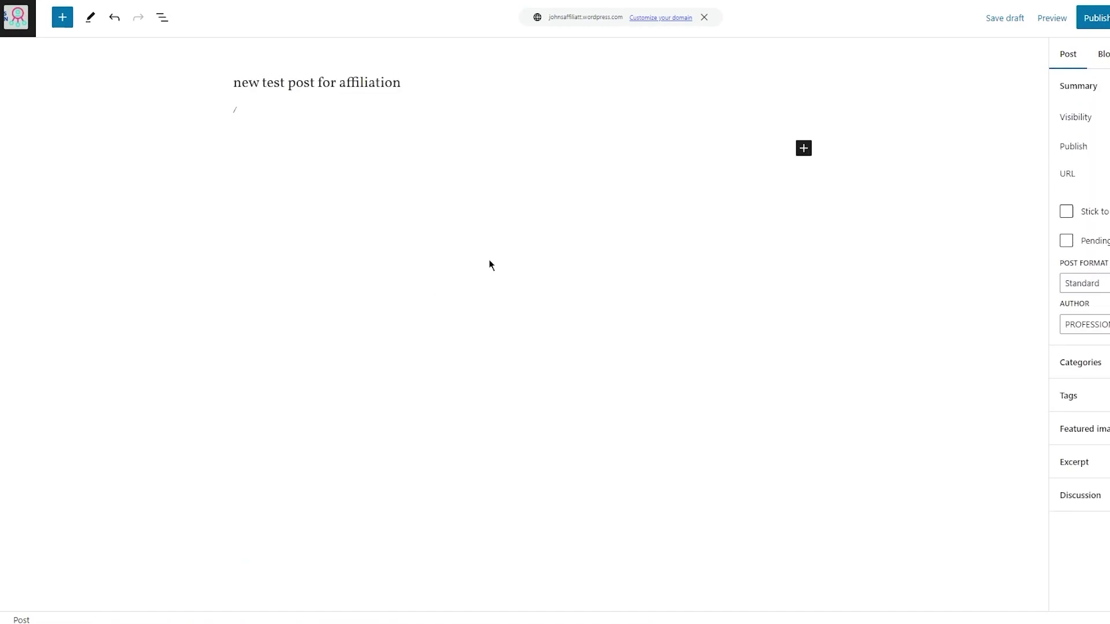
Transform the paragraph block below the post title into a Heading block
click(279, 112)
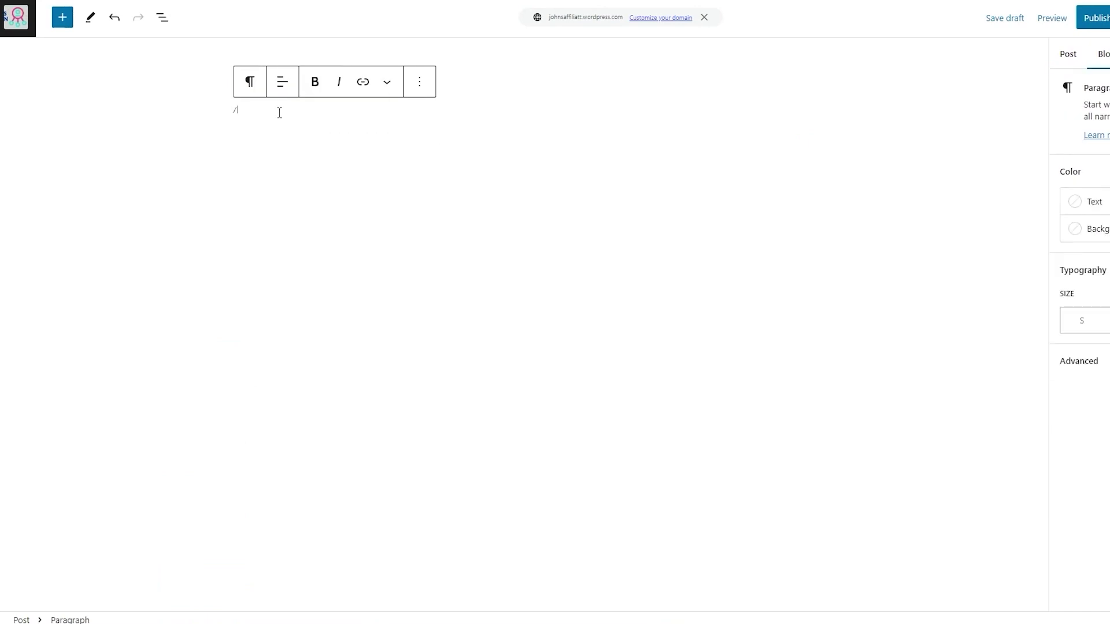
click(257, 77)
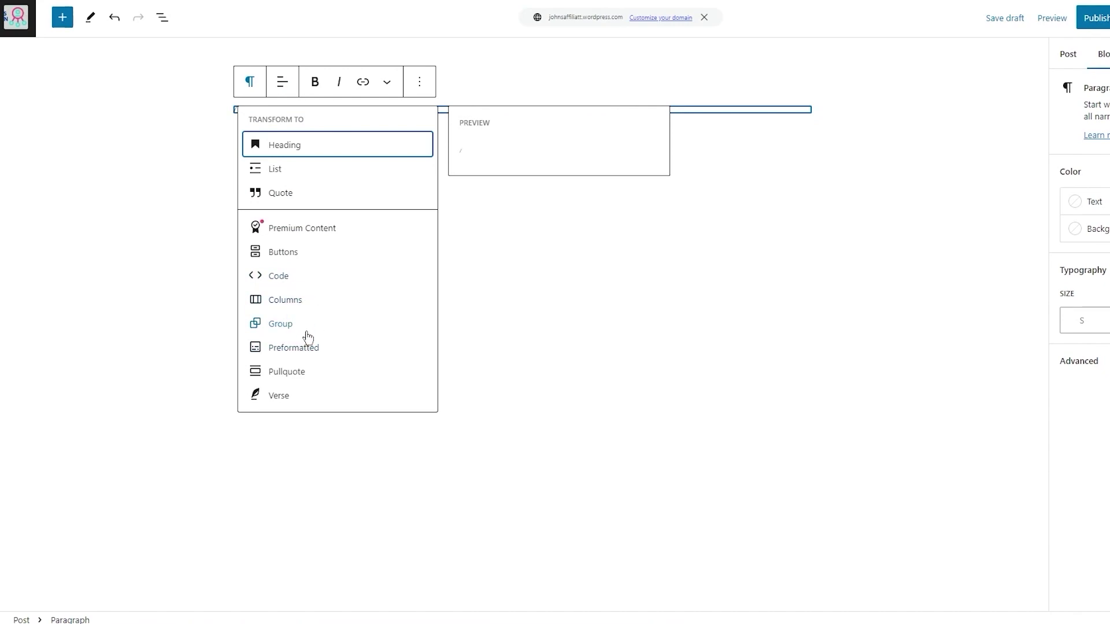
click(322, 148)
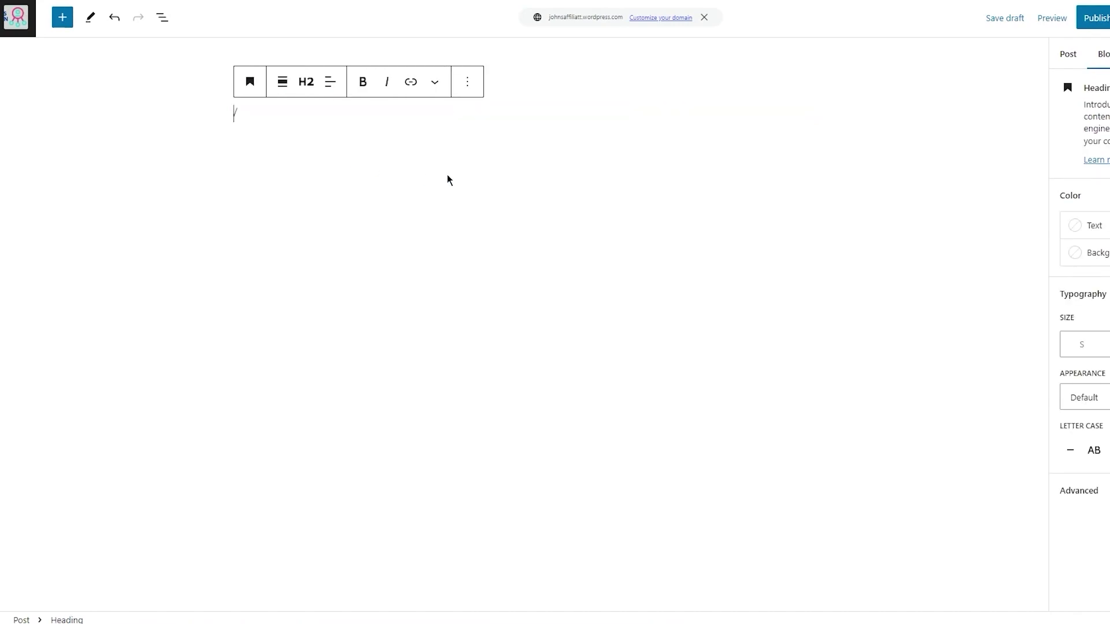
Enter "Hey this is my first time using this feature" as the text of the heading block
text(f)
key(BackSpace)
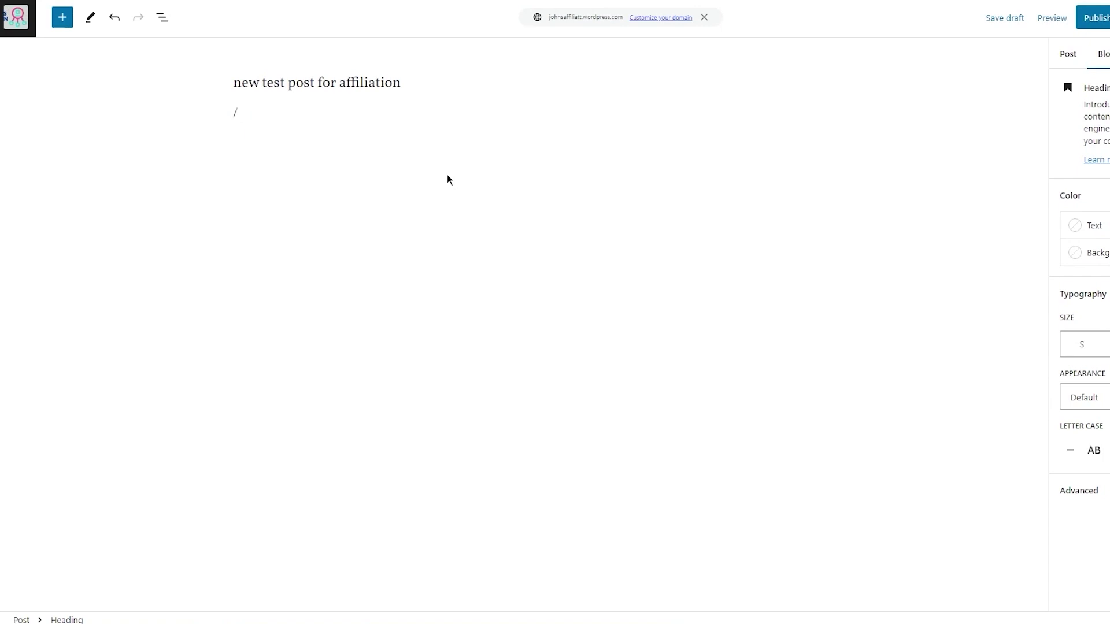
text(Hey this is my first time u)
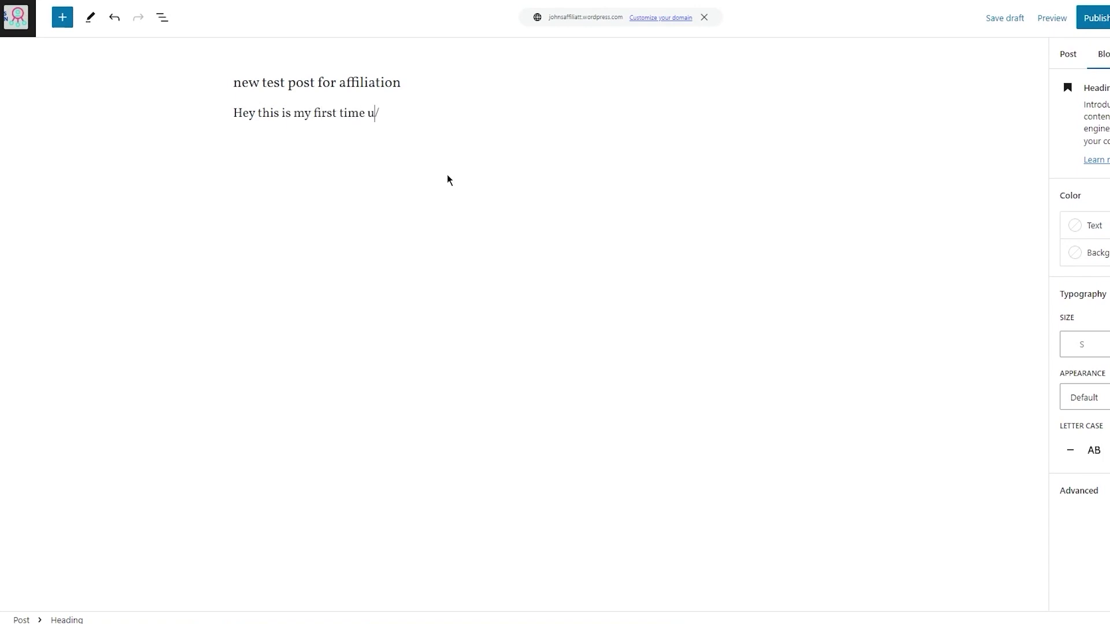
text(sing this feature)
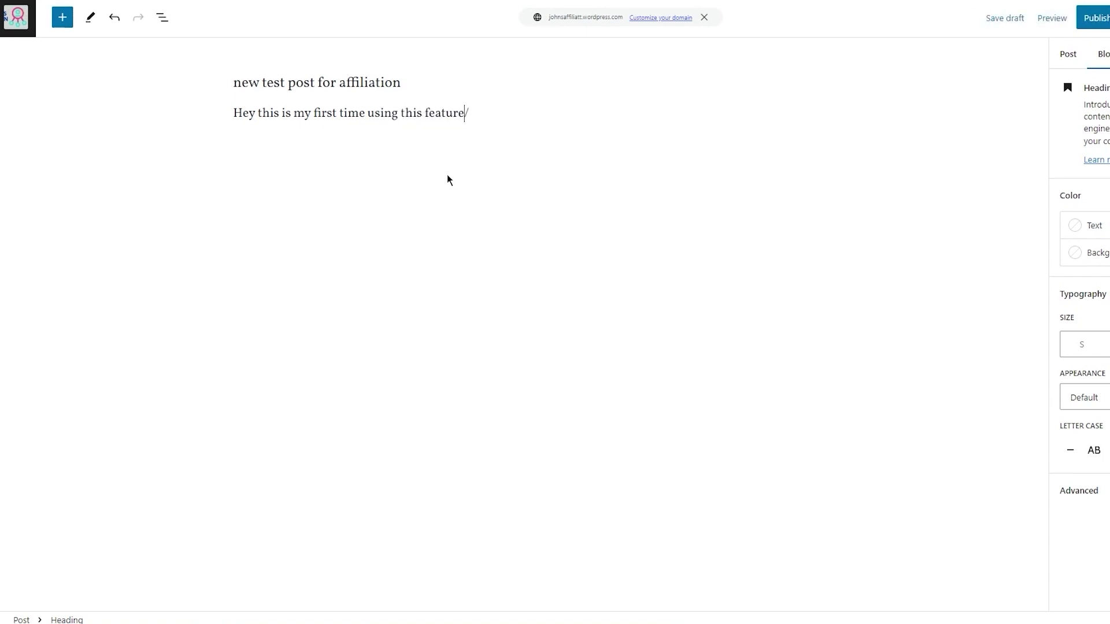
Set the heading's text color to the light red theme color
click(1090, 226)
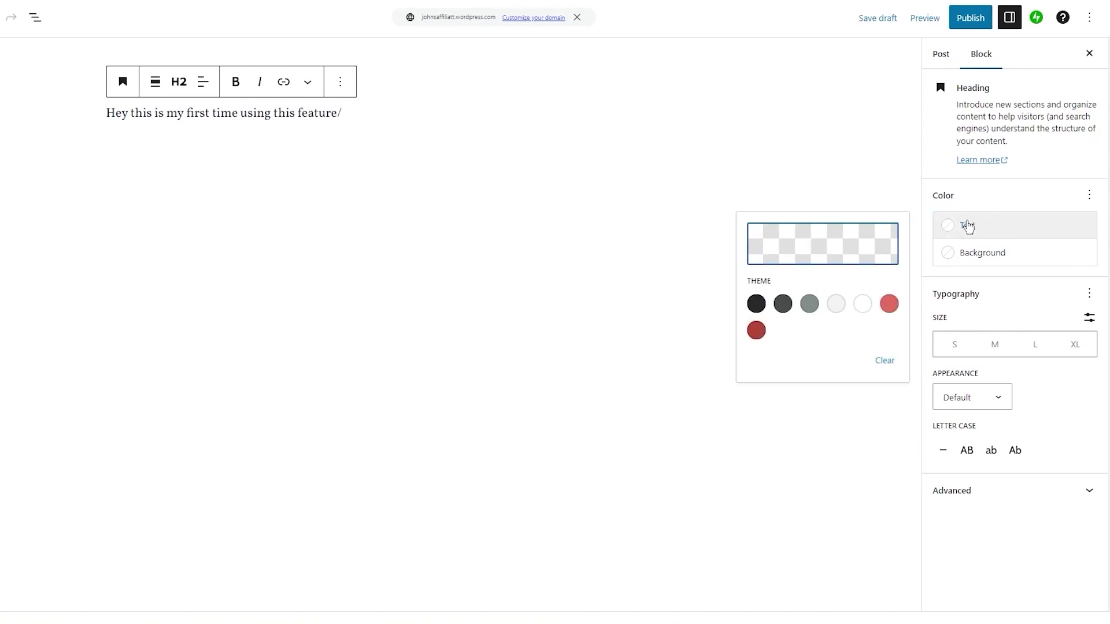
click(889, 303)
click(816, 155)
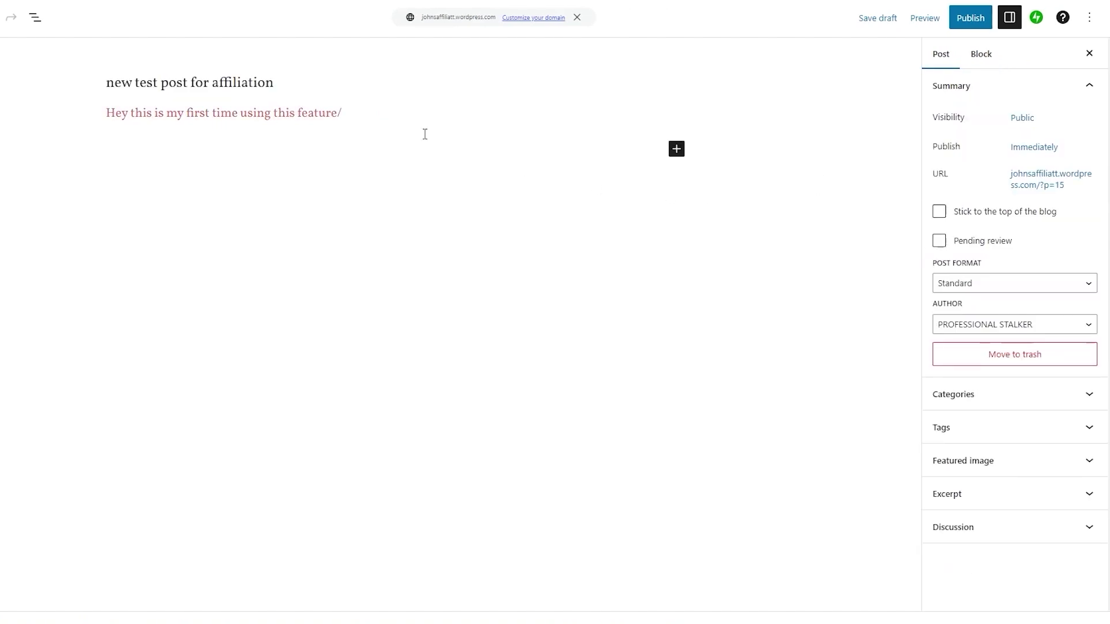
Add an empty paragraph block below the heading and give it the light red theme color as its background
click(252, 136)
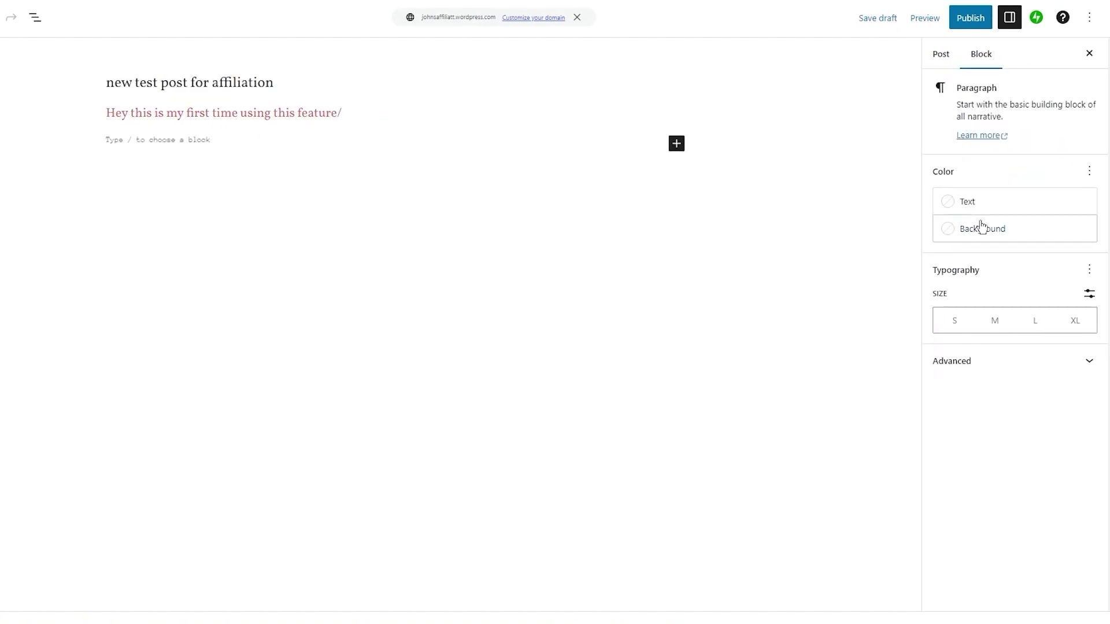
click(978, 227)
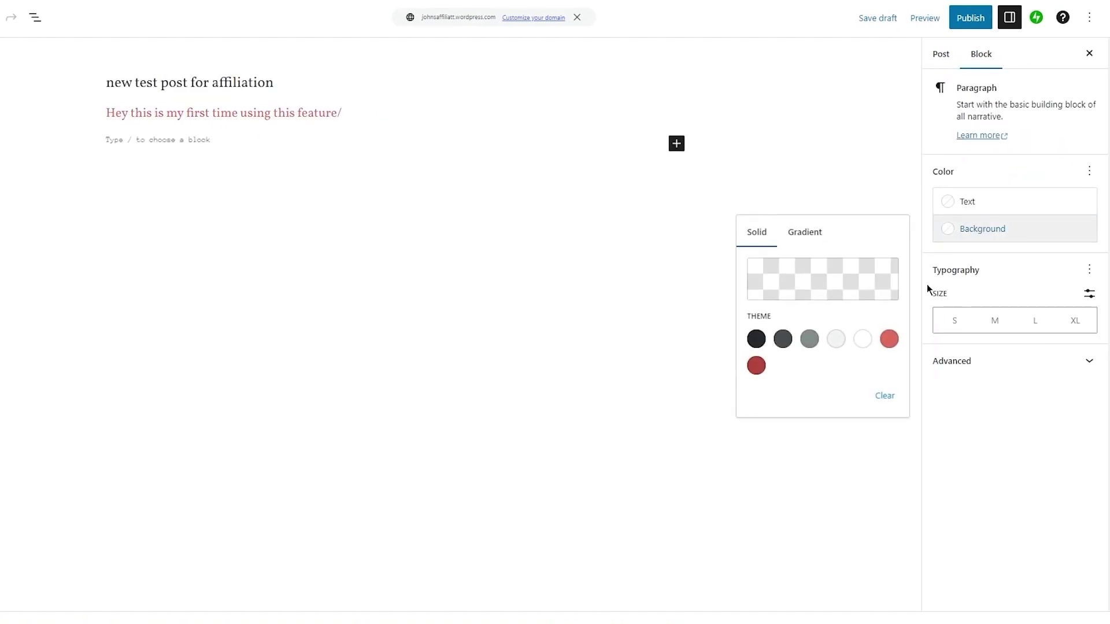
click(889, 339)
click(559, 328)
Set the heading block's background to the solid Dark Gray theme color
click(371, 111)
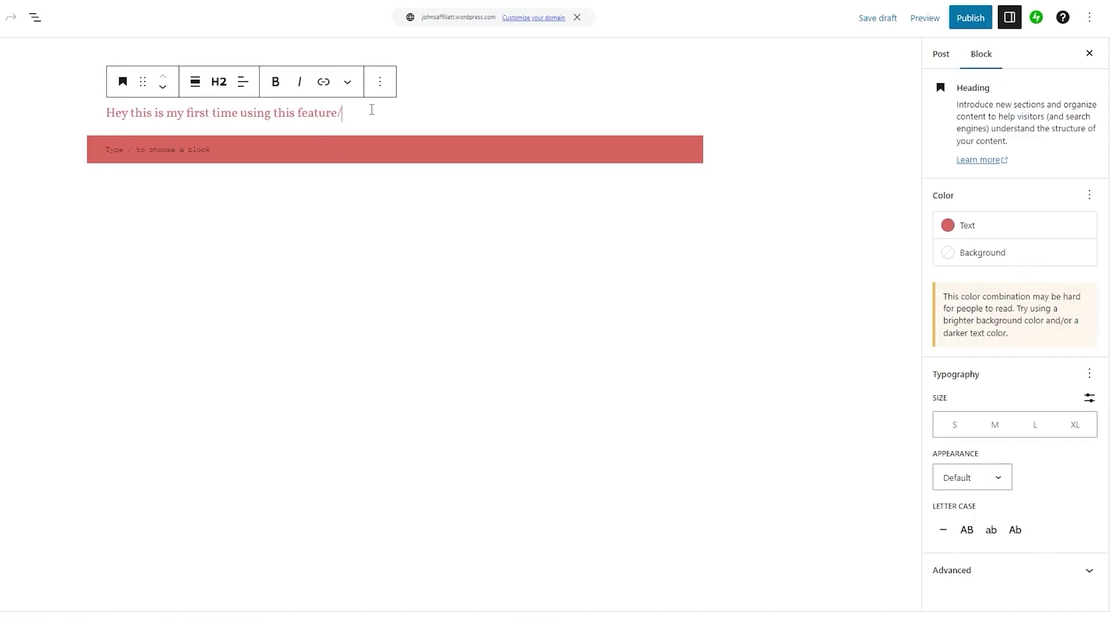
click(968, 255)
click(781, 364)
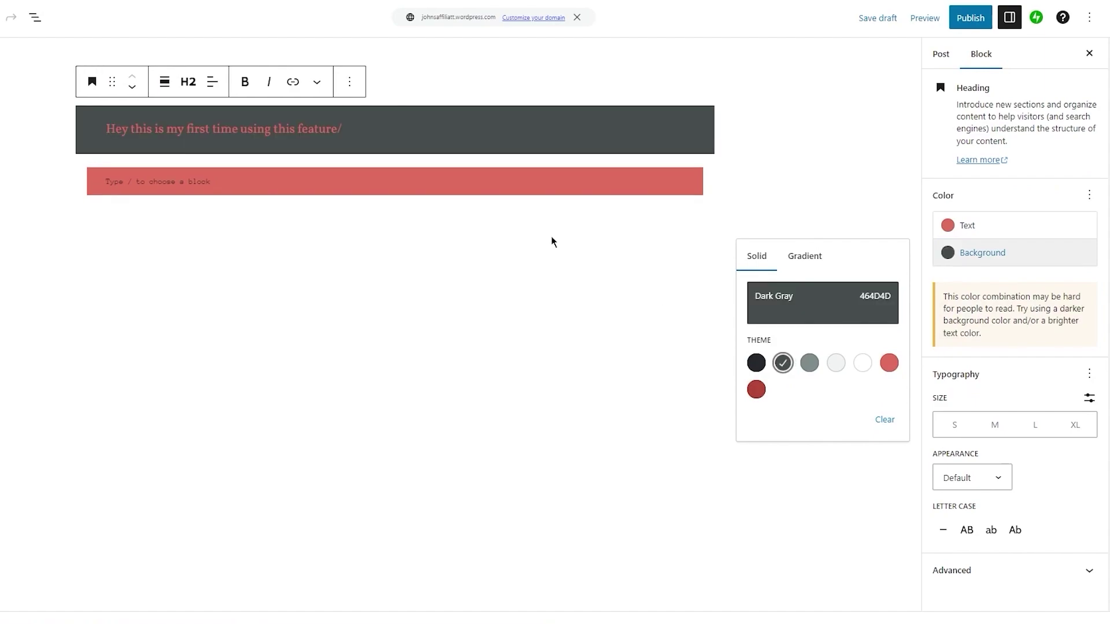
click(551, 237)
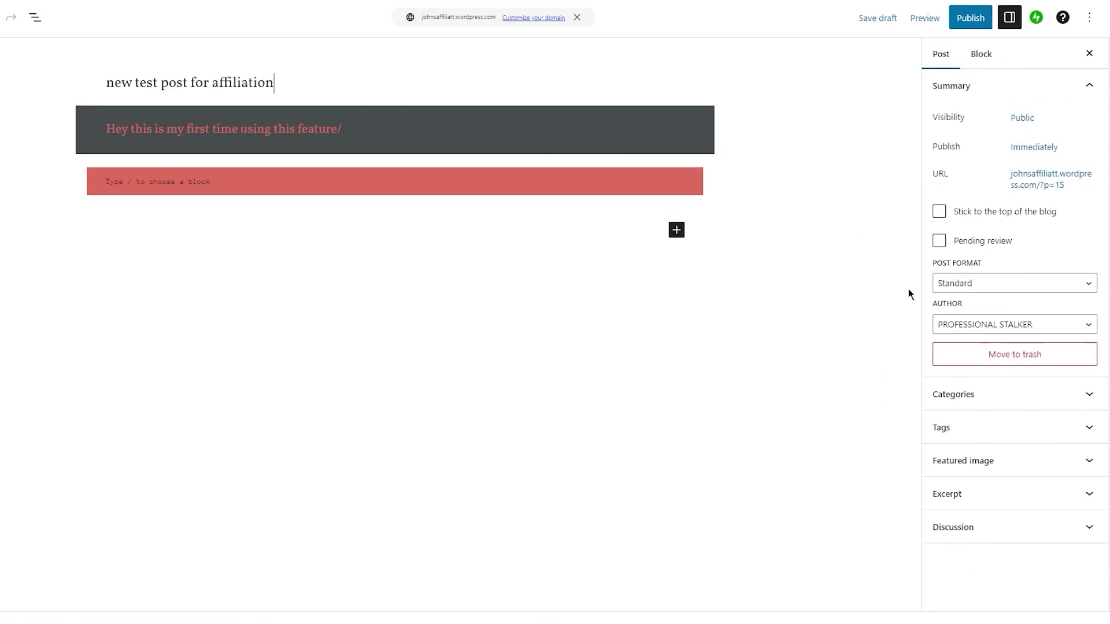
View the post format choices without changing the format, and publish the post
click(985, 283)
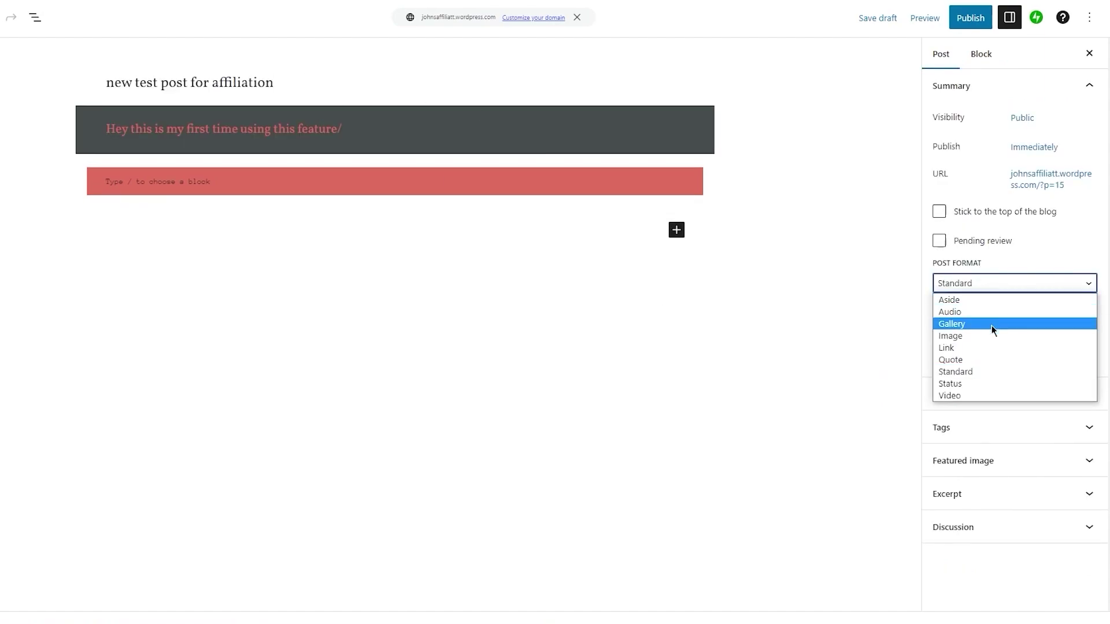
click(940, 252)
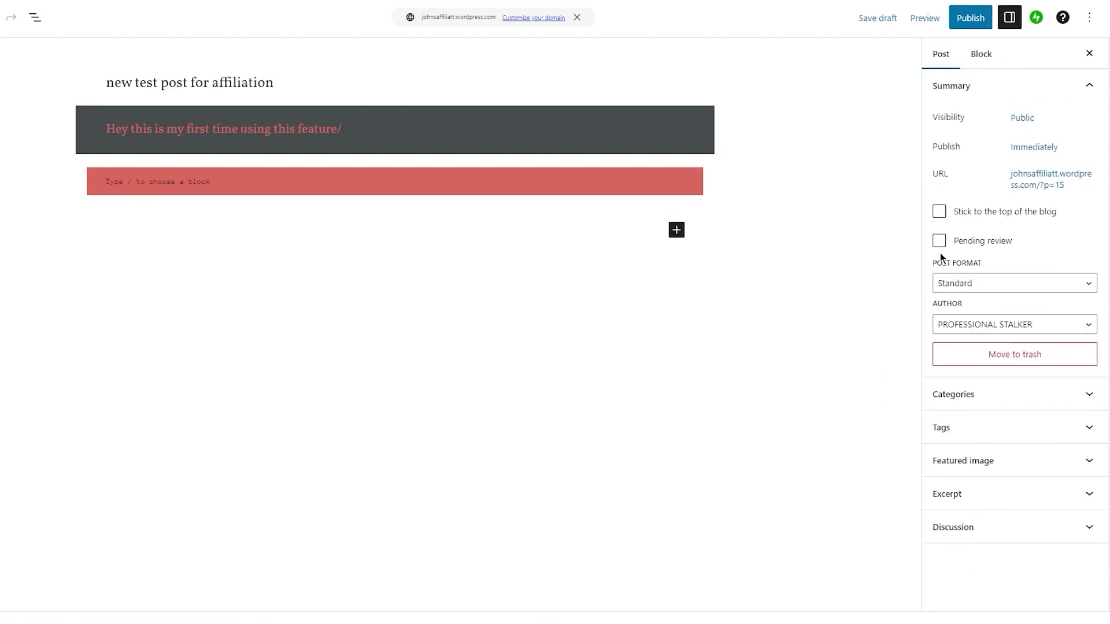
click(984, 58)
click(962, 22)
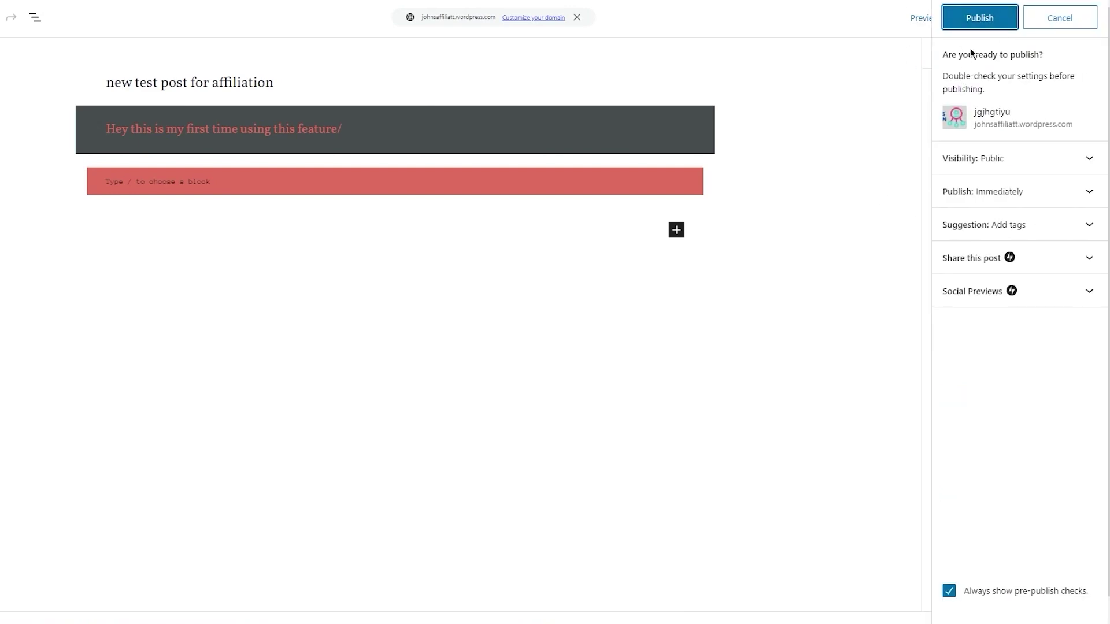
click(982, 19)
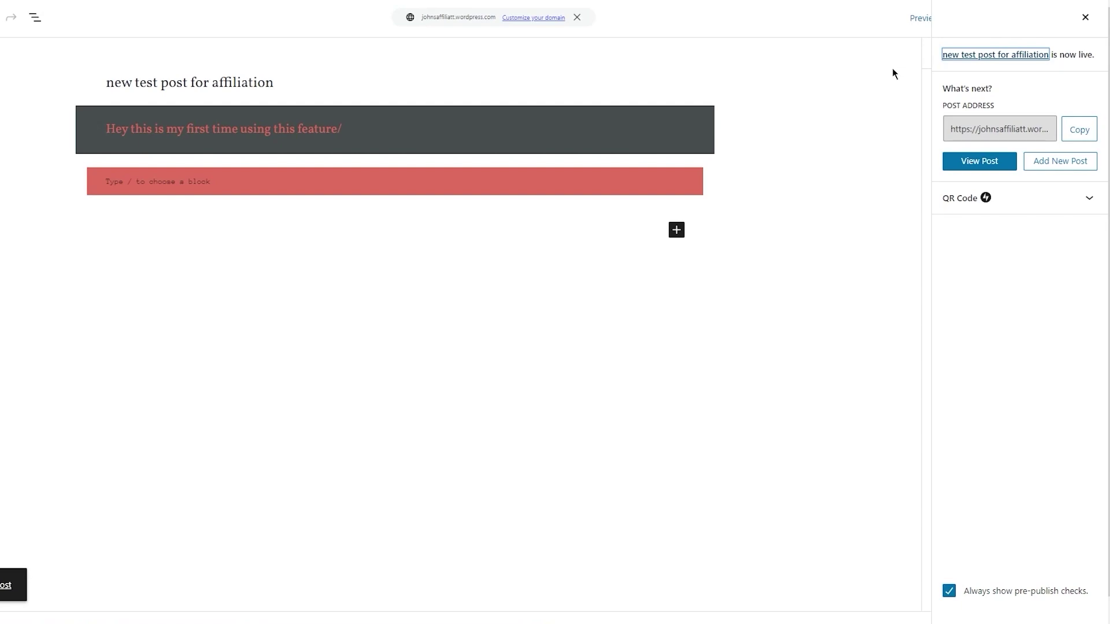
View the published post on the site and examine its title, heading and colored blocks
click(973, 162)
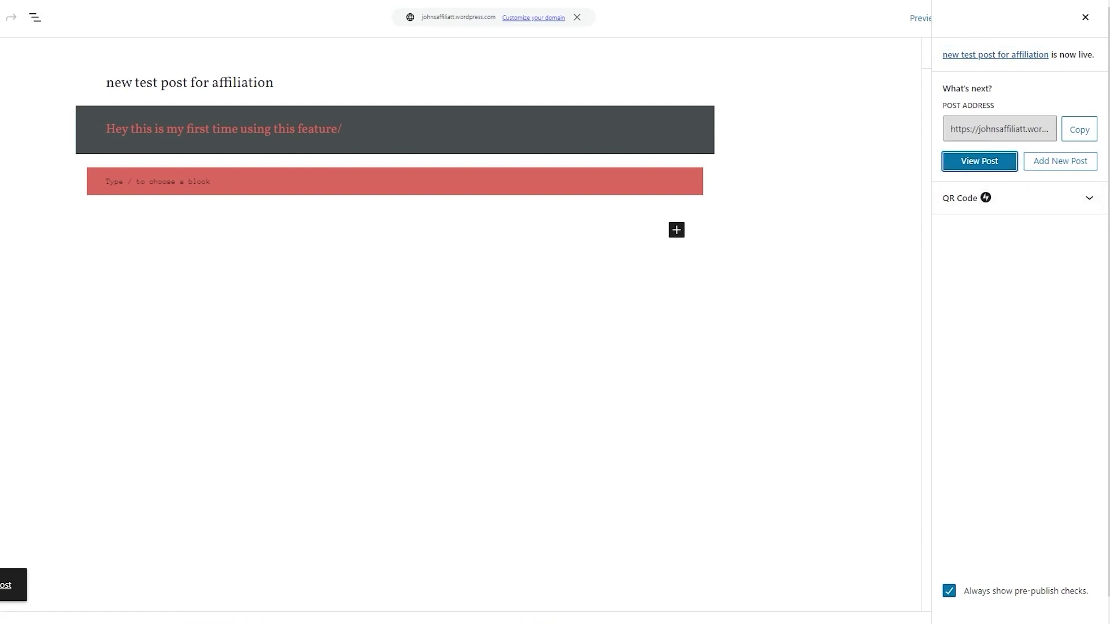
scroll(727, 207, down, 12)
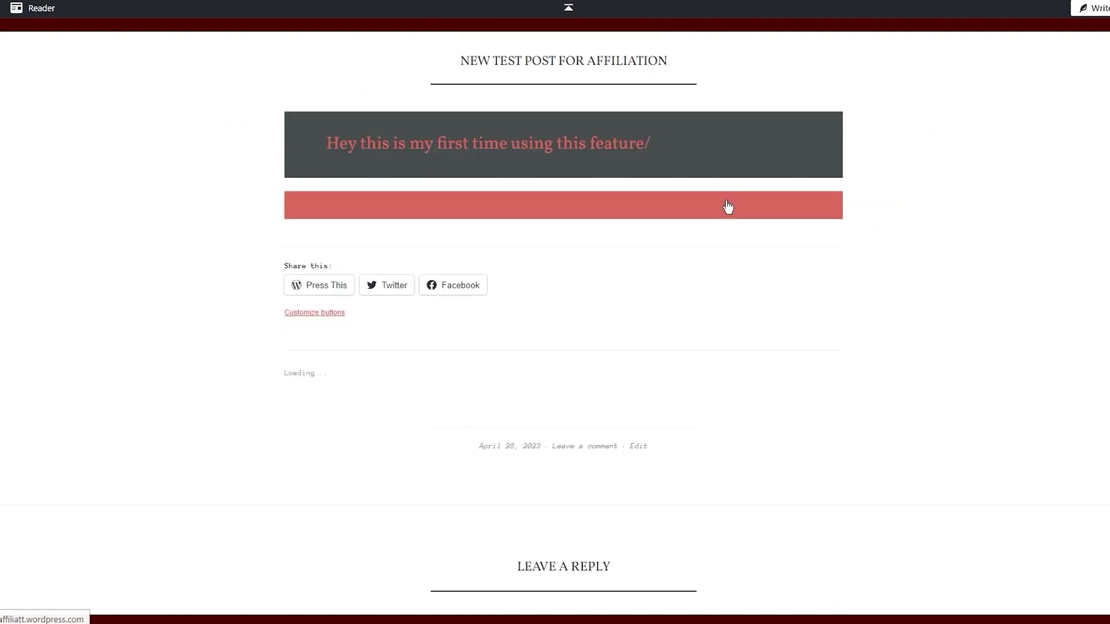
scroll(643, 107, up, 6)
drag(449, 110, 773, 200)
click(772, 201)
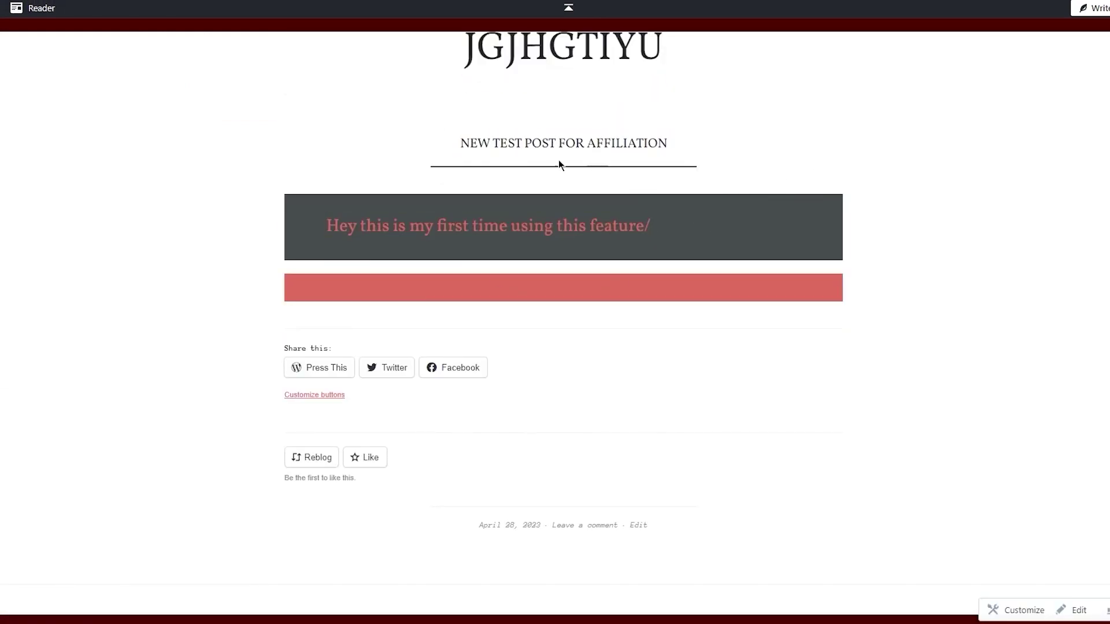
drag(469, 144, 809, 160)
click(809, 160)
drag(293, 230, 1038, 241)
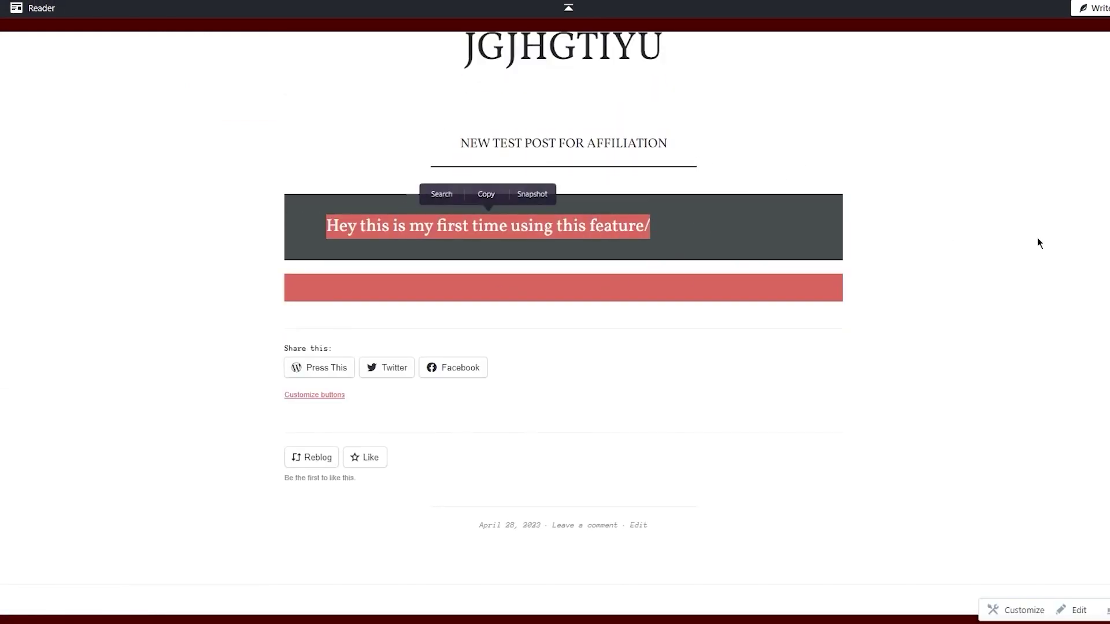
click(937, 233)
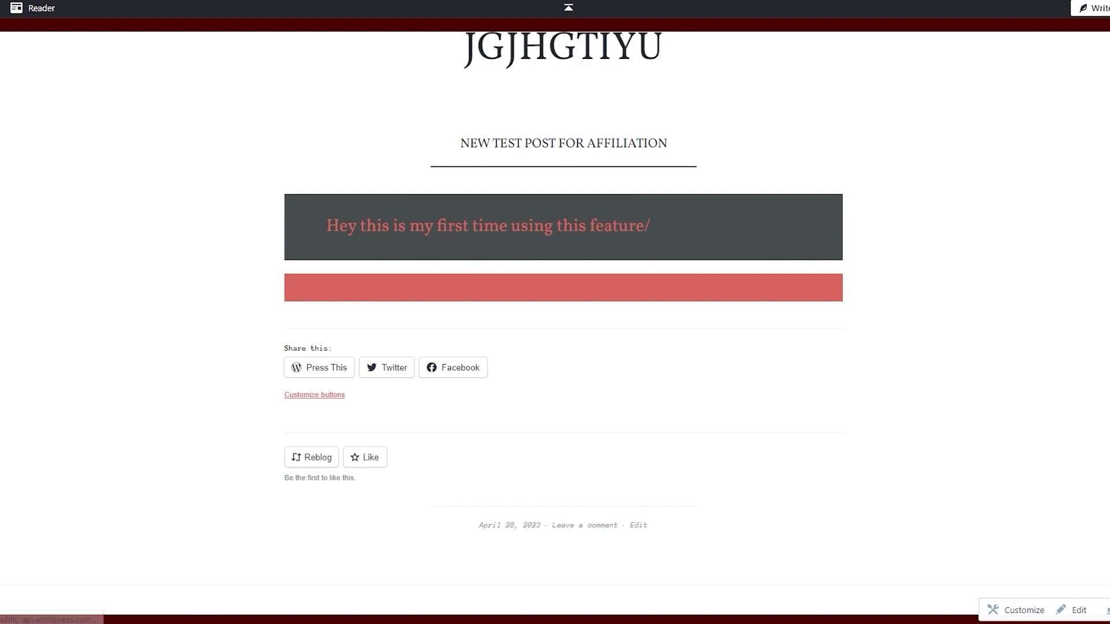
Leave the published post and its editor for the Posts list, and look at the site's Media library
key(alt+Left)
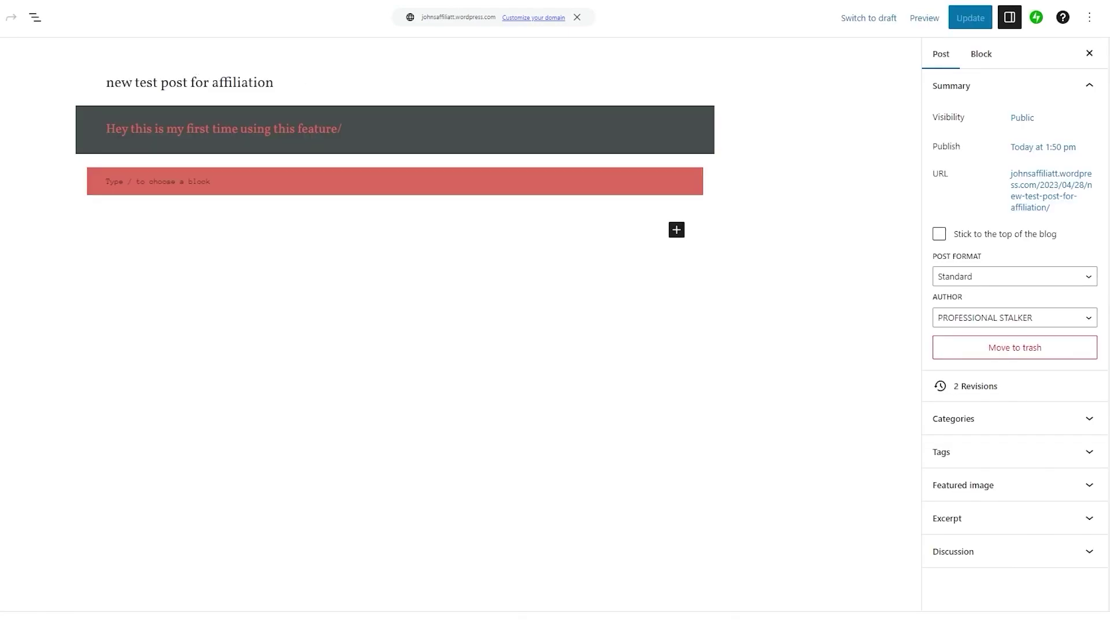
click(18, 18)
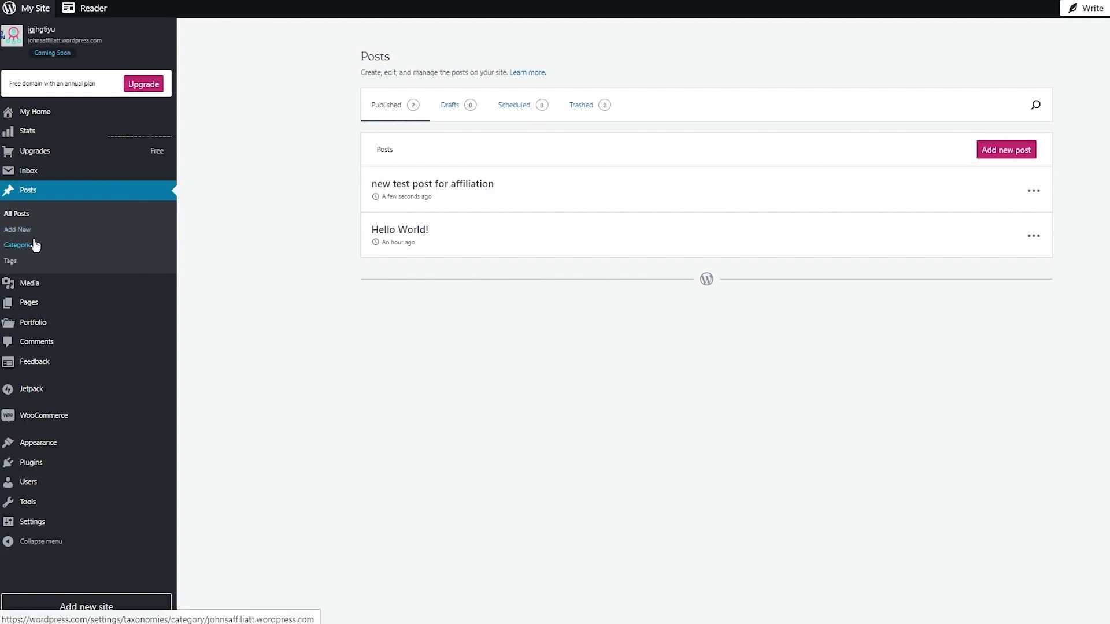
click(79, 284)
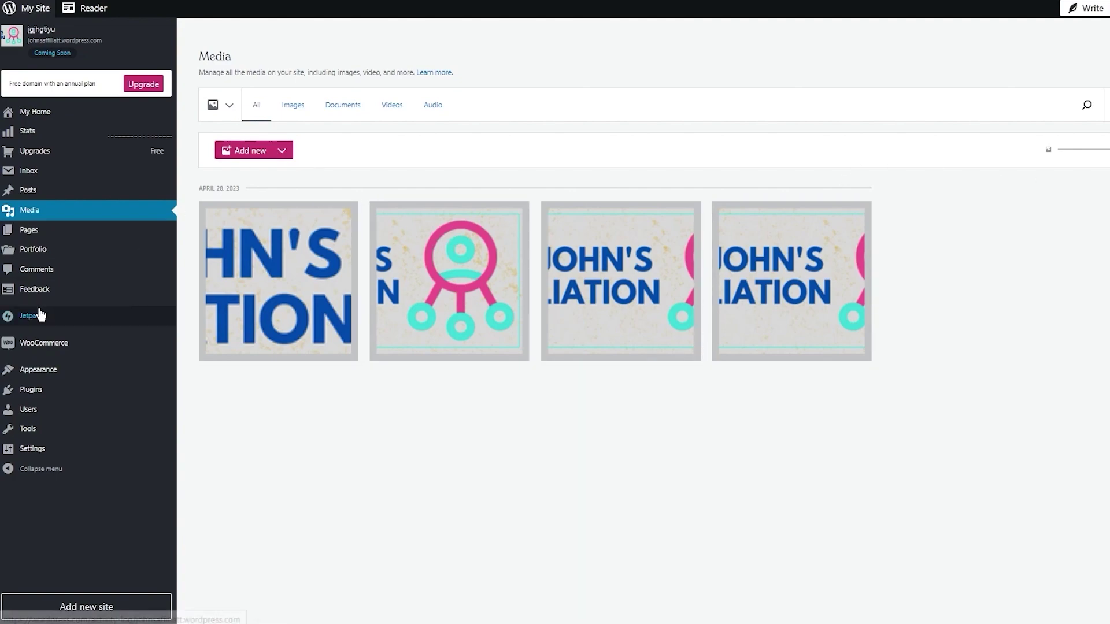
Add a new page from the Pages list, using the "Organic gallery with intro text" layout from the Gallery category
click(56, 234)
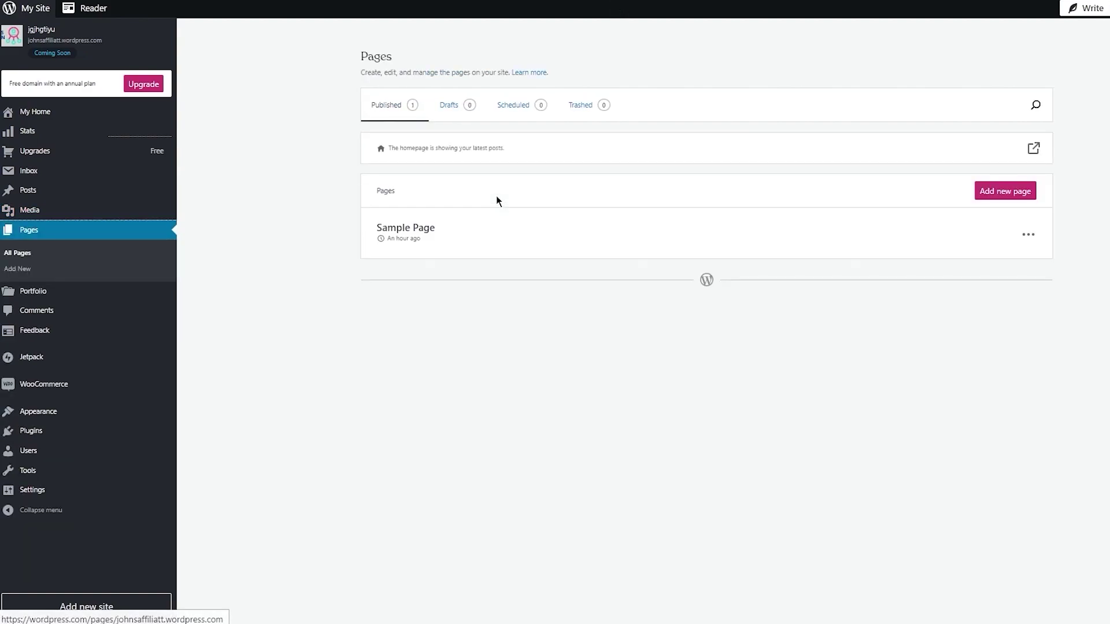
click(1016, 197)
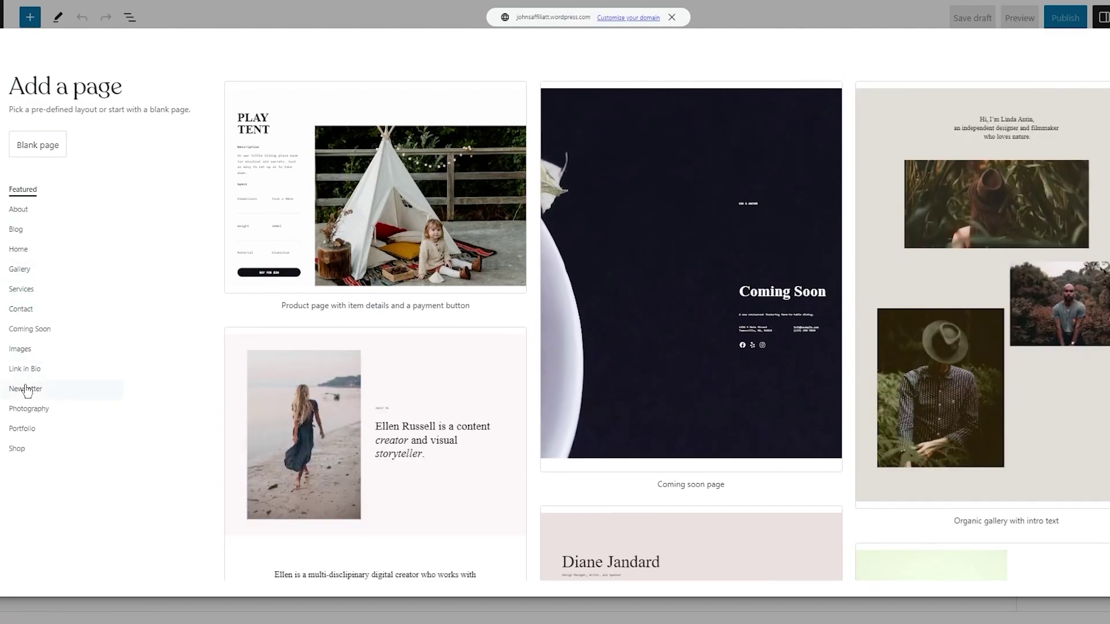
click(23, 450)
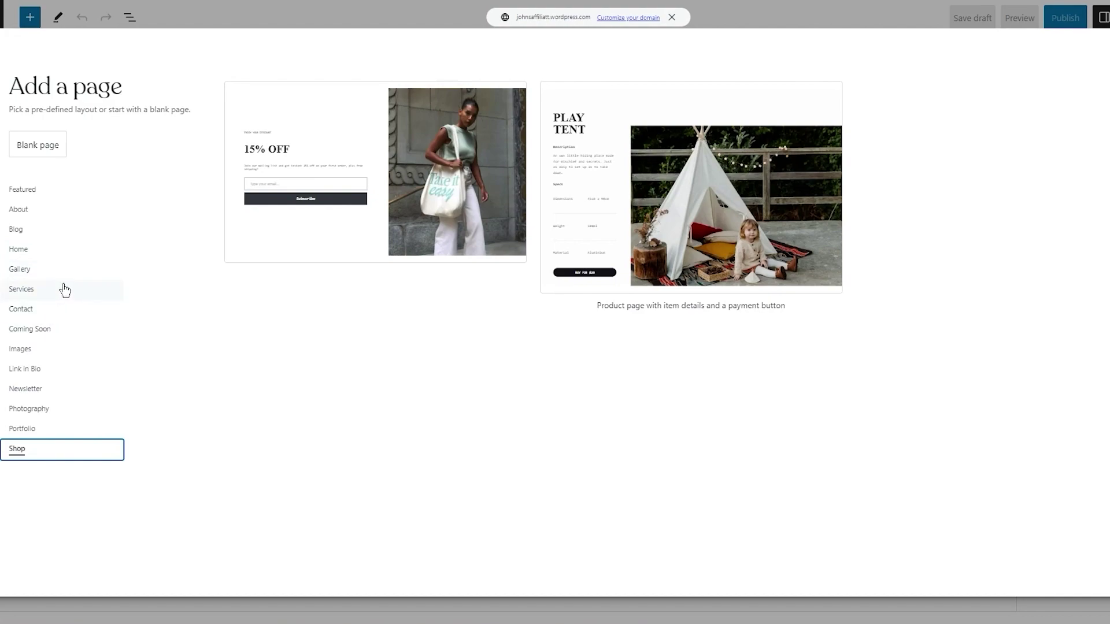
click(30, 272)
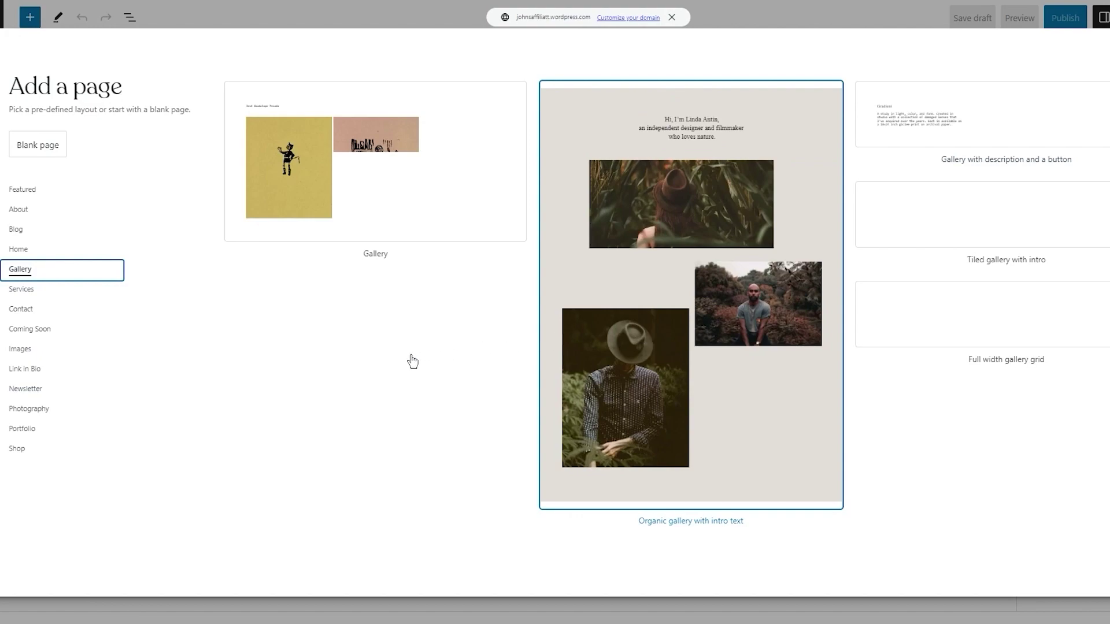
click(663, 350)
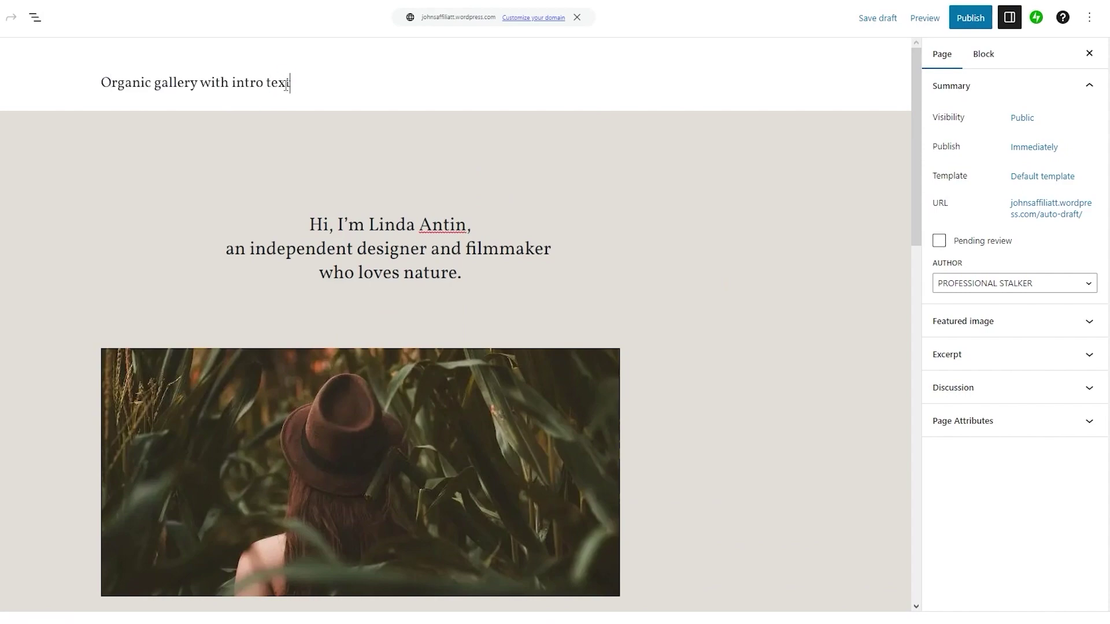
Replace the new page's title with "Products"
drag(286, 84, 107, 85)
key(BackSpace)
key(BackSpace)
text(F)
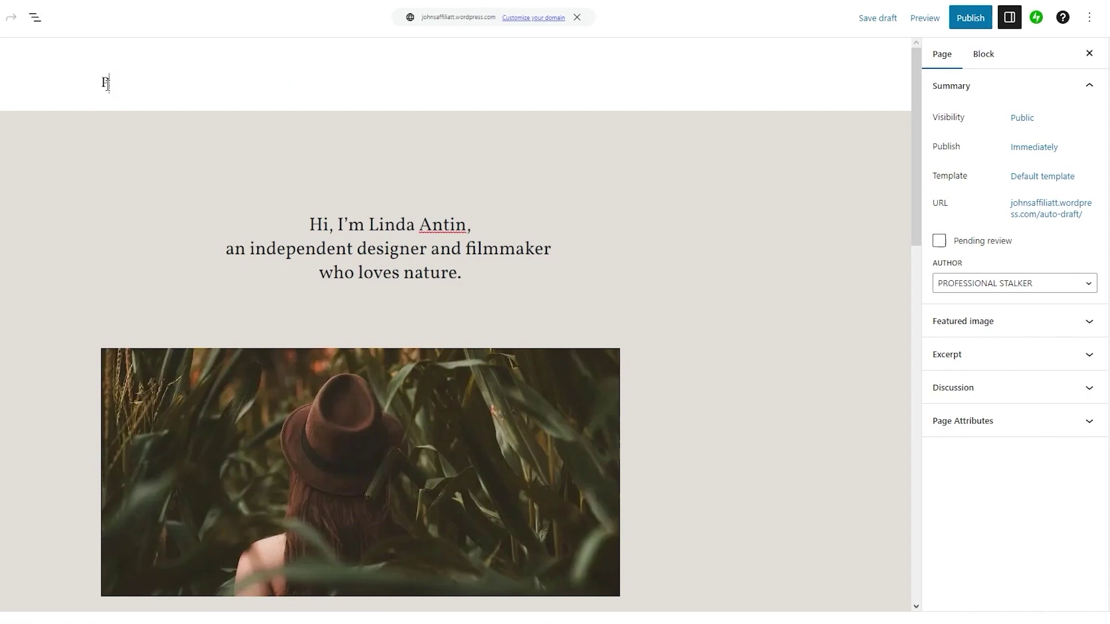
text(roducts)
Check the page's Featured image and Excerpt settings, and highlight the page title
click(1047, 328)
click(1044, 331)
click(1045, 364)
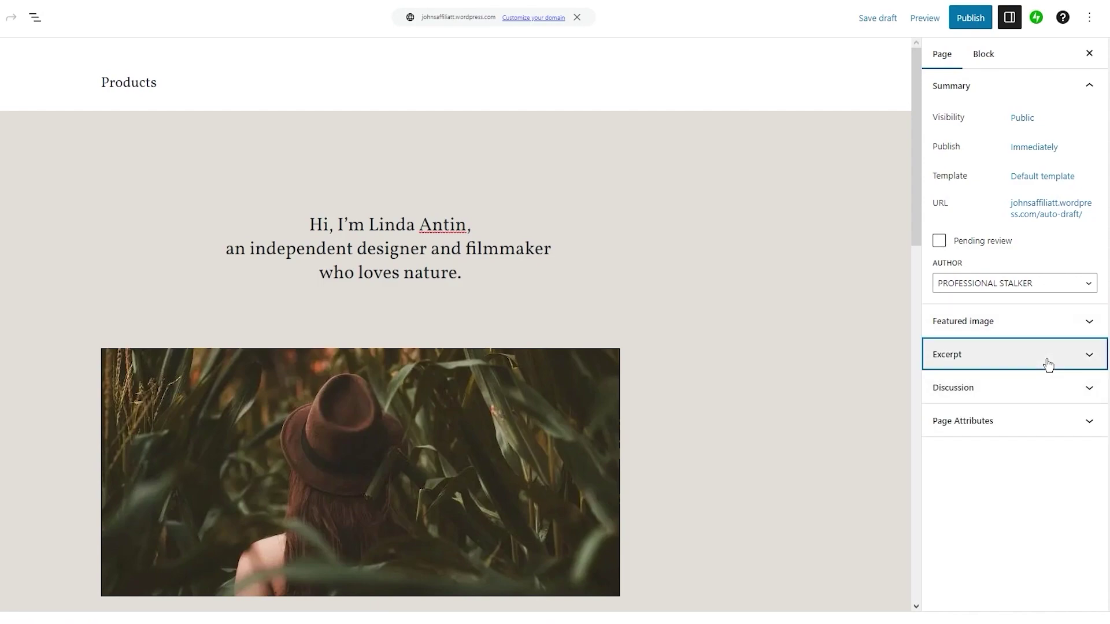
click(1045, 364)
click(235, 99)
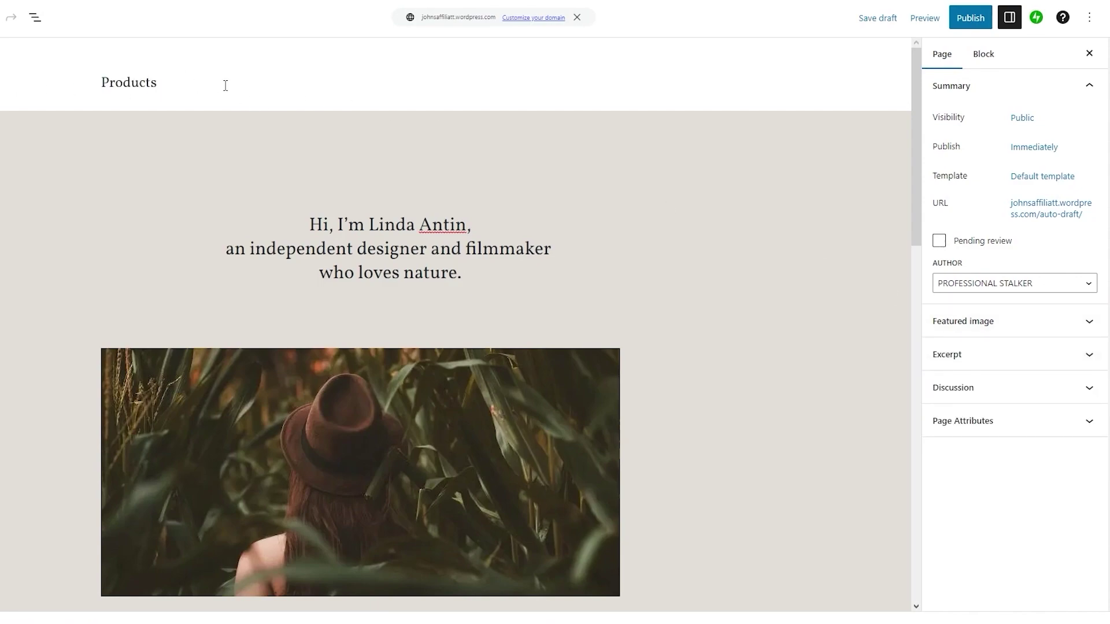
drag(157, 87, 106, 81)
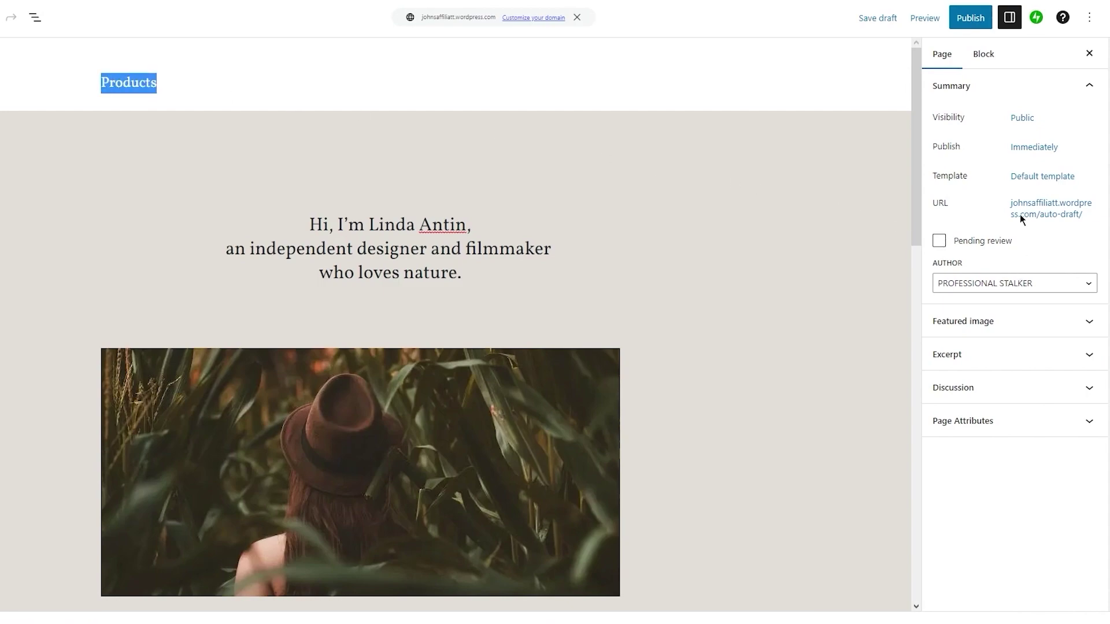
View the available content blocks and look over the gallery layout of the Products page
click(62, 18)
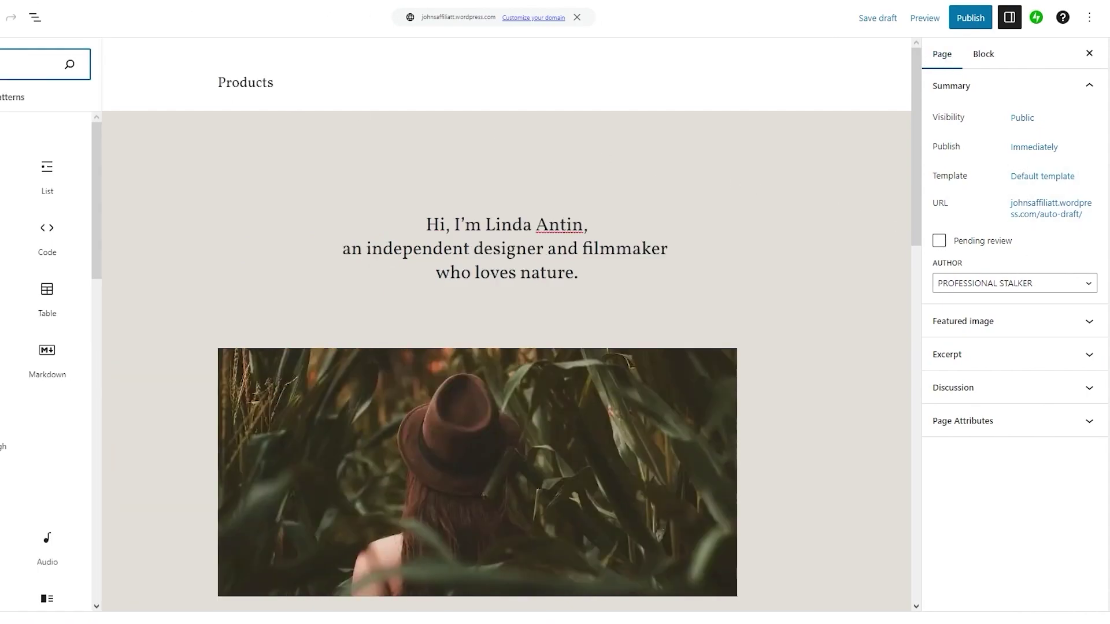
click(413, 129)
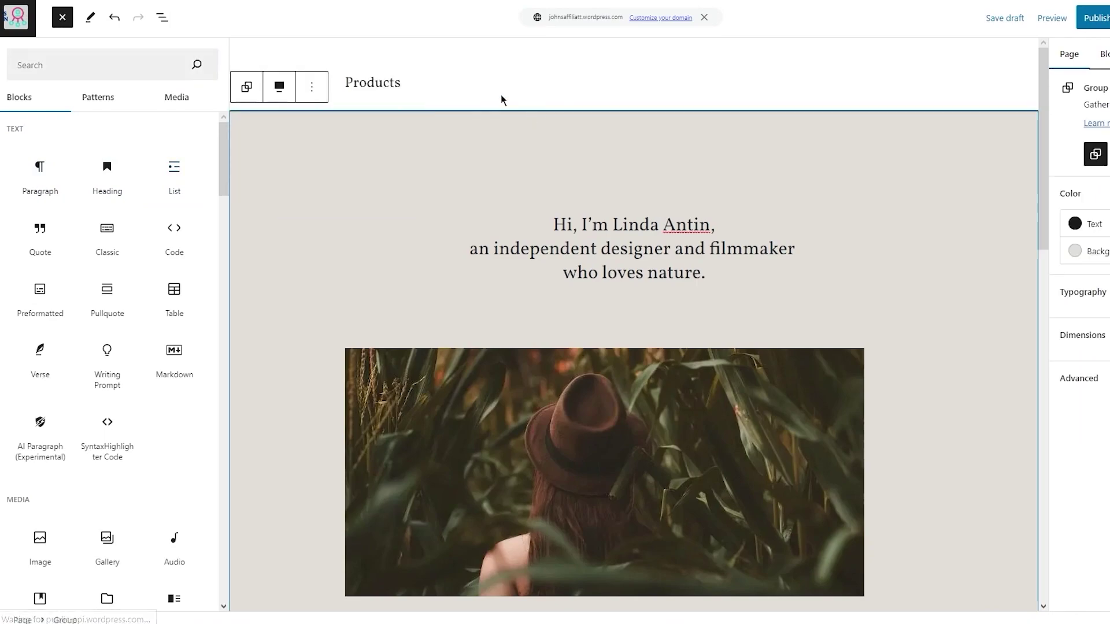
key(Escape)
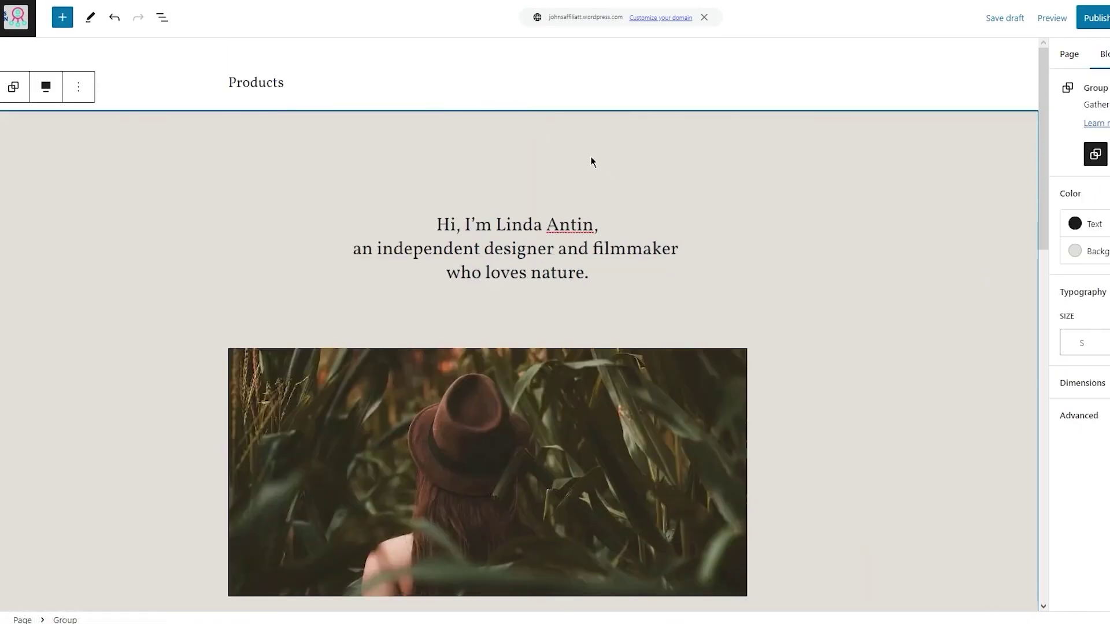
scroll(611, 151, down, 10)
scroll(614, 151, up, 5)
scroll(615, 153, up, 5)
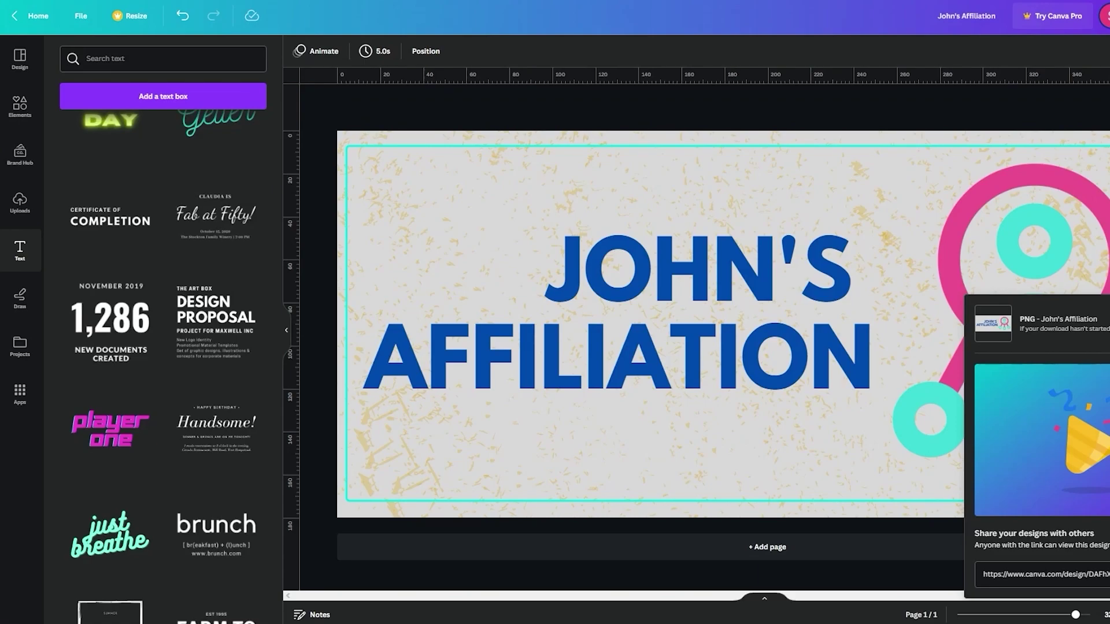
Go to amazon.com and browse the headsets listed under Gaming accessories
click(588, 5)
text(a)
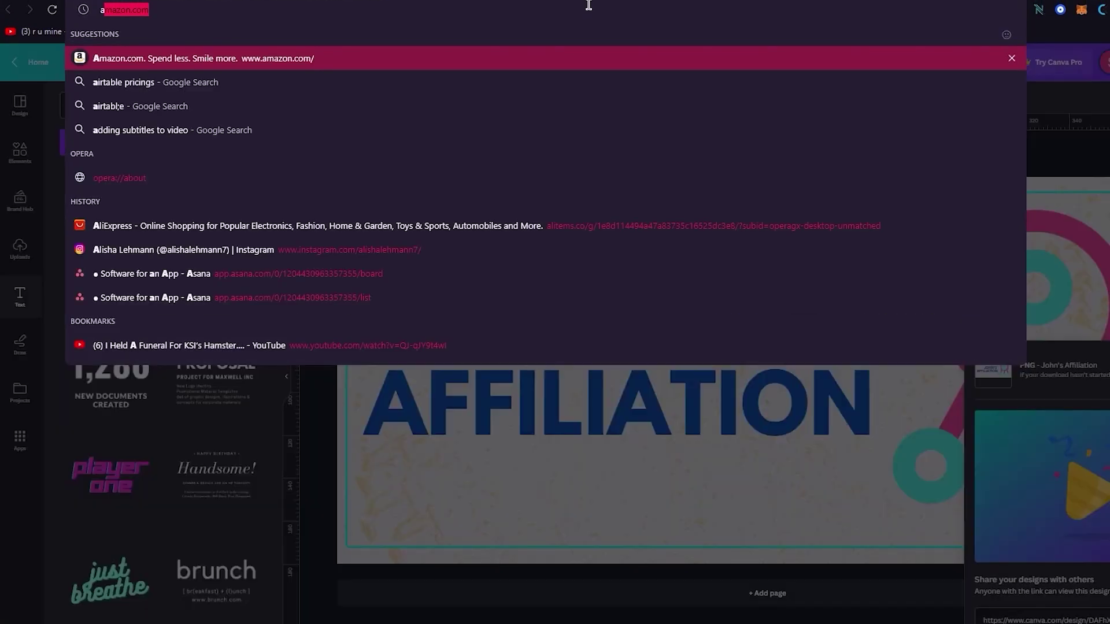
text(mazon)
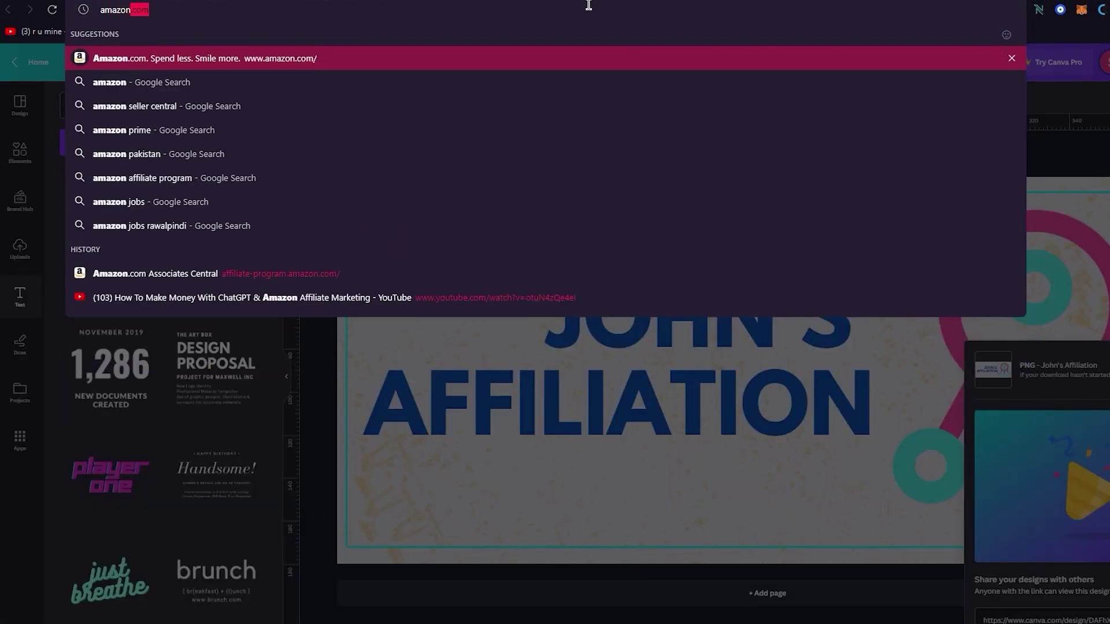
key(Return)
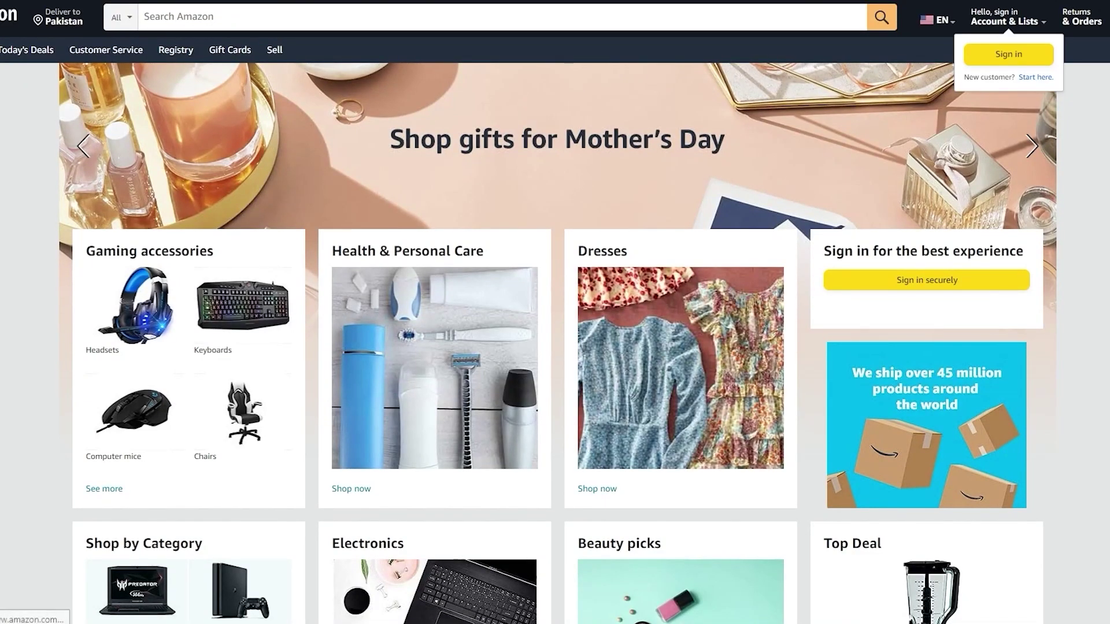
click(168, 329)
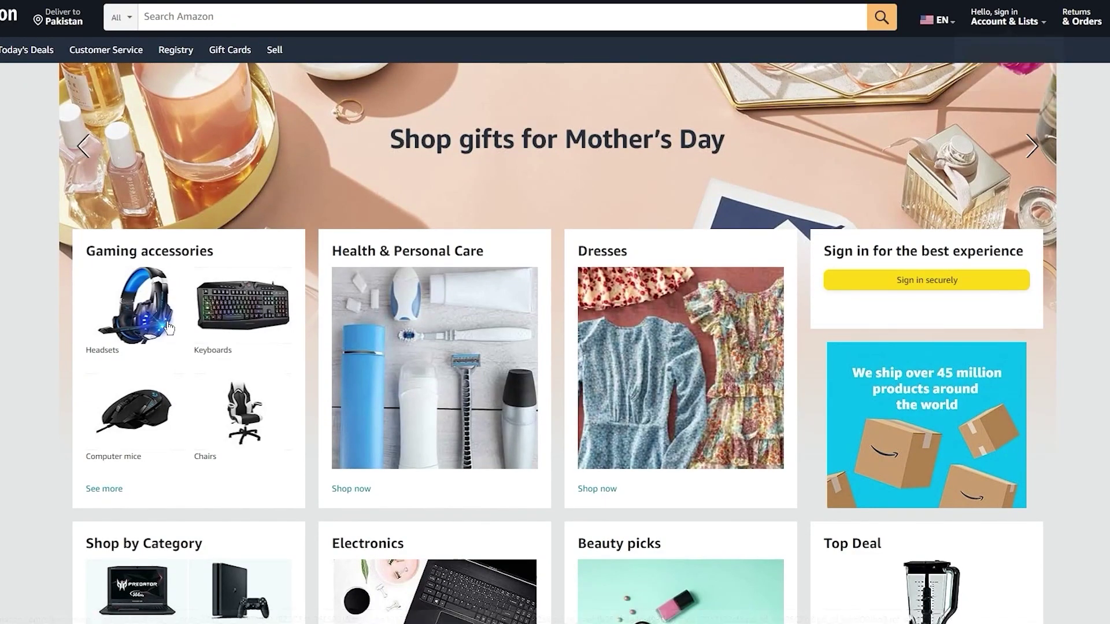
scroll(491, 195, down, 10)
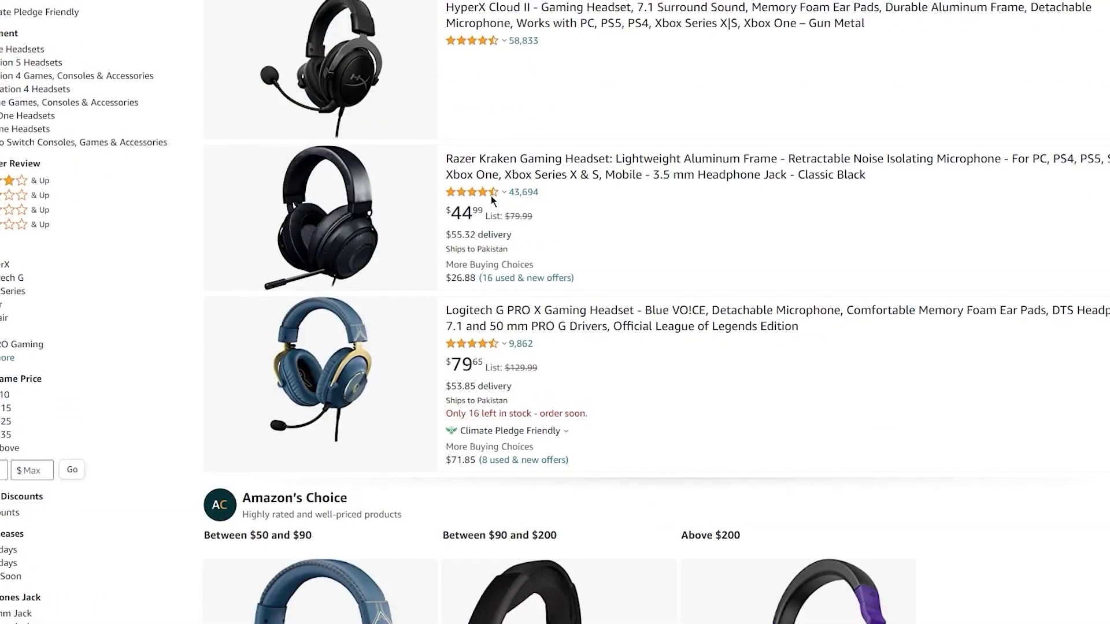
scroll(495, 200, up, 10)
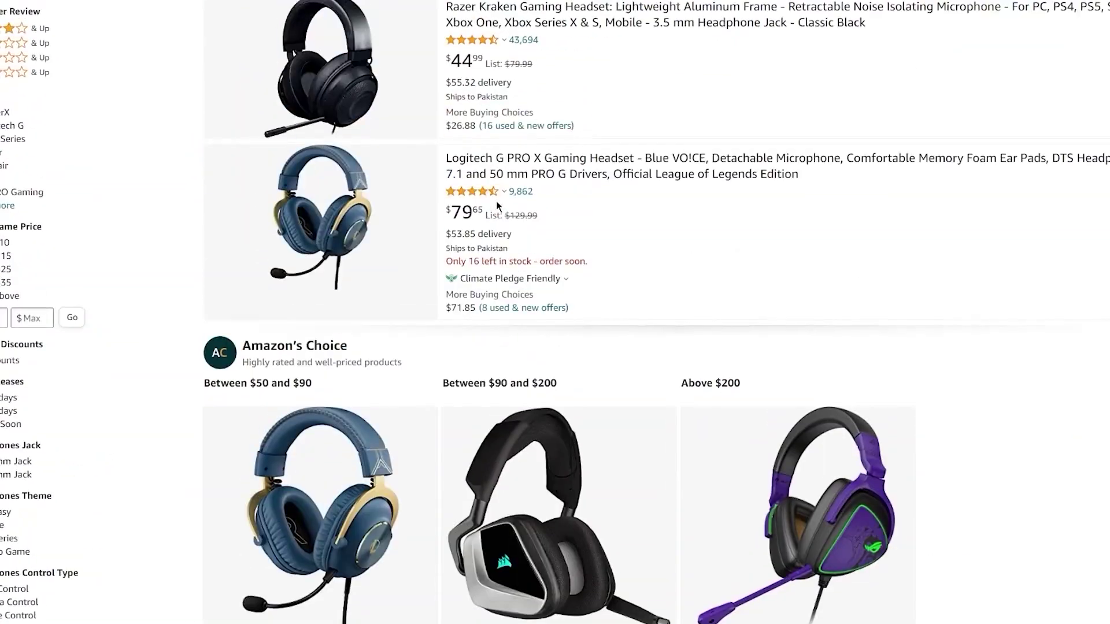
Open the HyperX Cloud II headset's product image on its own and save it to the computer
right_click(321, 194)
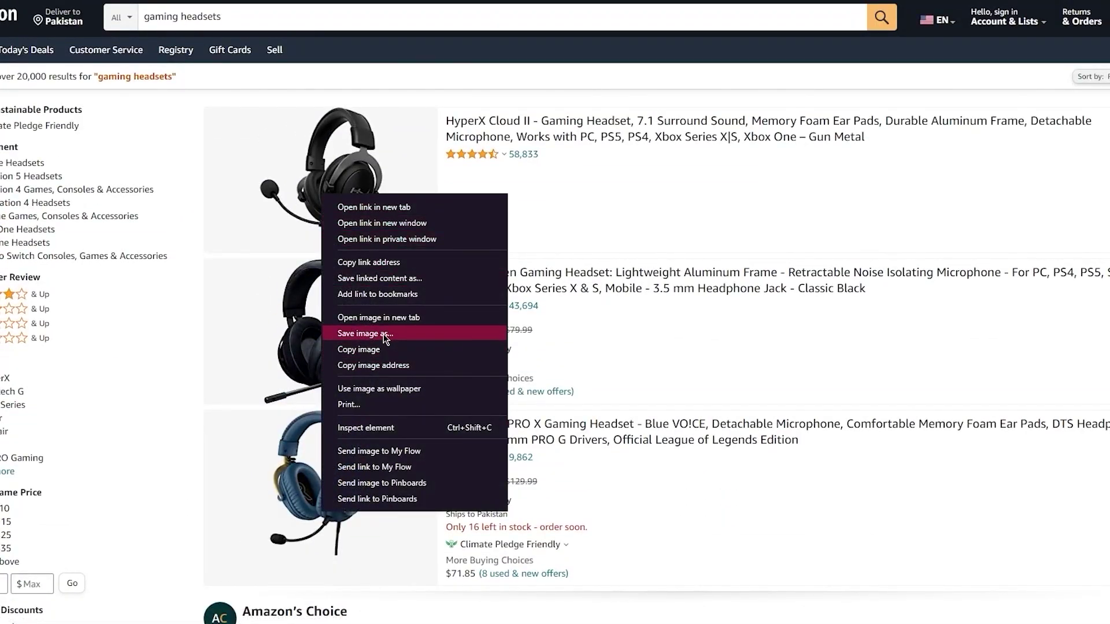
click(390, 318)
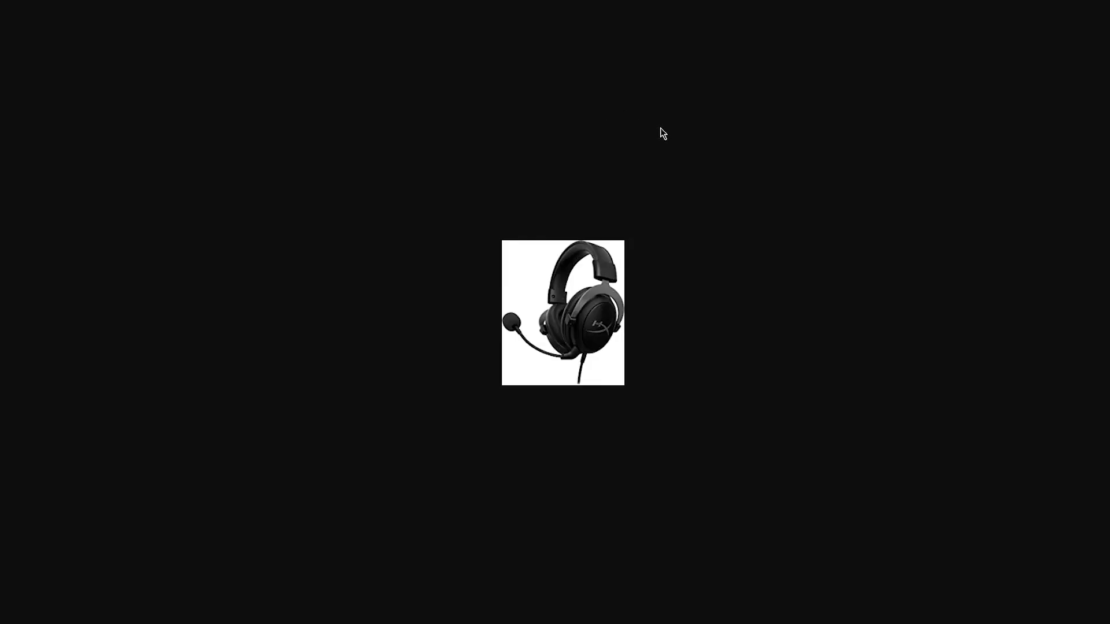
right_click(544, 274)
click(579, 318)
click(422, 265)
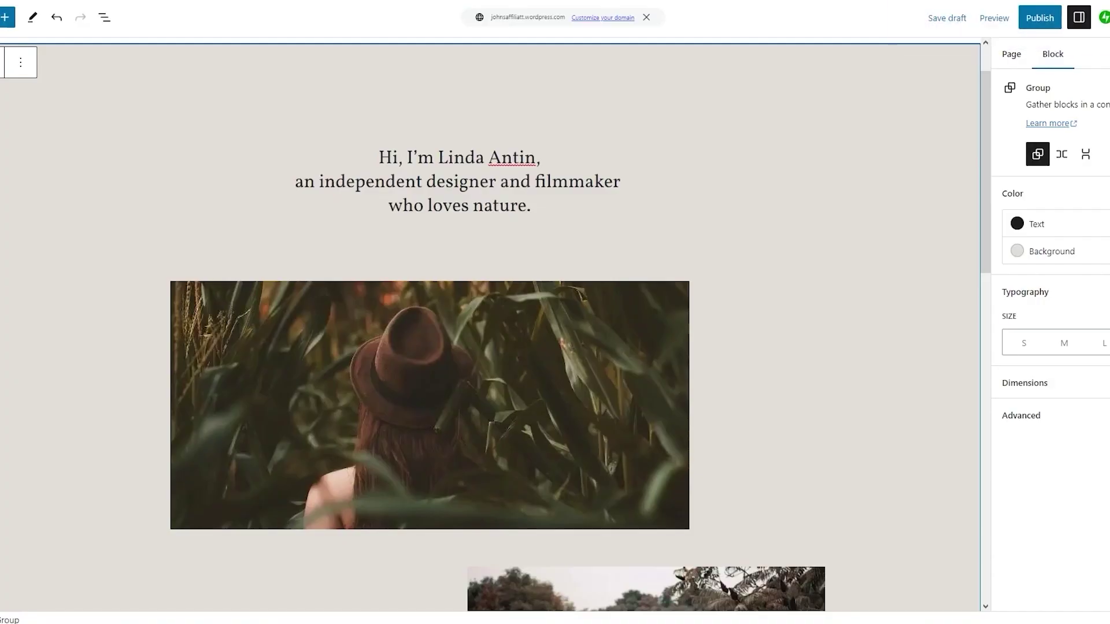
Back in the WordPress page editor, replace the first gallery image with the saved headset picture and enlarge it slightly
click(428, 361)
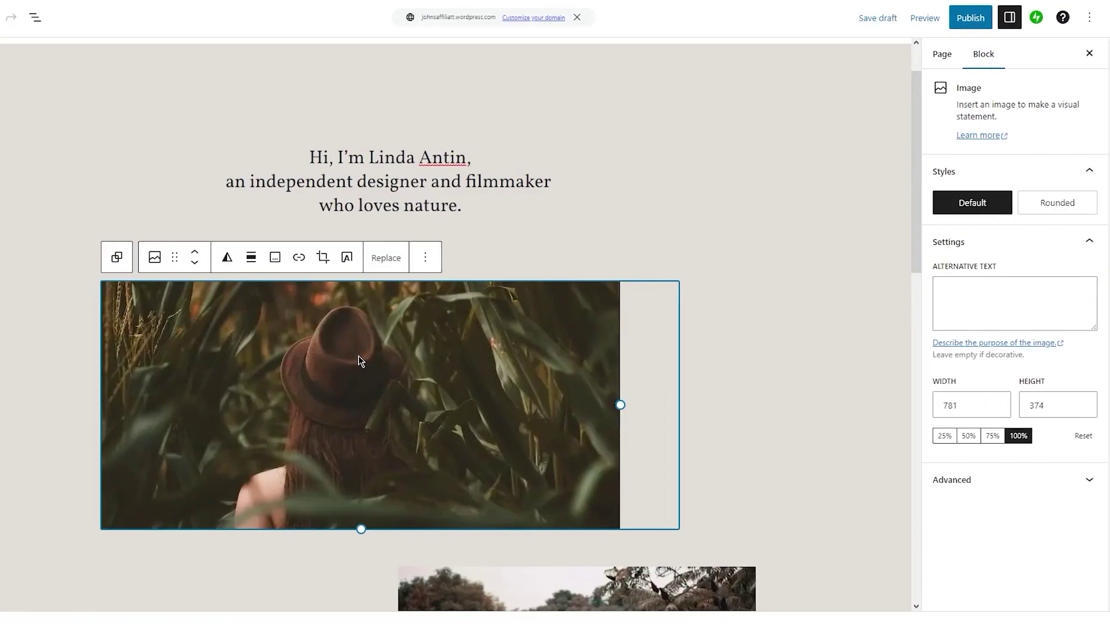
click(155, 257)
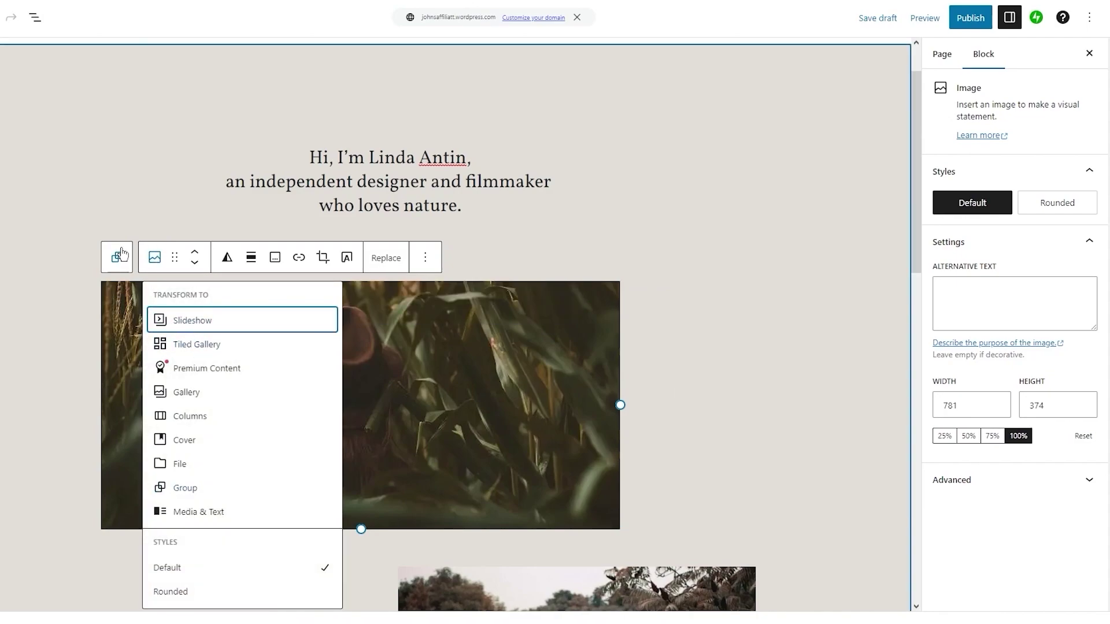
click(122, 254)
click(191, 353)
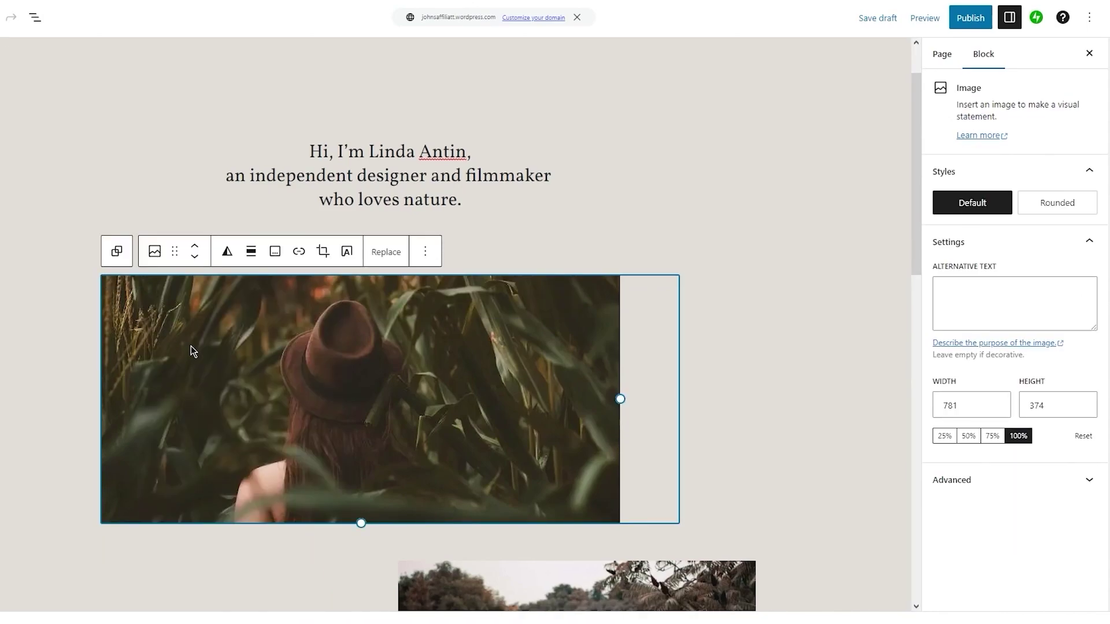
click(395, 255)
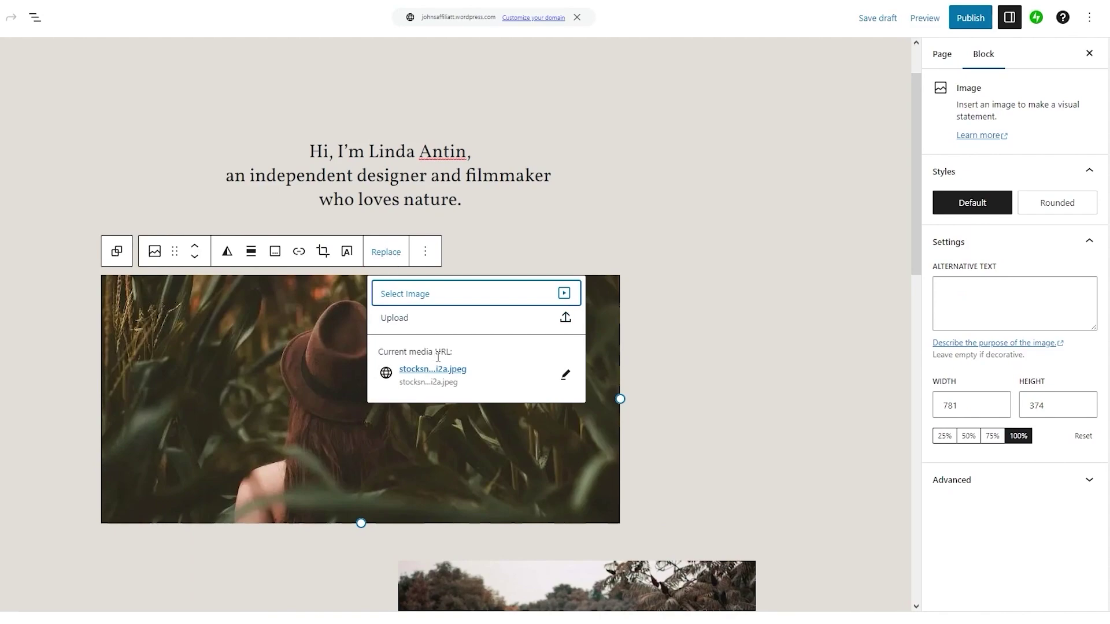
click(436, 327)
double_click(57, 30)
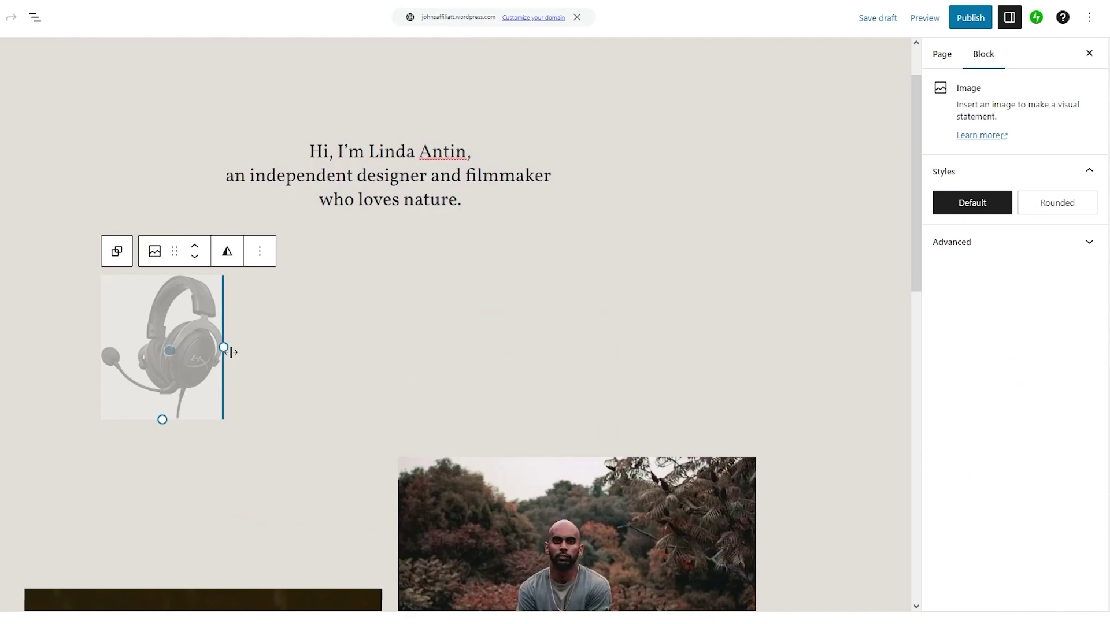
drag(224, 359, 258, 359)
click(694, 287)
Look over the rest of the Products page, including the remaining gallery images below the headset picture
scroll(690, 286, down, 5)
scroll(549, 251, down, 5)
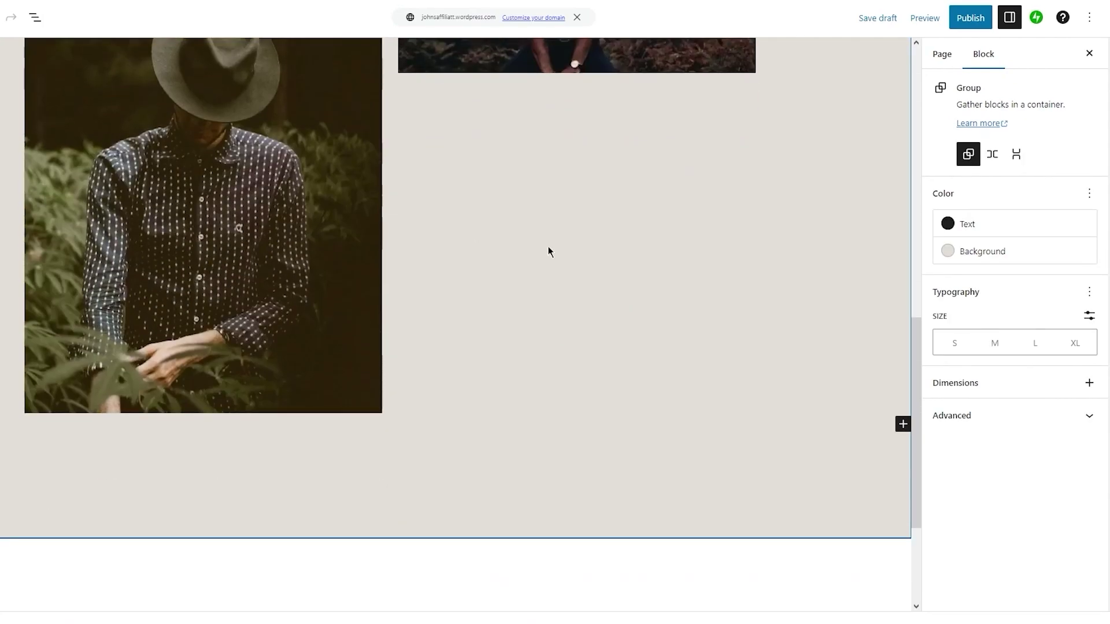
click(575, 113)
scroll(616, 285, up, 10)
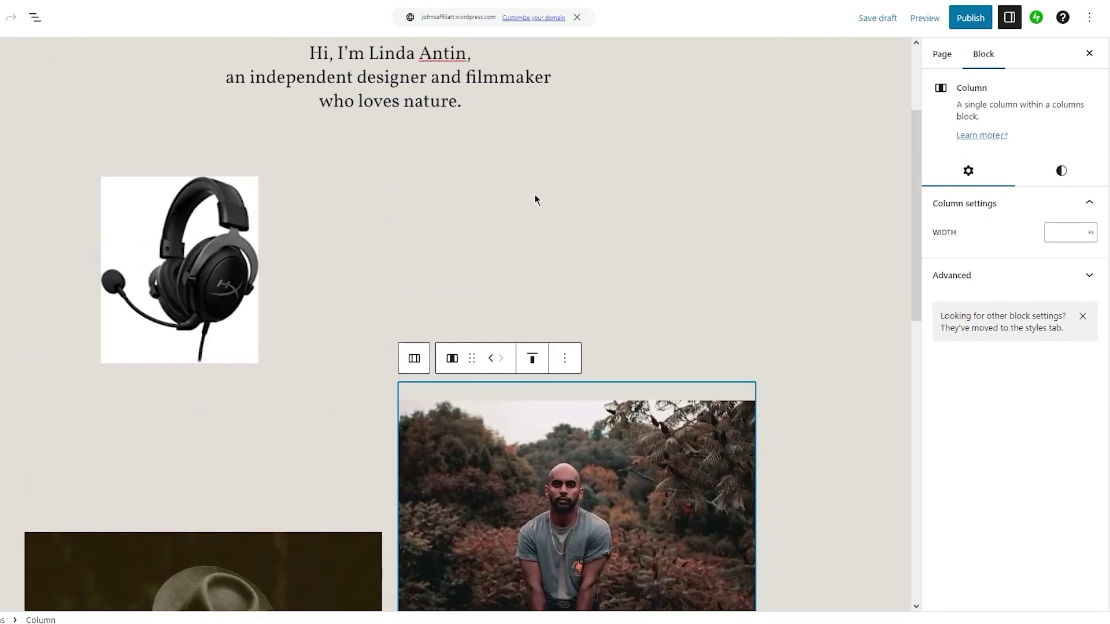
click(771, 165)
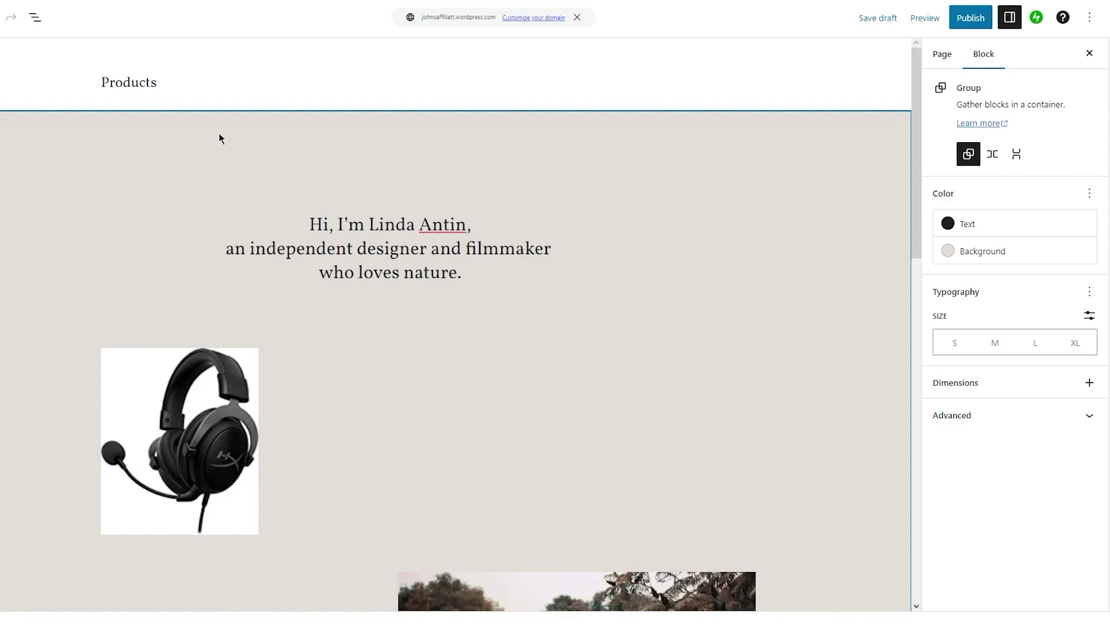
scroll(219, 133, down, 2)
scroll(349, 198, down, 5)
scroll(376, 193, up, 7)
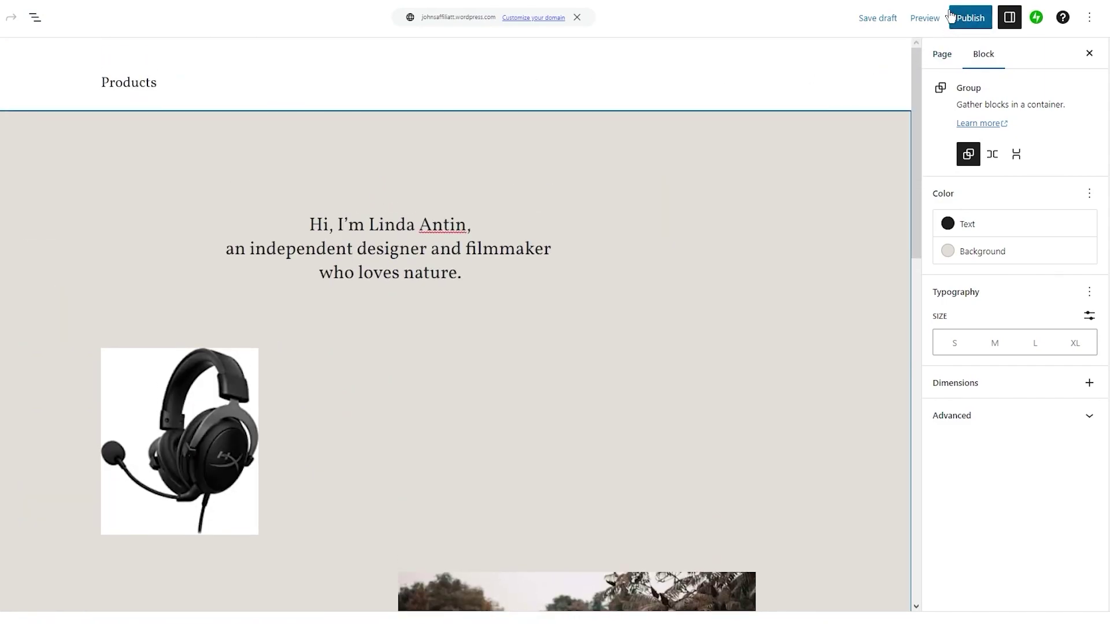
Publish the Products page and look through it on the live site
click(970, 17)
click(982, 19)
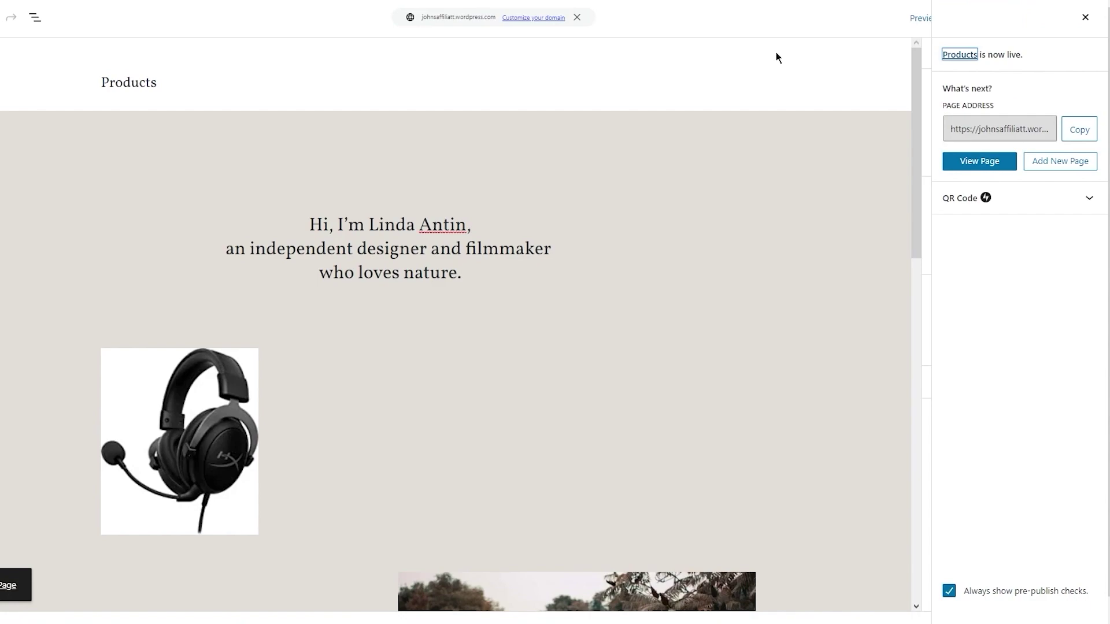
click(1000, 163)
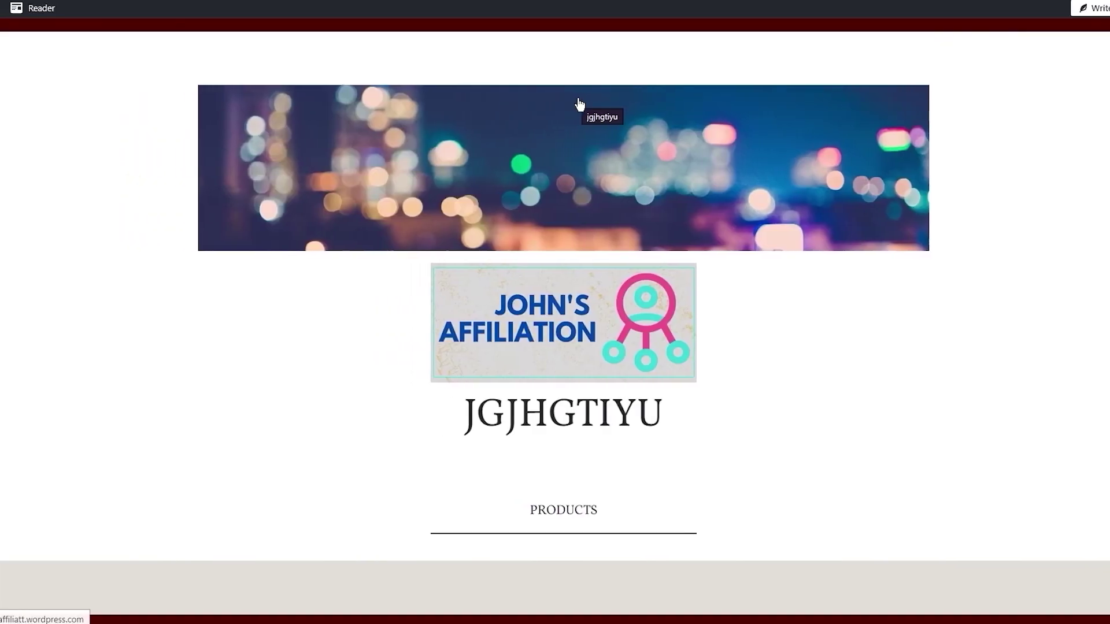
scroll(580, 100, down, 15)
scroll(613, 122, up, 15)
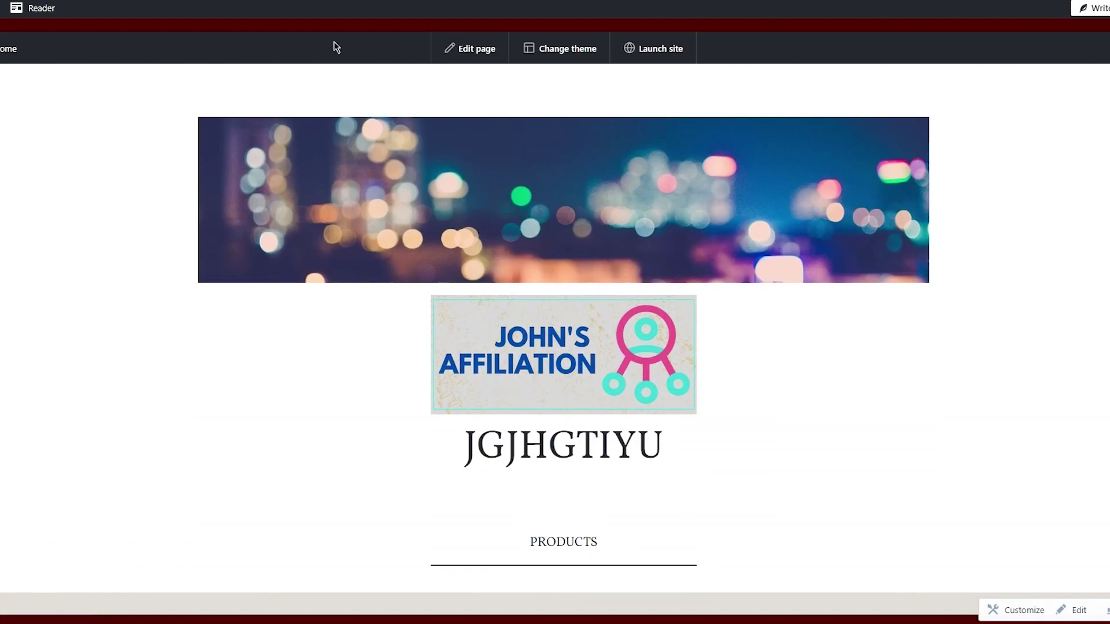
Return to the dashboard, preview the site's front page, and check its posts and the available device preview options
key(alt+Left)
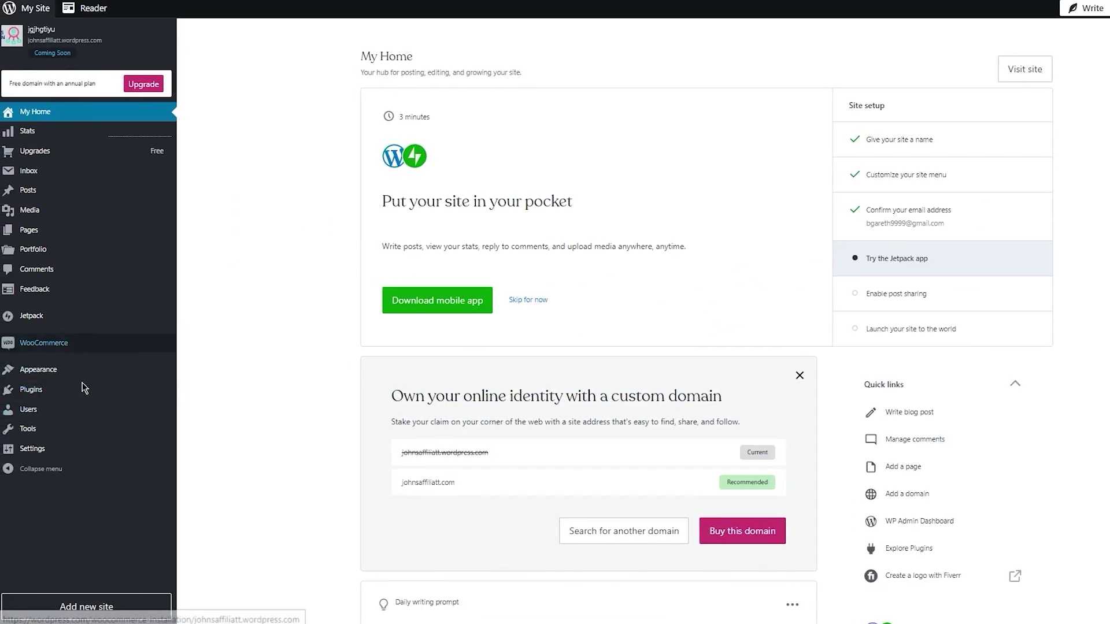
click(72, 40)
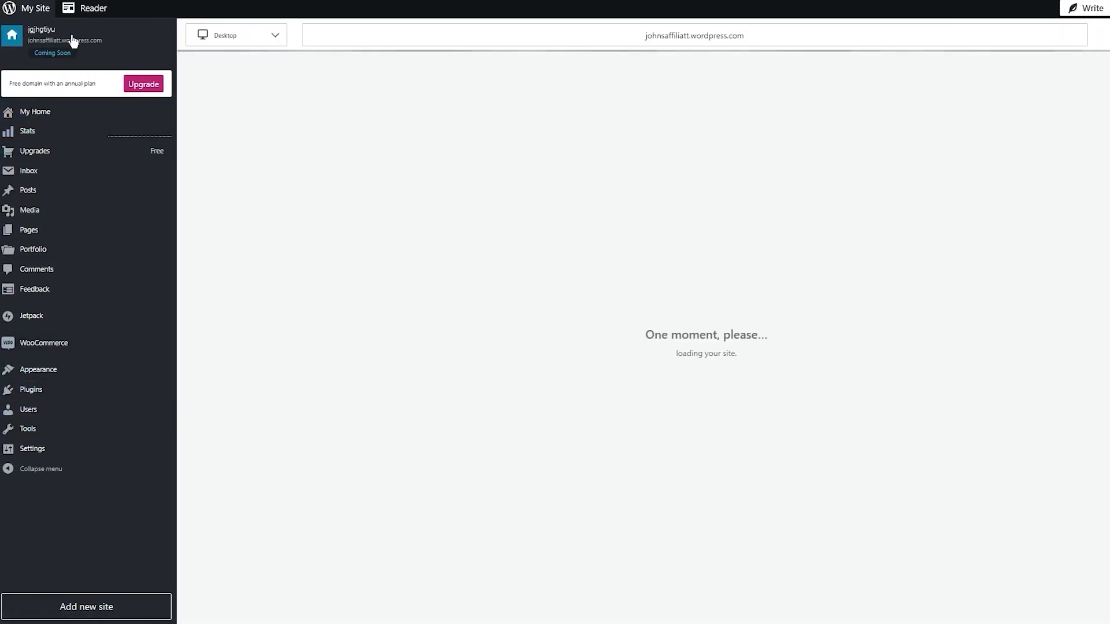
scroll(602, 215, down, 9)
scroll(567, 217, up, 10)
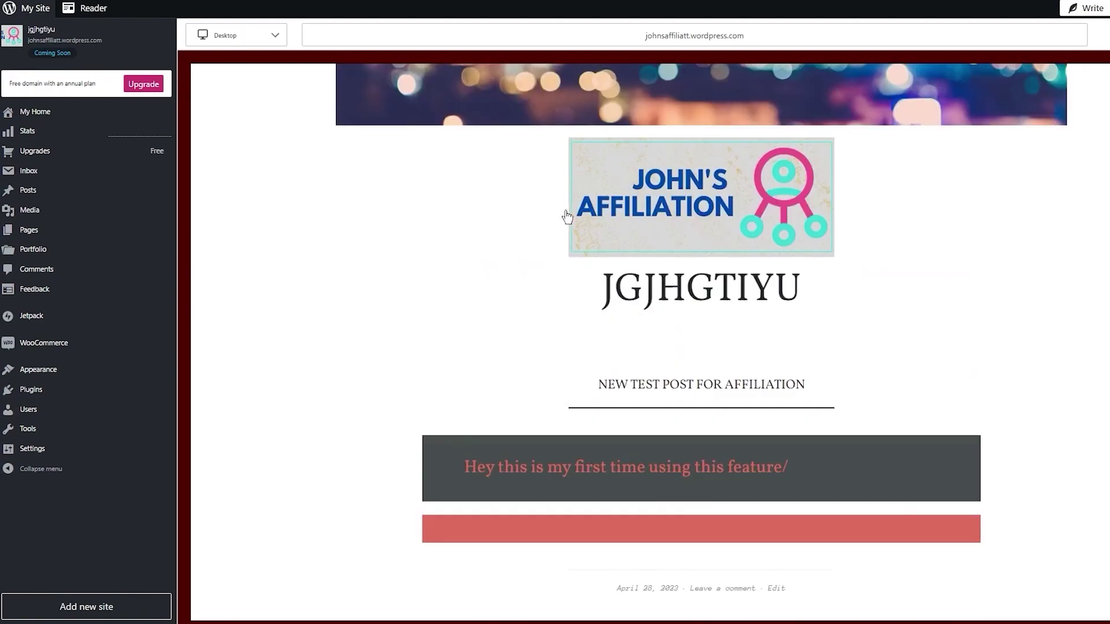
scroll(572, 217, down, 10)
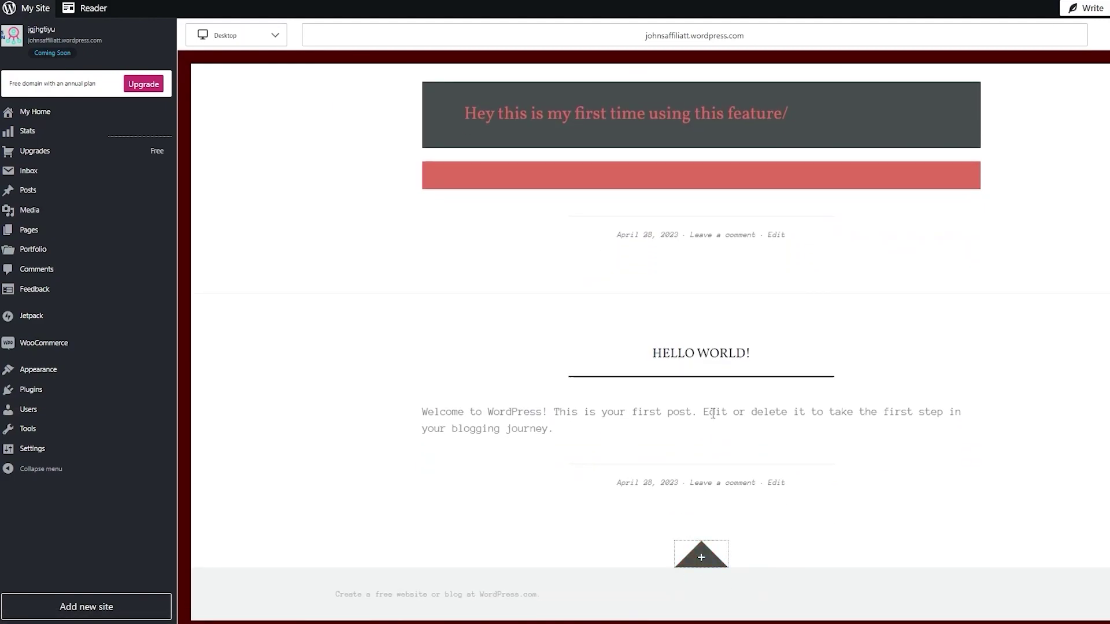
scroll(708, 304, up, 8)
scroll(711, 320, down, 5)
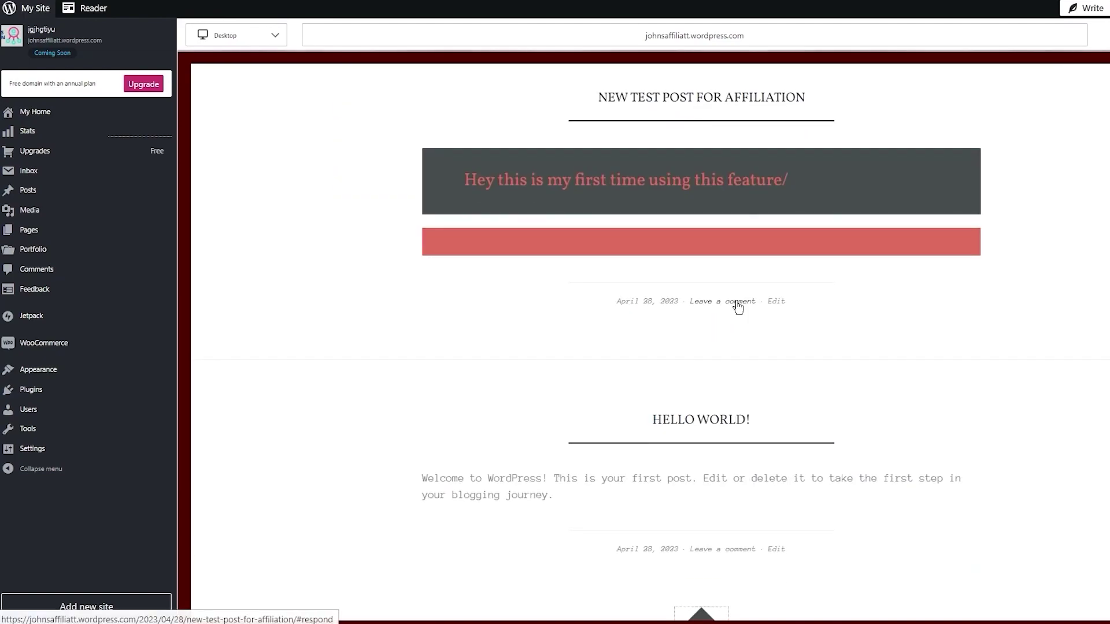
scroll(738, 306, down, 2)
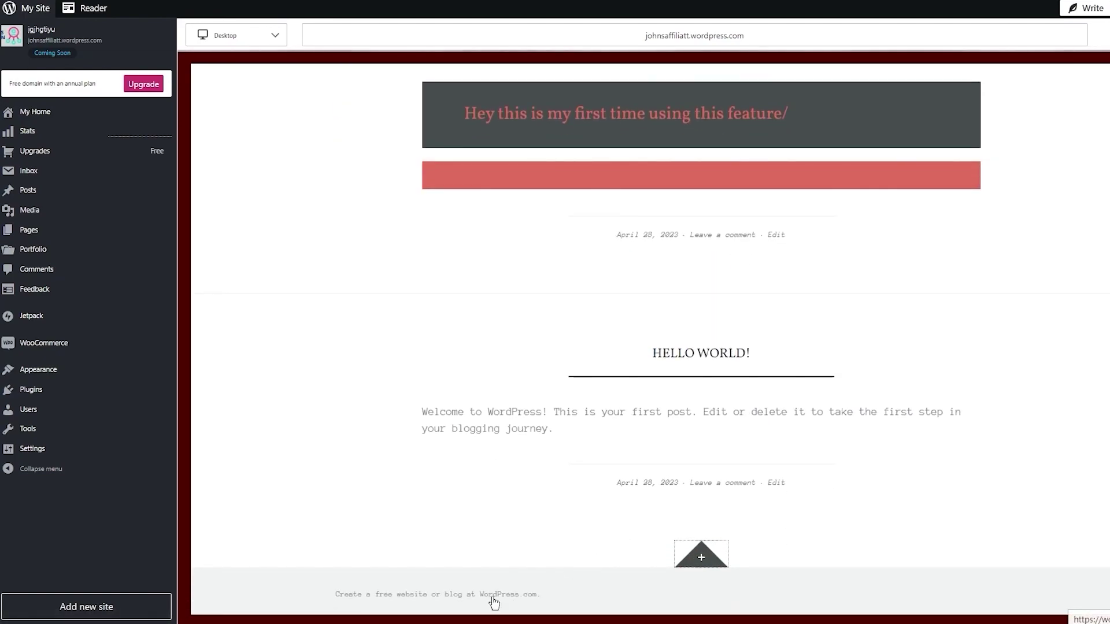
scroll(522, 314, up, 8)
click(258, 38)
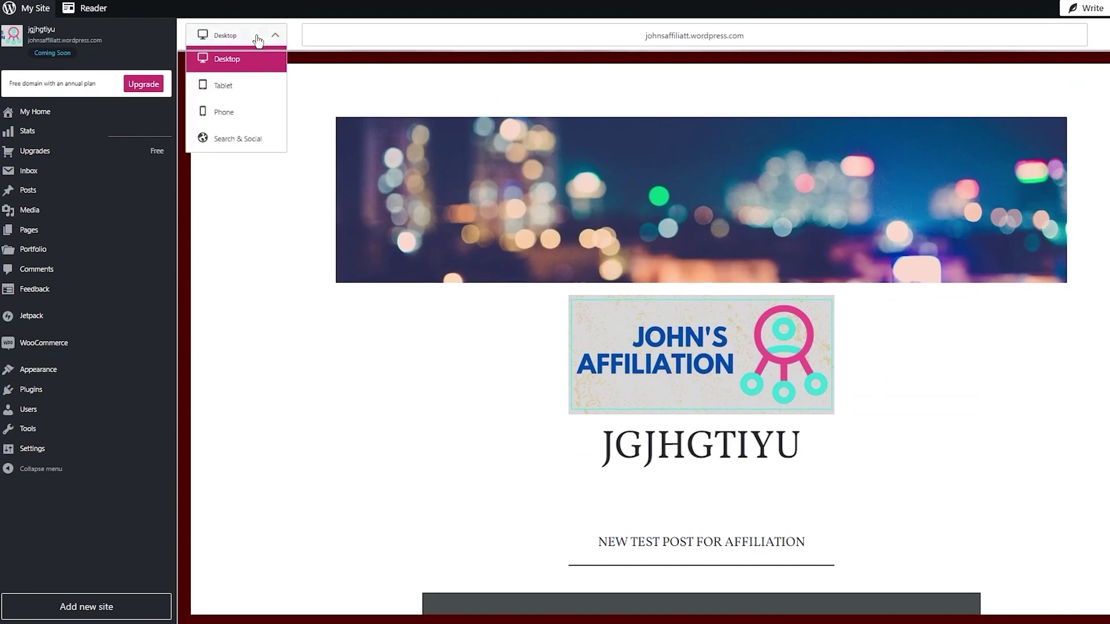
click(257, 38)
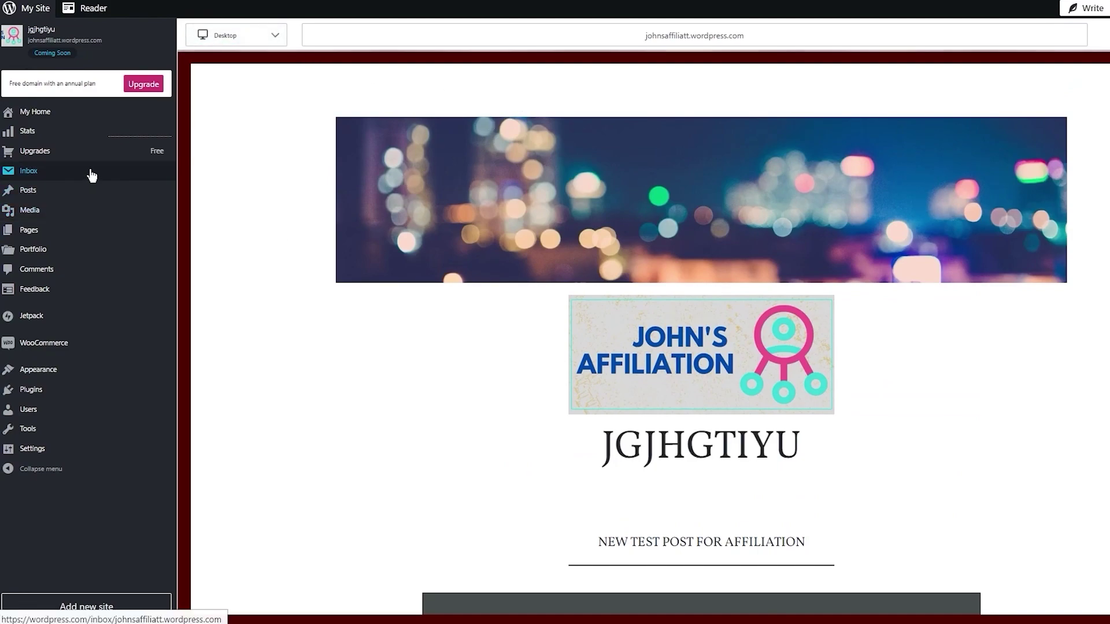
Add the Products page to the Dropdown menu in the site's menu settings and save the menu
mouse_move(65, 370)
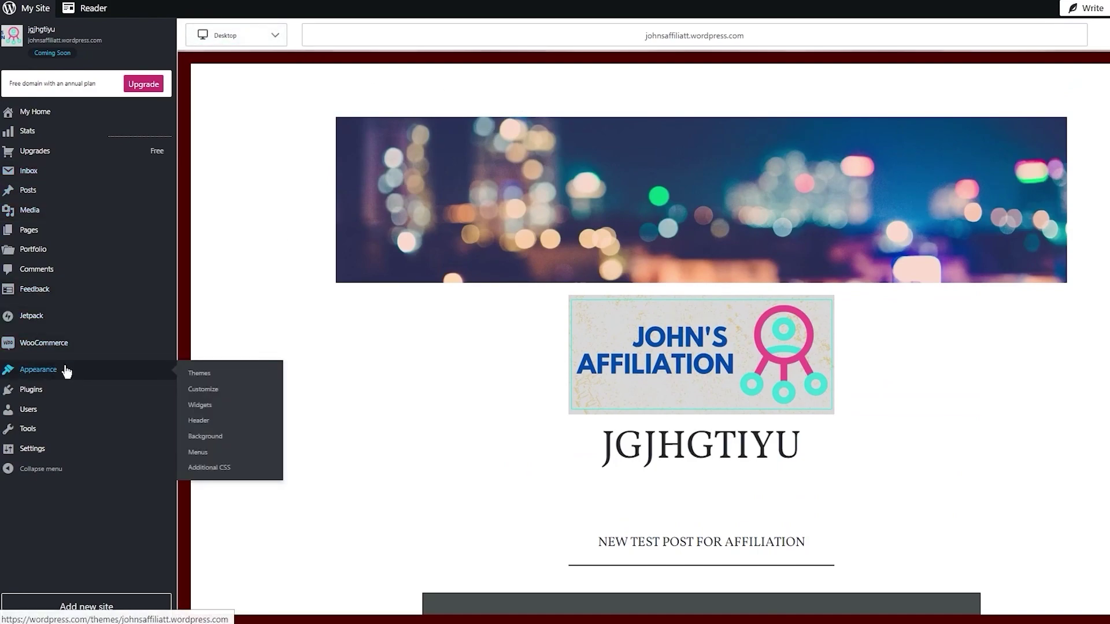
click(213, 452)
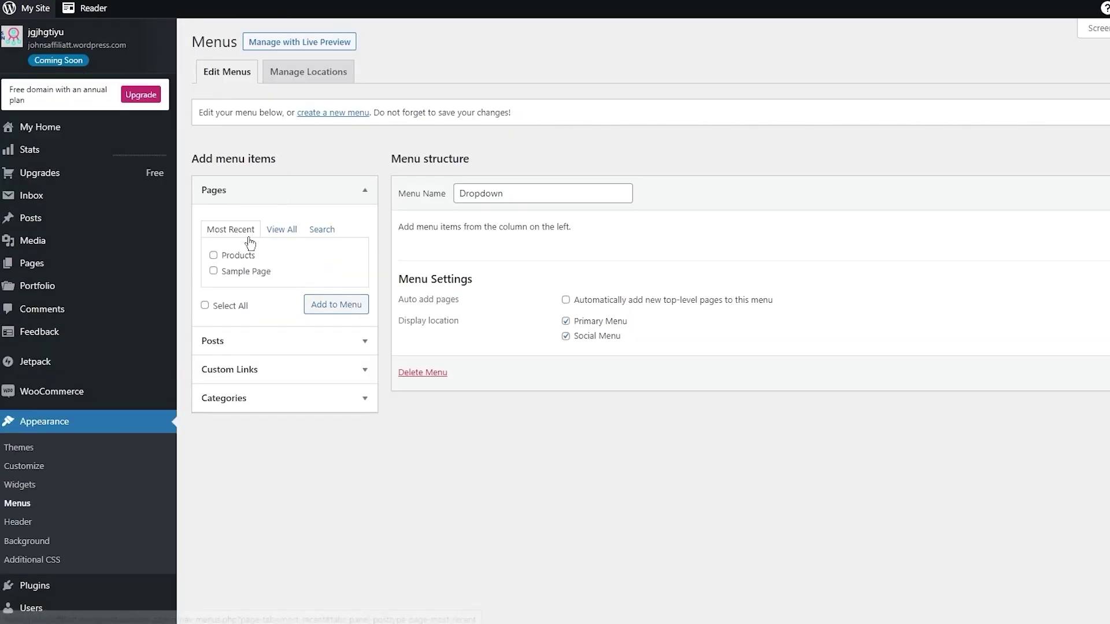
click(214, 255)
click(214, 272)
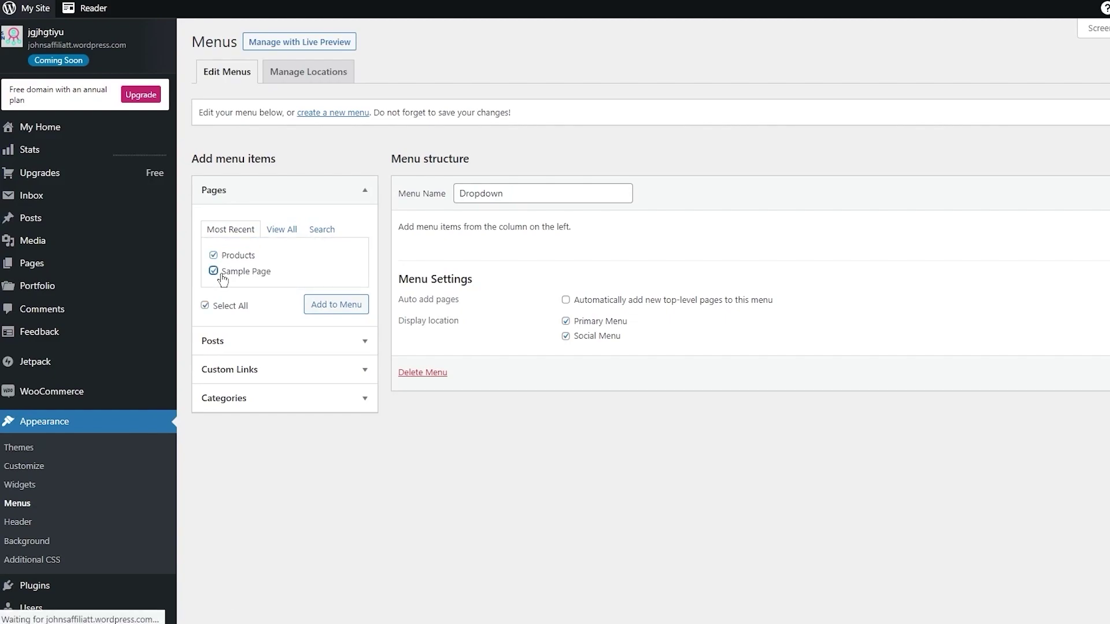
click(213, 272)
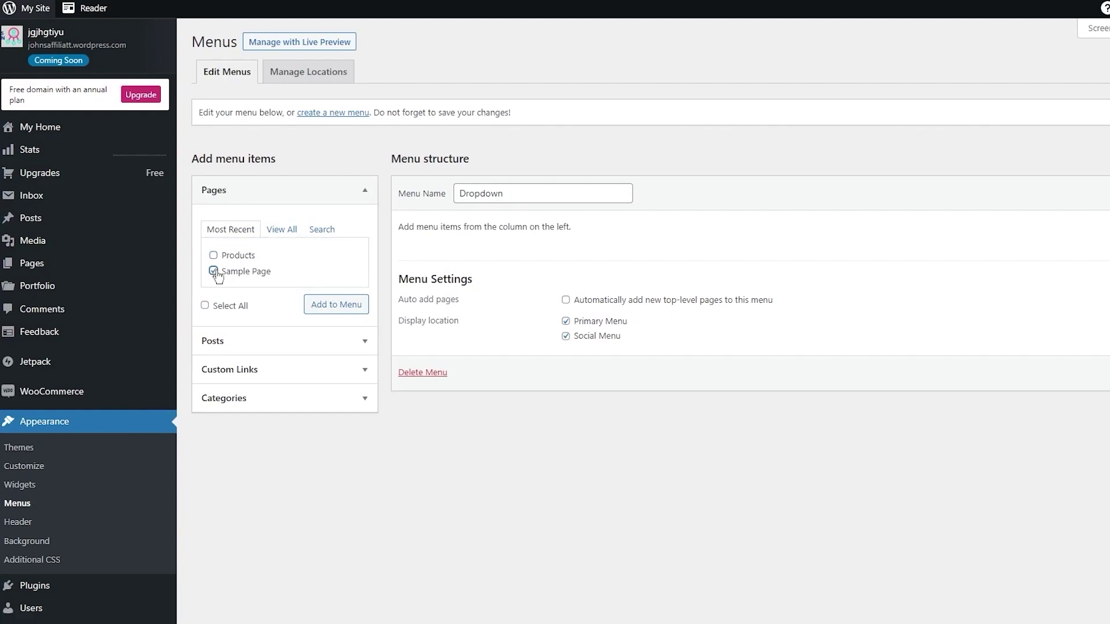
click(334, 311)
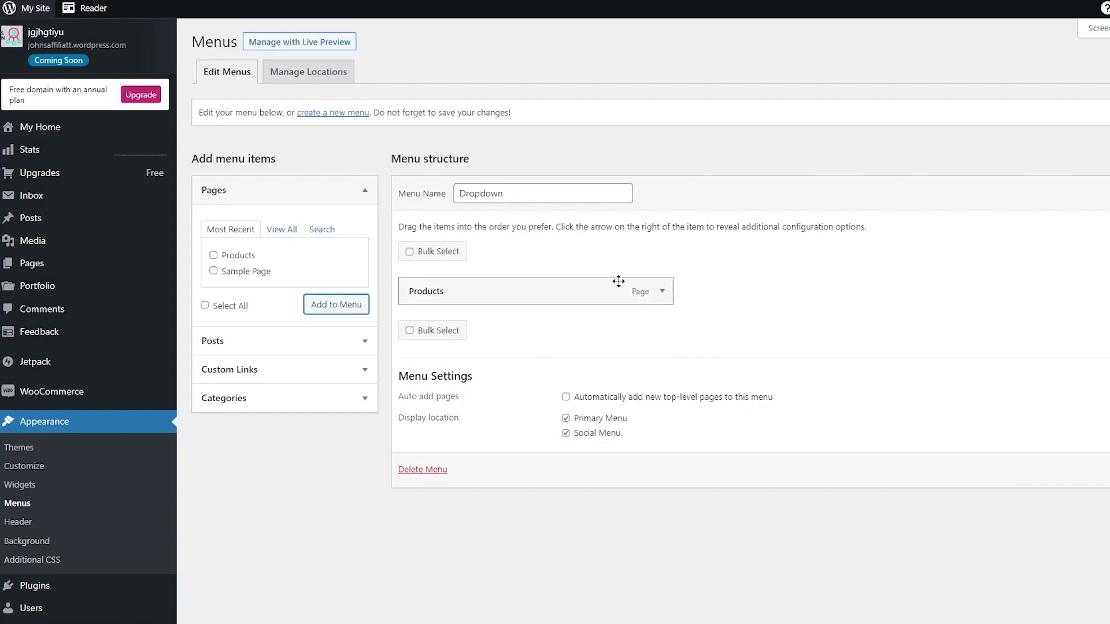
click(849, 367)
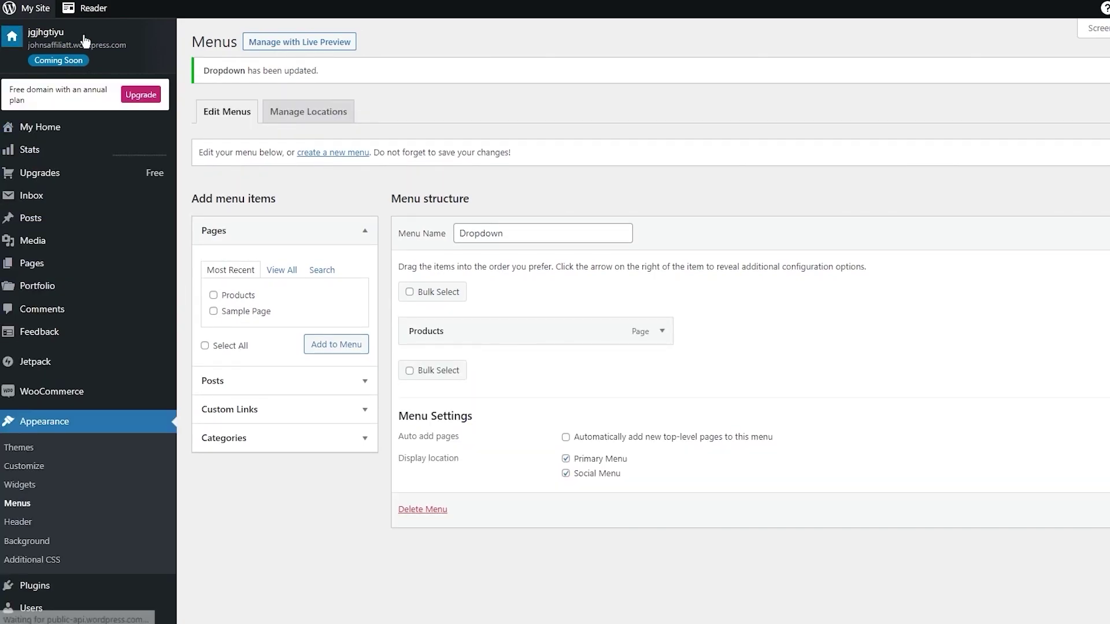
Preview the site's front page from top to bottom to check the updated menu, and return to the dashboard
click(84, 40)
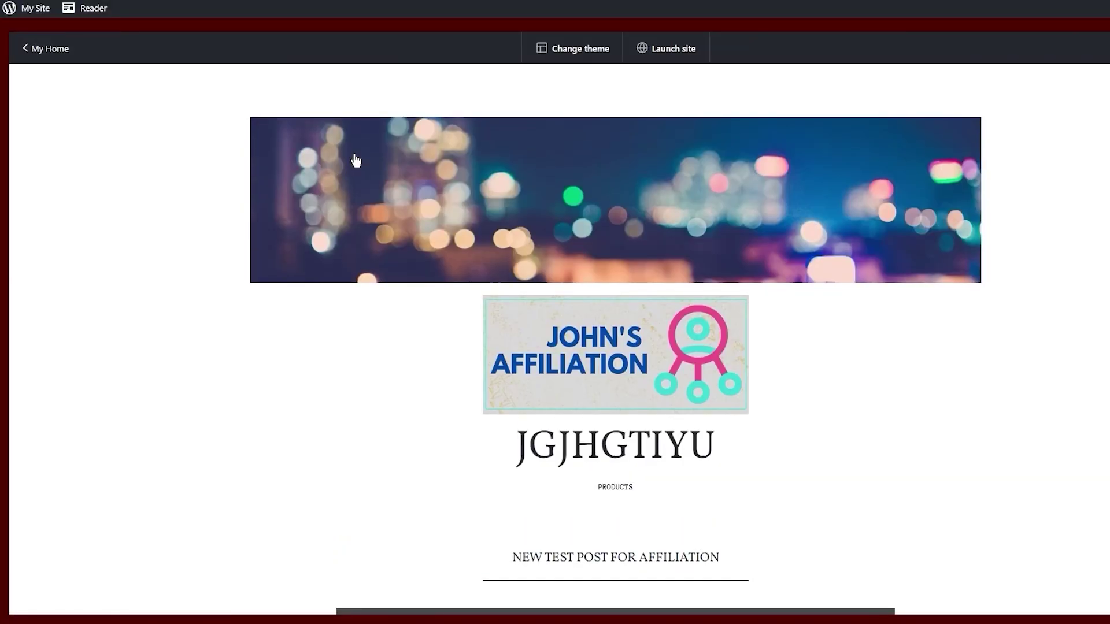
scroll(353, 160, down, 10)
scroll(354, 159, up, 10)
click(31, 51)
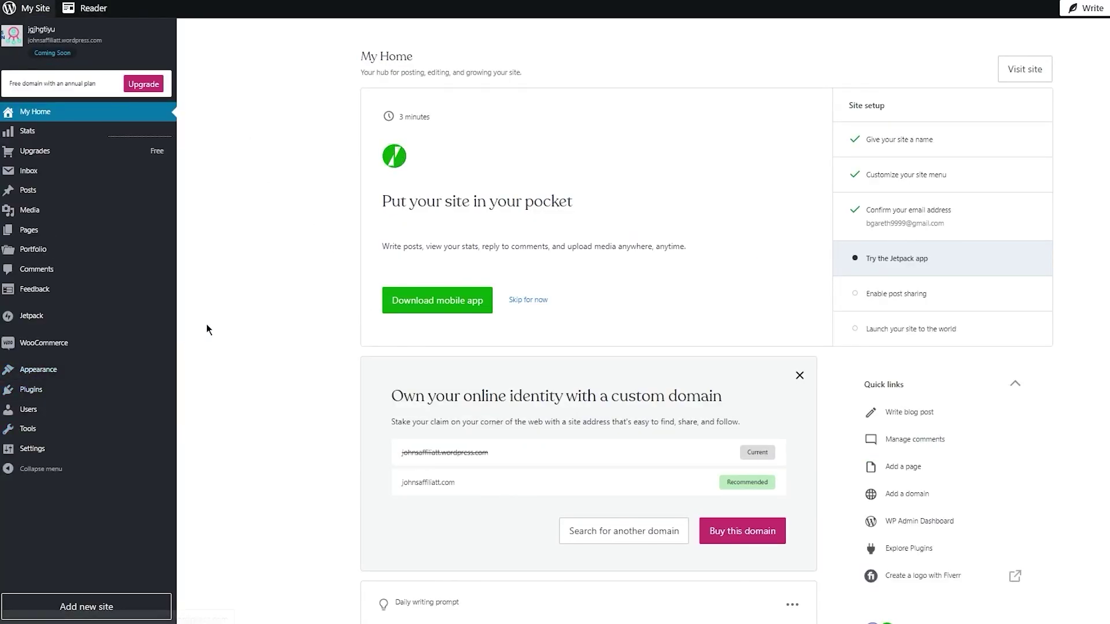
Open the header customizer, go to the menu settings and inspect the Dropdown menu's name, Products item and locations
mouse_move(81, 373)
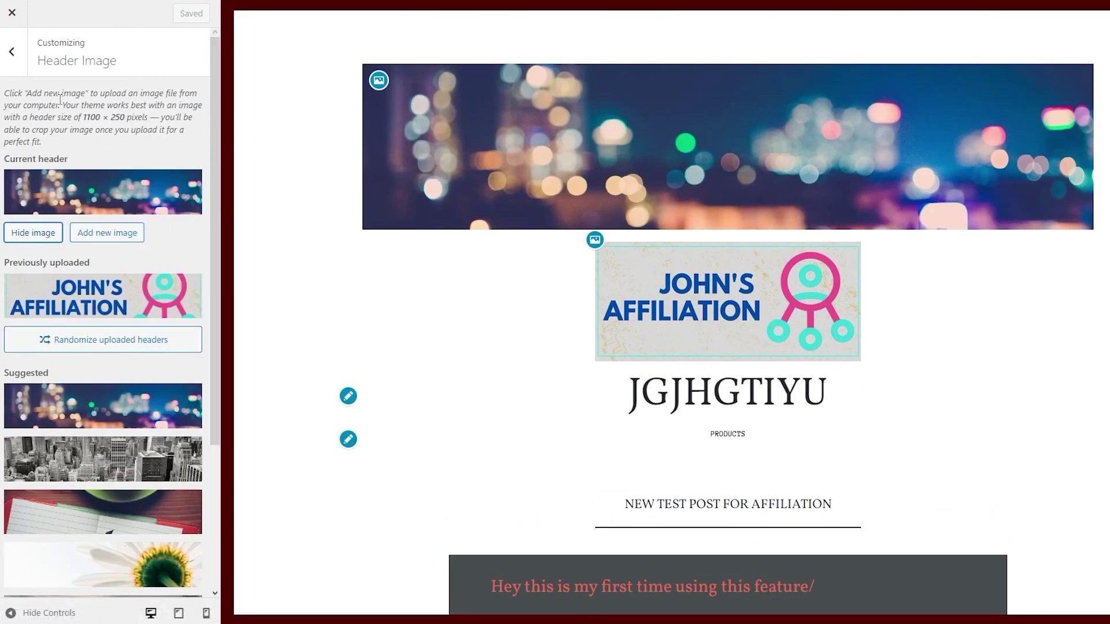
click(11, 51)
click(99, 217)
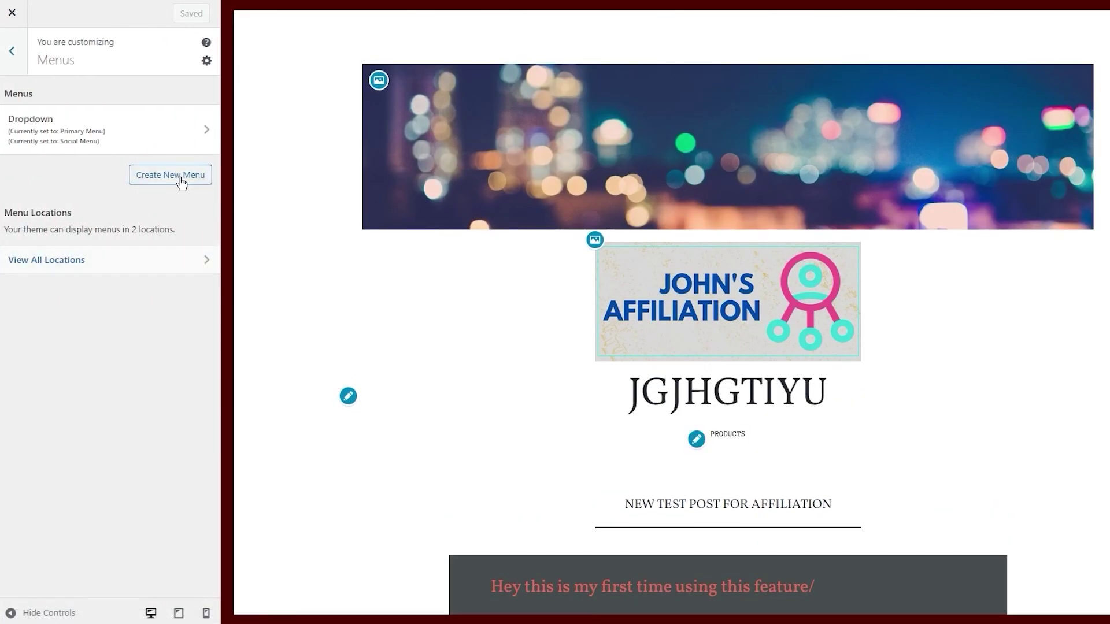
click(140, 123)
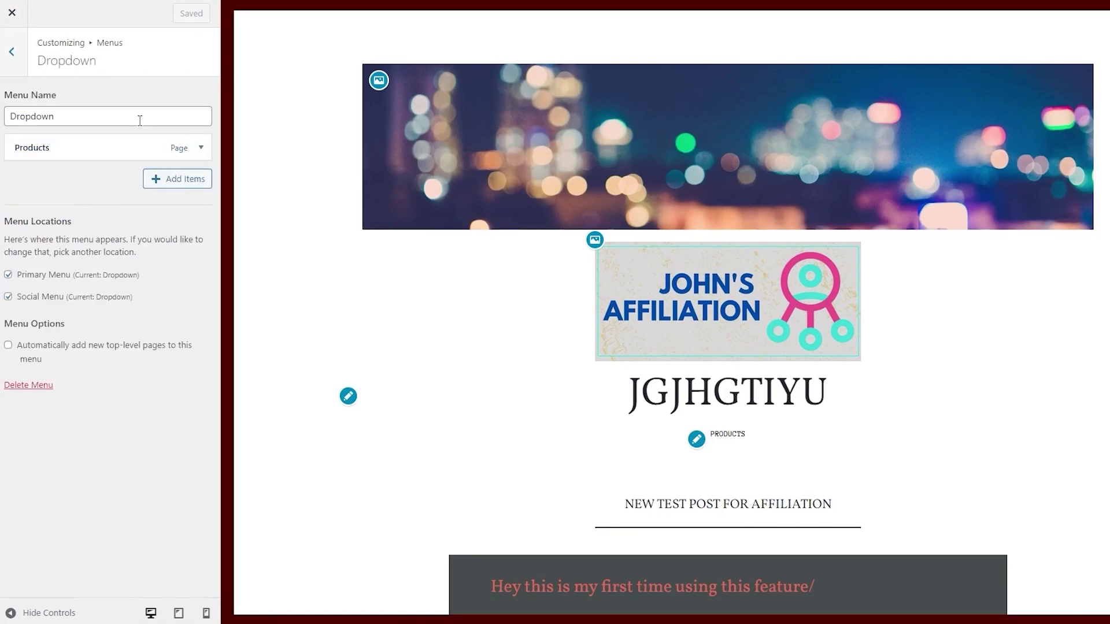
click(156, 116)
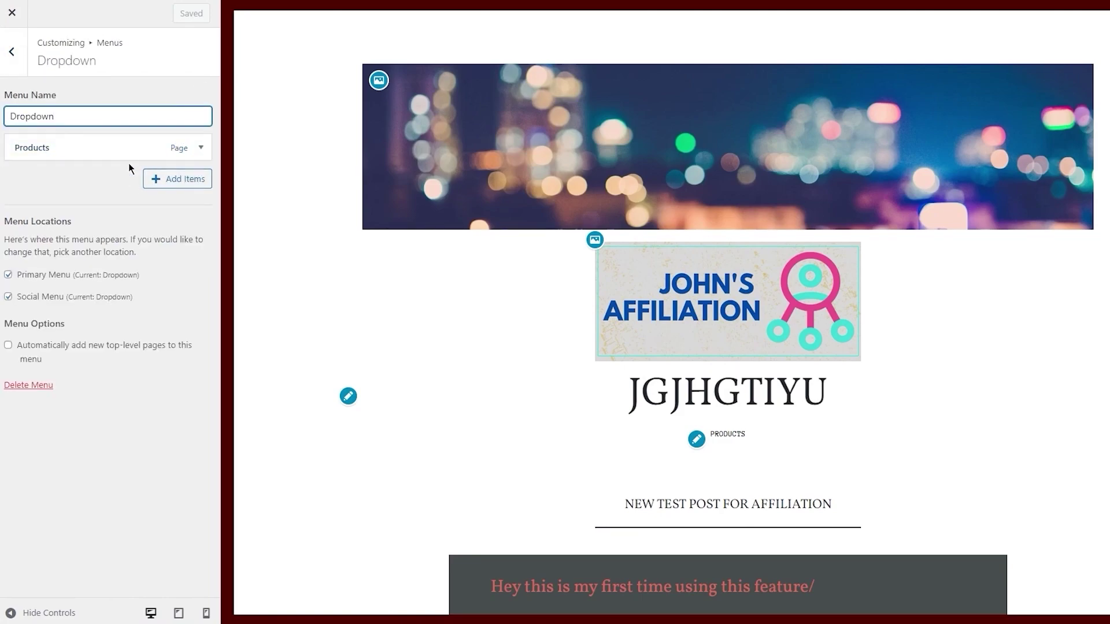
click(201, 147)
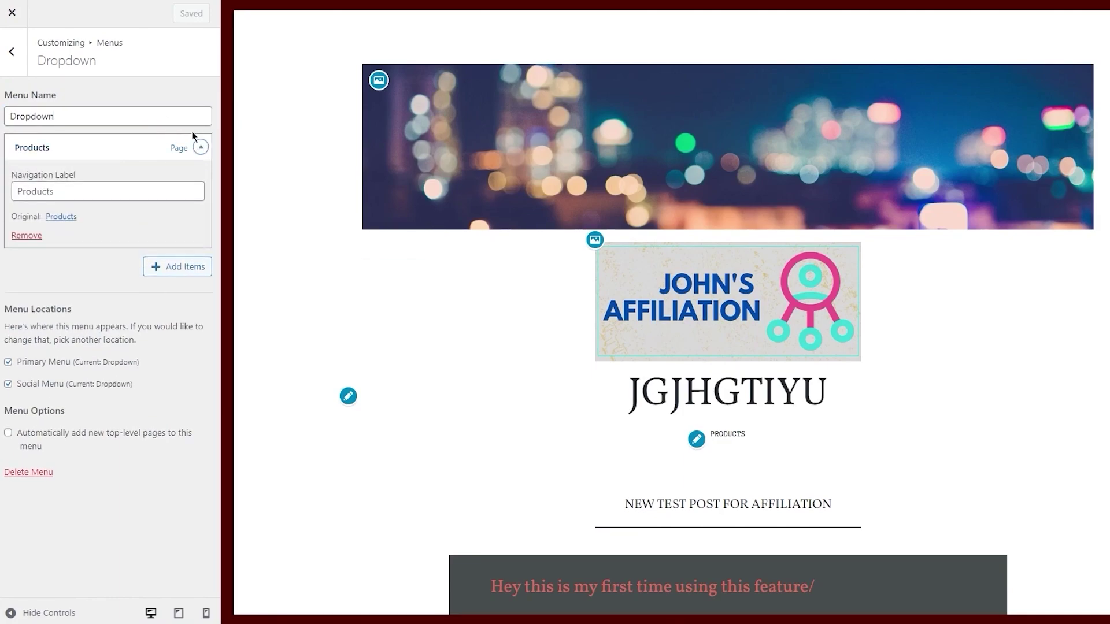
click(199, 147)
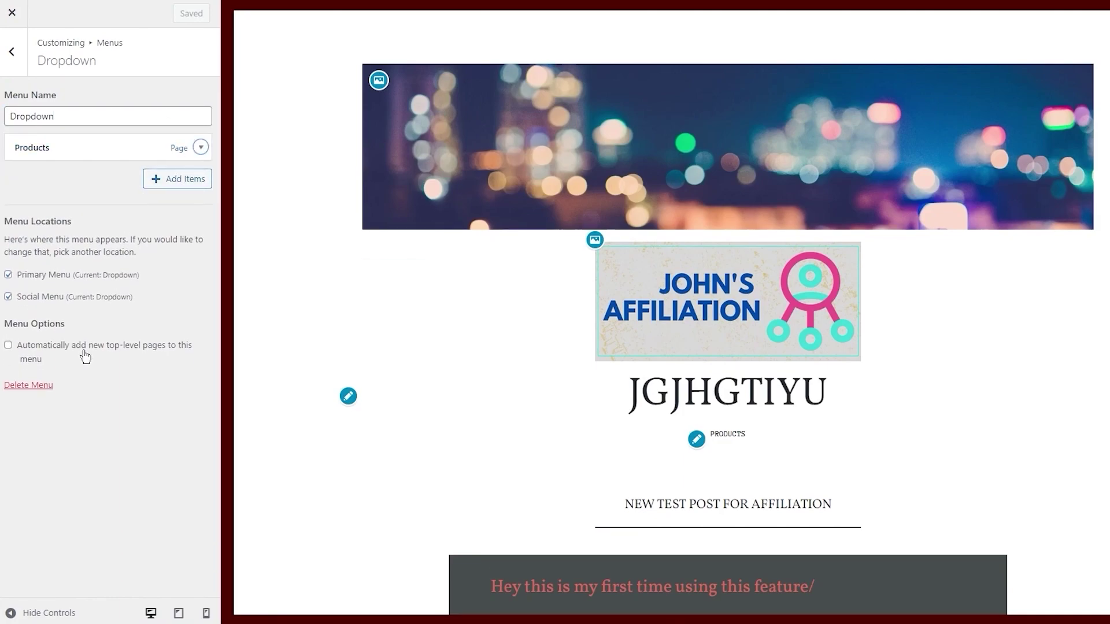
Reopen the Dropdown menu in the customizer and review the navigation label and options of its Products item
click(12, 52)
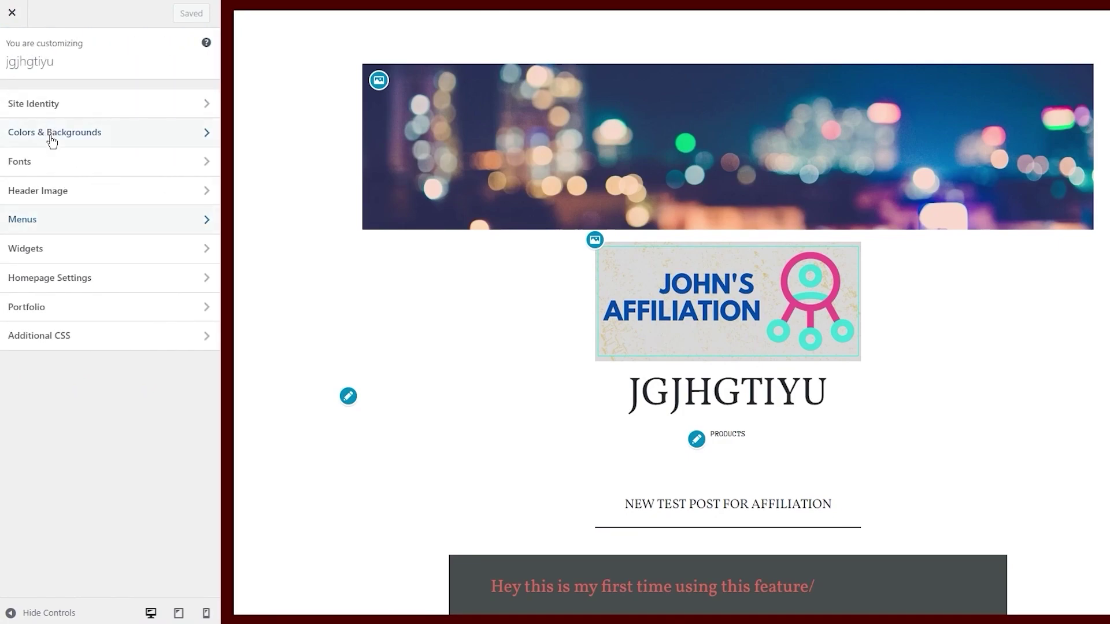
click(60, 215)
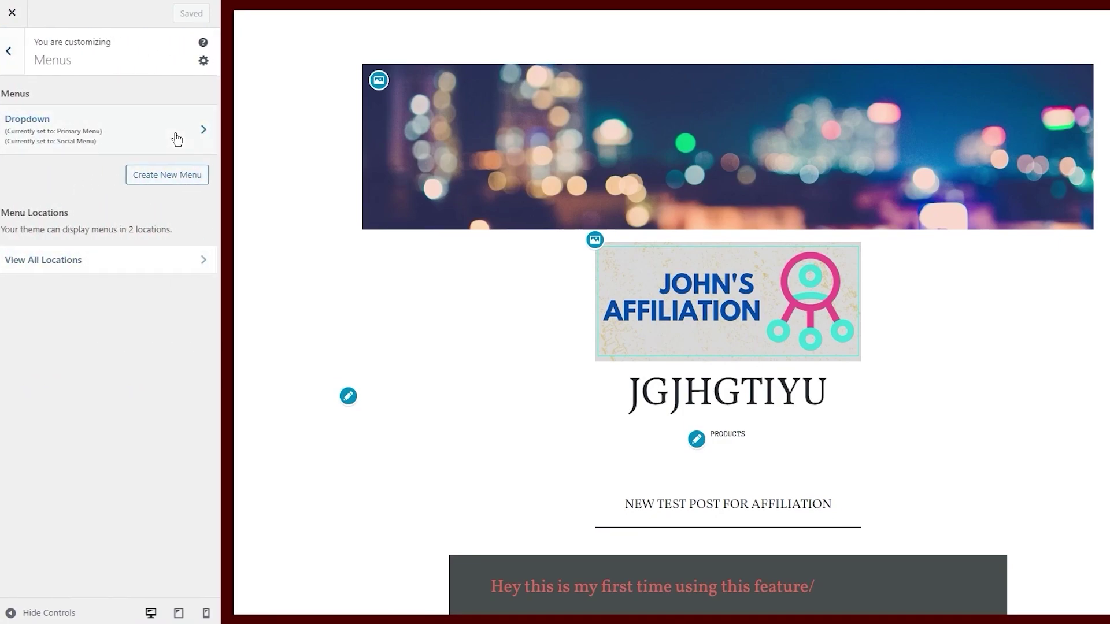
click(173, 135)
click(192, 150)
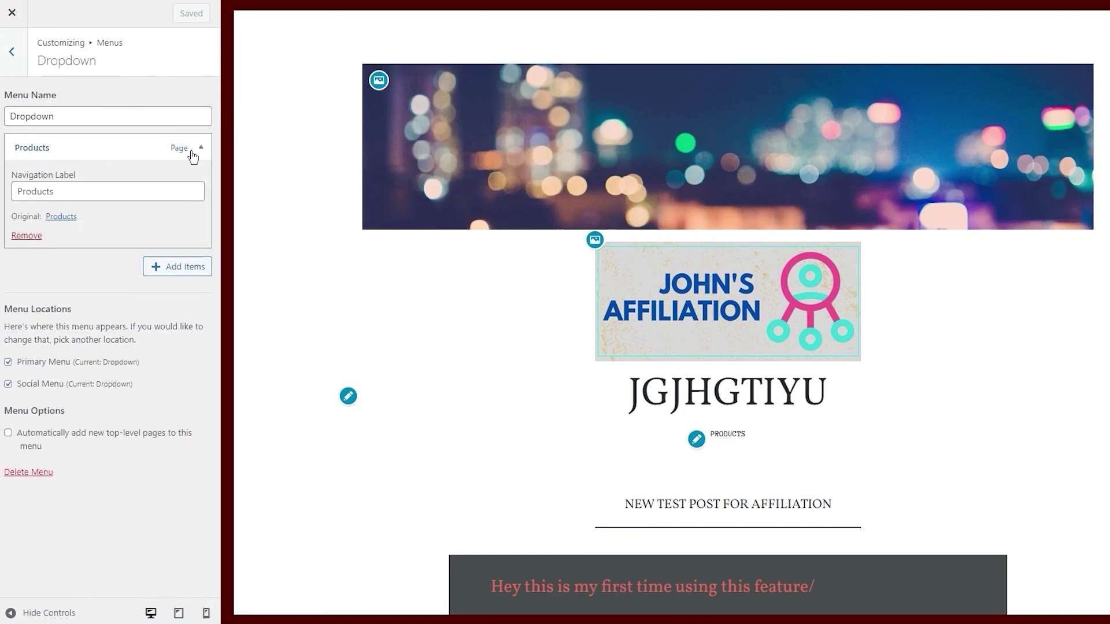
click(197, 153)
click(198, 152)
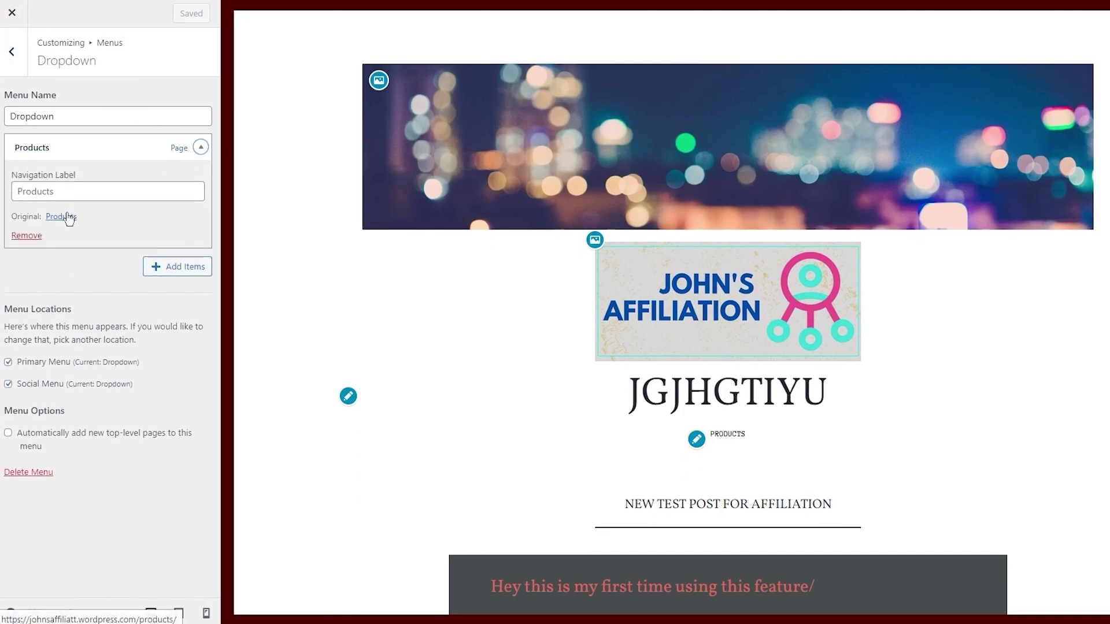
click(89, 195)
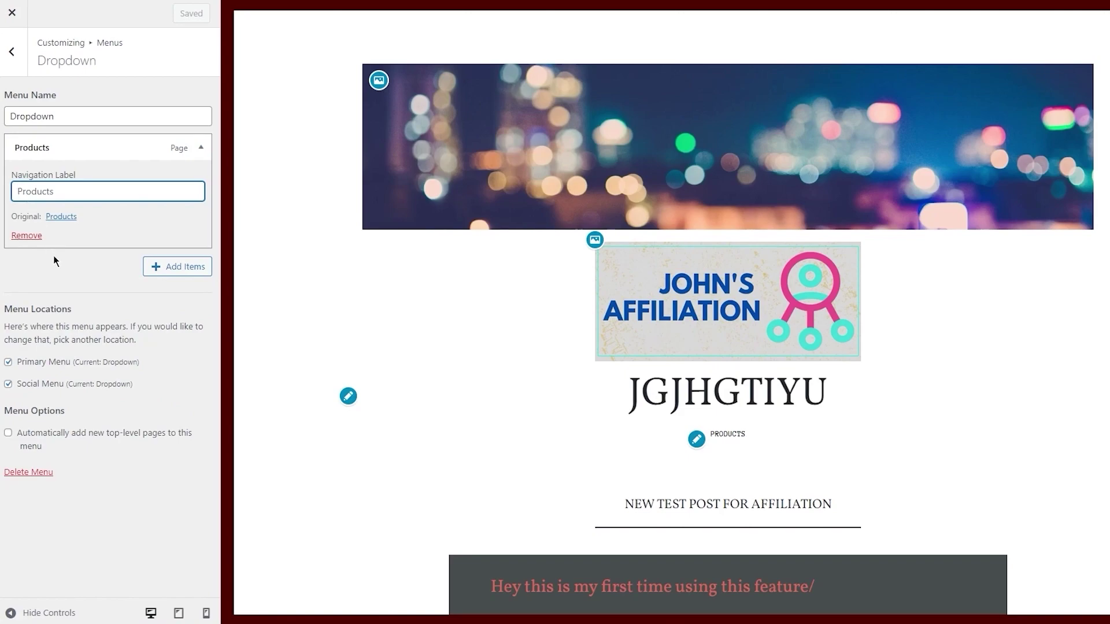
click(79, 265)
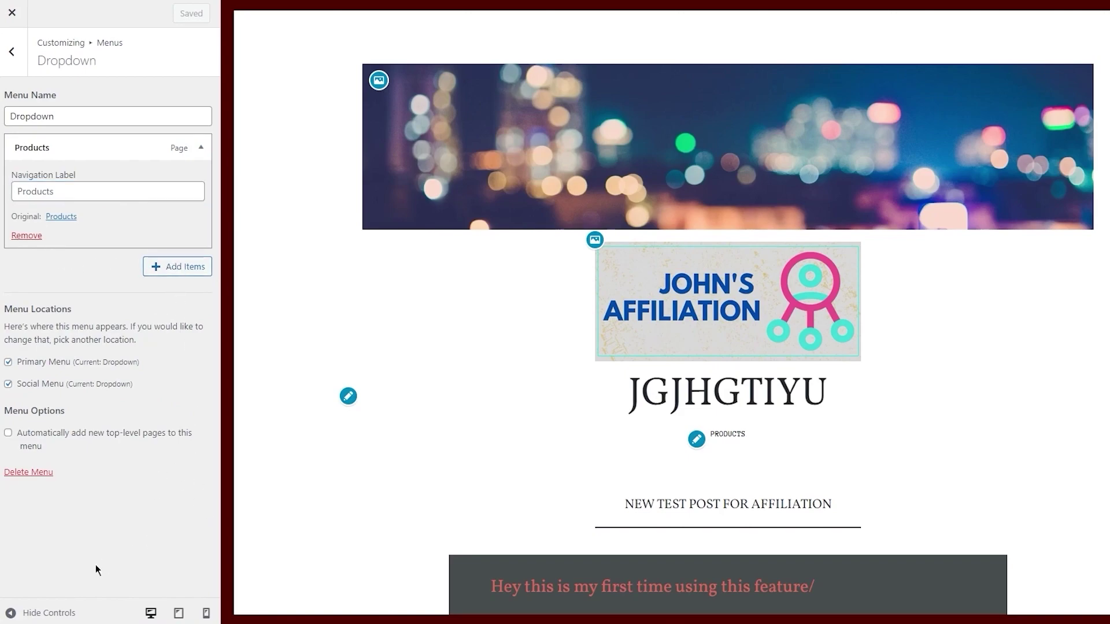
Check the front page with the customizer controls hidden, restore them, and close the customizer to return to the dashboard
click(43, 608)
click(8, 614)
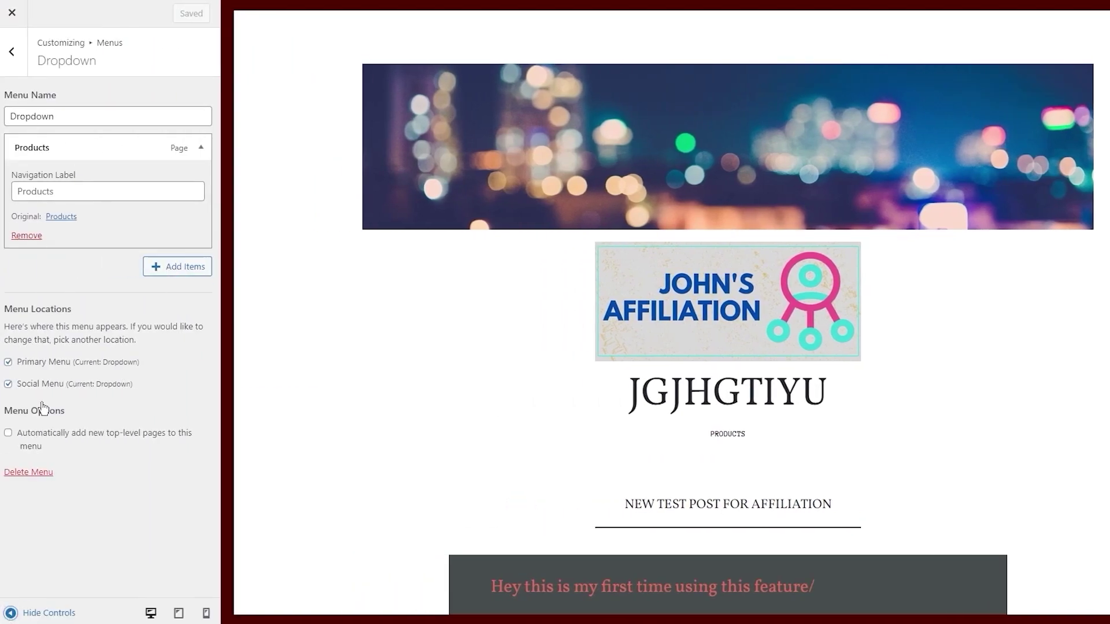
click(13, 51)
click(12, 51)
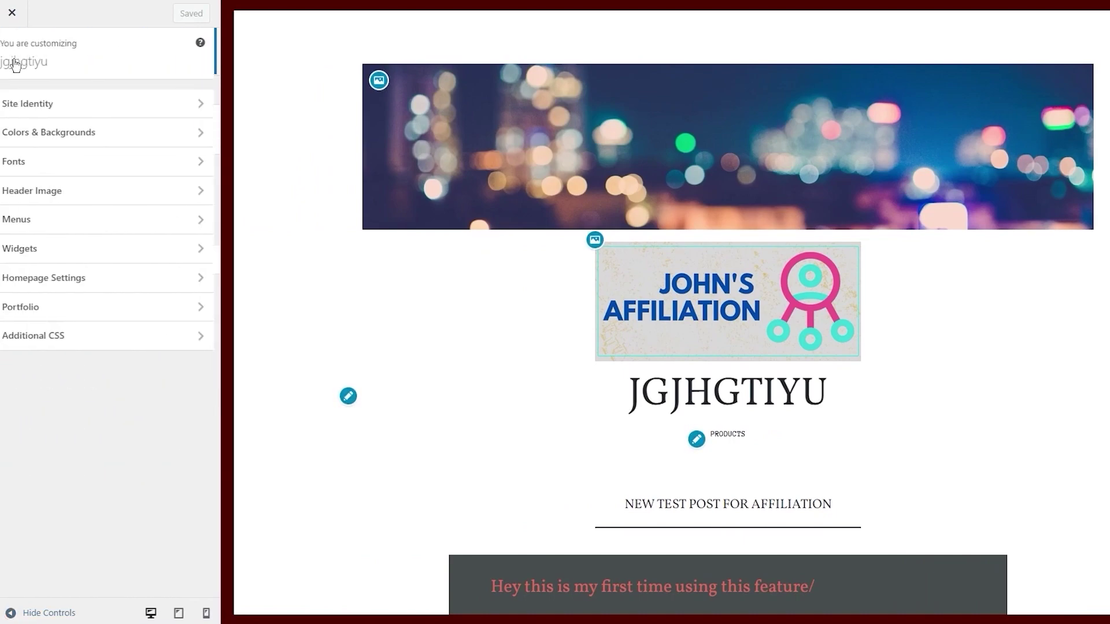
click(12, 13)
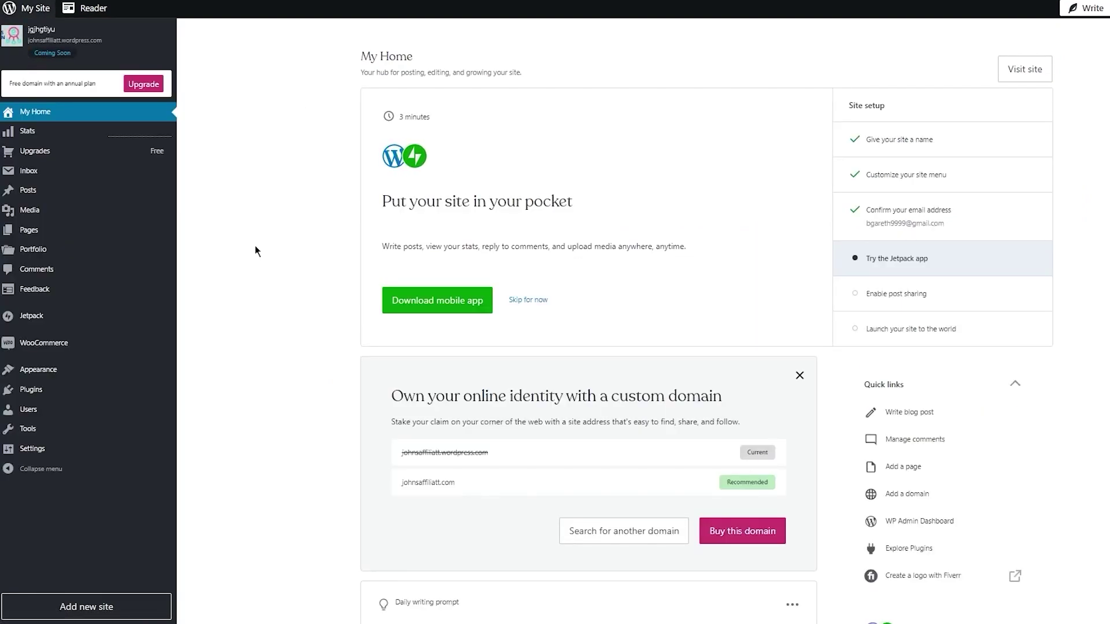
scroll(254, 240, down, 2)
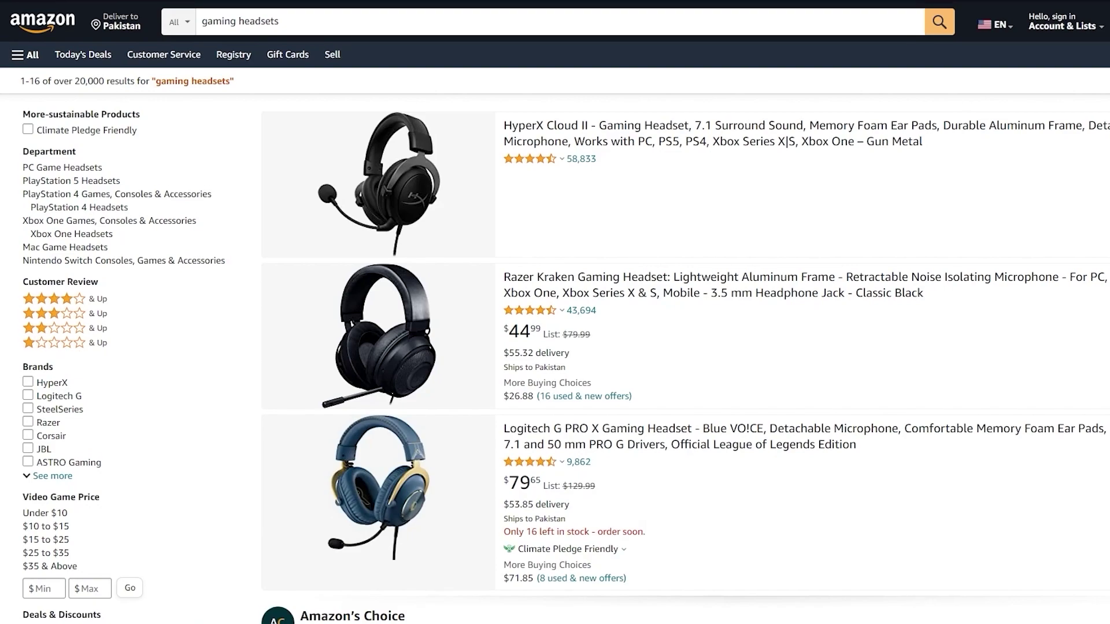
Search the web for "amazon affiliate program" in a new browser tab and open the Amazon.com Associates Central site
key(ctrl+t)
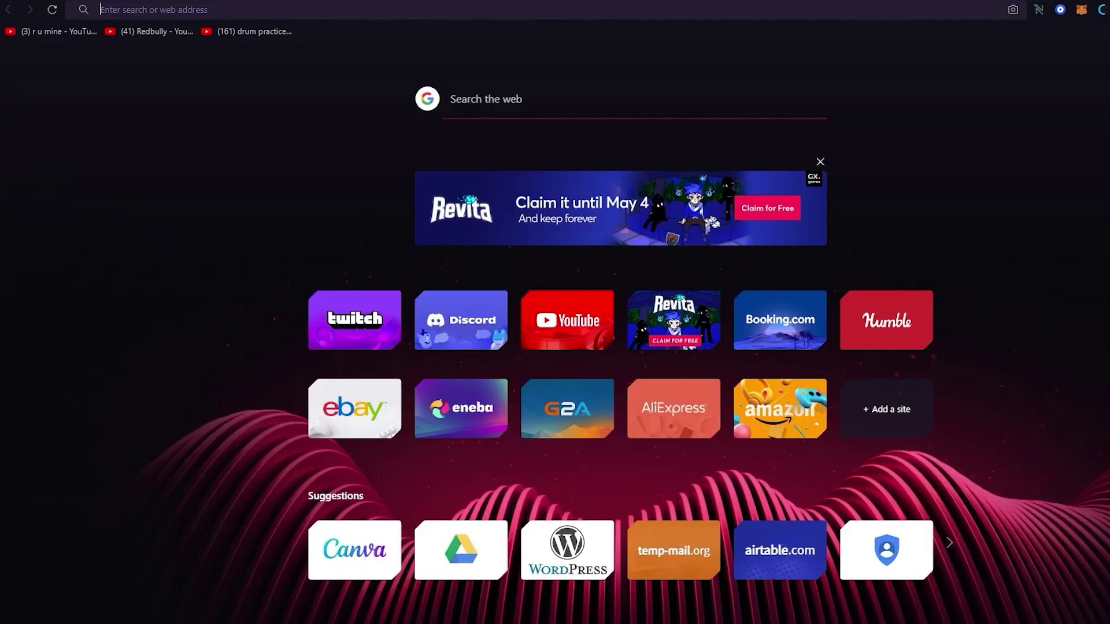
text(amazon affil)
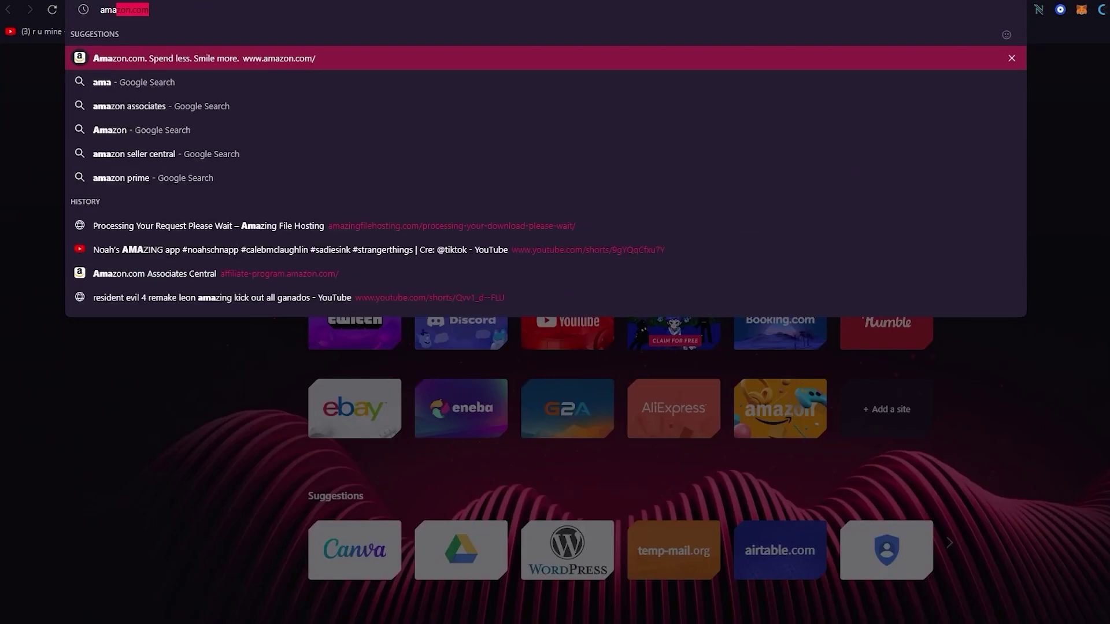
key(Down)
key(Down)
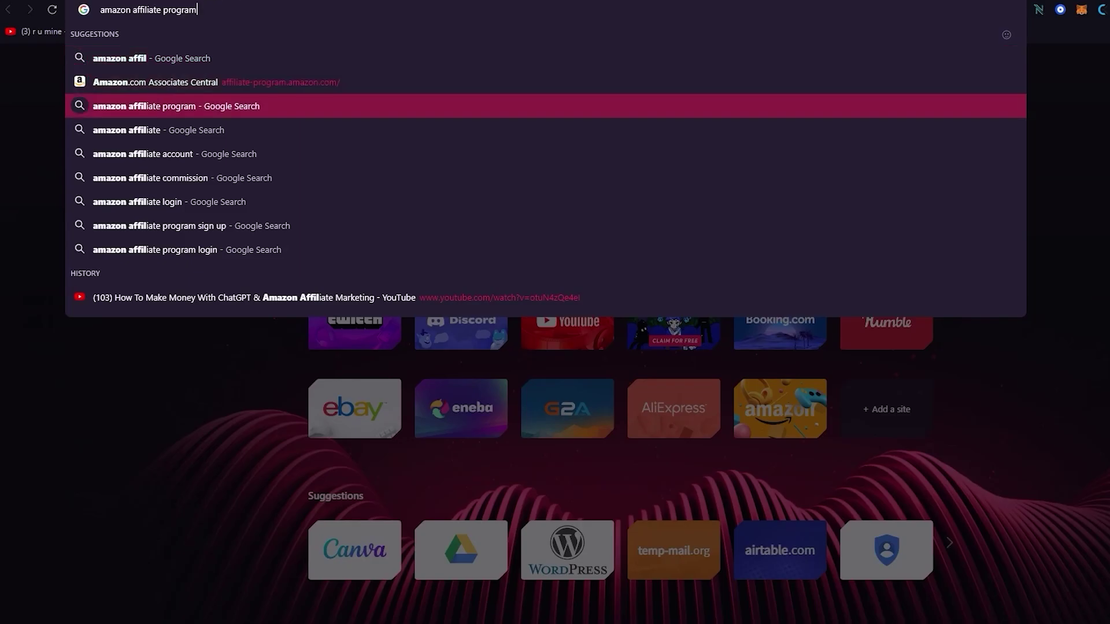
key(Return)
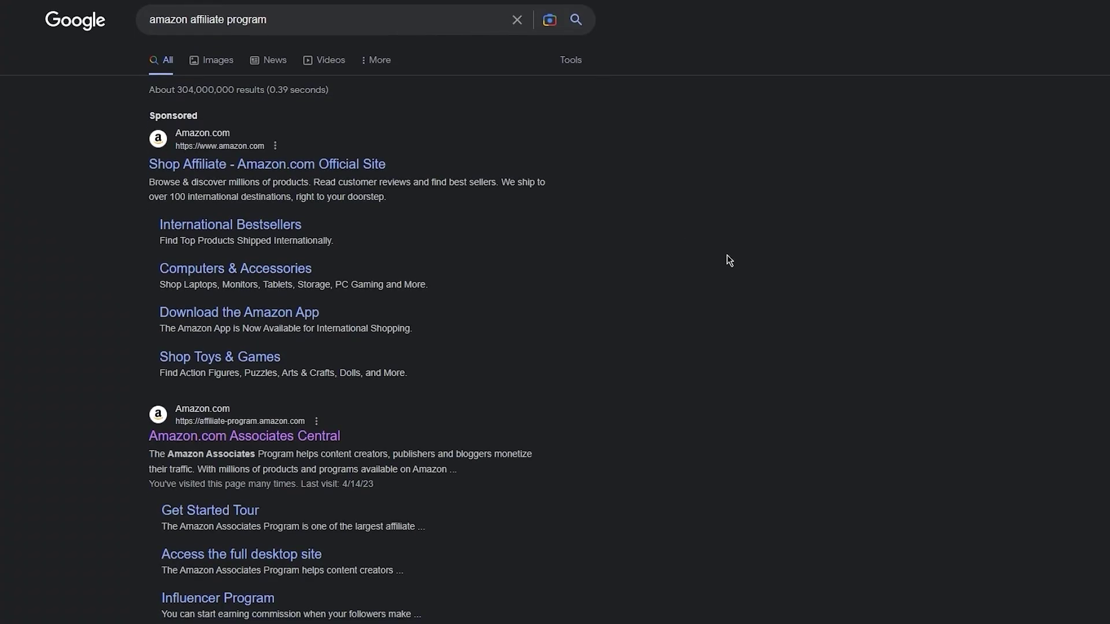
scroll(643, 233, down, 5)
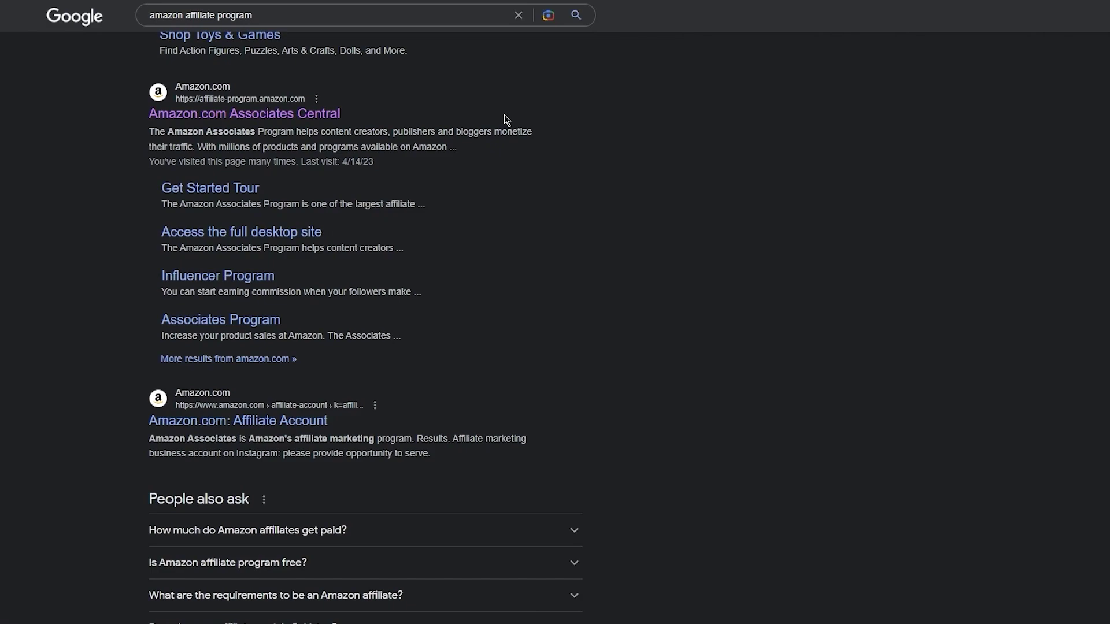
click(293, 120)
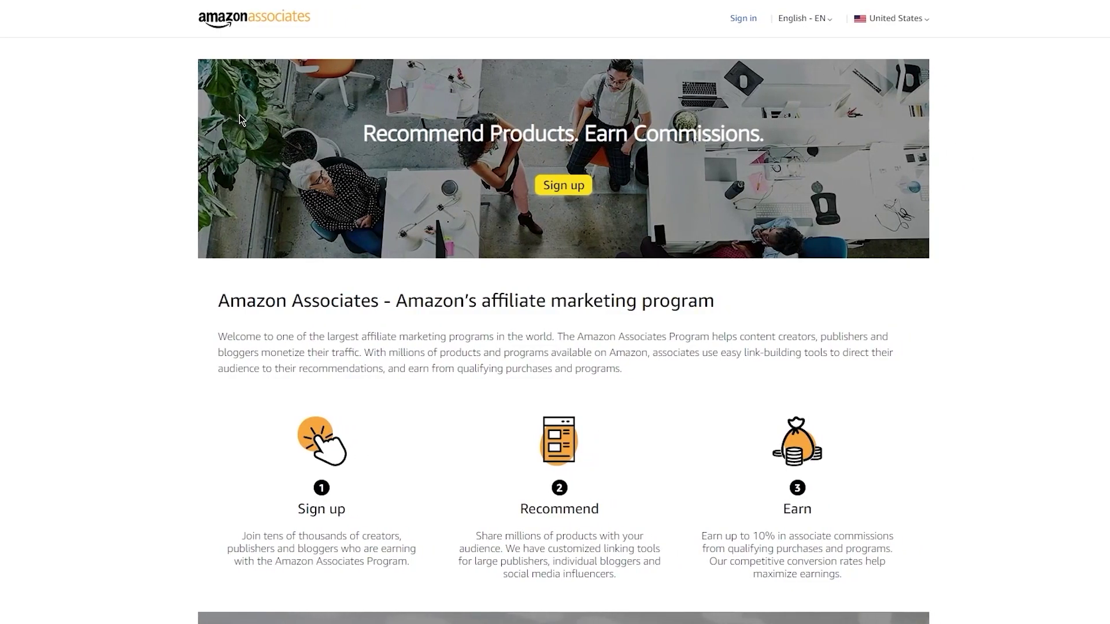
Read the Amazon Associates overview, including the Sign up, Recommend and Earn stages of the affiliate program
scroll(124, 302, down, 4)
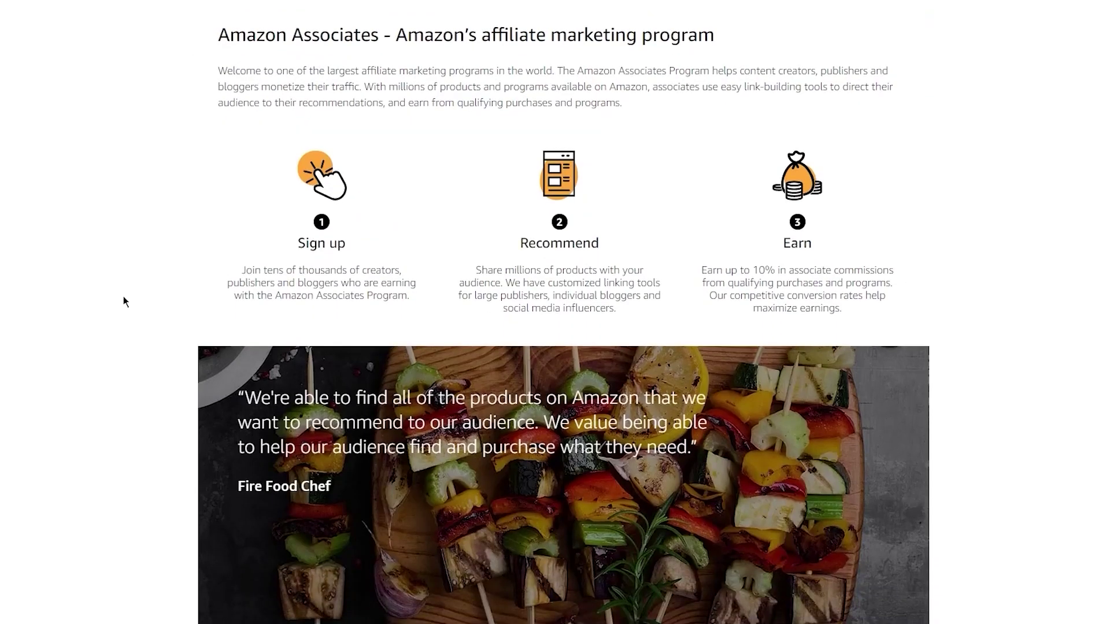
scroll(123, 302, up, 1)
drag(315, 248, 910, 316)
click(1011, 301)
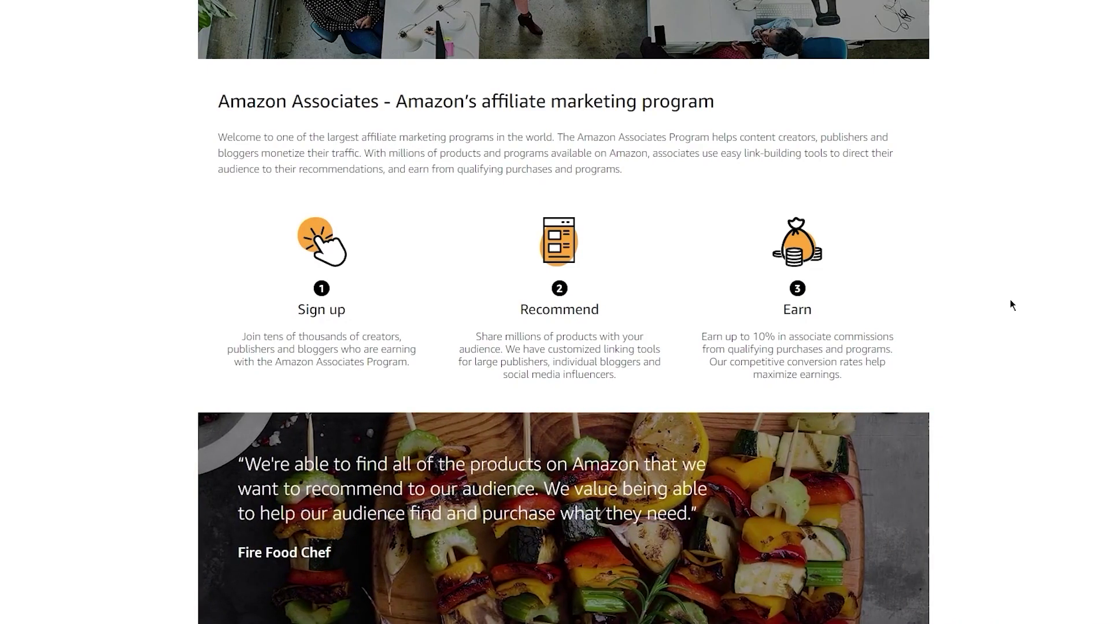
scroll(1010, 300, up, 3)
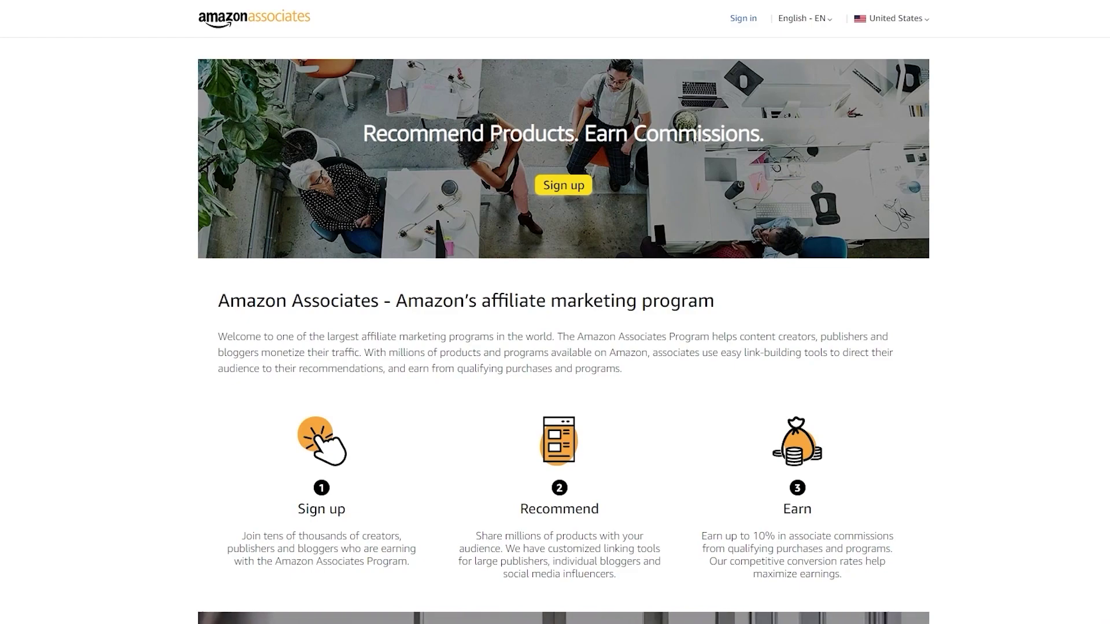
drag(718, 541, 952, 456)
click(962, 432)
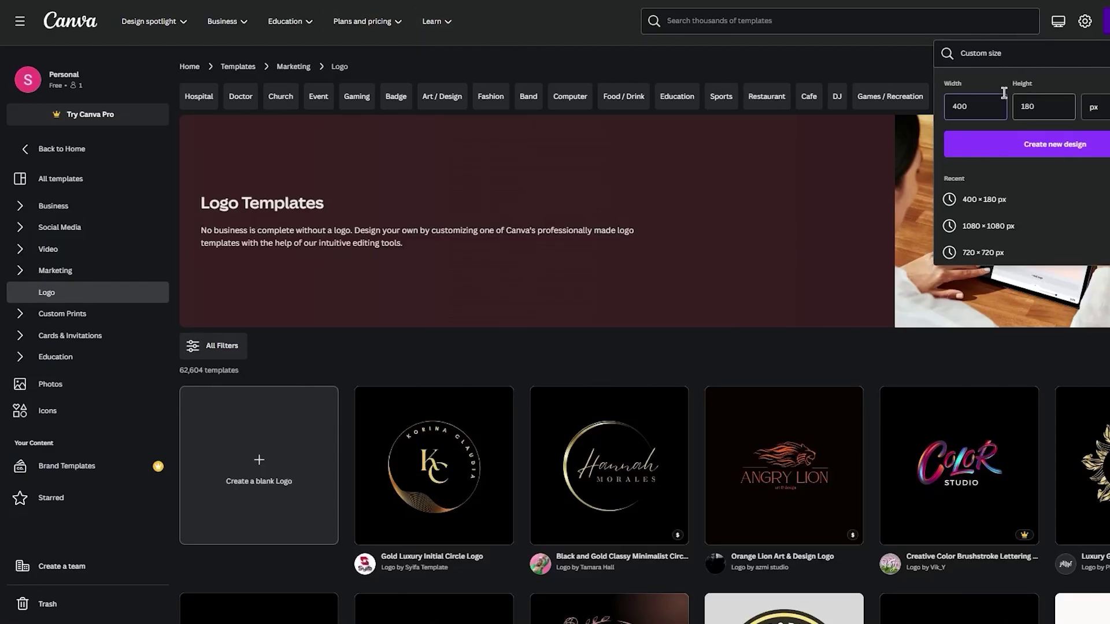
Switch to Canva and look through the logo templates
scroll(663, 403, down, 3)
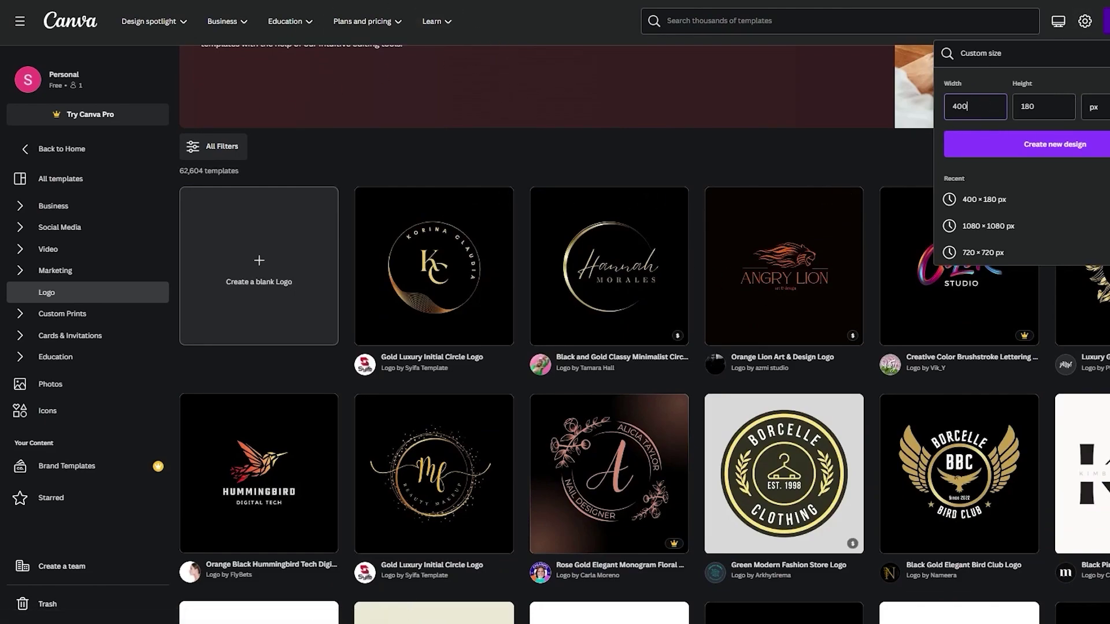
click(518, 171)
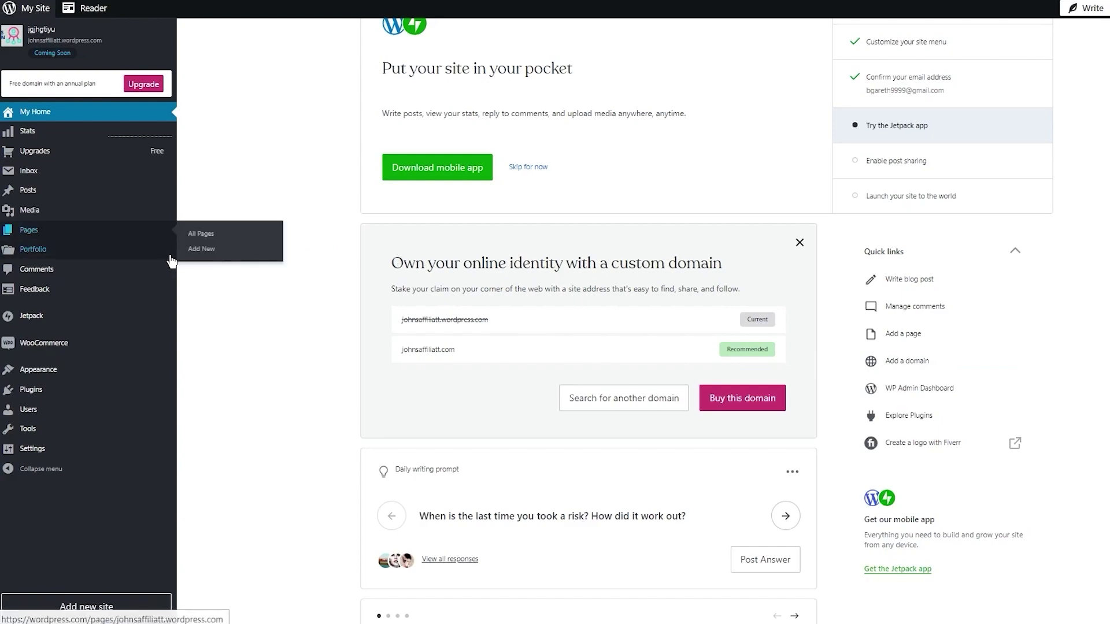
Switch back to the WordPress.com dashboard, view the WooCommerce page and browse the plugin catalogue's premium and recommended plugins
mouse_move(155, 322)
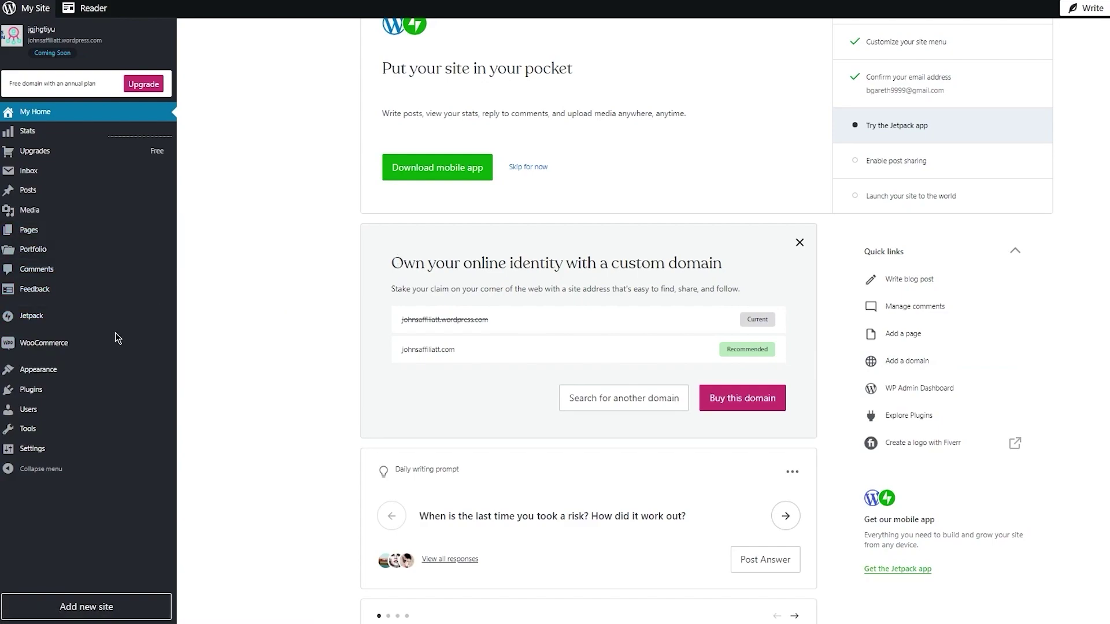
click(66, 343)
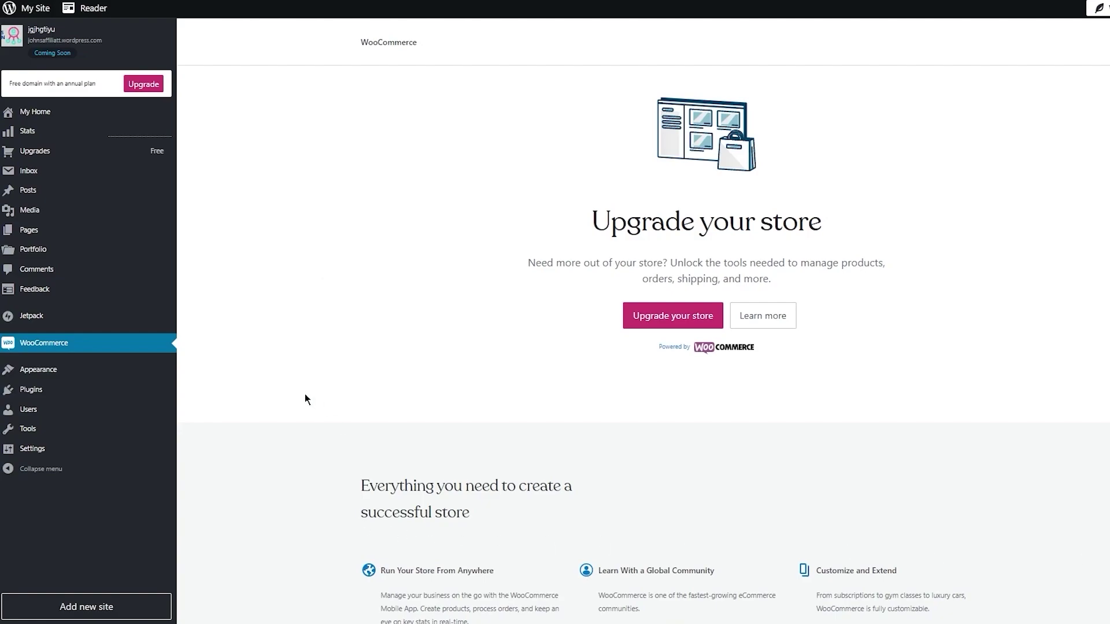
mouse_move(139, 370)
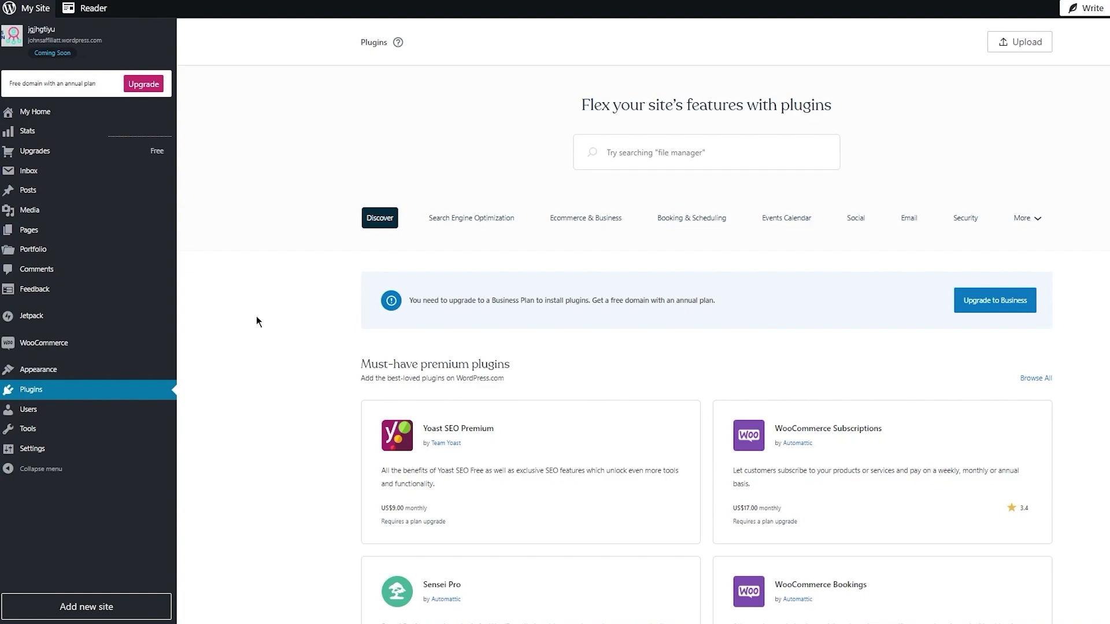
scroll(256, 318, down, 3)
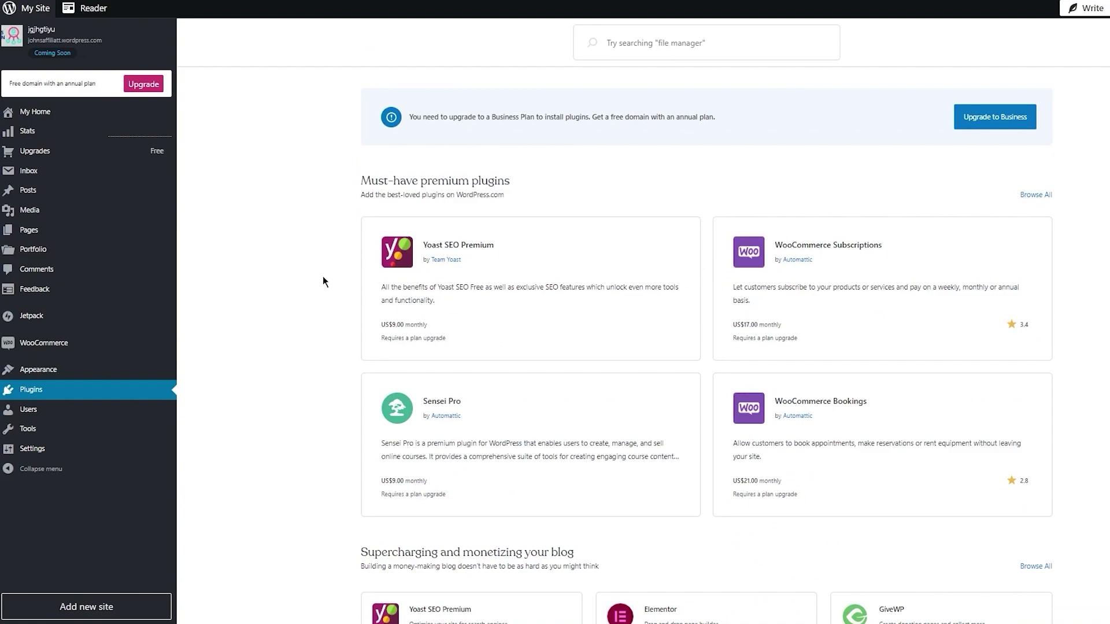
scroll(322, 276, down, 4)
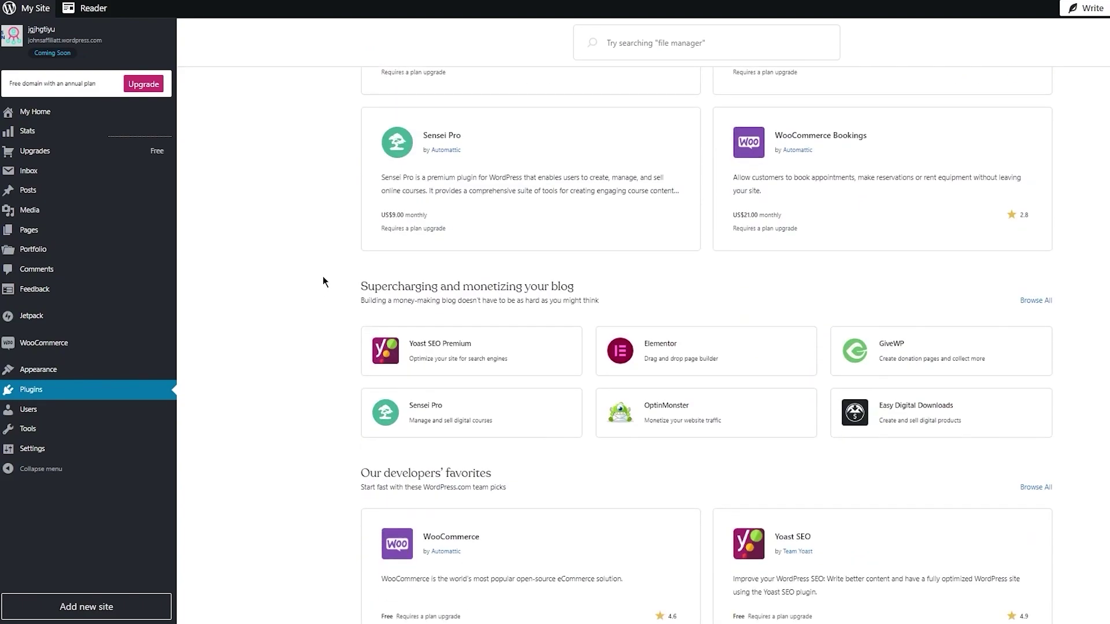
Look through the plugin catalogue's blog monetization, developers' favorites, local business and free essentials sections
scroll(322, 275, down, 4)
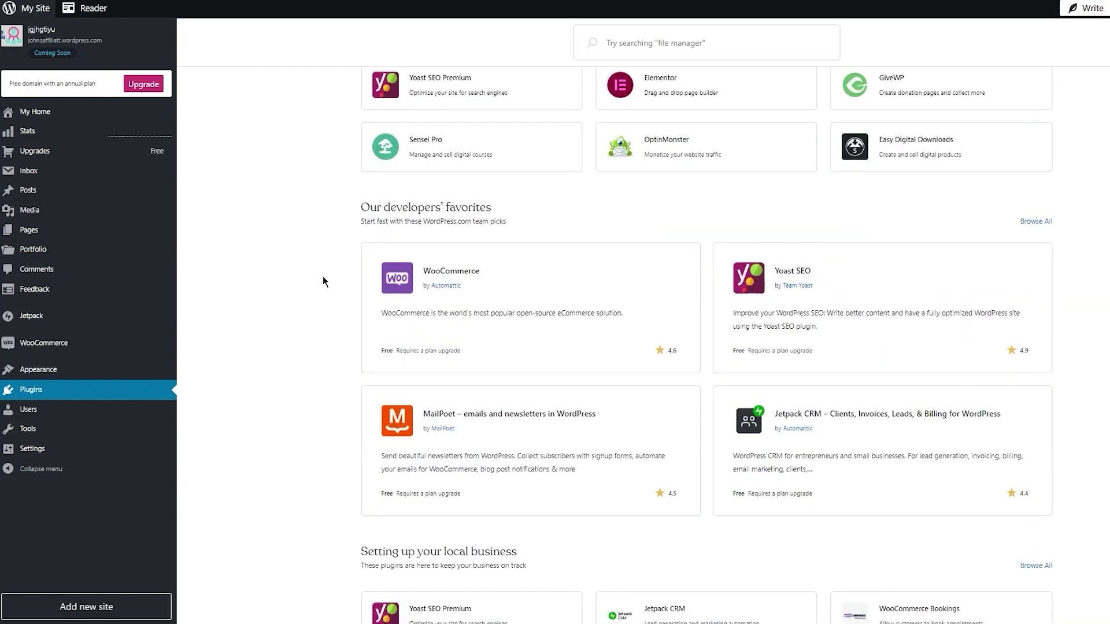
scroll(322, 282, down, 5)
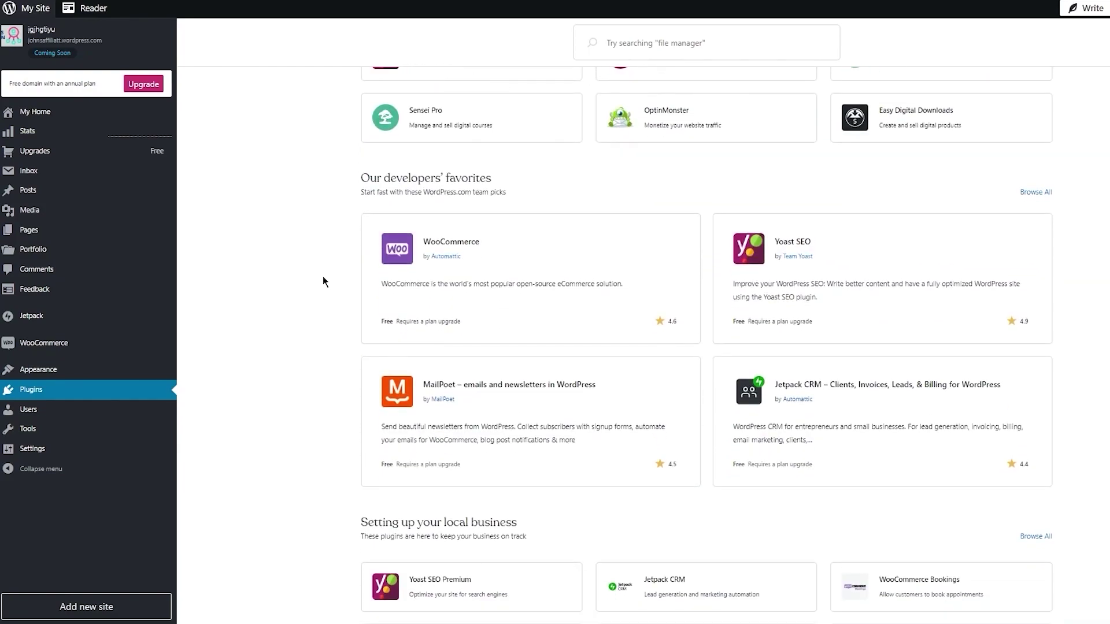
scroll(322, 276, down, 5)
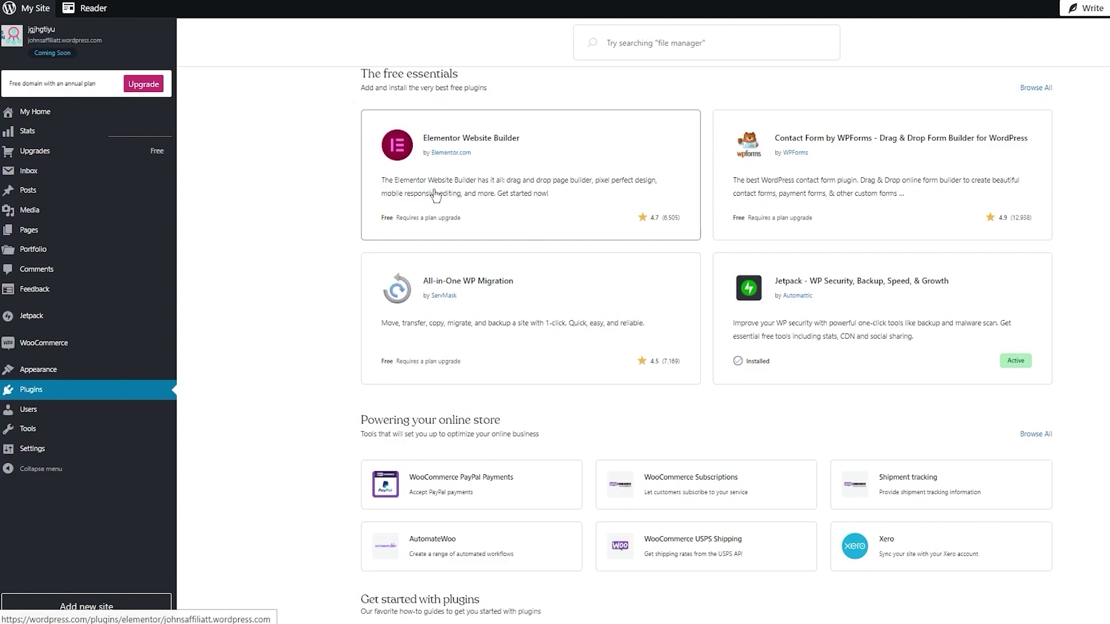
mouse_move(69, 368)
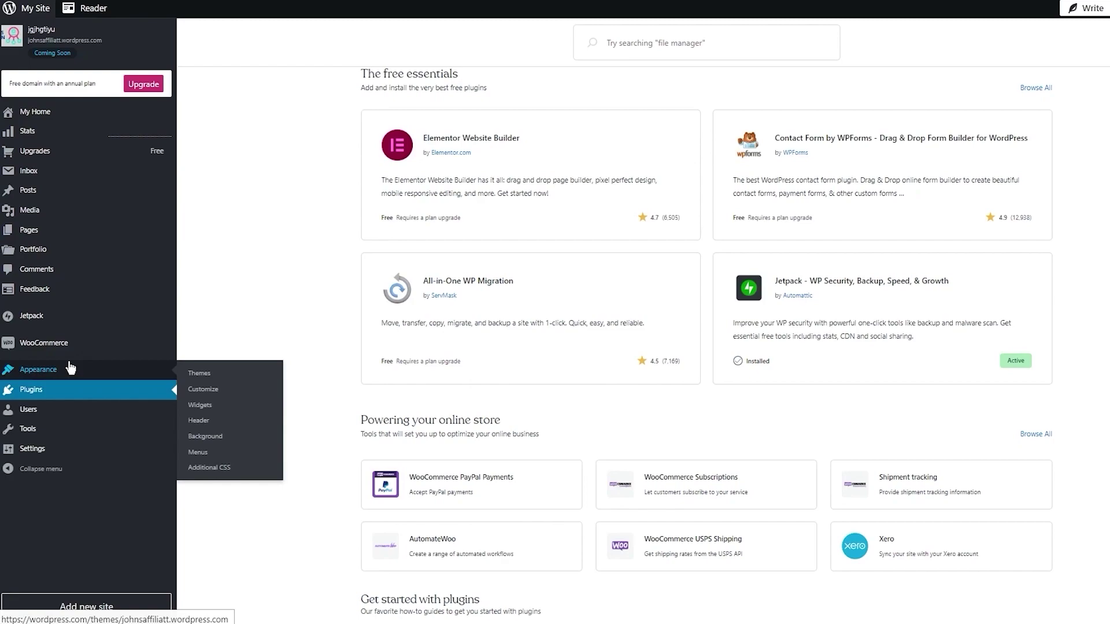
Open the Elementor Website Builder plugin and read its description and features
click(426, 179)
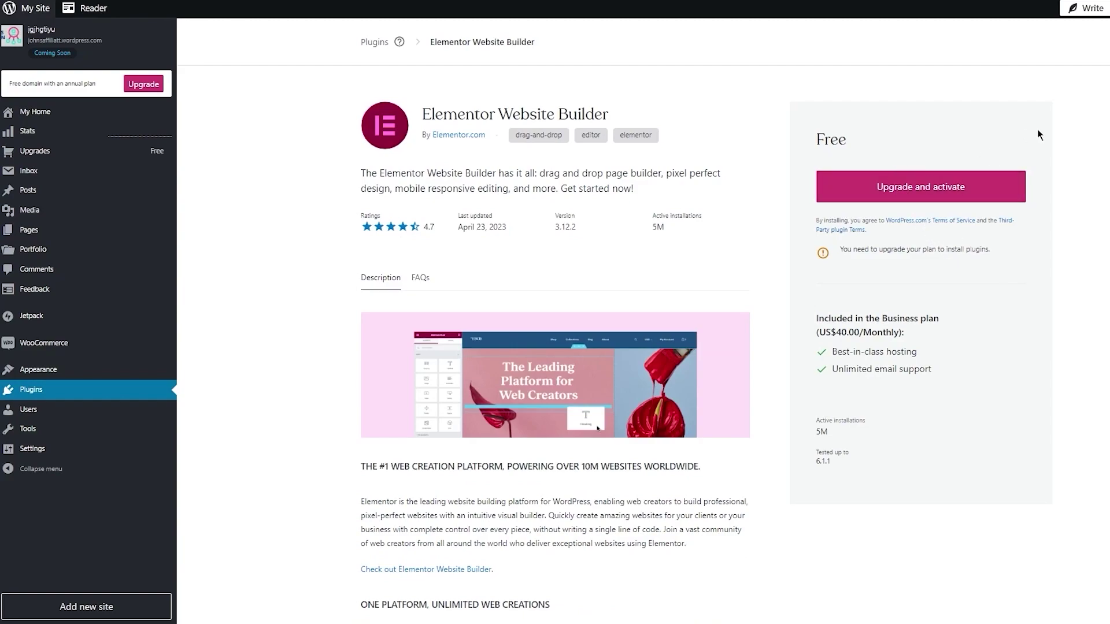
scroll(768, 280, down, 7)
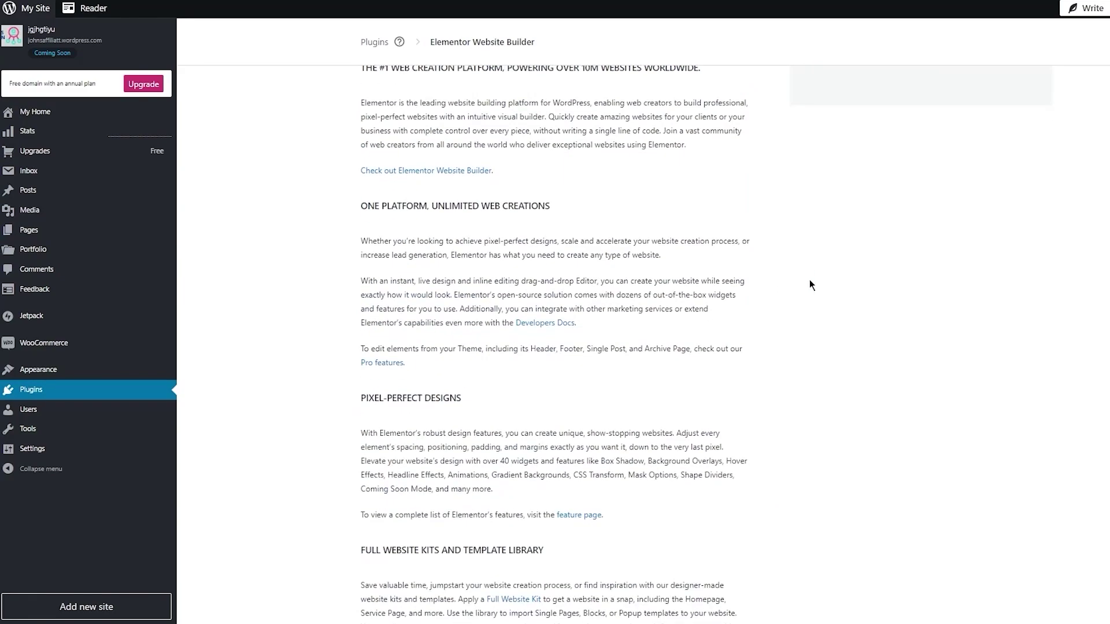
scroll(809, 281, down, 8)
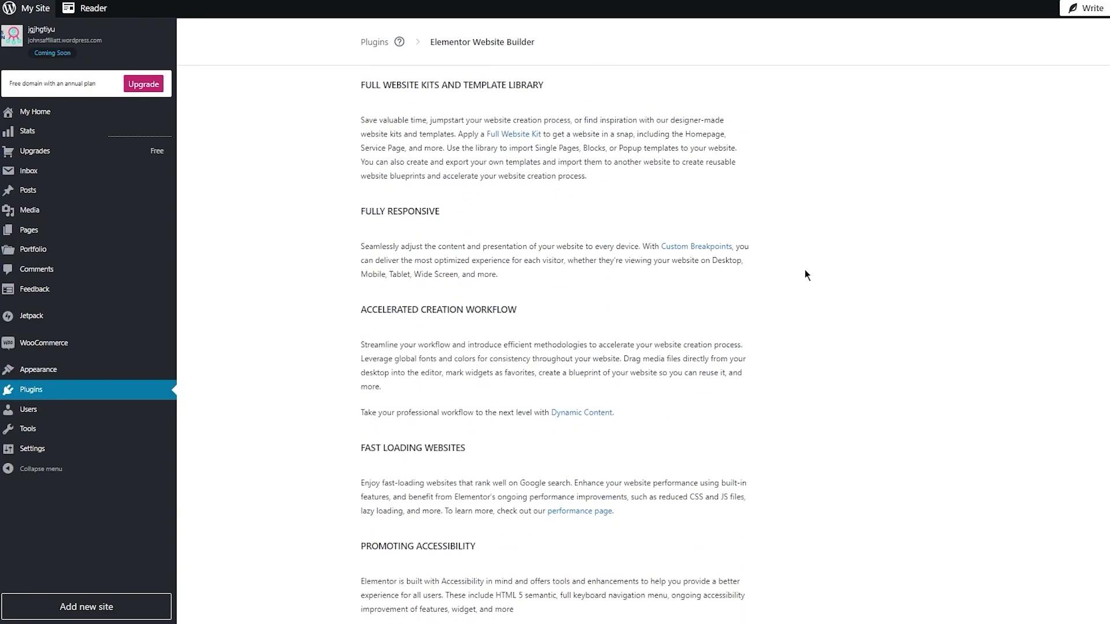
scroll(520, 210, up, 15)
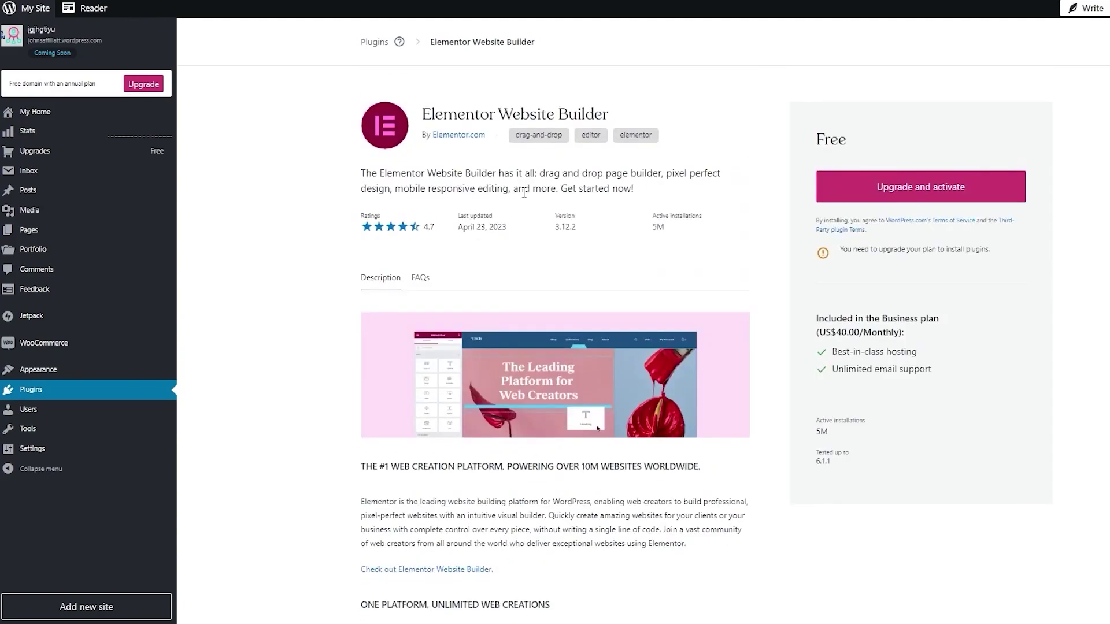
View the admin team member's details in the site's user list and return to the list
click(42, 417)
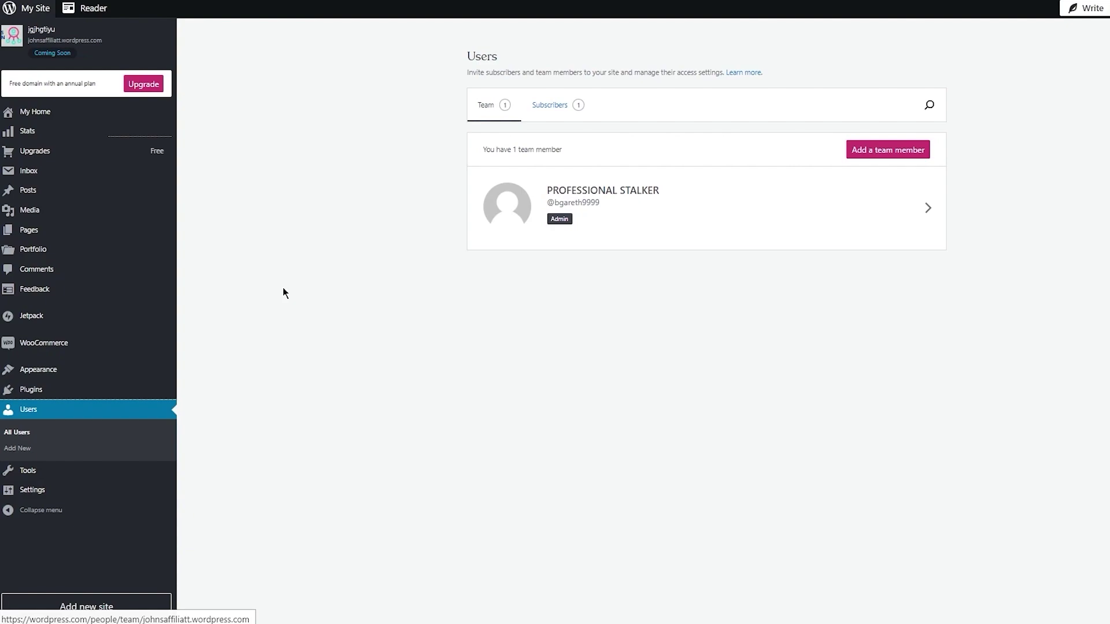
click(756, 230)
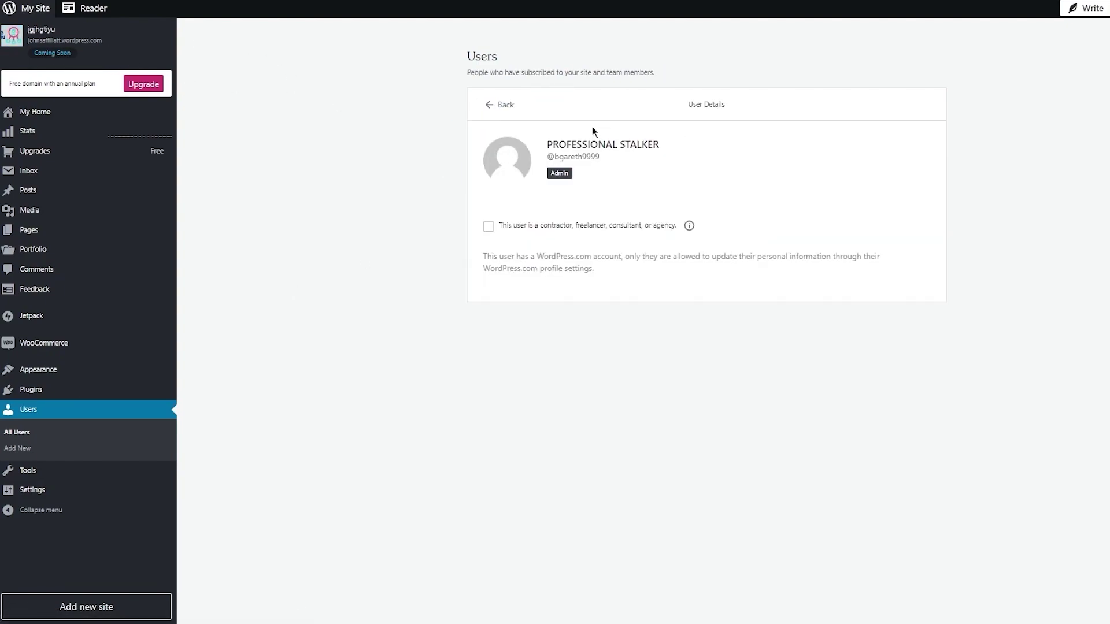
click(489, 105)
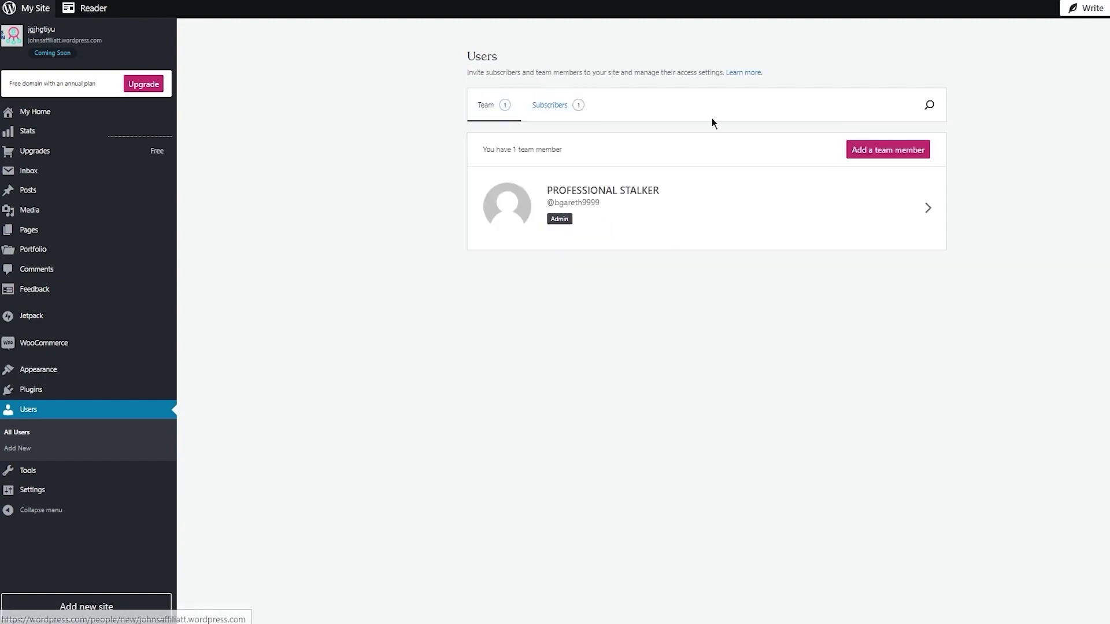
Invite a new team member with the Editor role, entering the person's e-mail address, and send the invitation
click(856, 149)
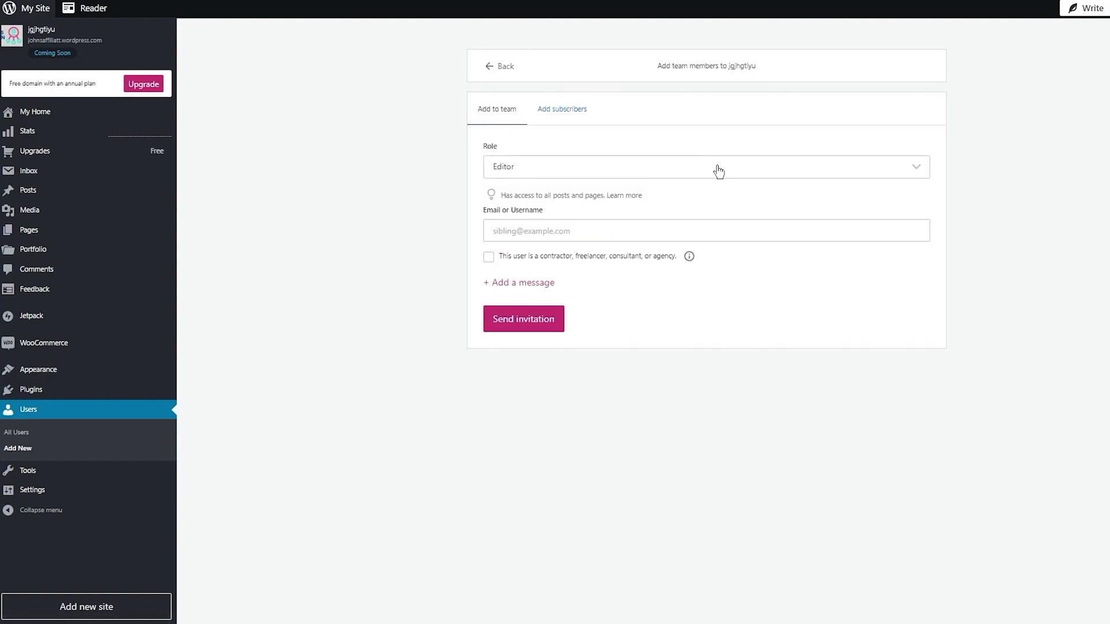
click(644, 228)
text(s)
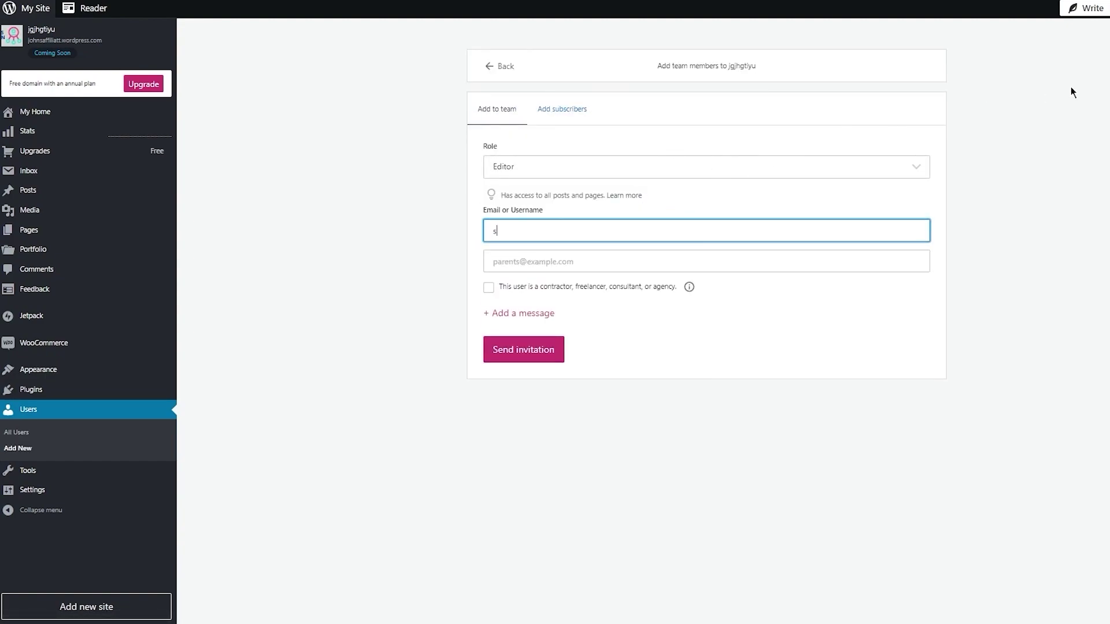
text(aim)
click(604, 264)
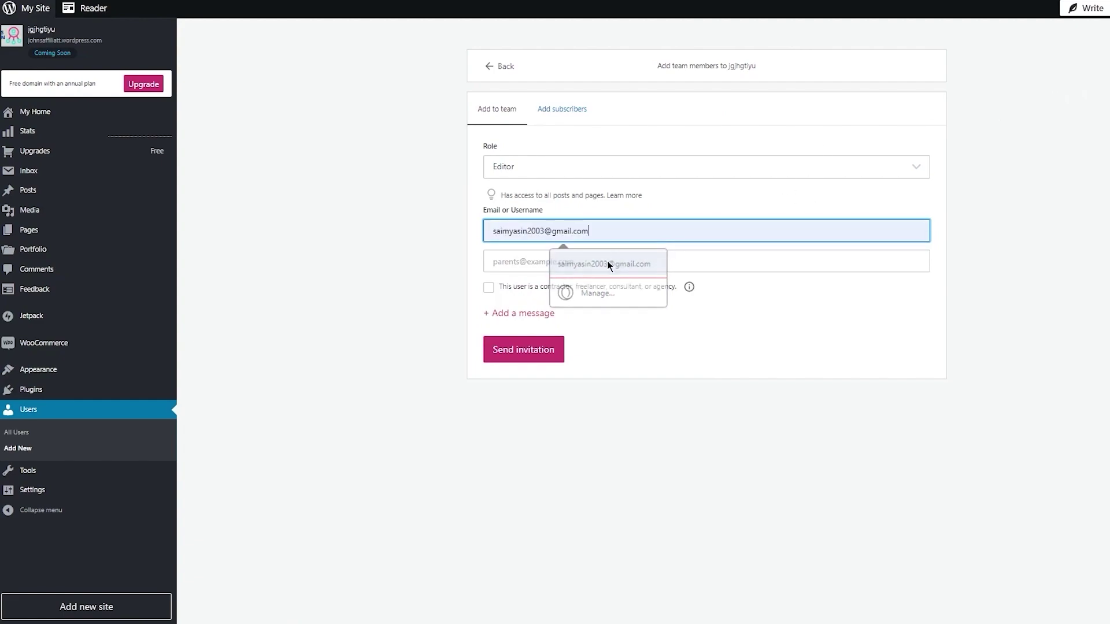
click(528, 362)
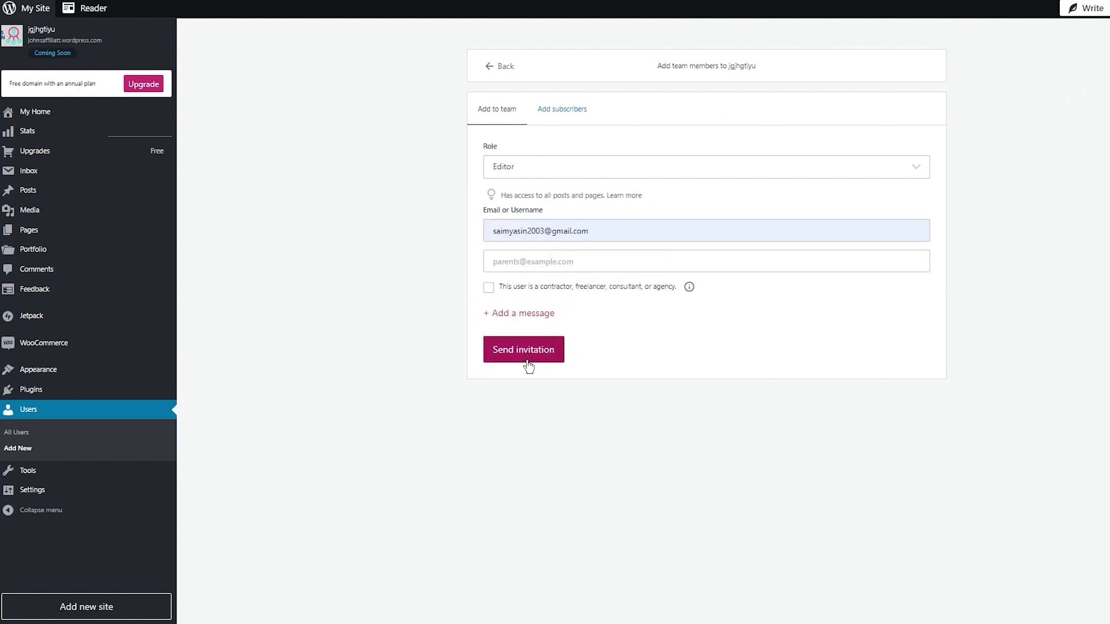
click(546, 355)
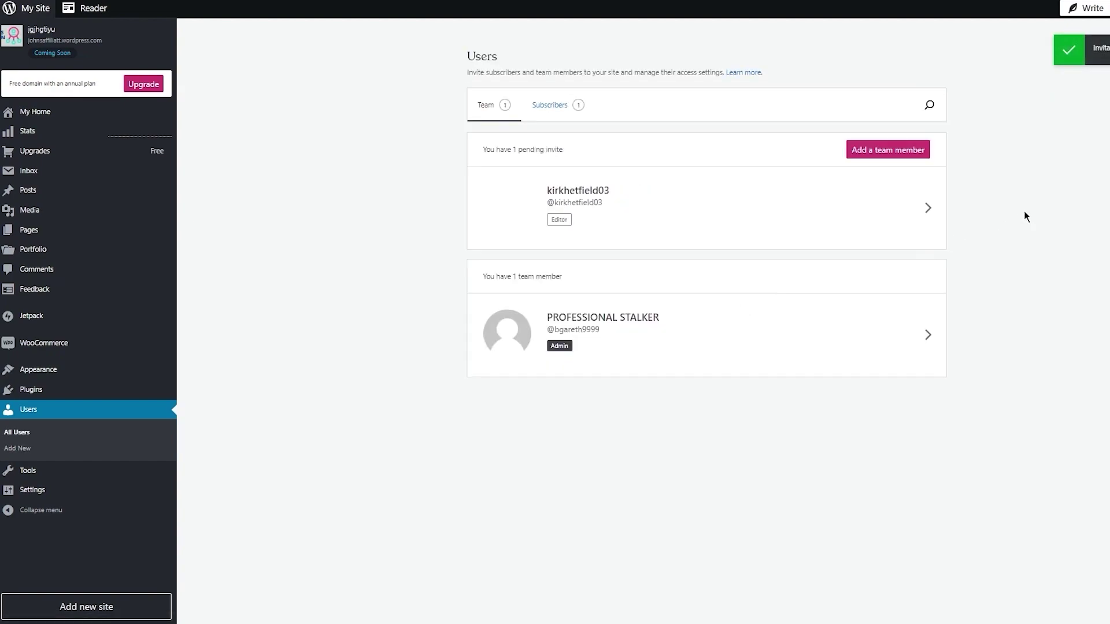
Open gmail.com in a new browser tab, open the editor invitation e-mail and accept the invitation
key(ctrl+t)
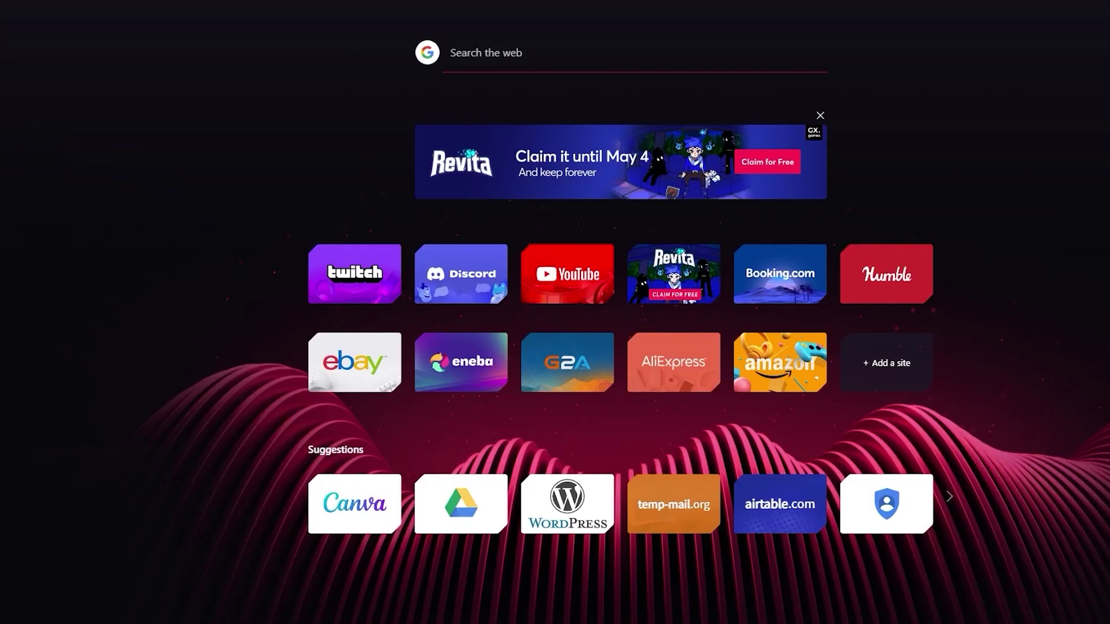
text(gmail.com)
key(Return)
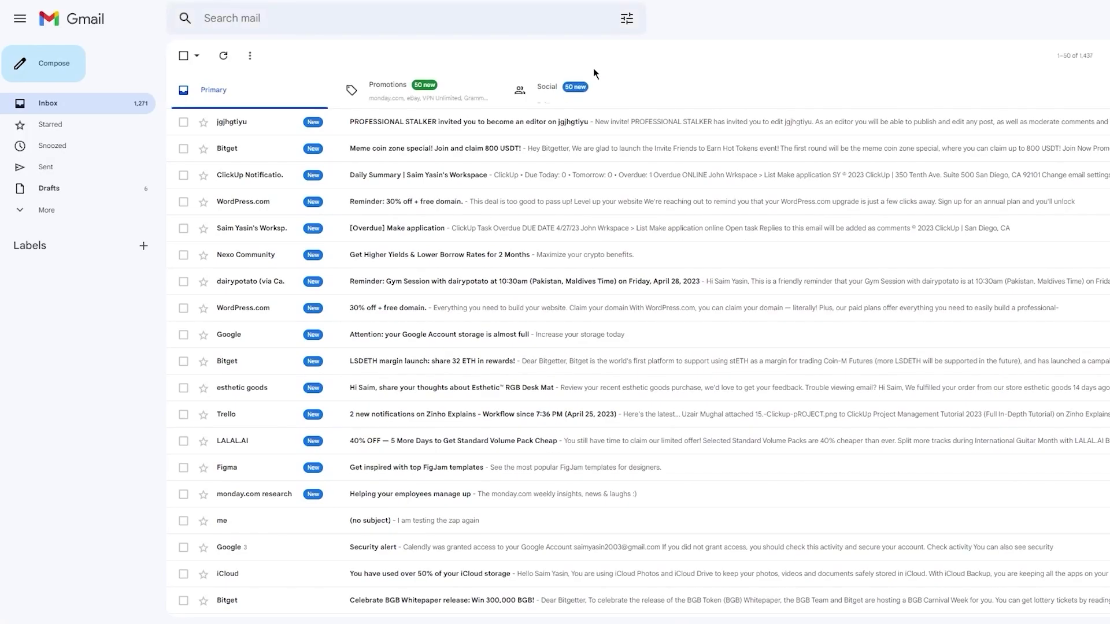
click(552, 129)
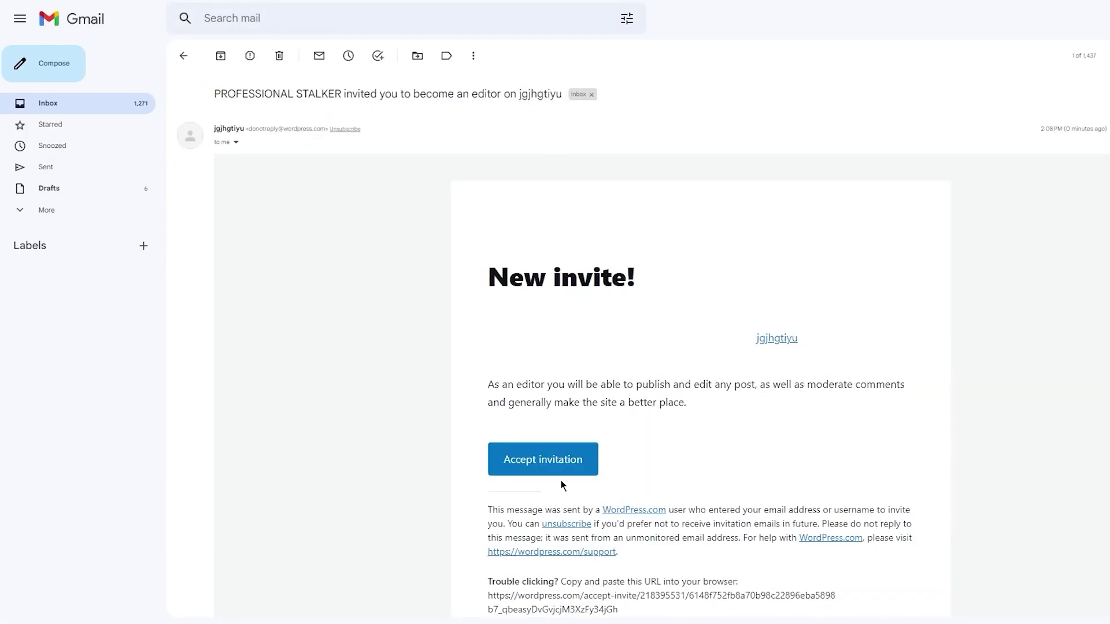
click(561, 459)
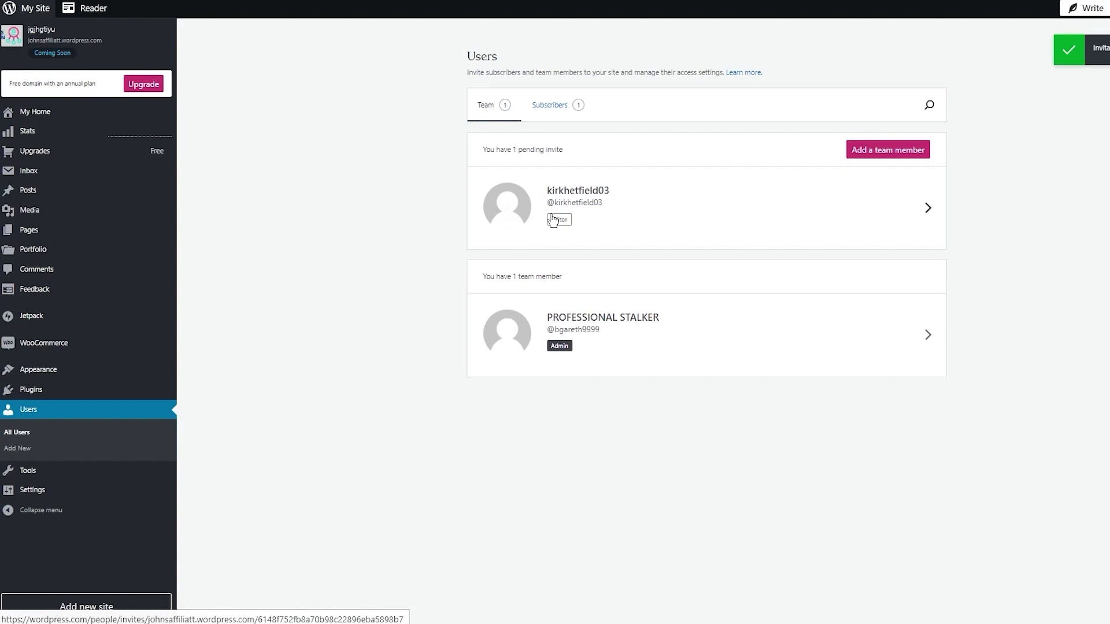
Check the details of the editor invite on the WordPress.com site and return to the user list
click(918, 215)
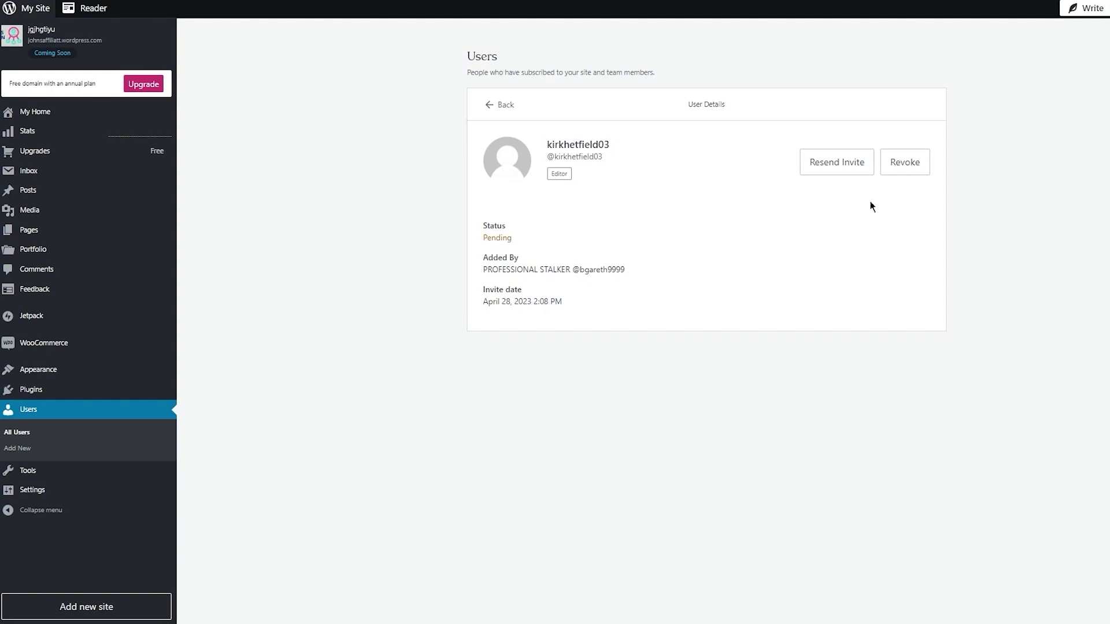
click(497, 106)
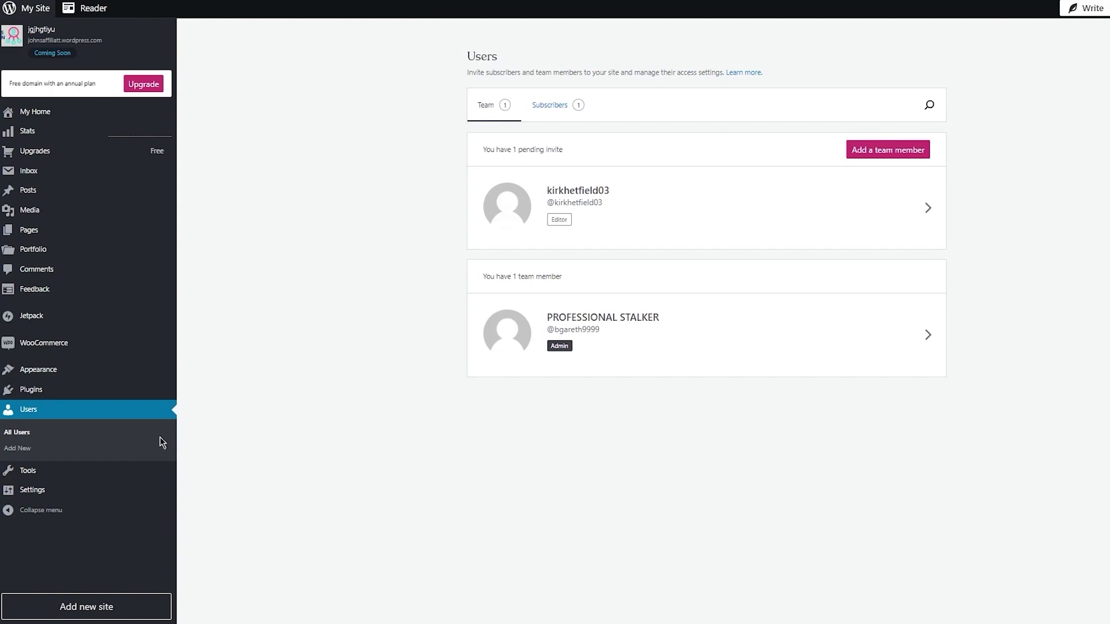
View the Marketing tools and read through the Earn page's options for payments, donations, subscriptions, newsletters and ads
click(14, 473)
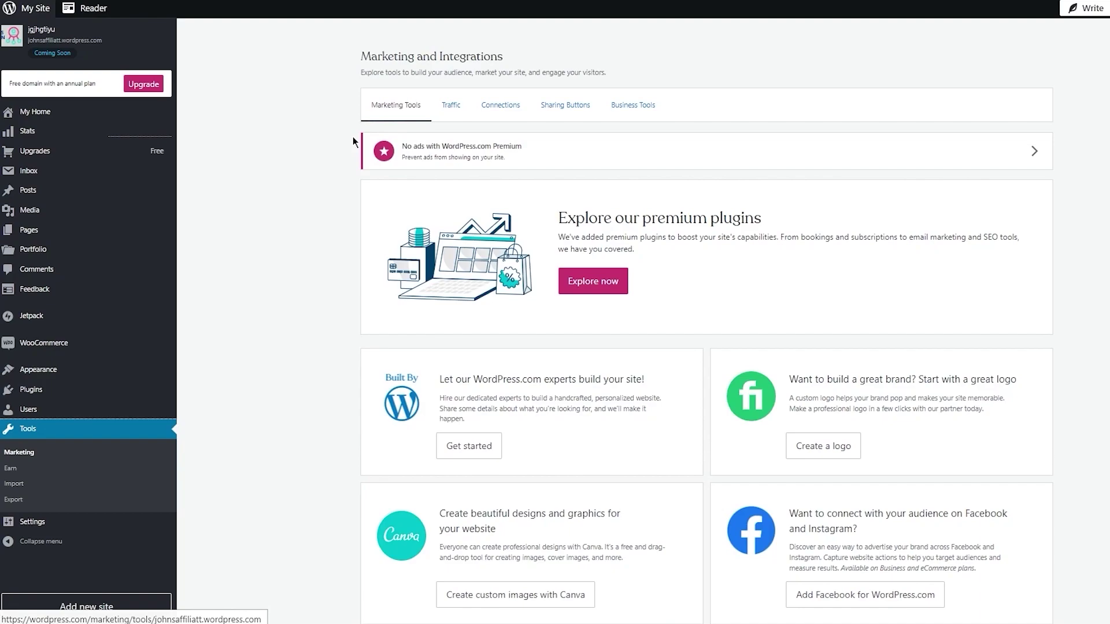
click(10, 472)
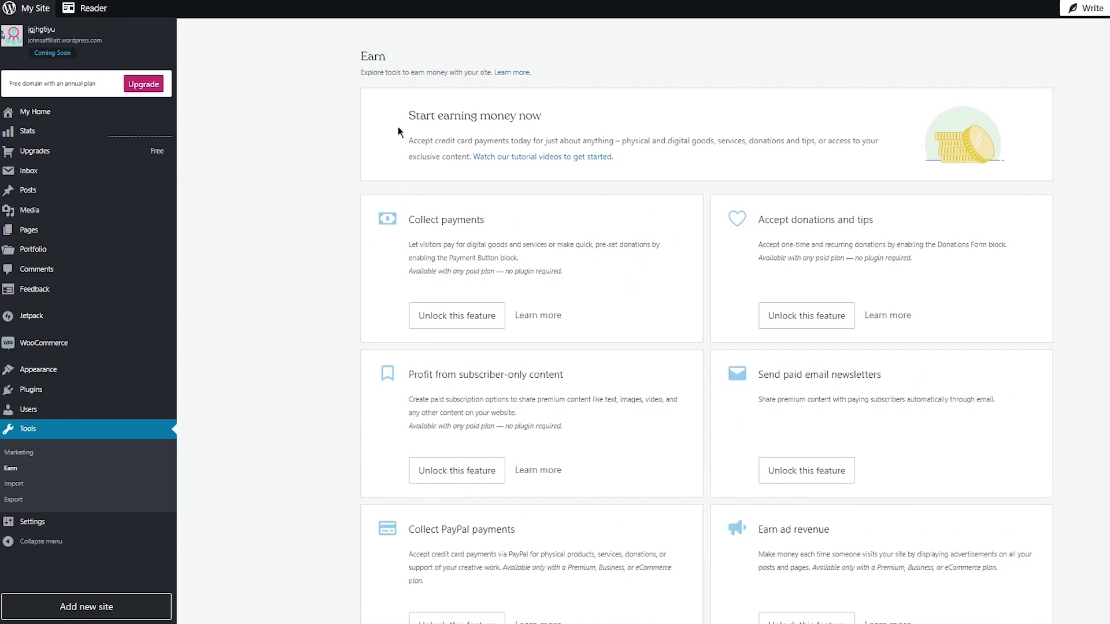
scroll(479, 56, down, 3)
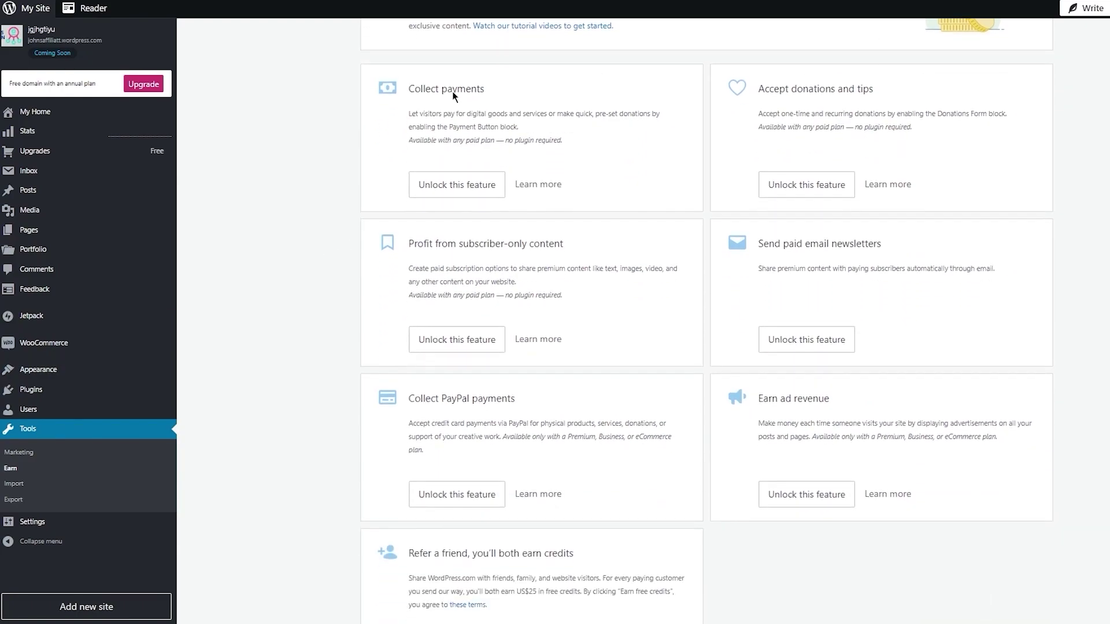
scroll(377, 137, up, 3)
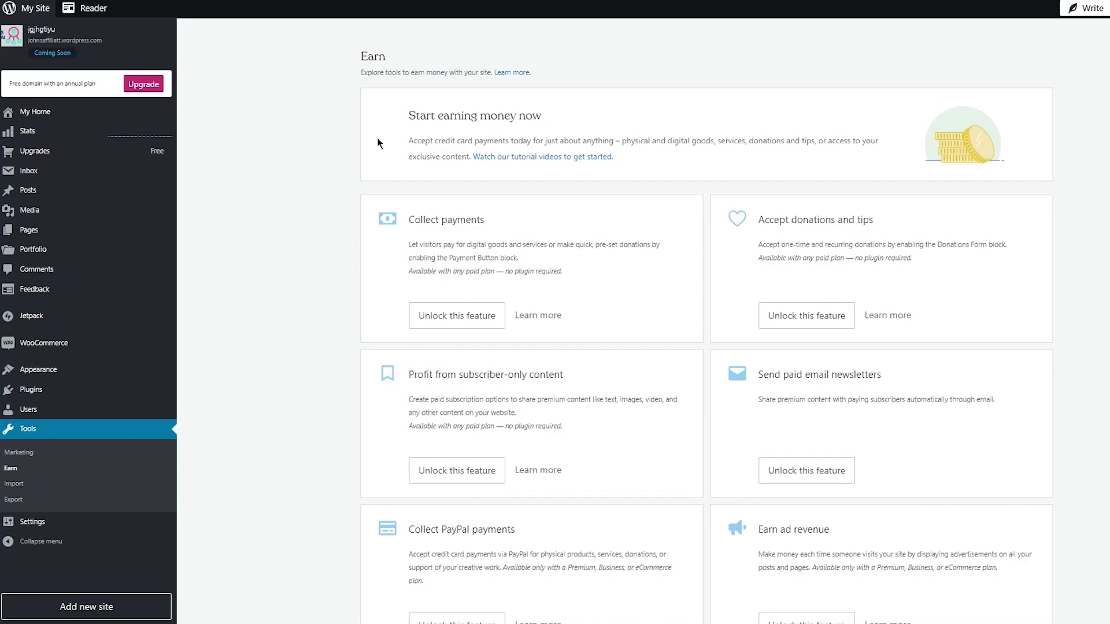
scroll(424, 123, down, 4)
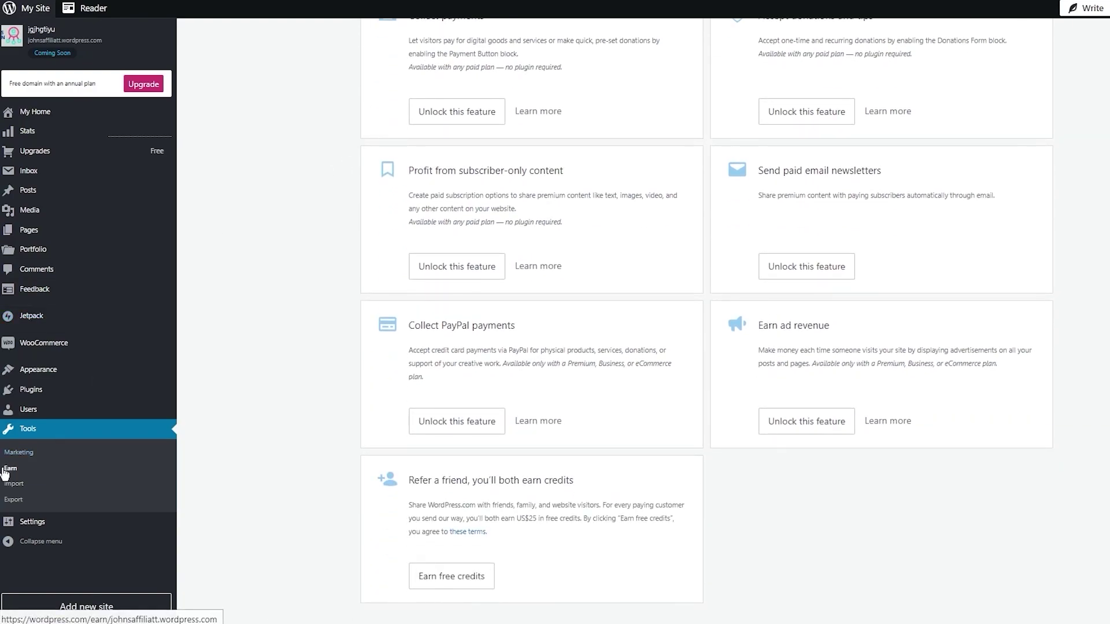
mouse_move(47, 524)
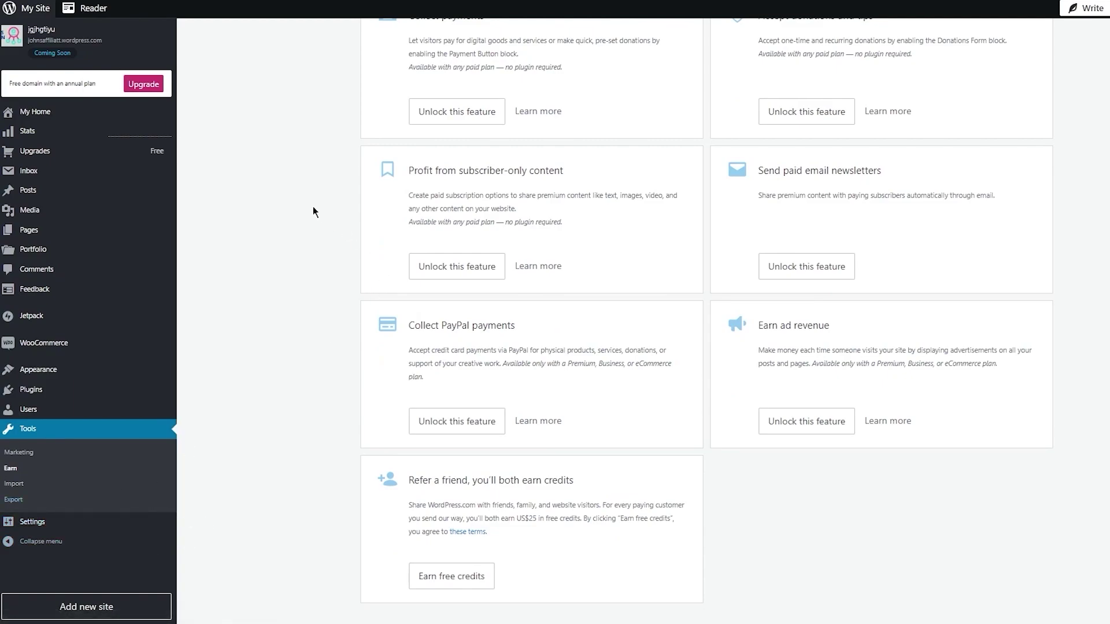
scroll(314, 212, up, 5)
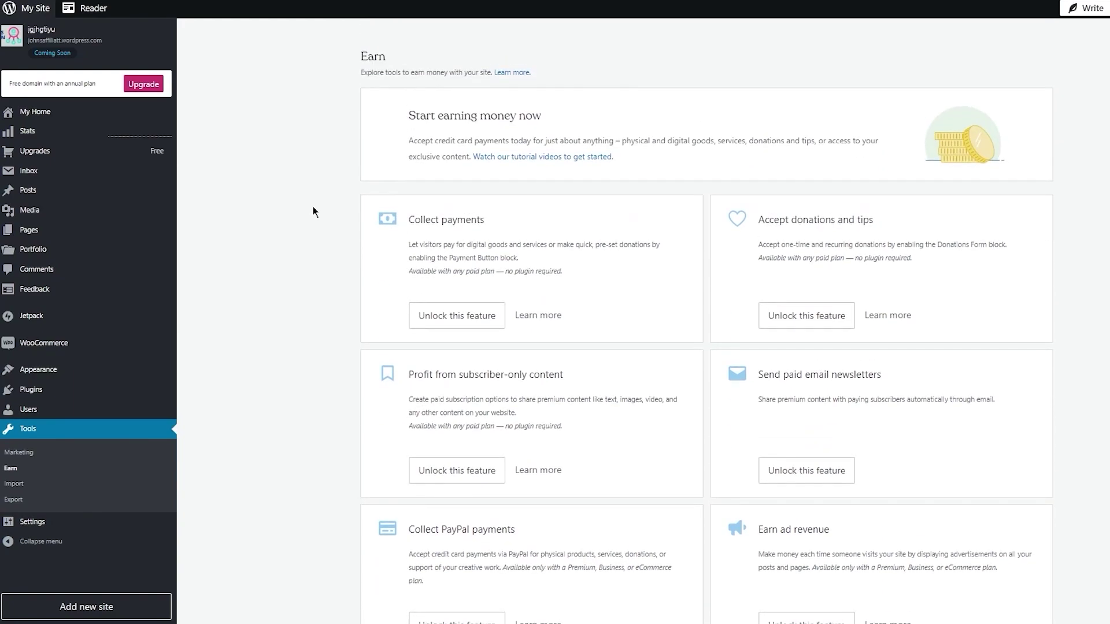
Return to My Home and search the web for "wordpress pricing"
click(108, 121)
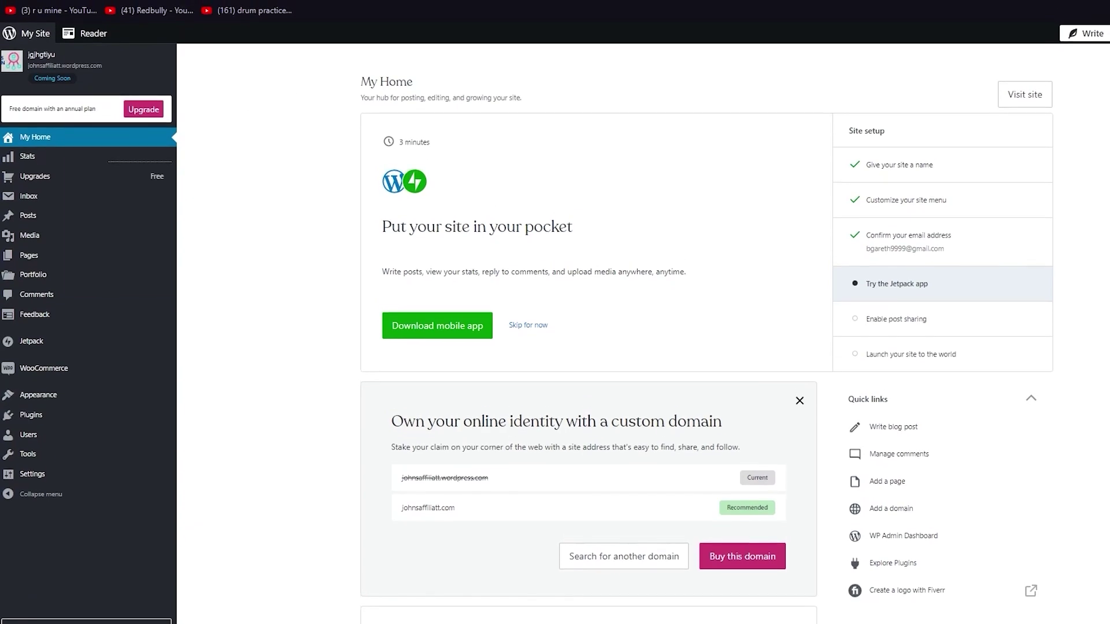
click(334, 10)
text(wordpress prici)
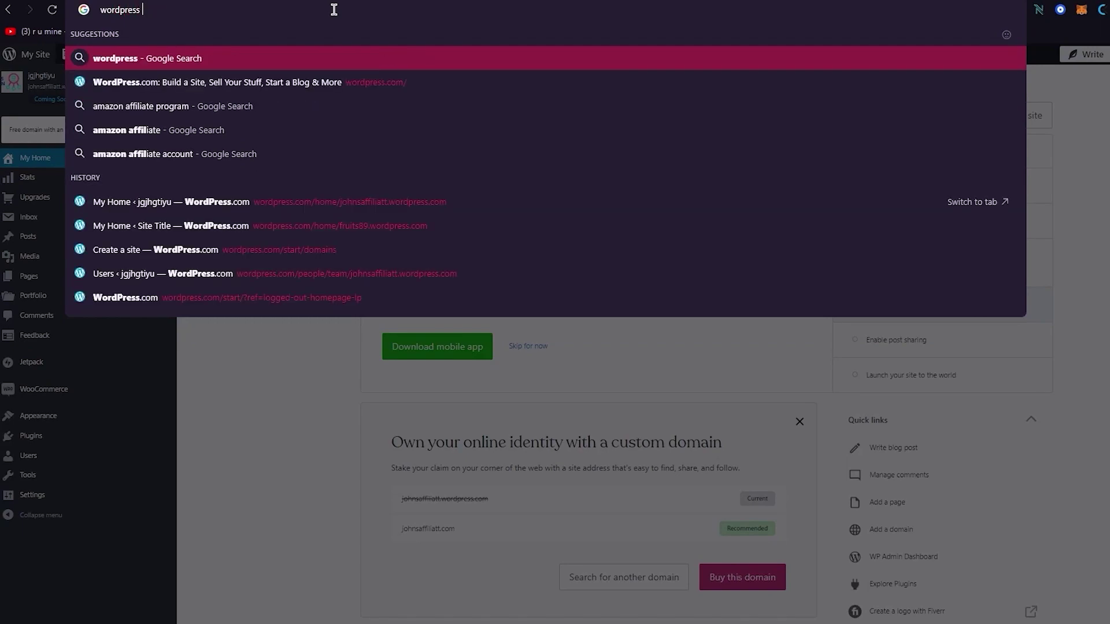
text(ng)
key(Return)
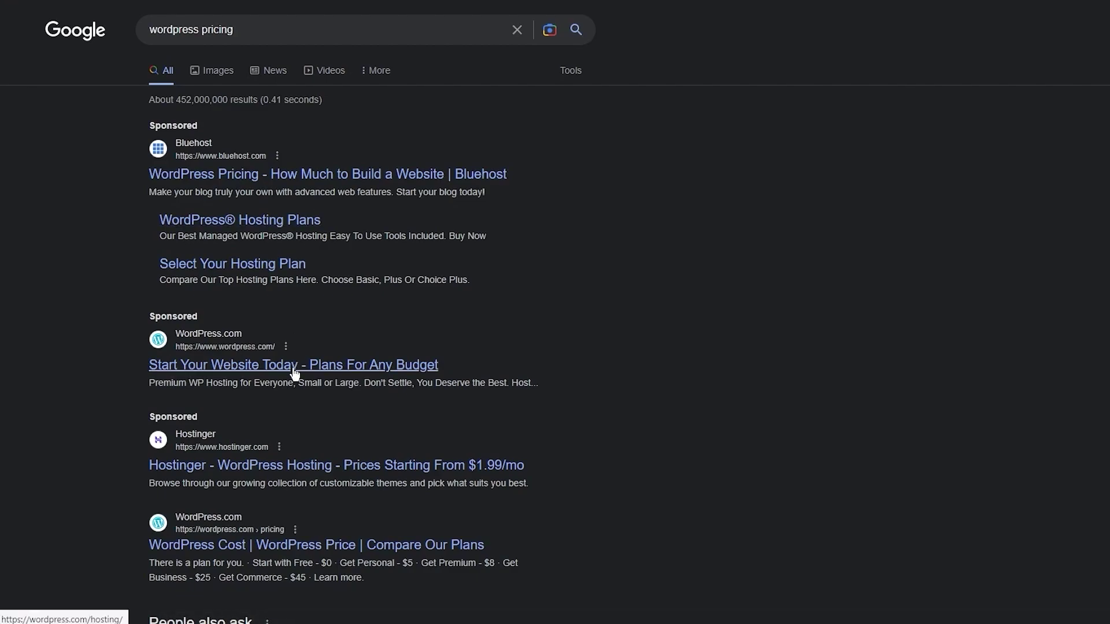
Open WordPress.com's own pricing page from the search results and show the plans with monthly billing
scroll(286, 370, down, 5)
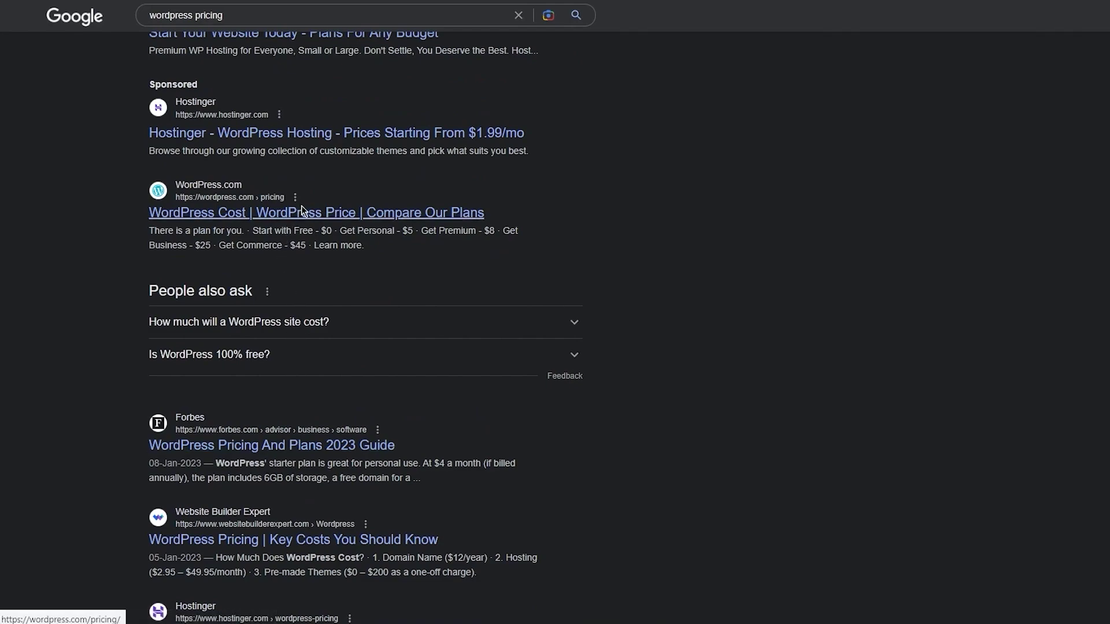
click(328, 170)
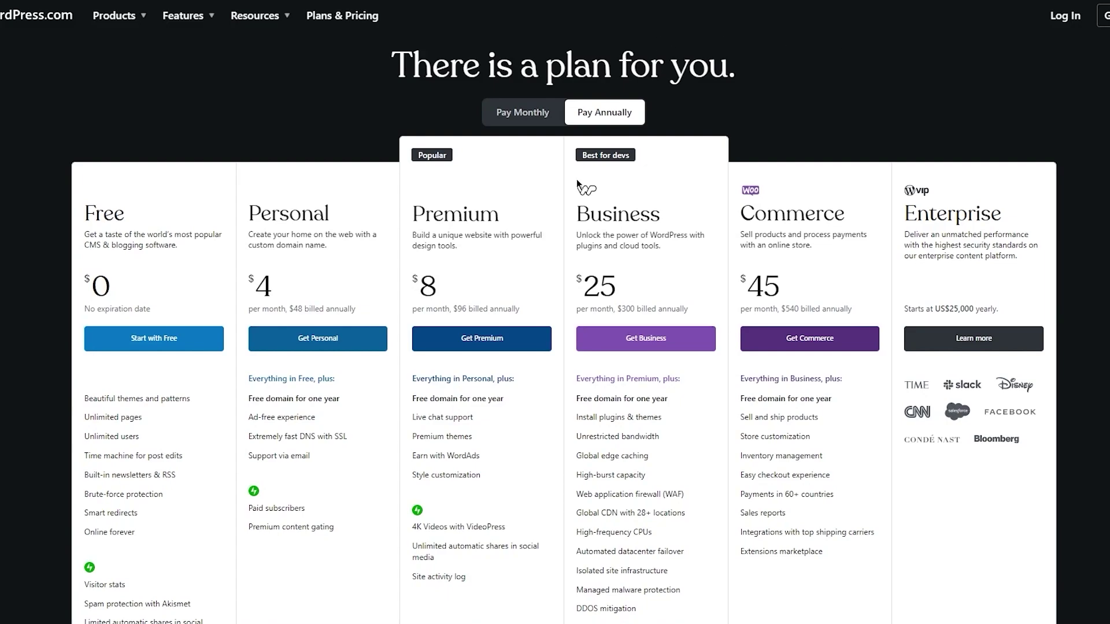
click(523, 116)
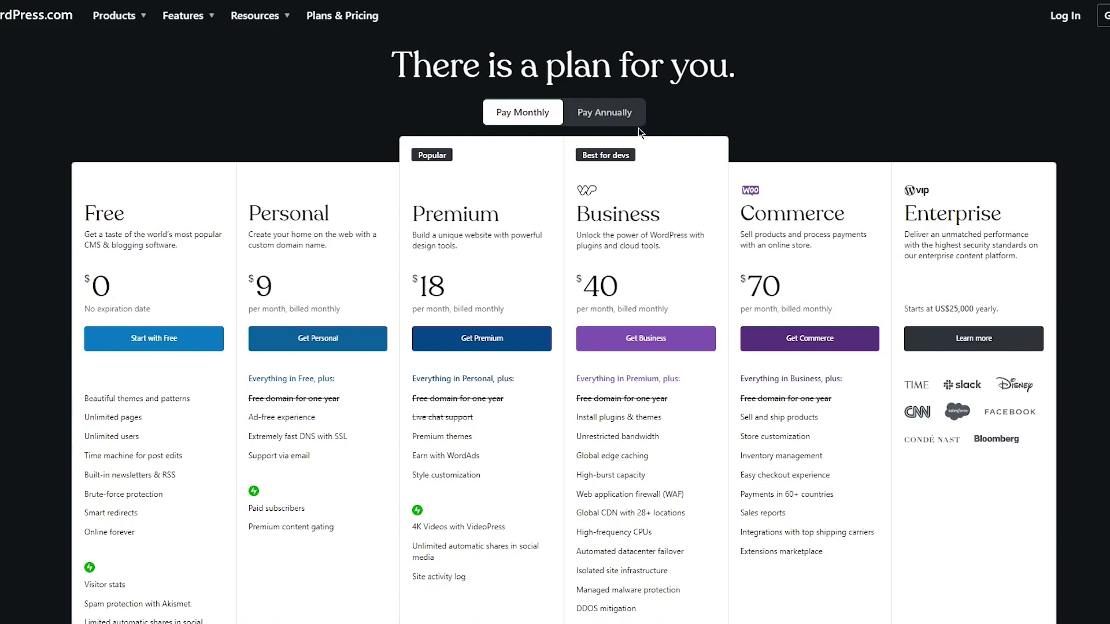
Compare the names, descriptions and prices of the WordPress.com plans on the monthly pricing page
drag(591, 155, 741, 158)
click(742, 158)
drag(592, 222, 662, 246)
click(808, 64)
drag(444, 214, 446, 292)
triple_click(317, 94)
click(320, 97)
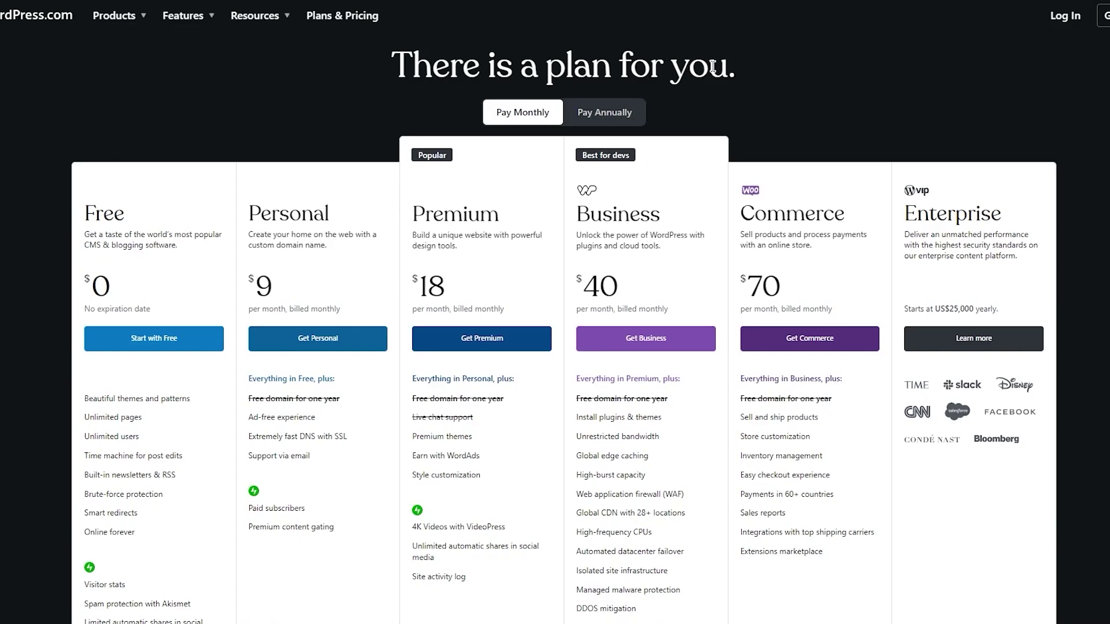
Enter the address websiteworldmedia.com/wordpress in a new browser tab without loading it
key(ctrl+t)
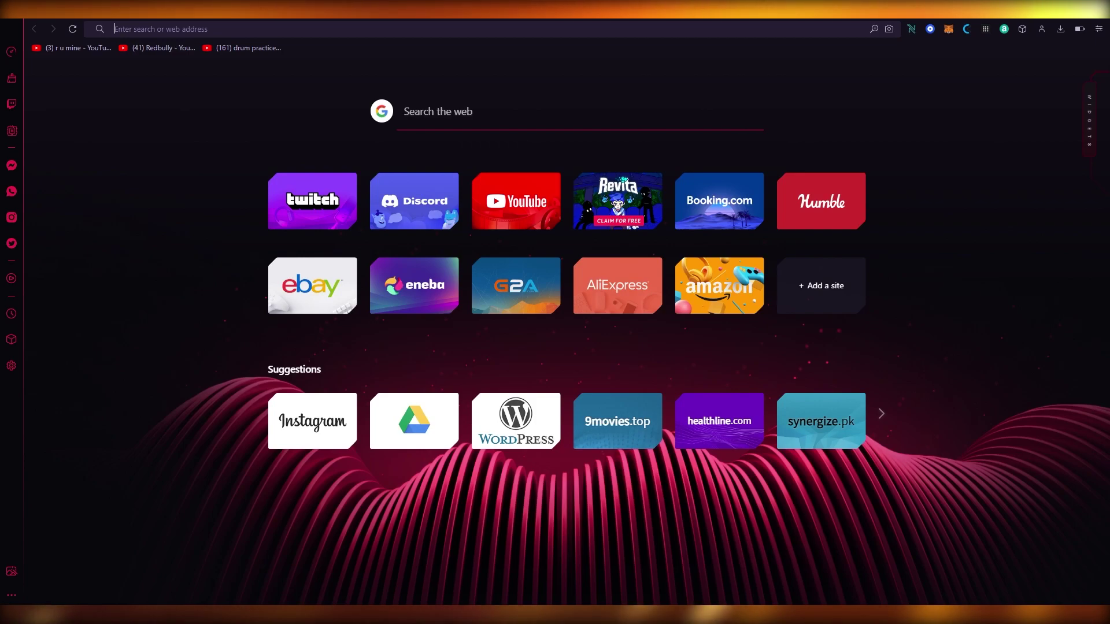
text(webs)
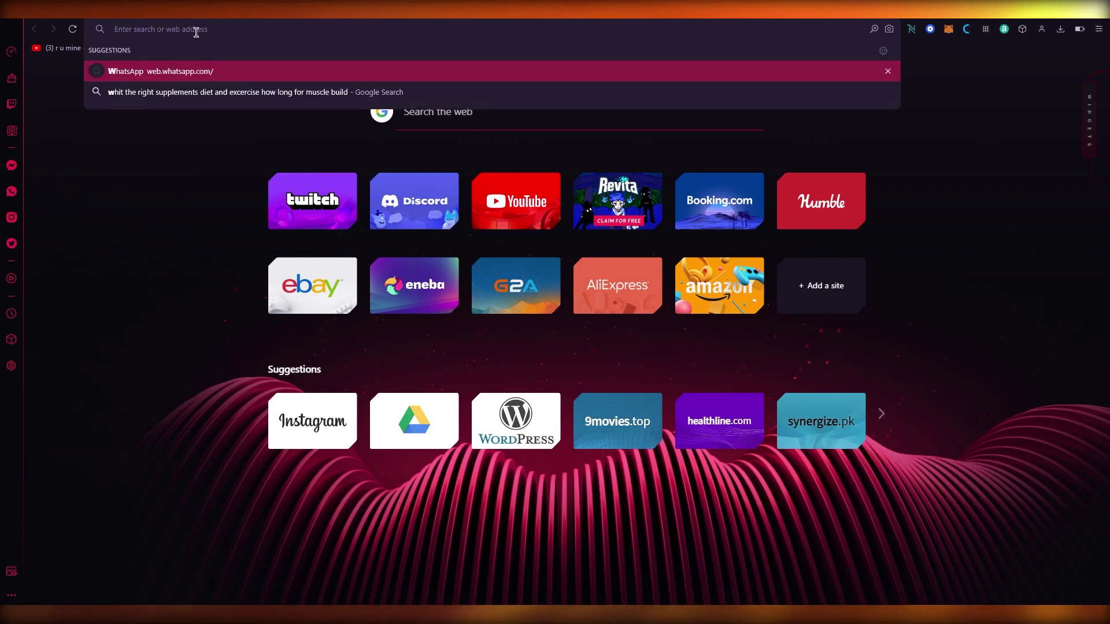
text(iteworldmedia.com/shopify)
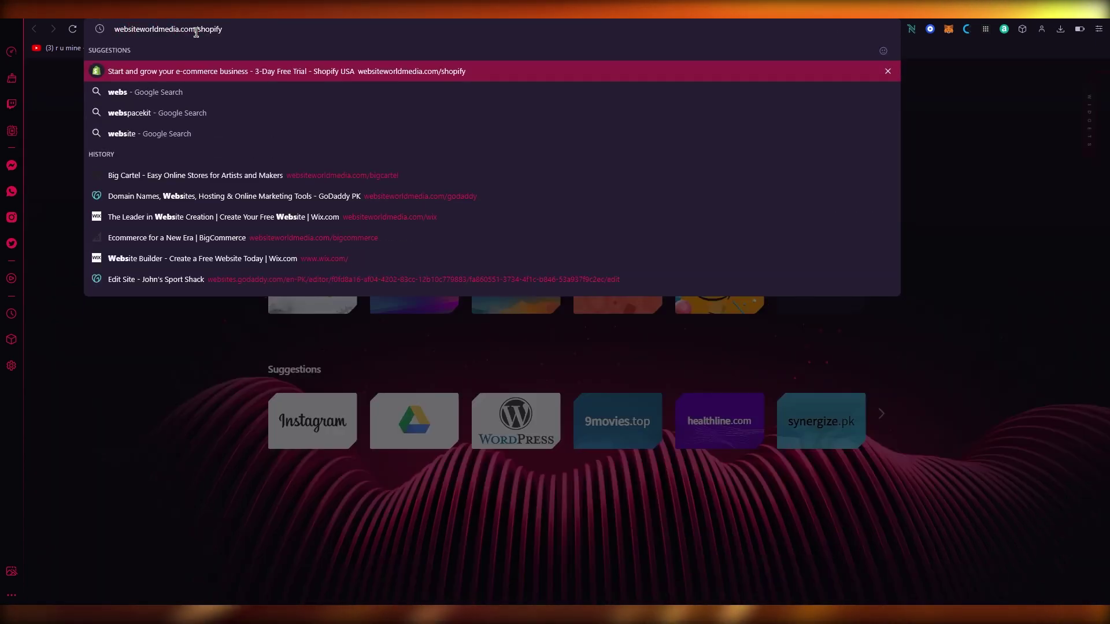
key(Delete)
key(BackSpace)
key(BackSpace)
key(BackSpace)
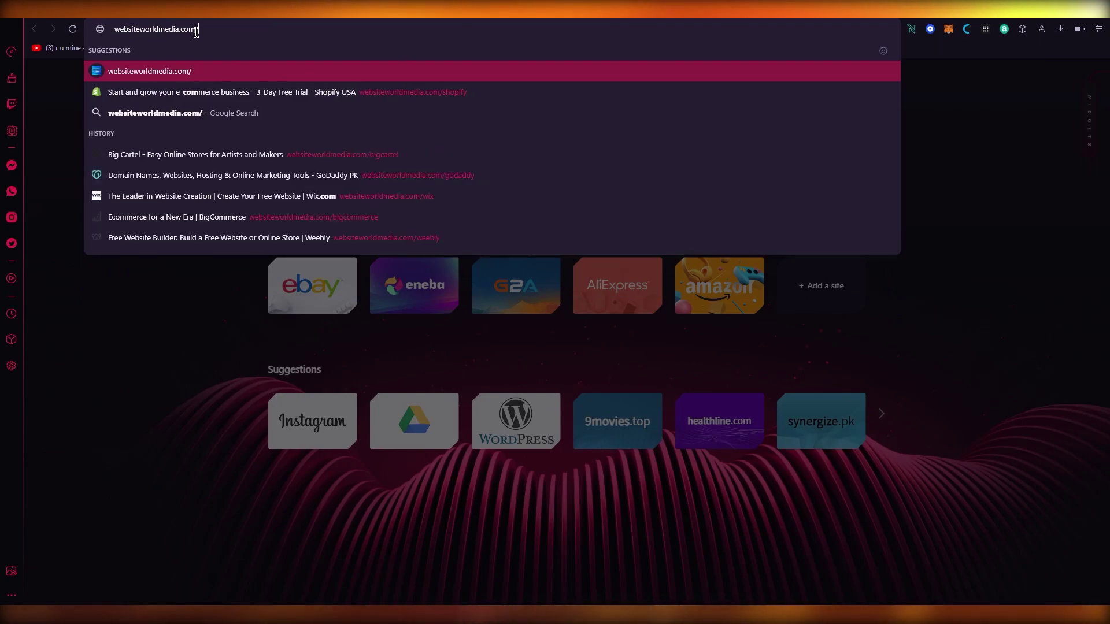
text(wo)
text(rdpress)
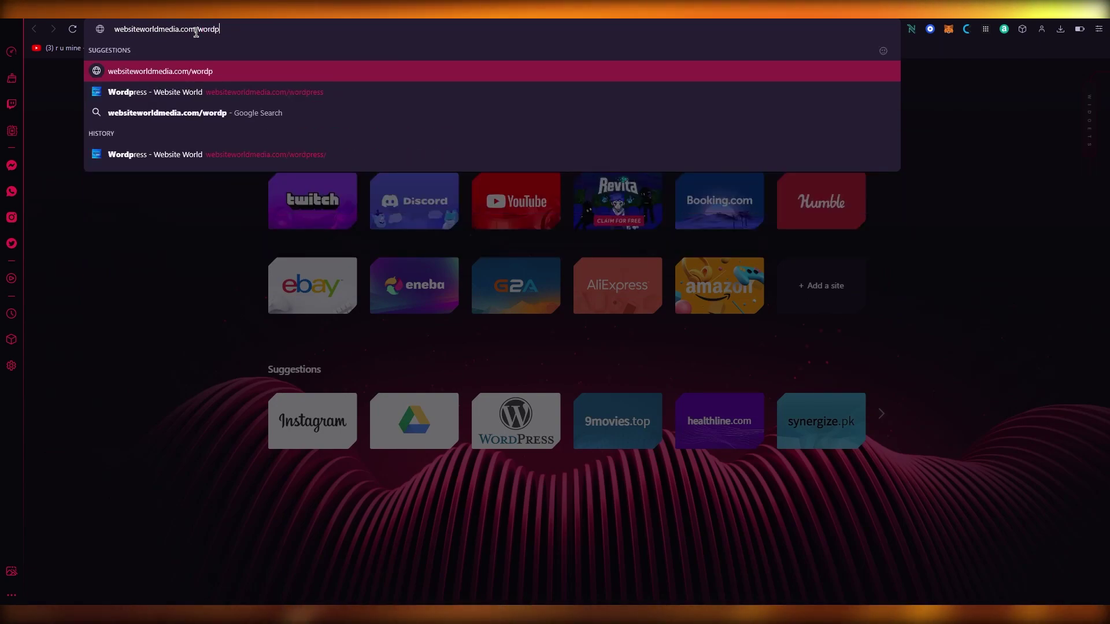
Clear the unsent web address and leave the address entry on the new tab's start page
key(BackSpace)
key(BackSpace)
key(BackSpace)
key(BackSpace)
key(BackSpace)
key(BackSpace)
key(BackSpace)
key(BackSpace)
key(BackSpace)
key(BackSpace)
key(BackSpace)
key(BackSpace)
key(BackSpace)
key(BackSpace)
key(BackSpace)
key(BackSpace)
key(BackSpace)
key(BackSpace)
key(BackSpace)
key(BackSpace)
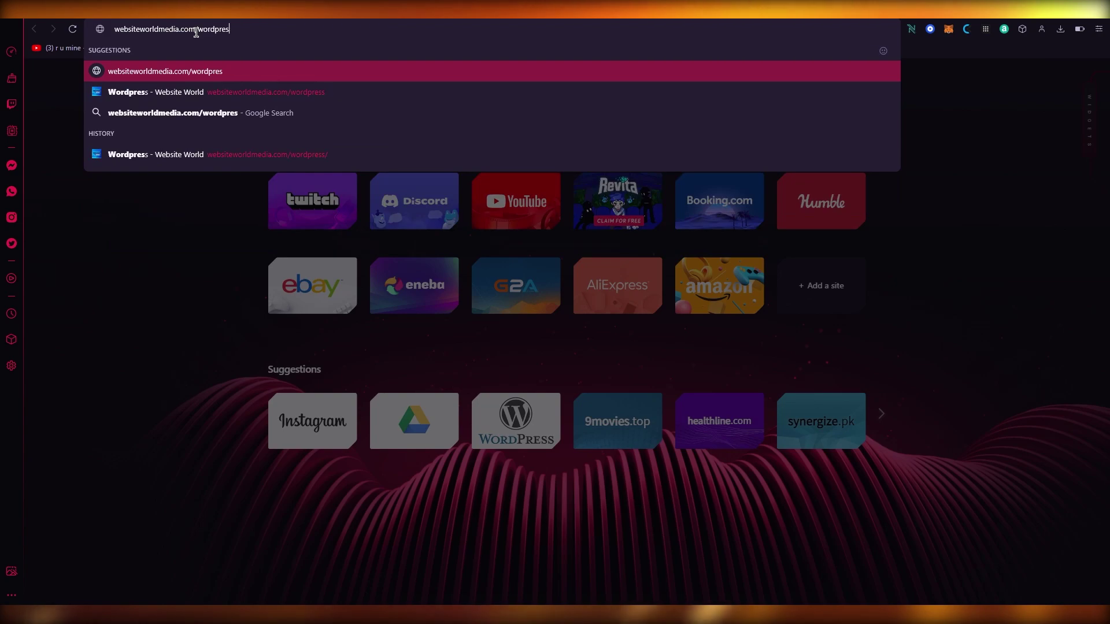
click(258, 293)
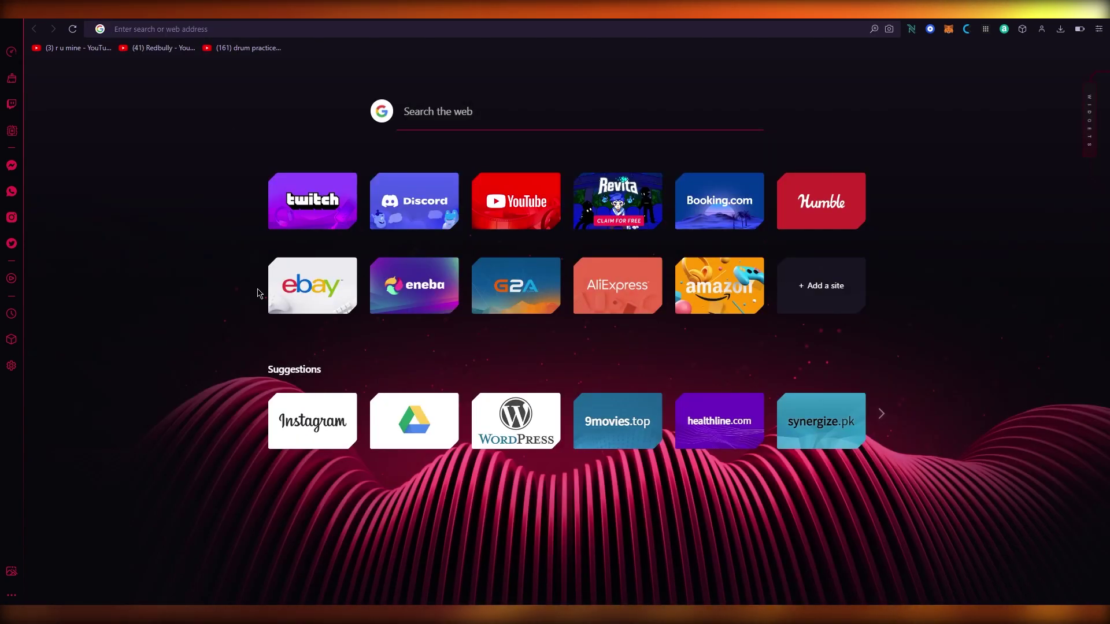